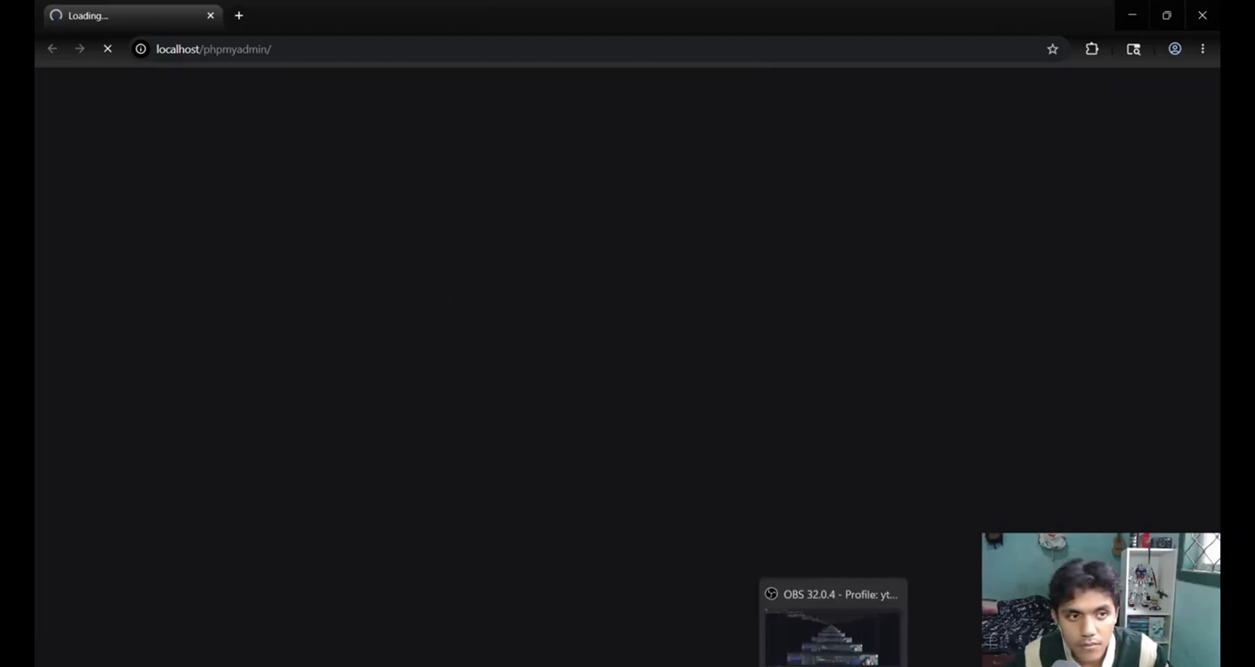
key("super+a")
left_click(751, 579)
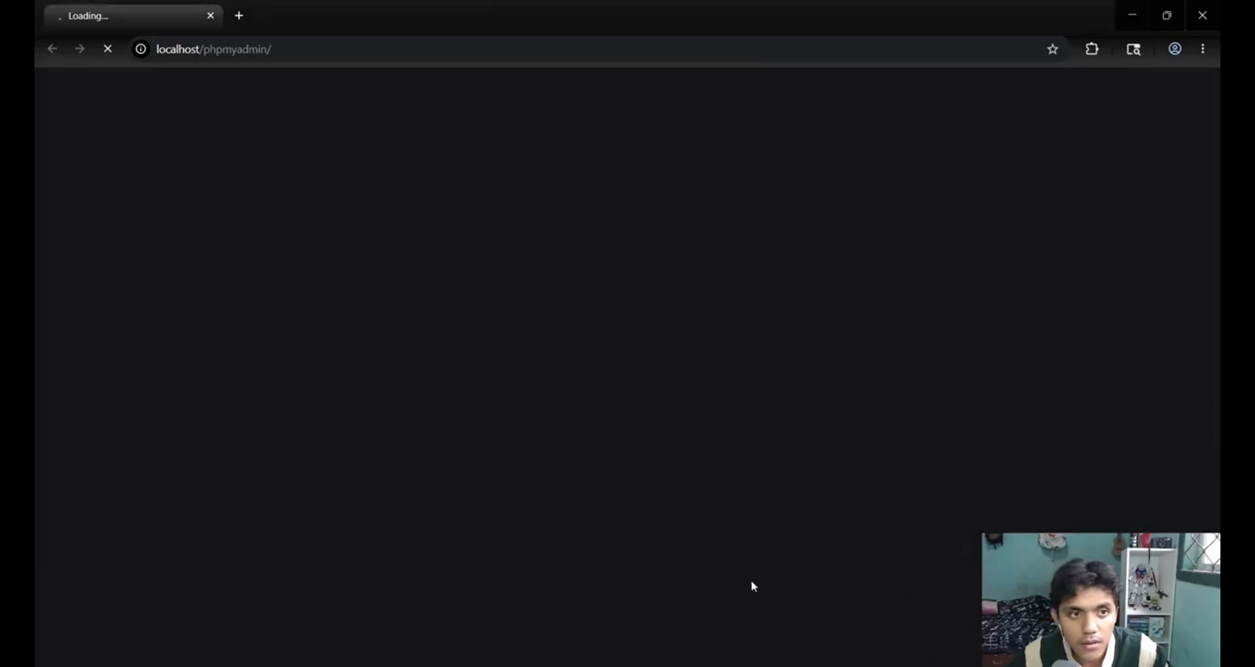
key("alt+Tab")
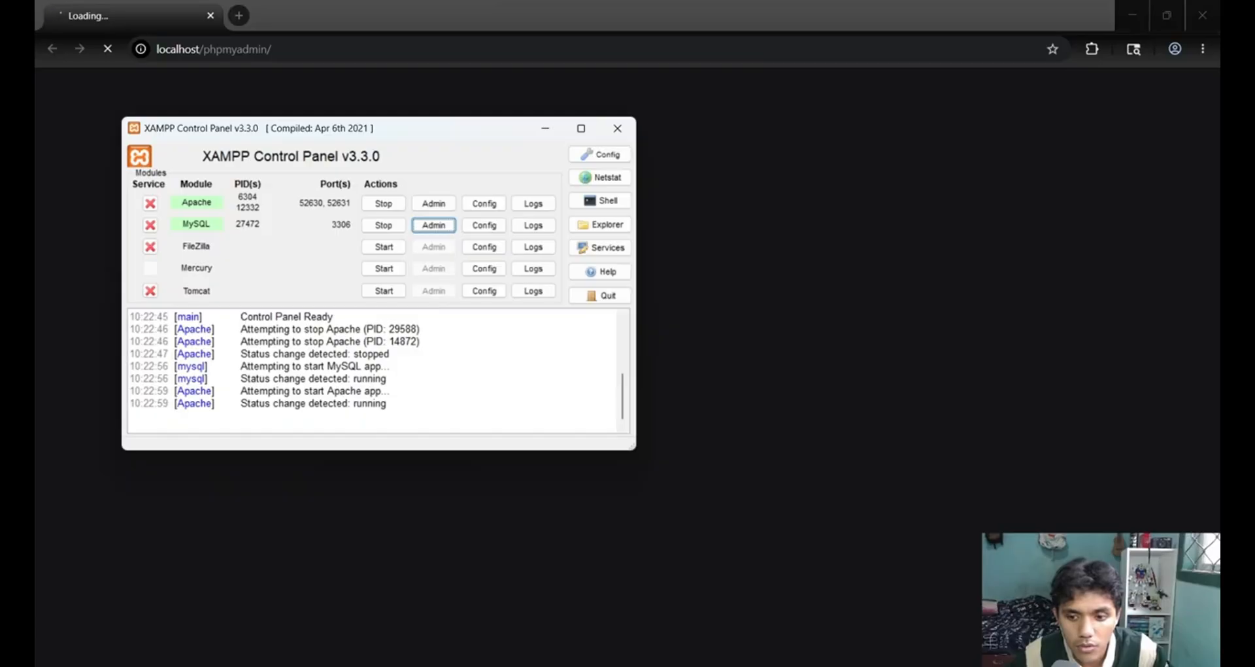
key("super+a")
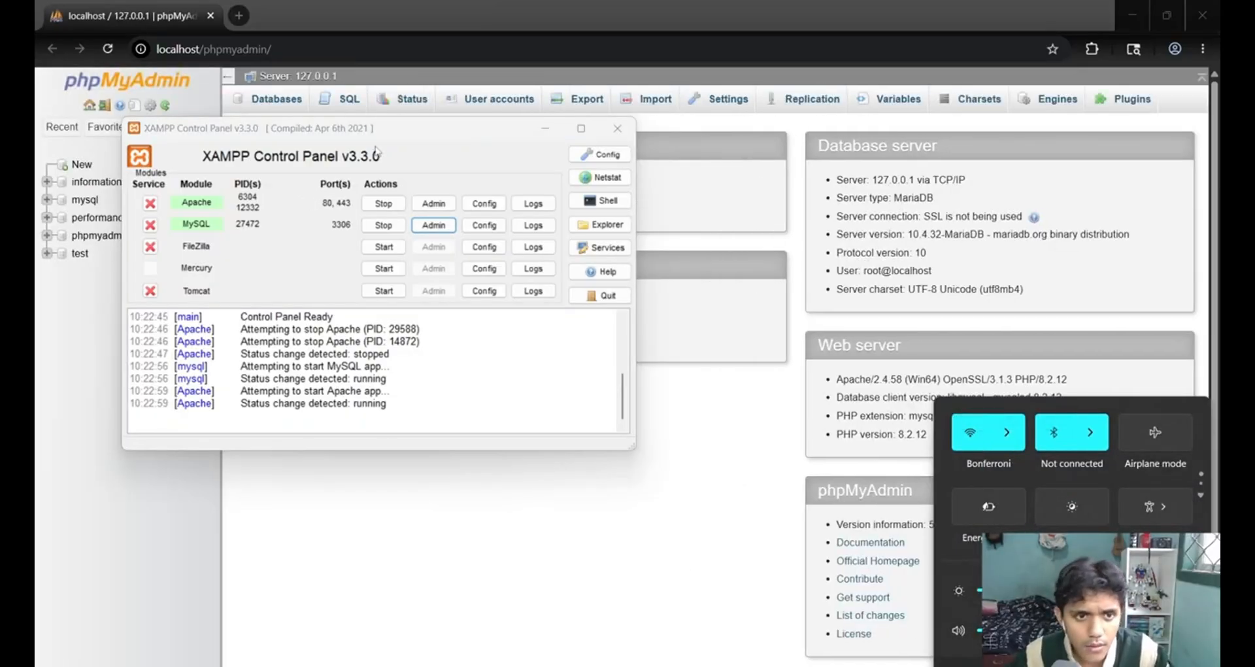
left_click(547, 133)
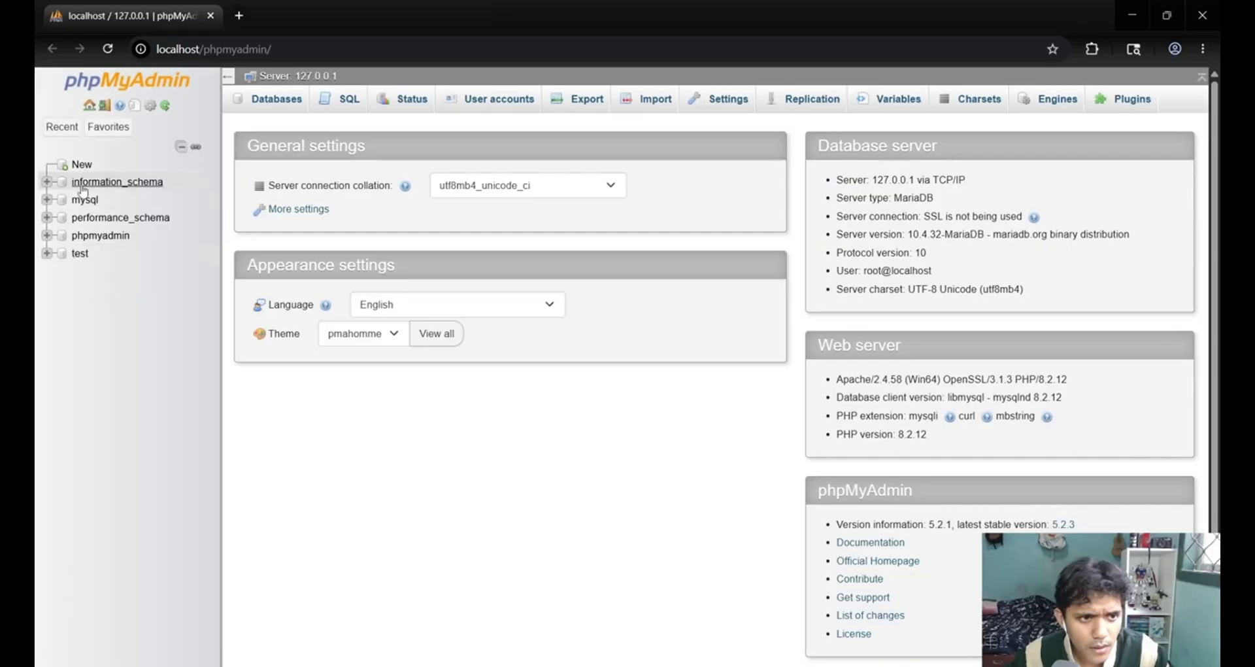
Create a new database named rumah_sakit with the utf8mb4_general_ci collation.
left_click(275, 99)
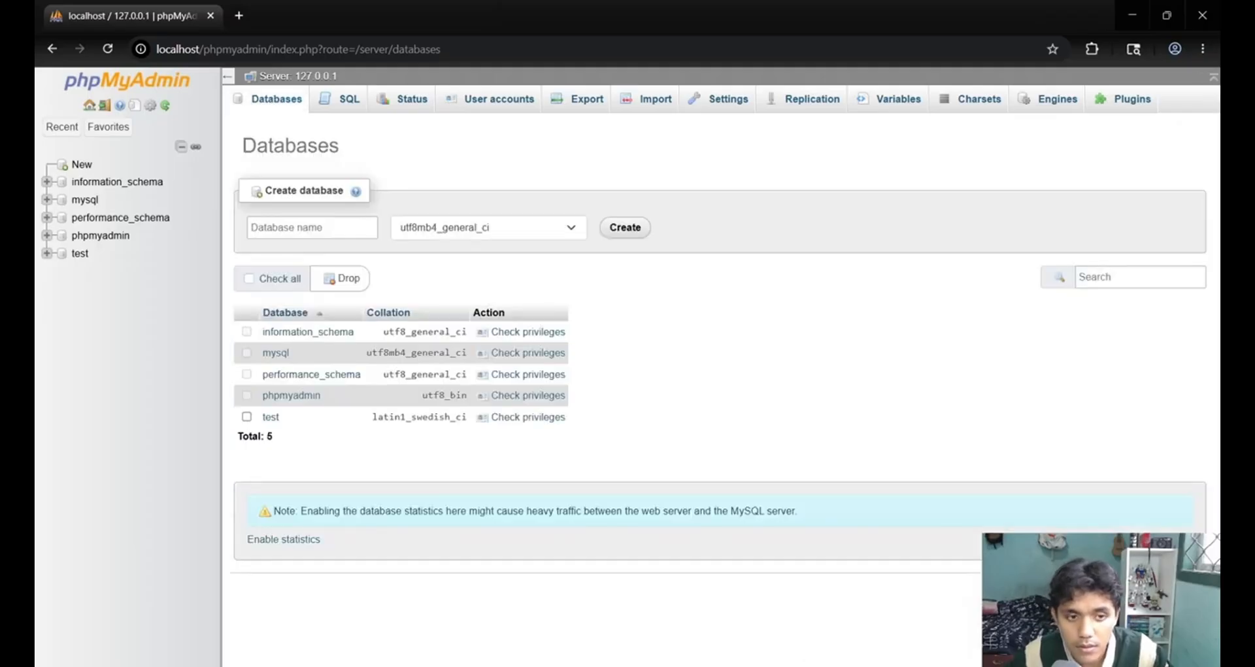
left_click(288, 225)
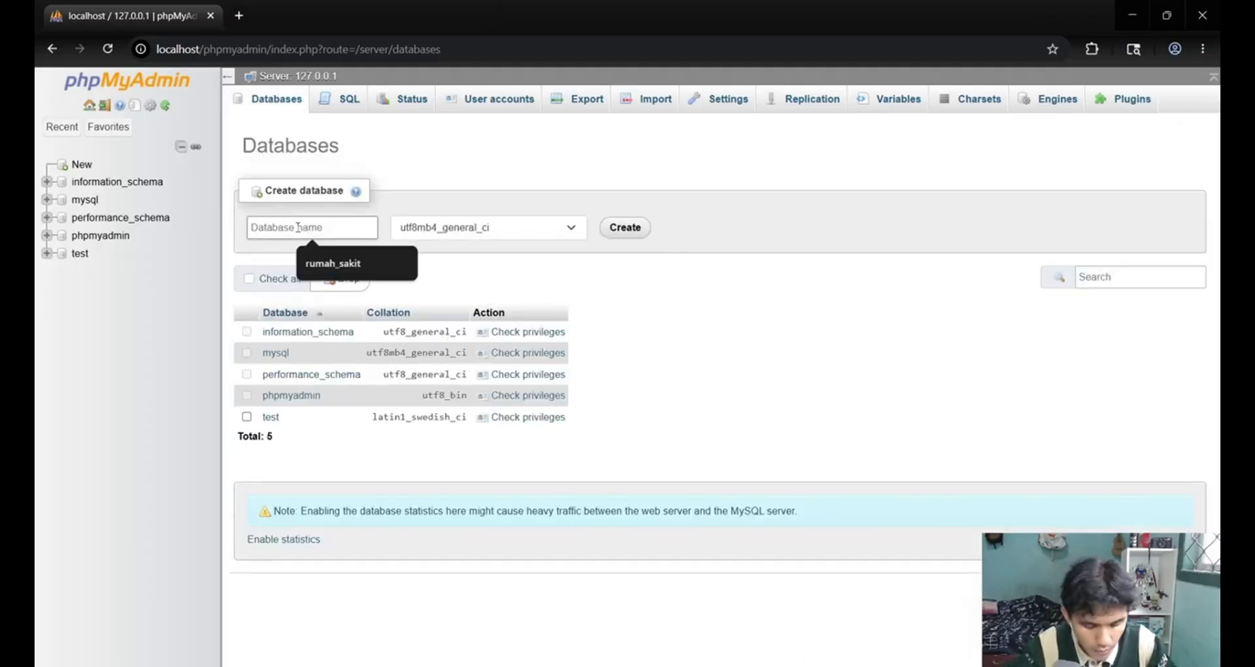
left_click(333, 263)
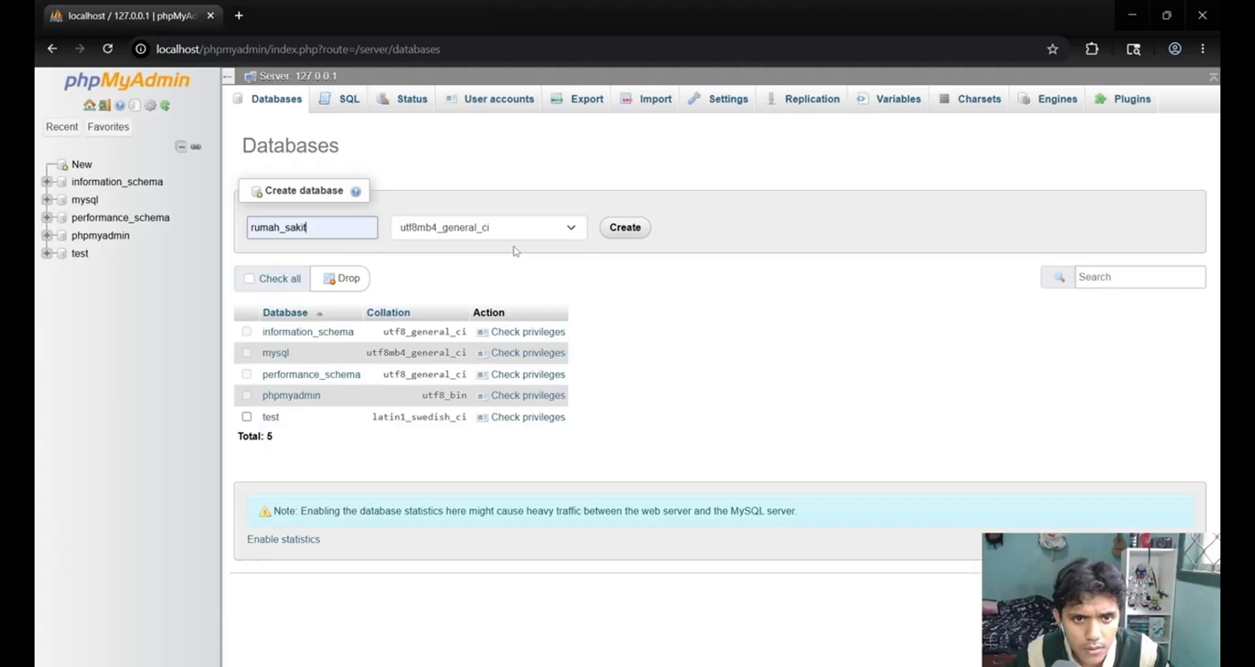
left_click(620, 233)
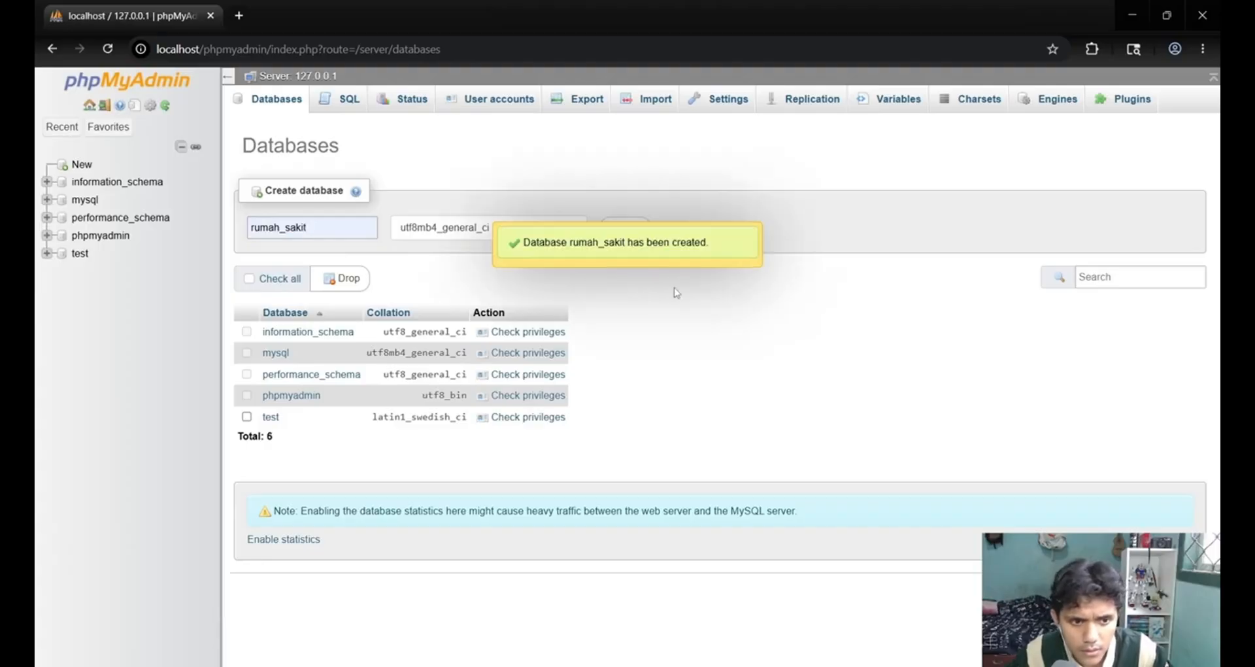
left_click(277, 228)
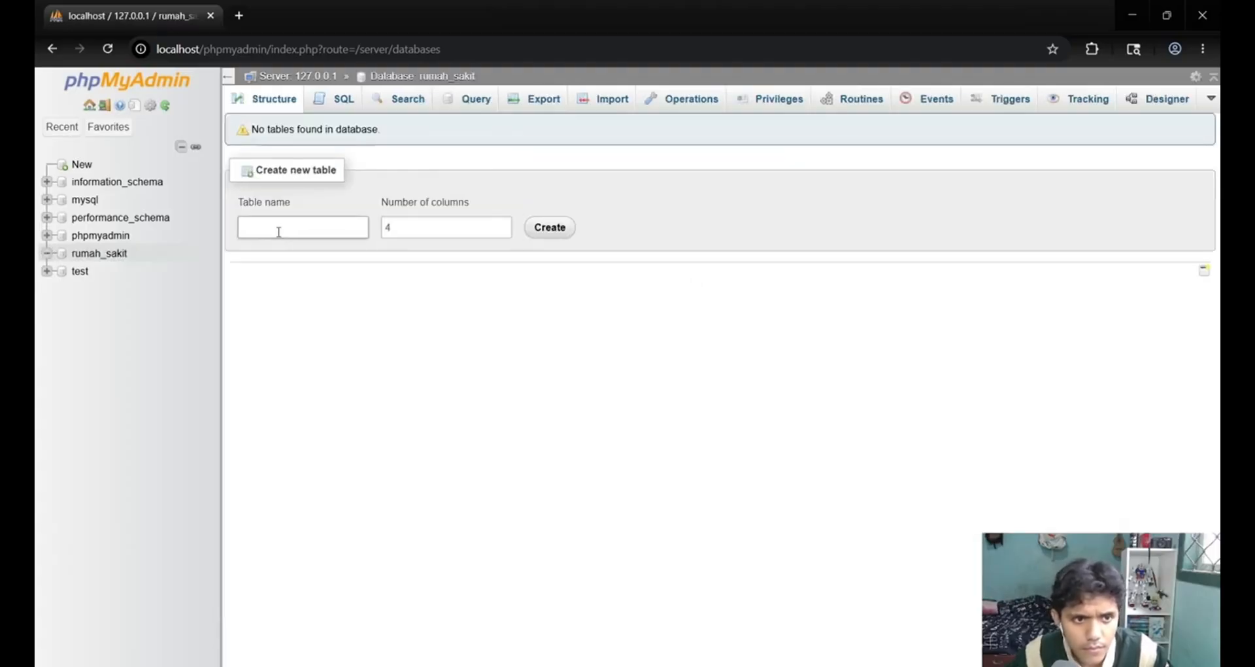
left_click(433, 225)
left_click(283, 228)
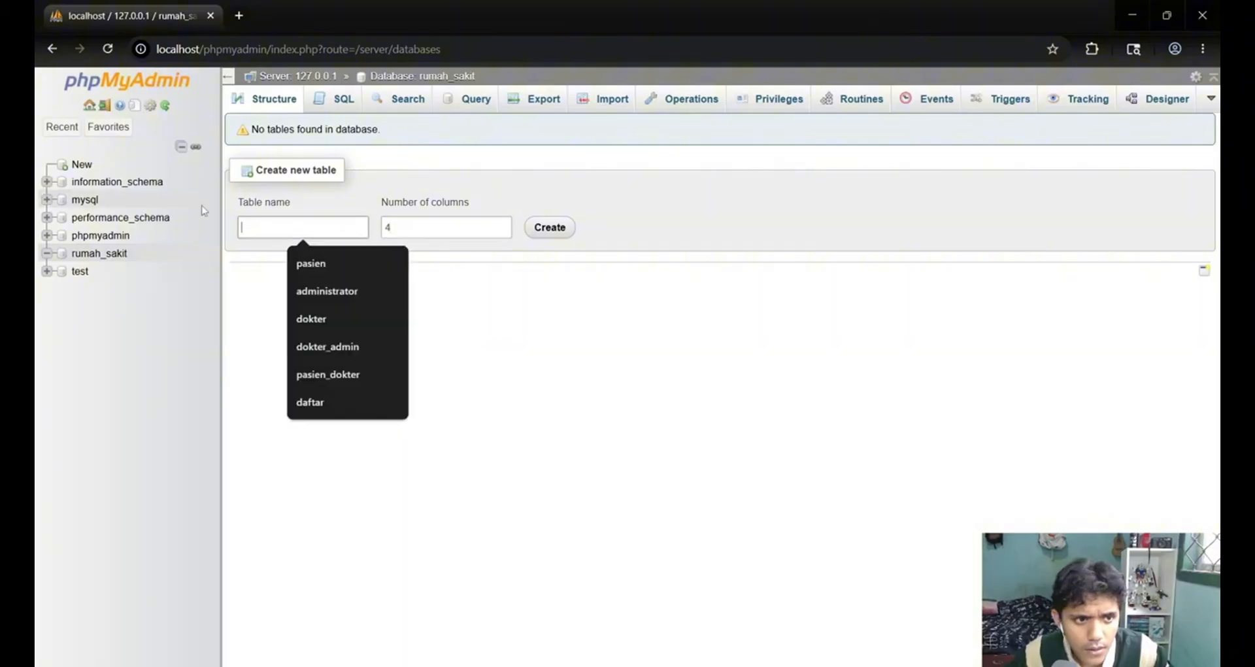
left_click(318, 221)
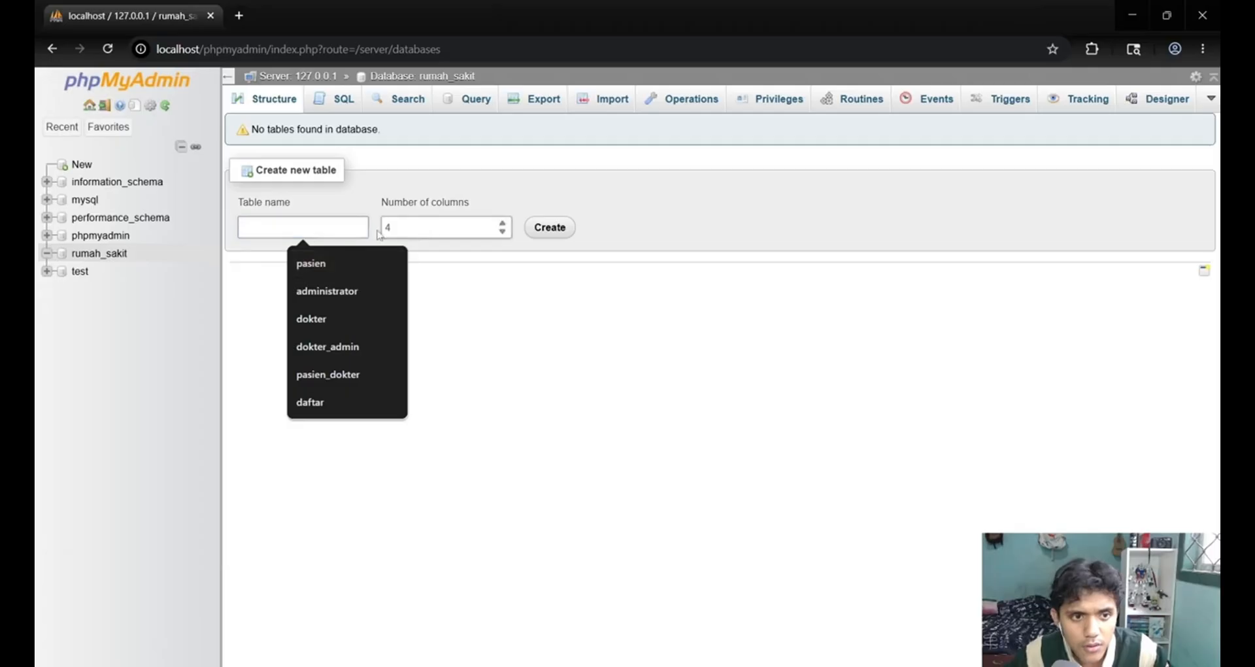
left_click(594, 347)
left_click(306, 230)
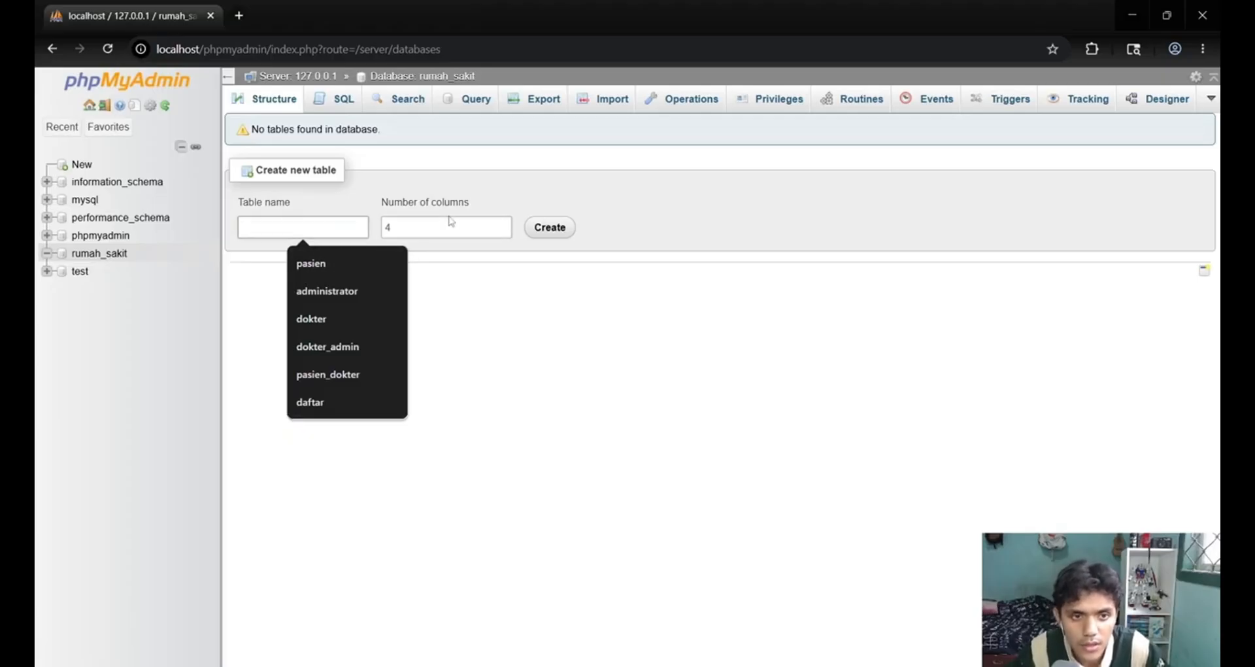
left_click(622, 425)
Check the pasien entity in the assignment PDF's ERD and create a table named pasien with 4 columns in rumah_sakit.
left_click(674, 666)
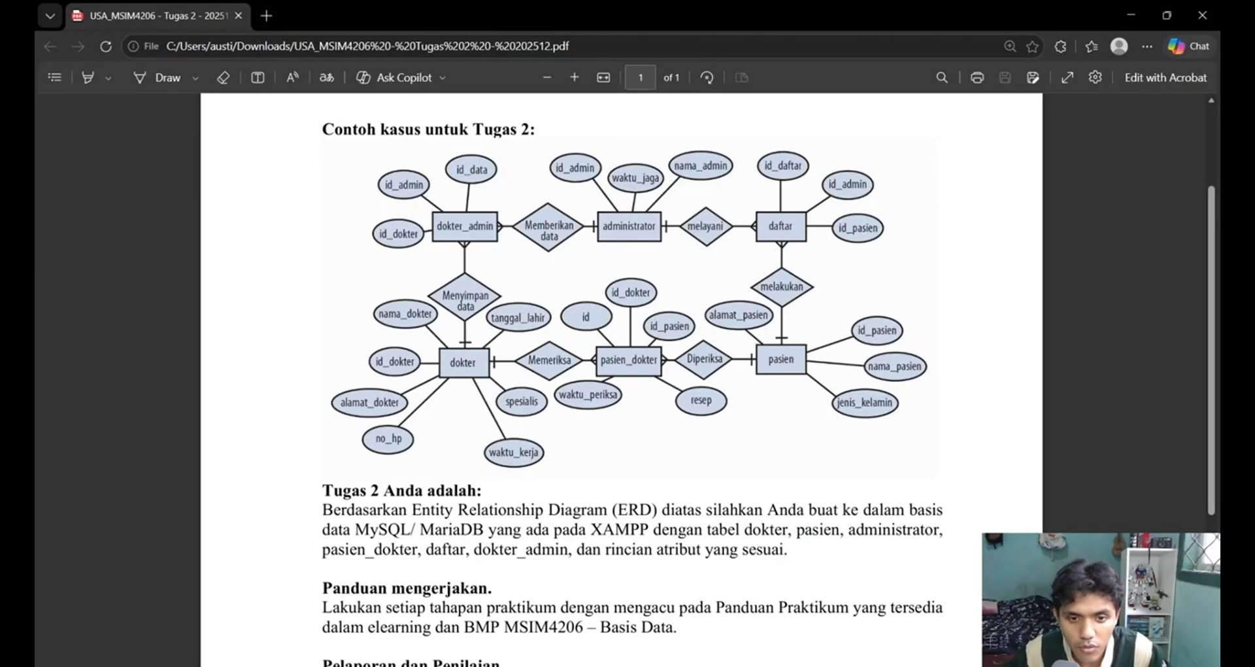
mouse_move(697, 665)
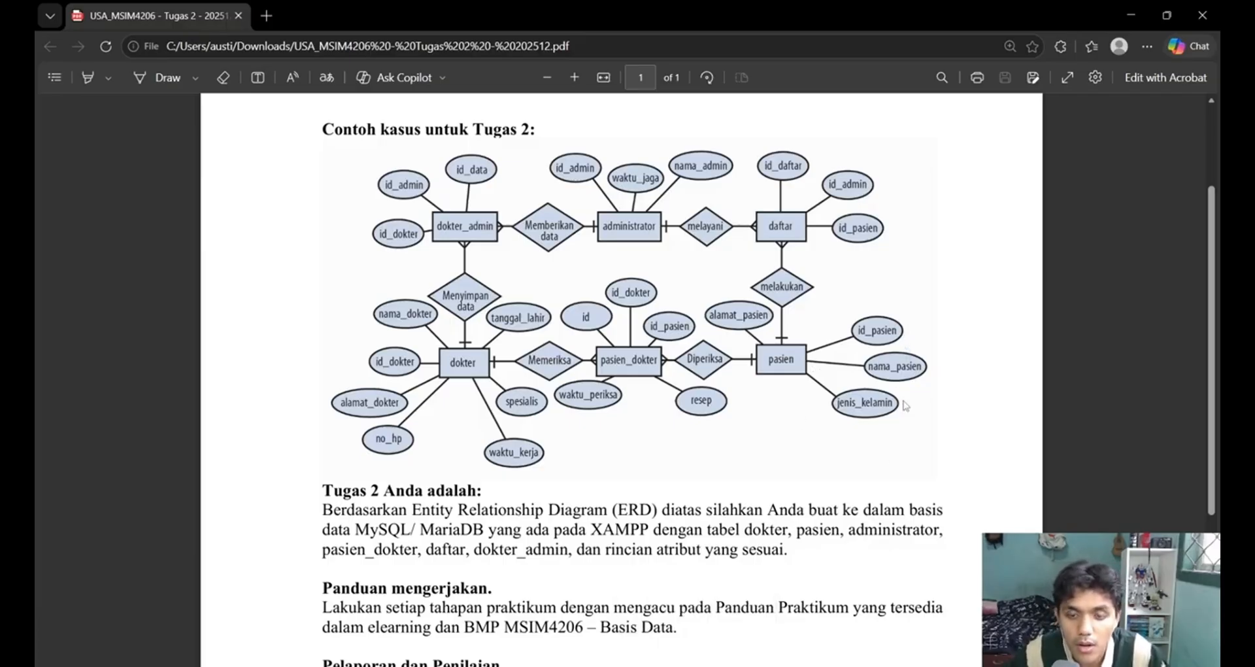
left_click(840, 666)
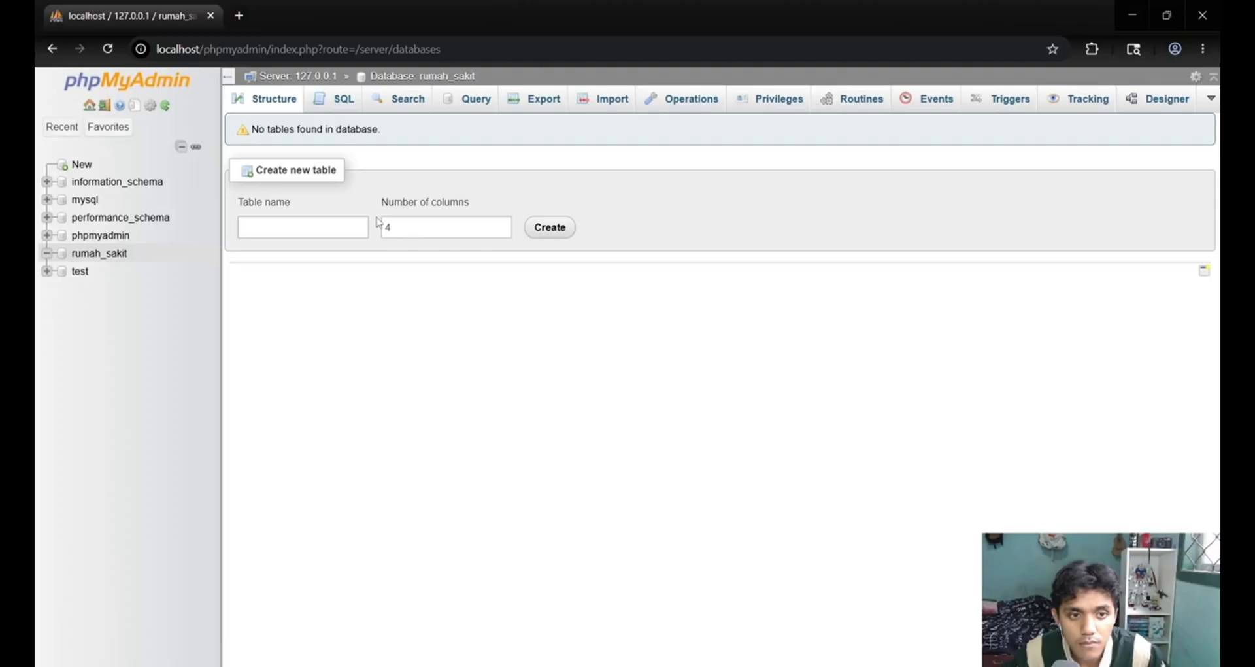
left_click(445, 230)
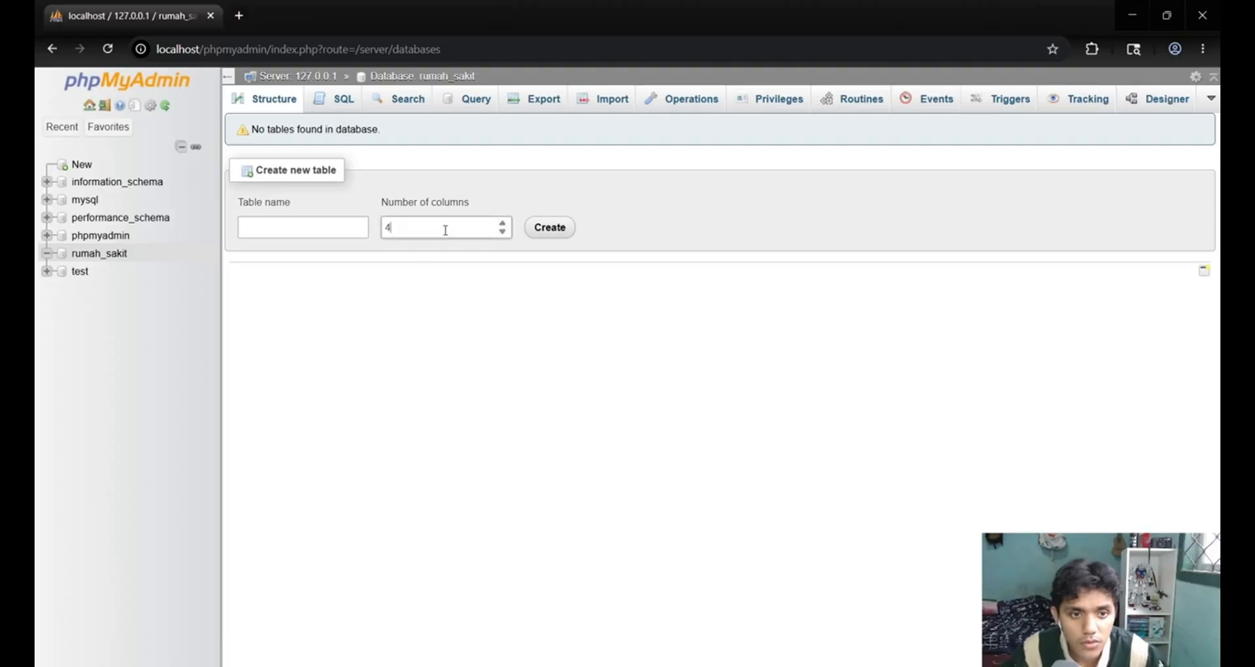
left_click(291, 229)
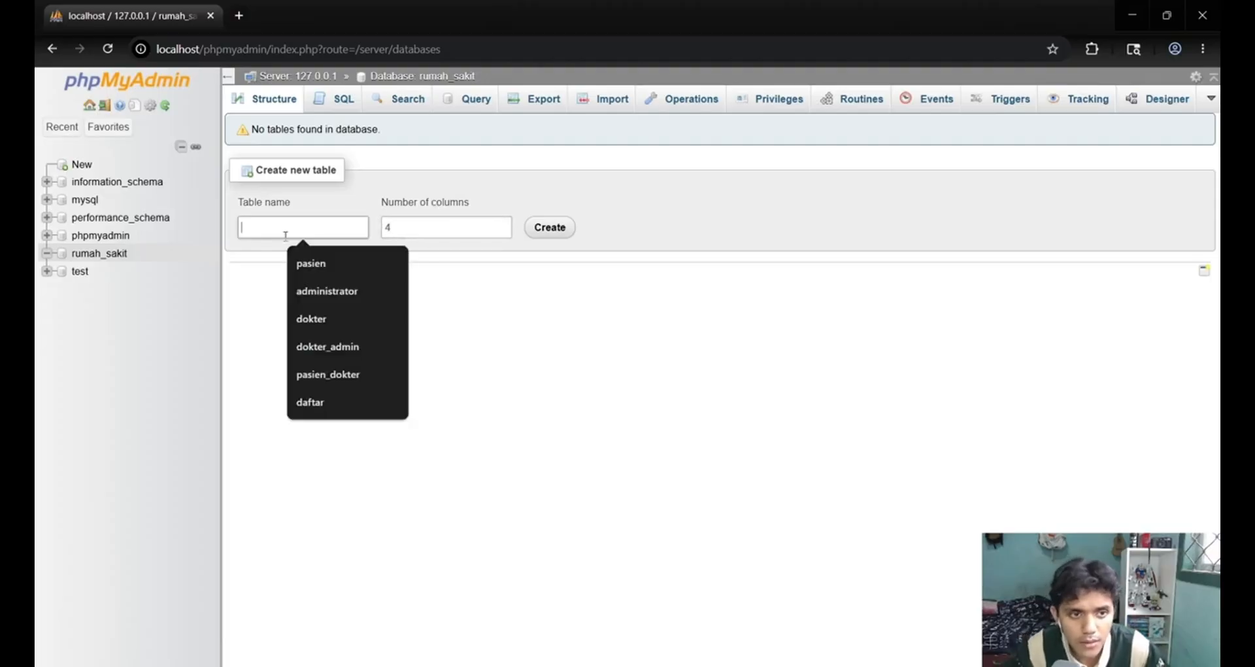
left_click(319, 263)
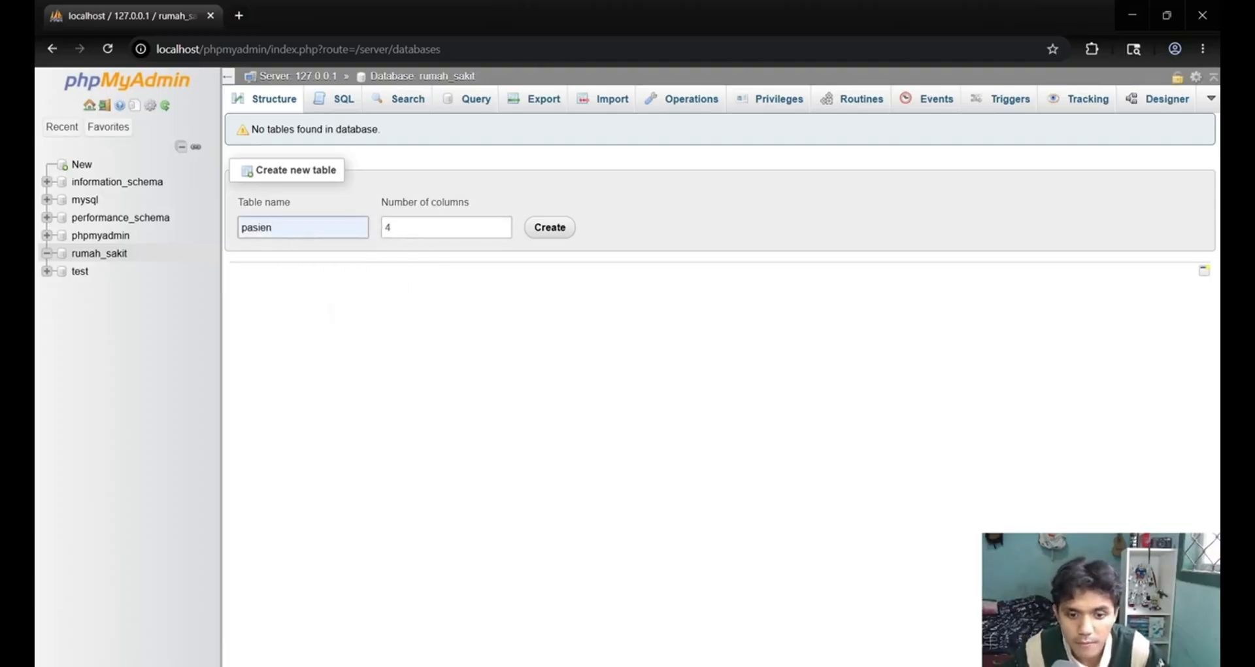
key("alt+Tab")
key("alt+Tab")
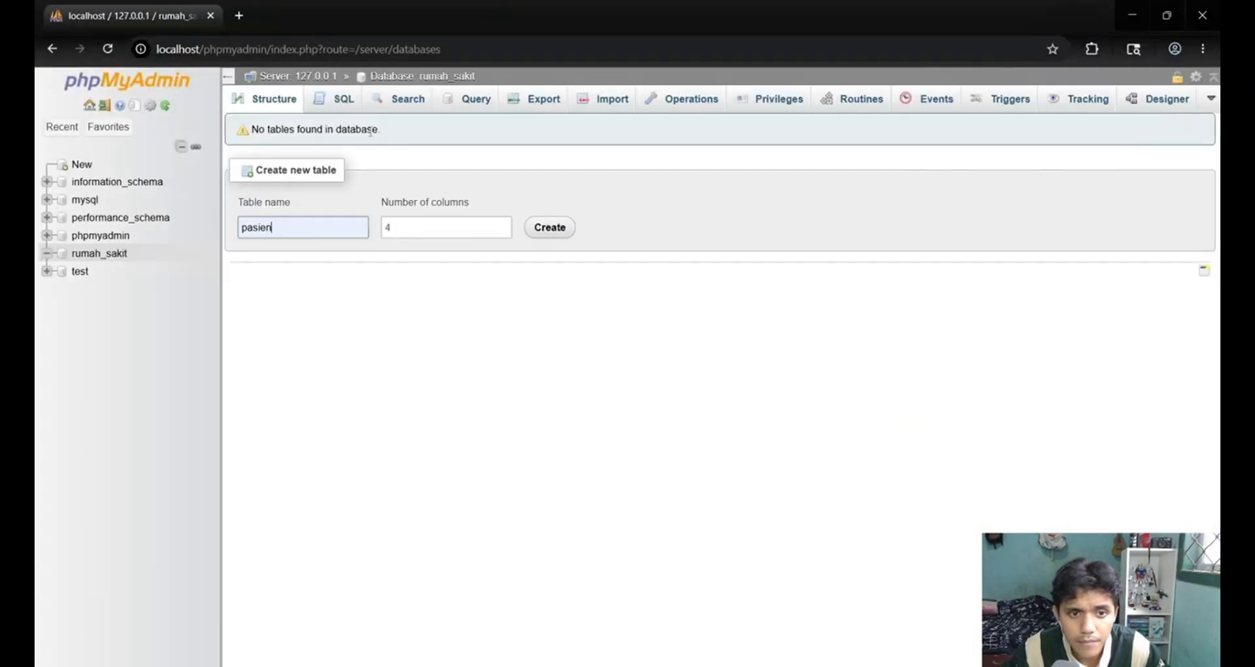
left_click(557, 231)
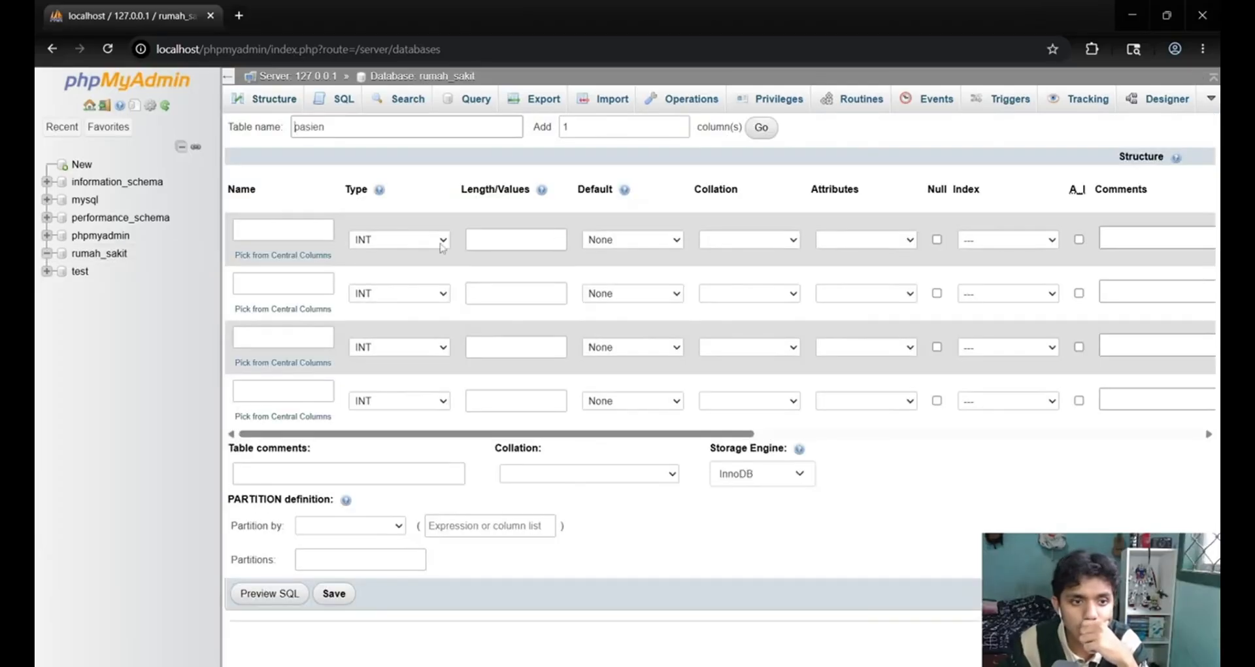
Define the first column of the pasien table as id_pasien, matching the ERD, with type INT and length 3.
left_click(282, 223)
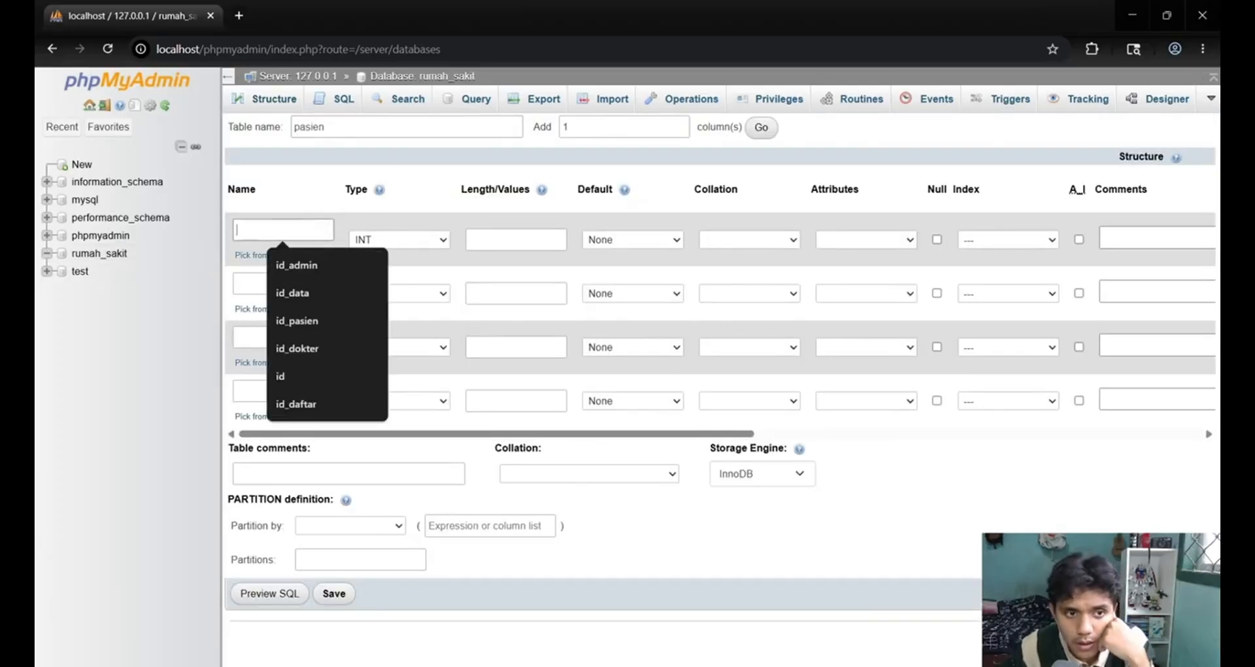
key("alt+Tab")
key("alt+Tab")
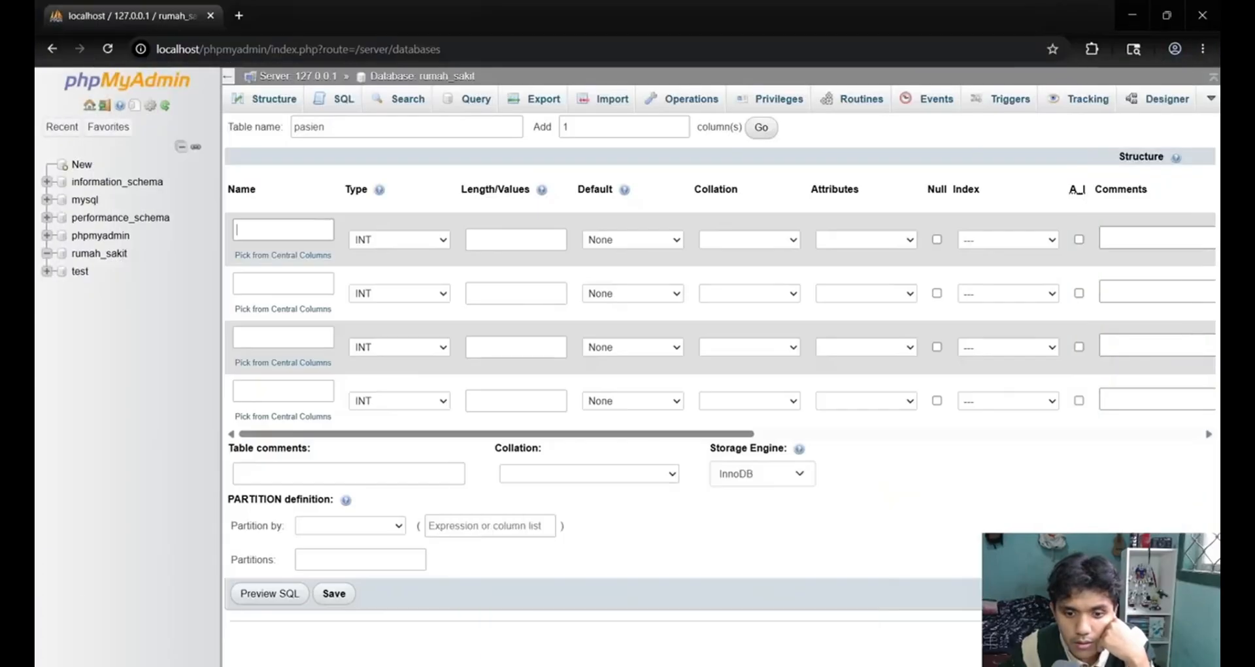
key("alt+Tab")
key("alt+Tab")
key("alt+Tab")
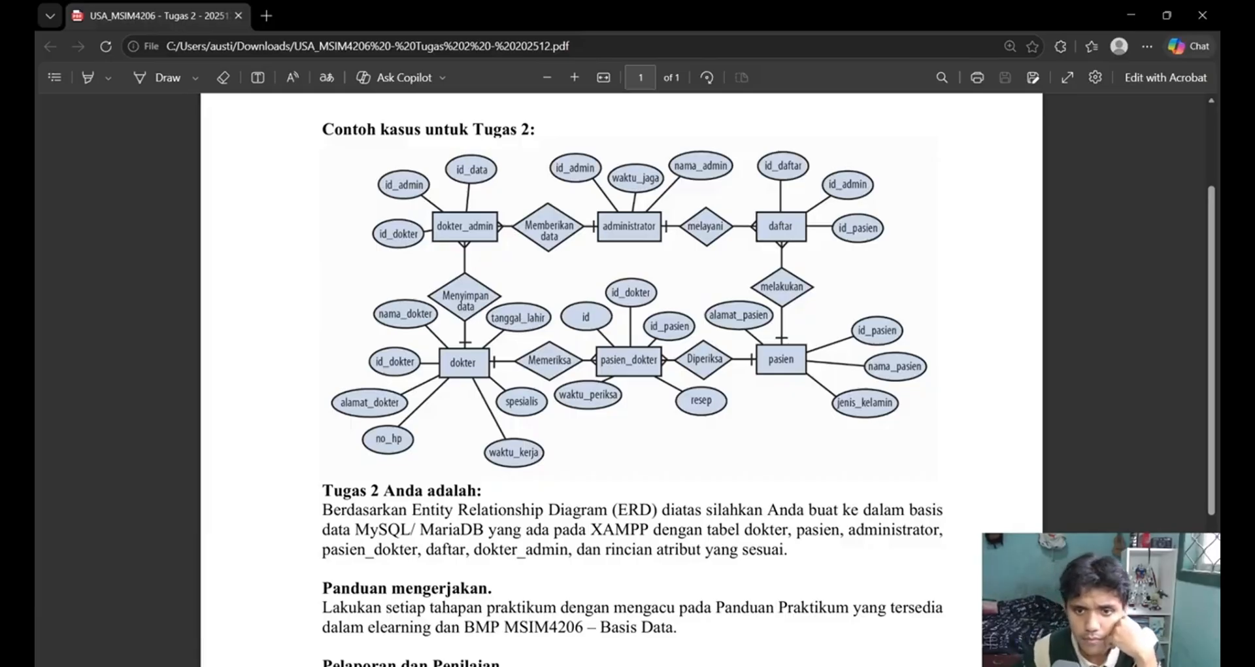
key("alt+Tab")
left_click(301, 230)
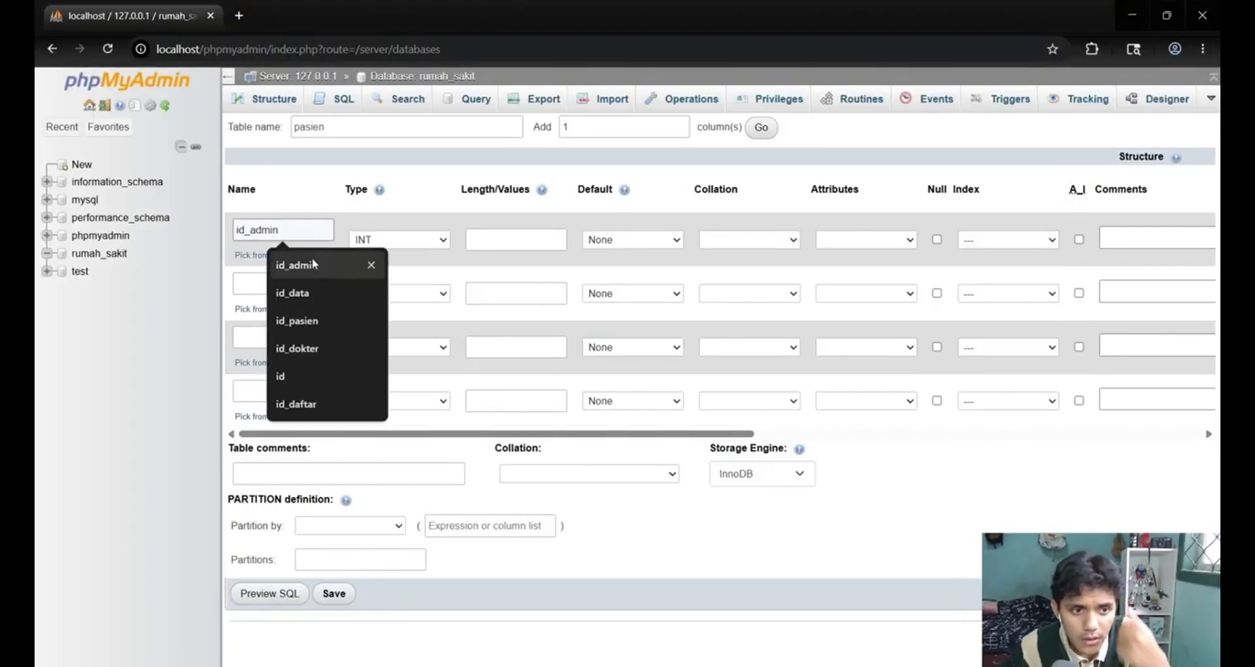
left_click(315, 321)
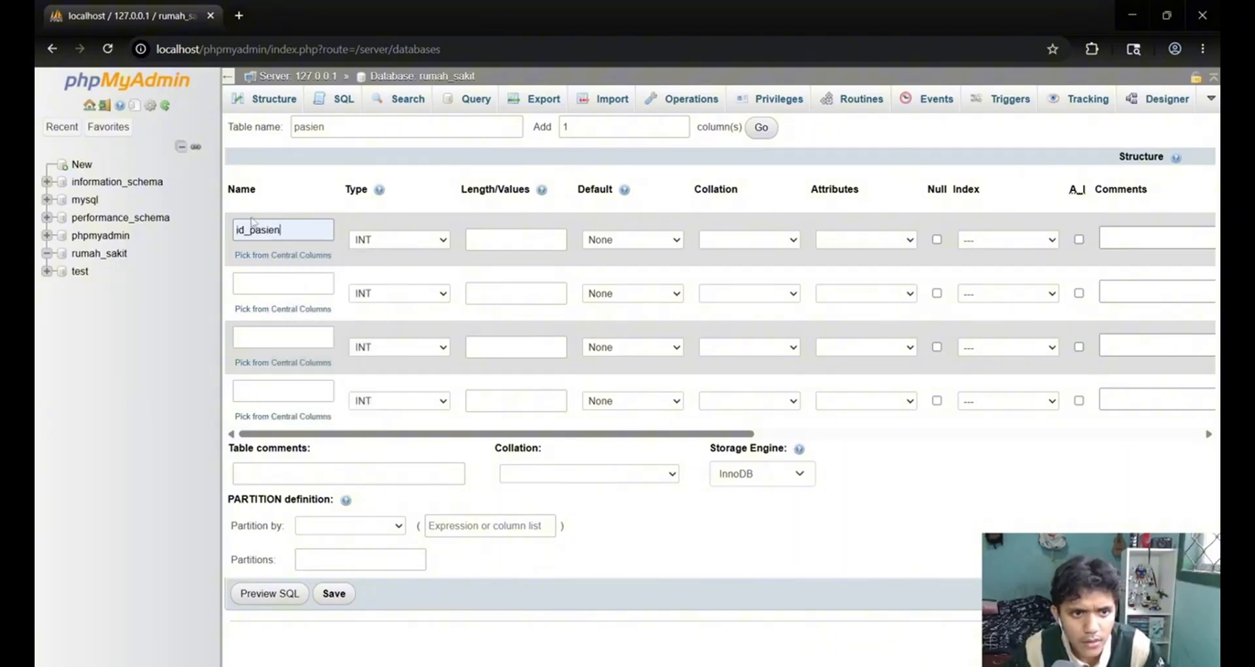
left_click(396, 240)
left_click(410, 245)
left_click(546, 242)
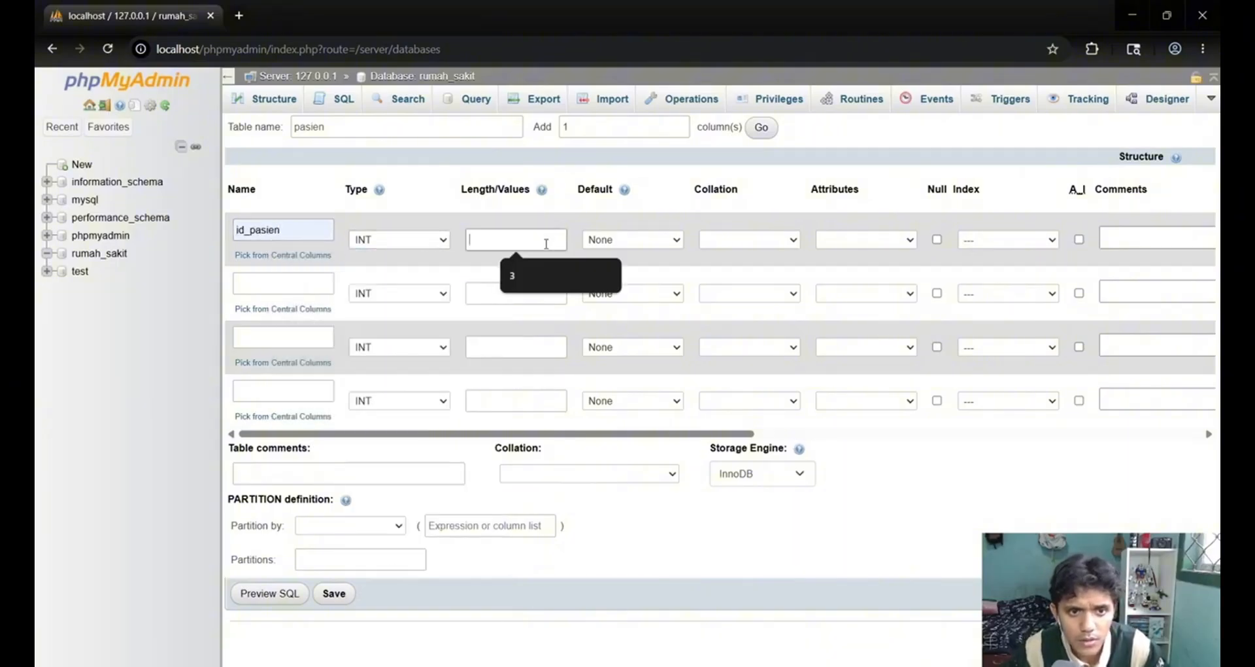
left_click(541, 268)
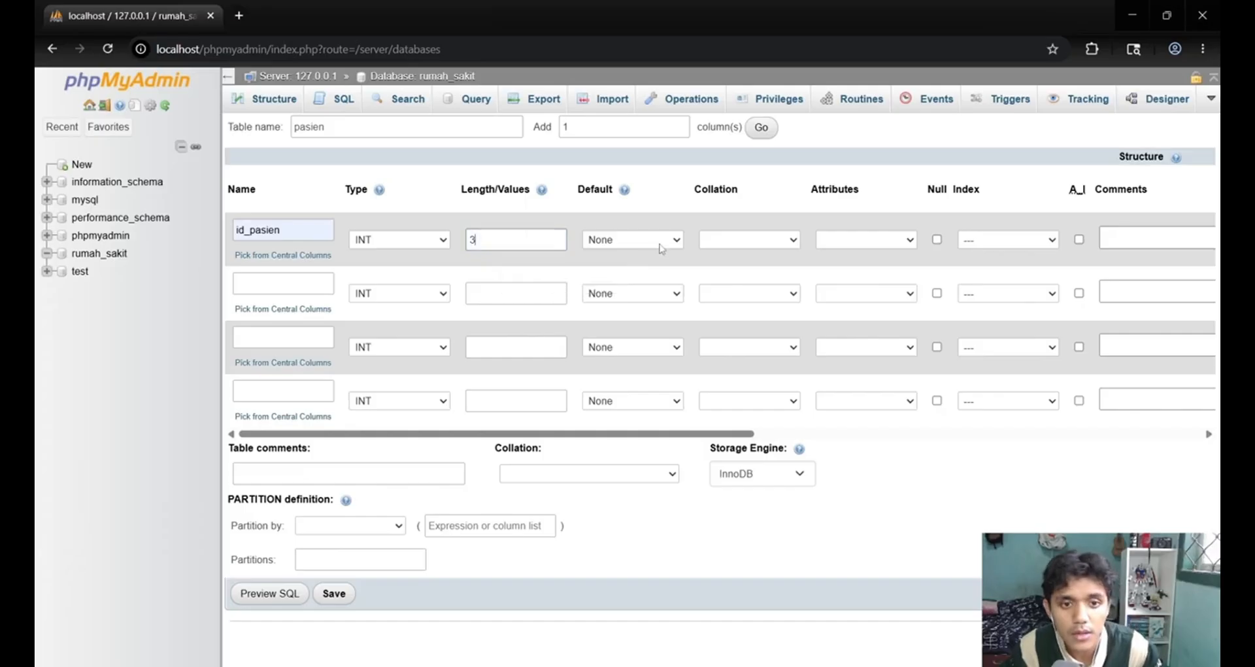
Make id_pasien the PRIMARY index of the table and enable auto-increment for it.
left_click(844, 241)
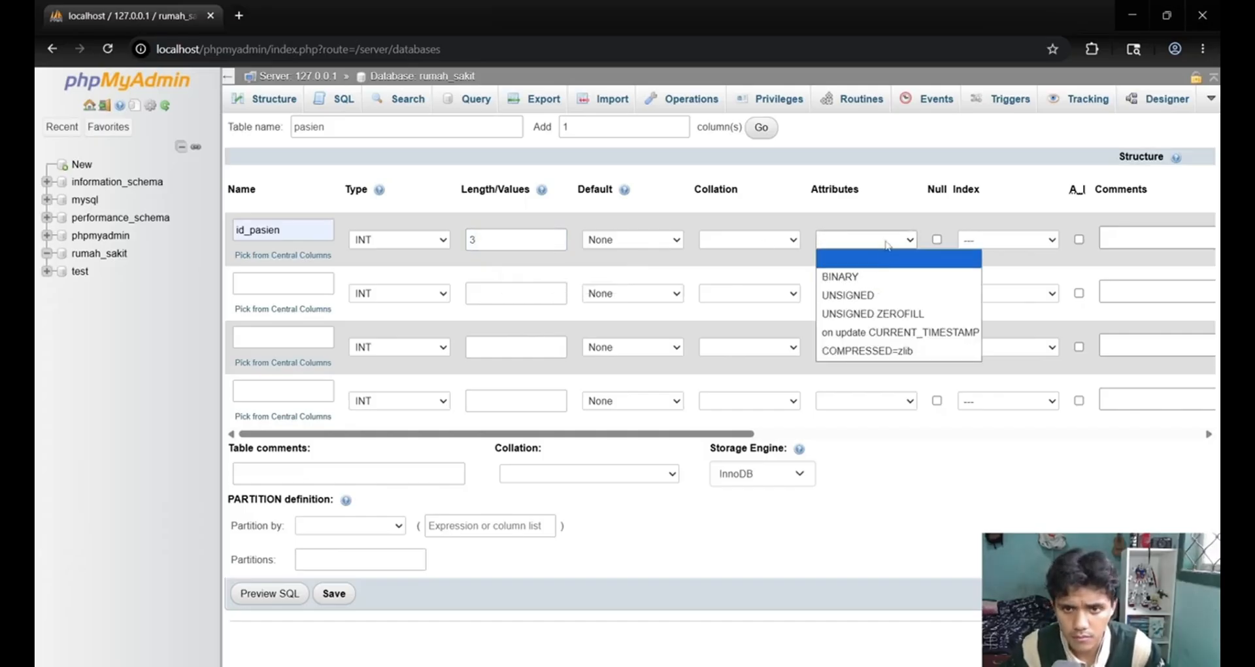
left_click(1015, 240)
left_click(1005, 271)
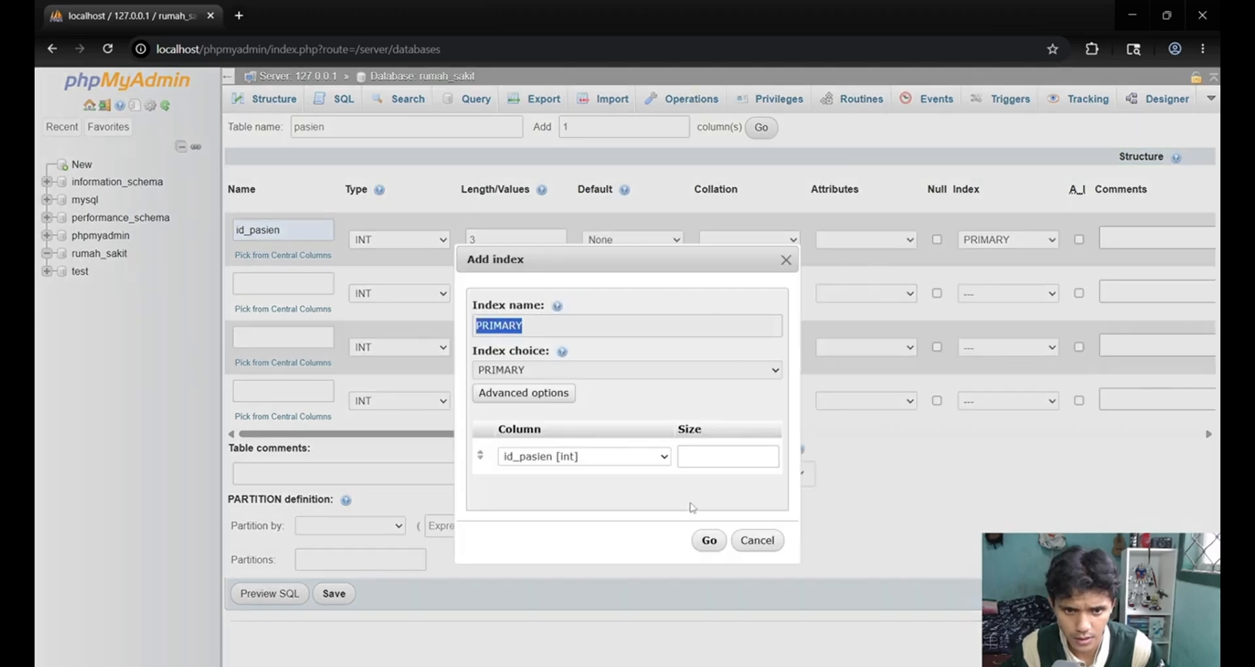
left_click(712, 544)
left_click(1079, 240)
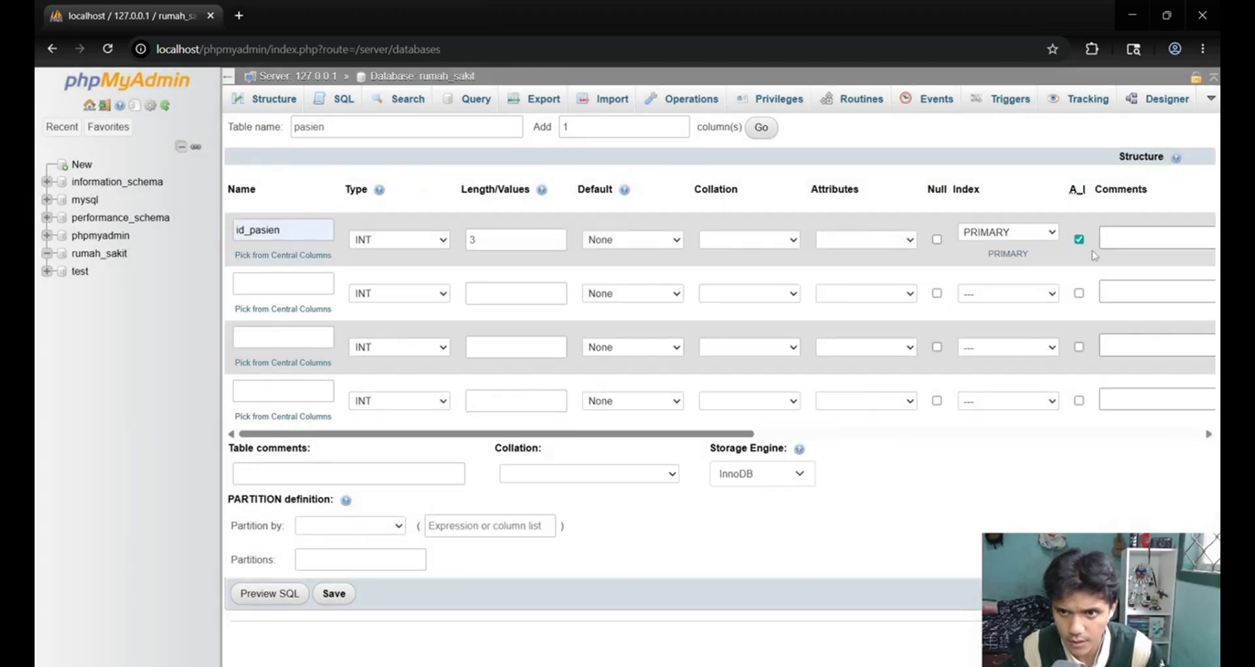
Define the second column of the pasien table as nama_pasien, matching the ERD, with type VARCHAR and length 30.
left_click(252, 278)
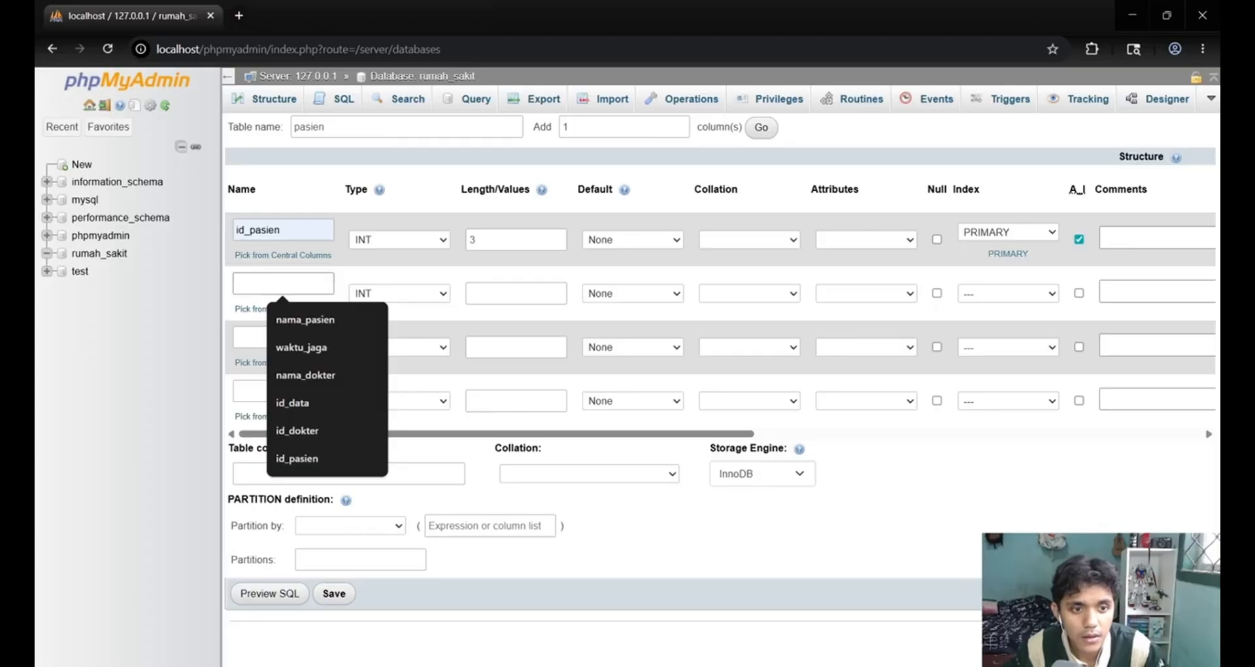
key("alt+Tab")
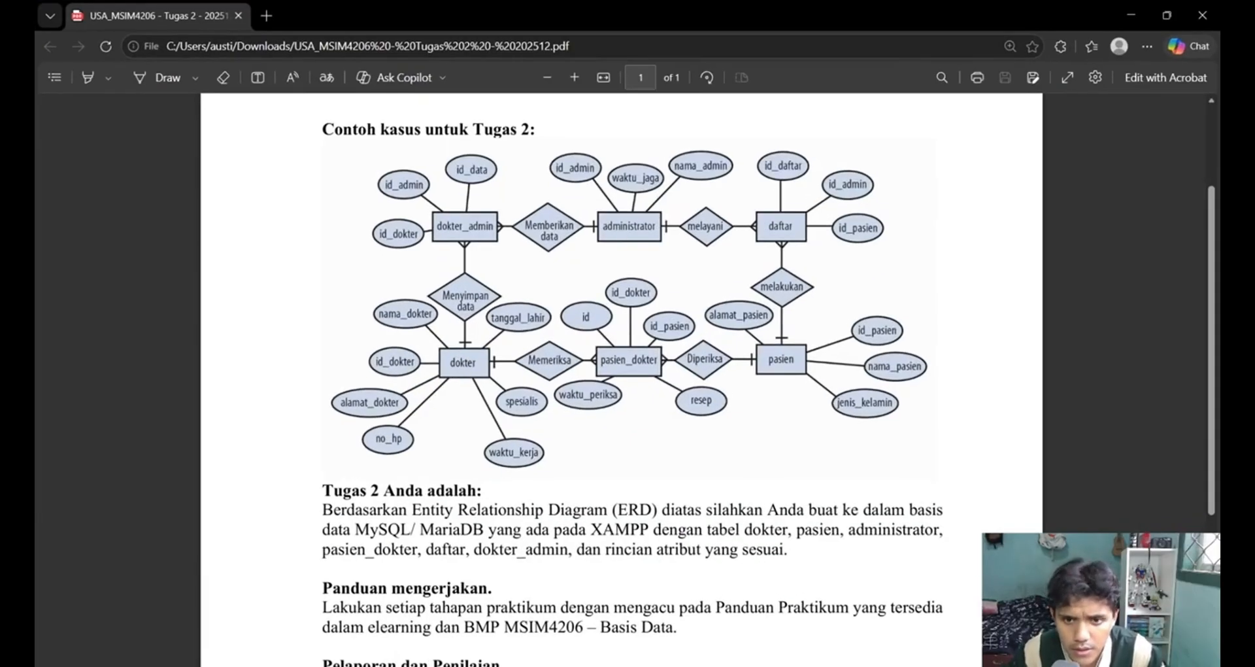
key("alt+Tab")
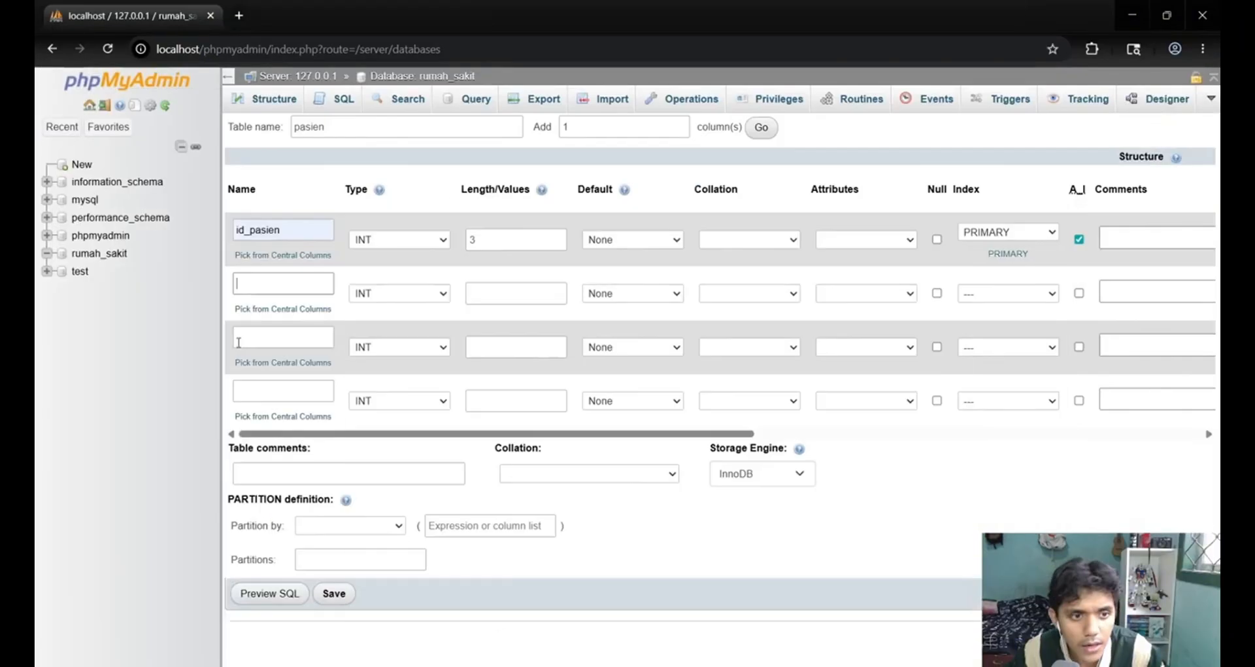
left_click(289, 282)
left_click(329, 328)
left_click(418, 293)
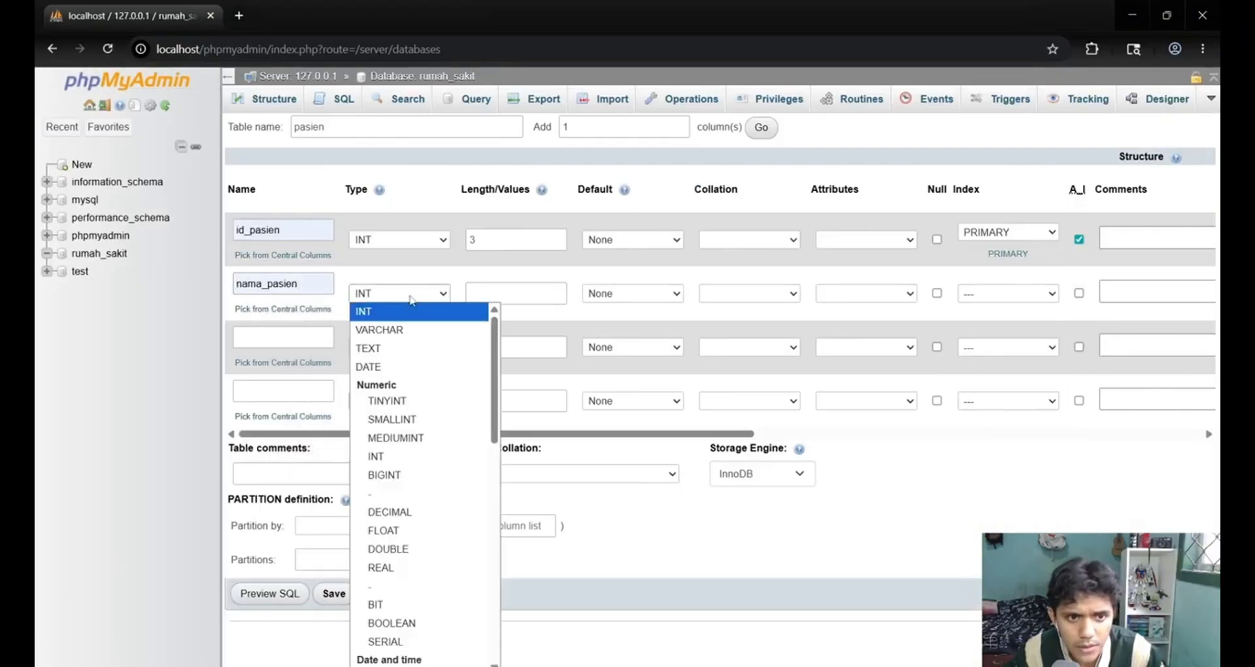
left_click(380, 328)
left_click(491, 294)
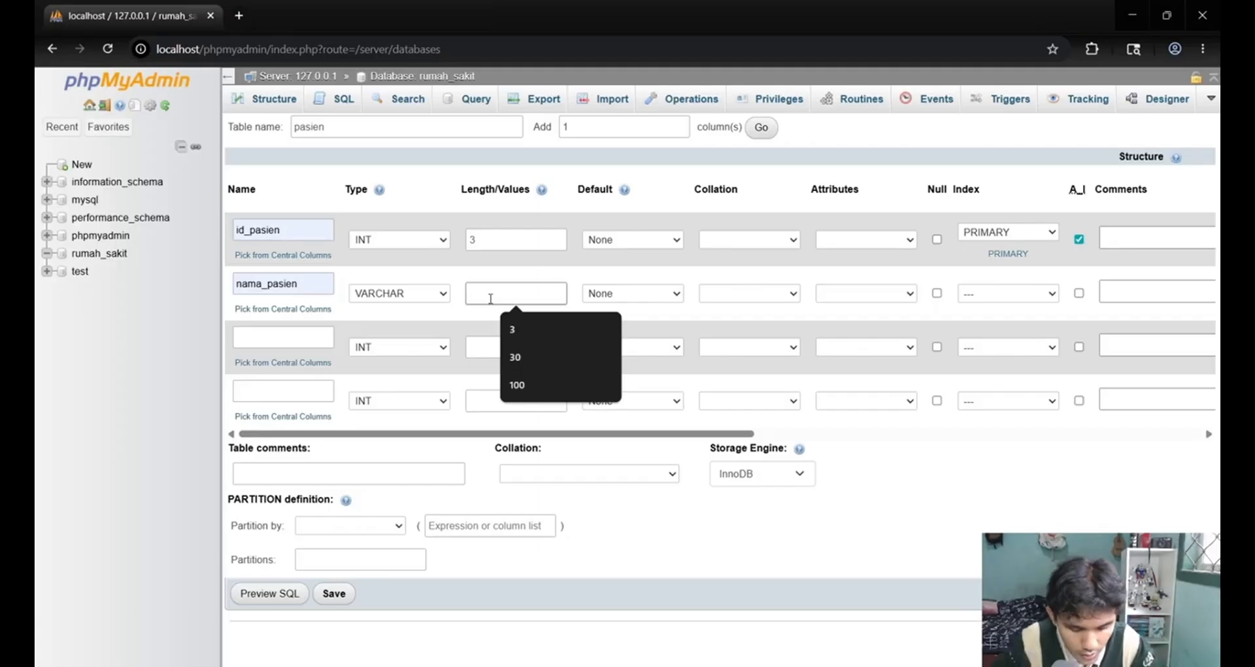
type("30")
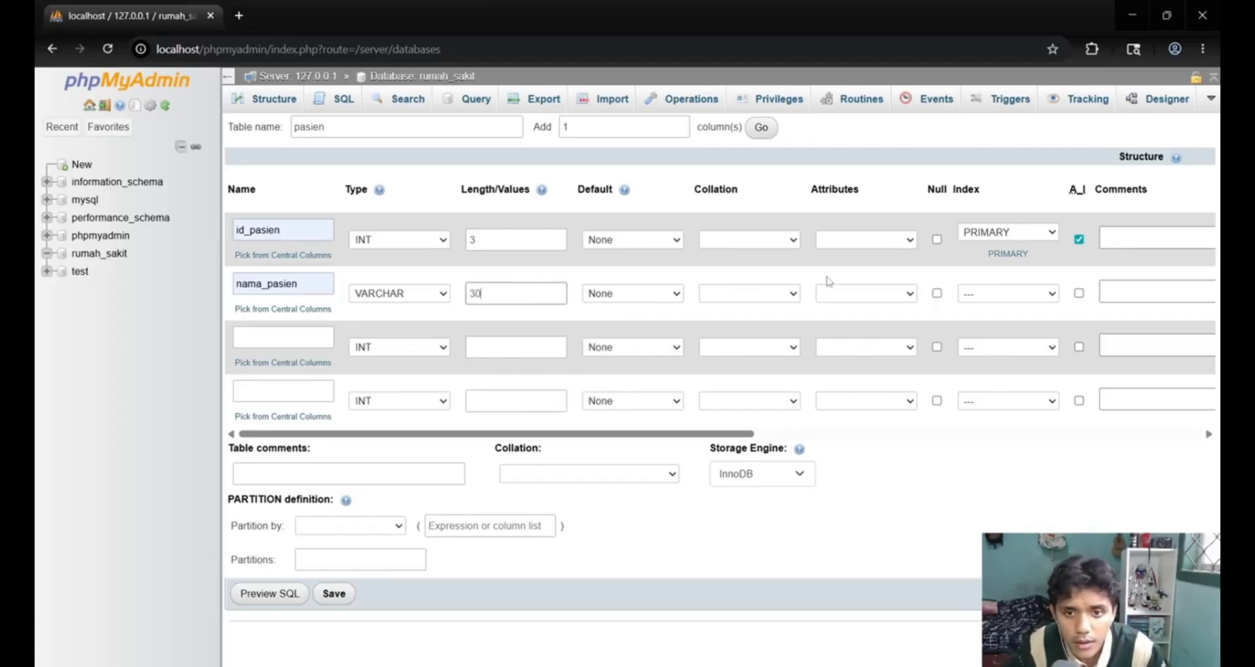
left_click(1014, 293)
left_click(1010, 295)
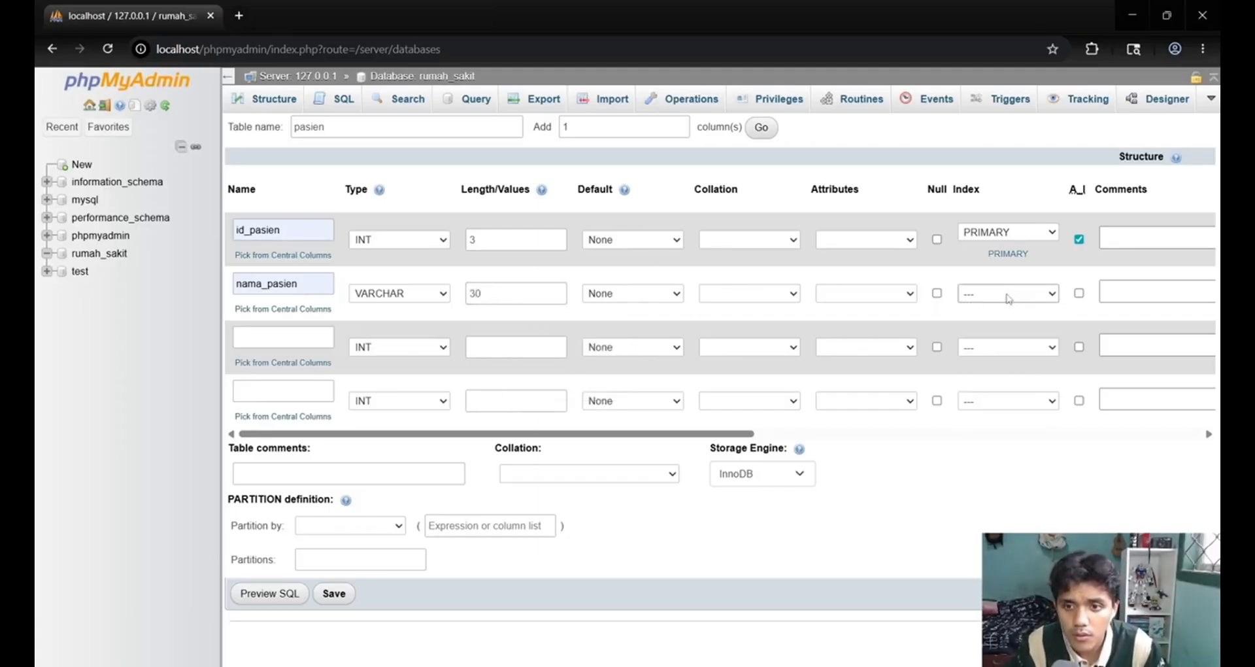
Check the pasien attributes in the ERD and define the third column as alamat_pasien with type VARCHAR and length 100.
left_click(286, 338)
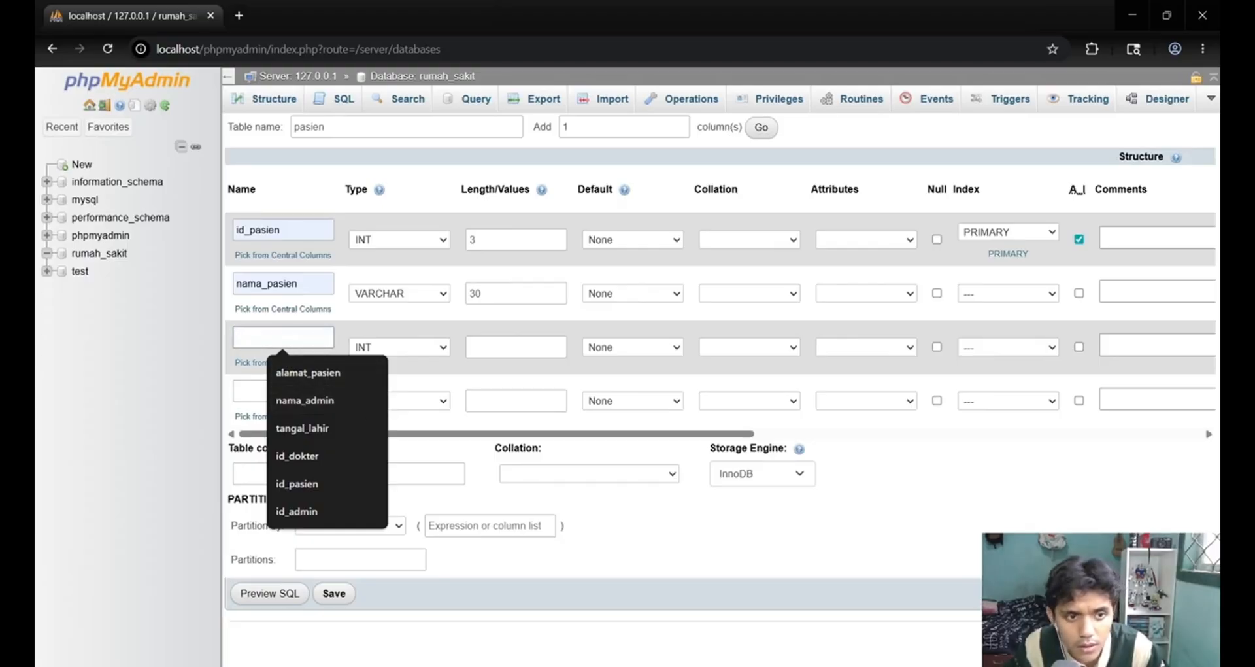
key("alt+Tab")
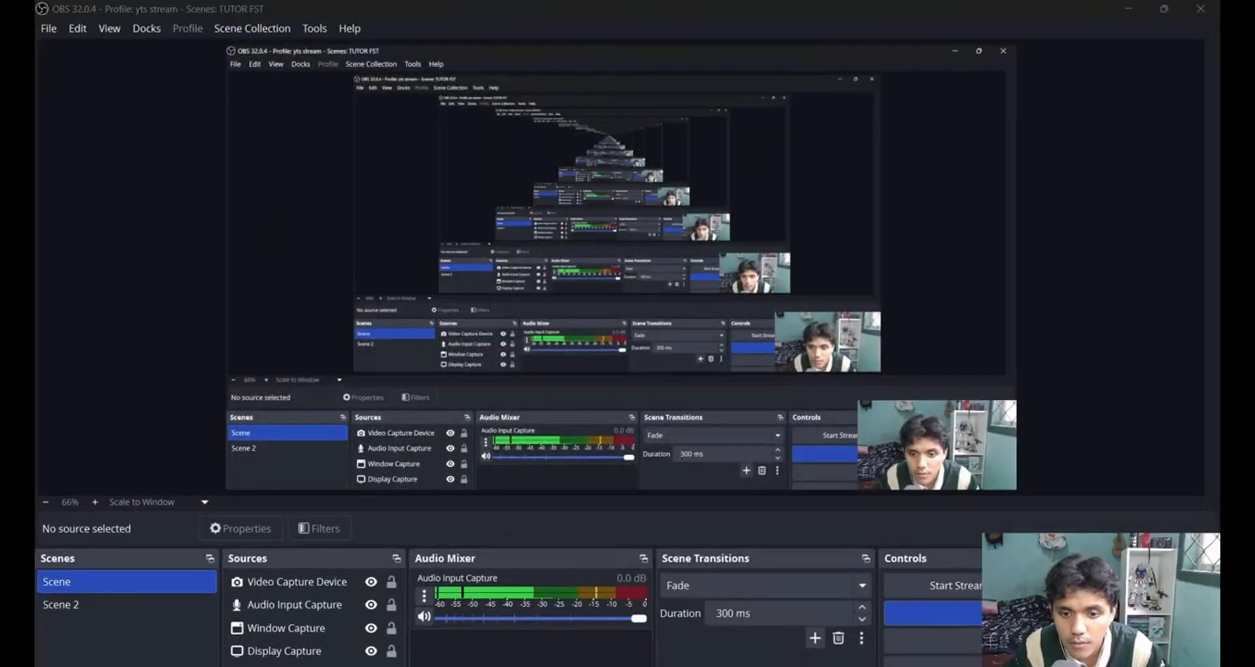
key("alt+Tab")
key("alt+Tab")
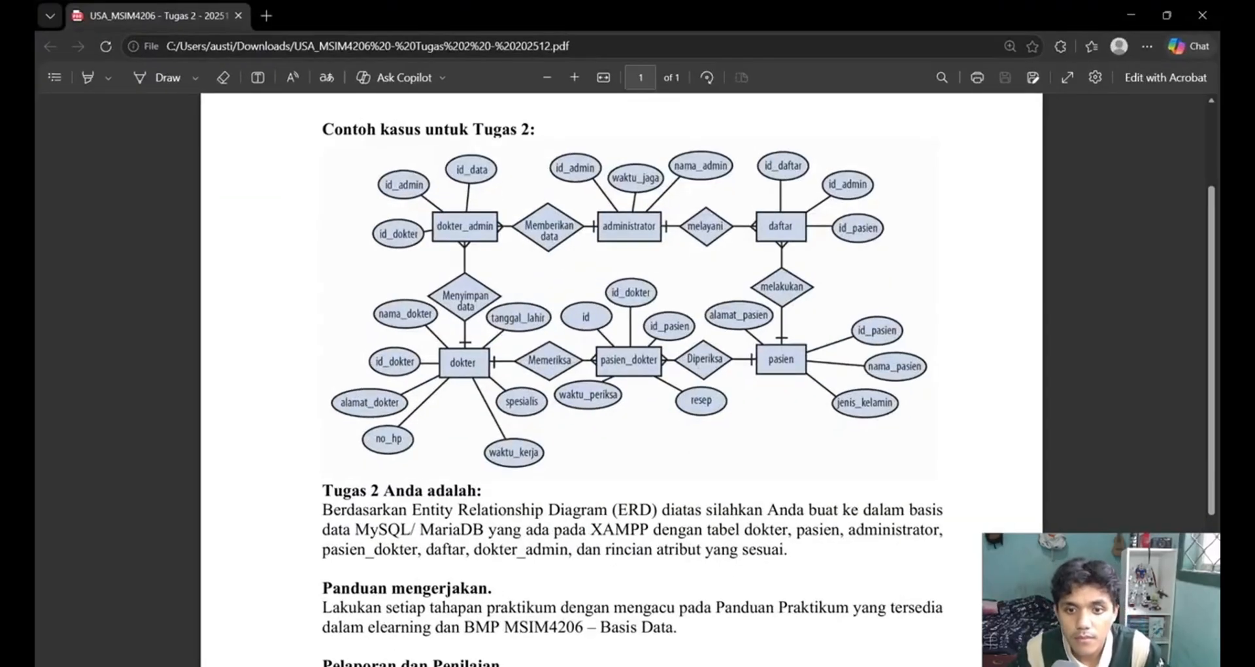
key("alt+Tab")
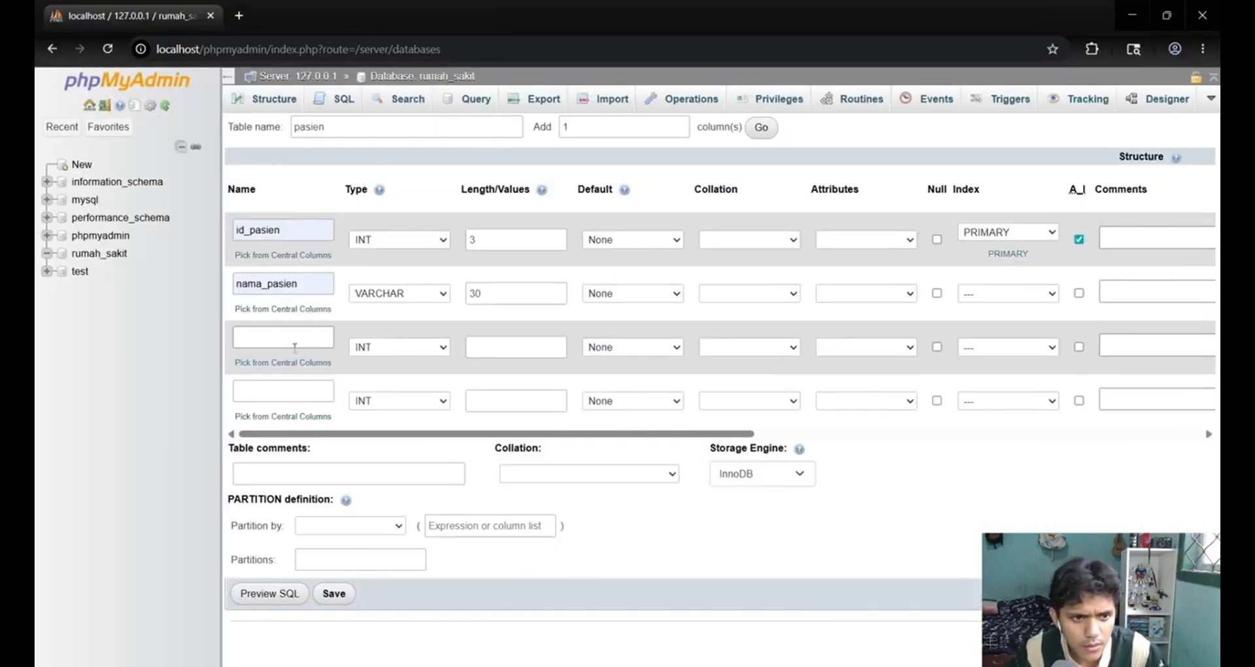
left_click(295, 347)
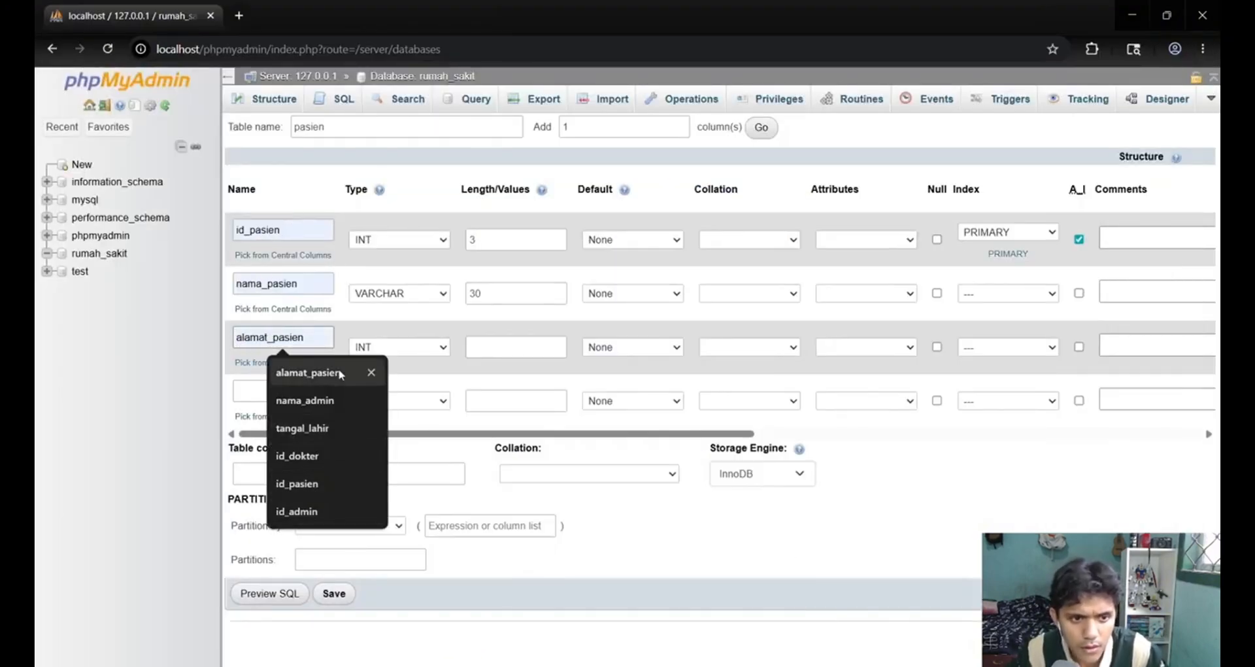
left_click(339, 374)
left_click(437, 347)
left_click(419, 384)
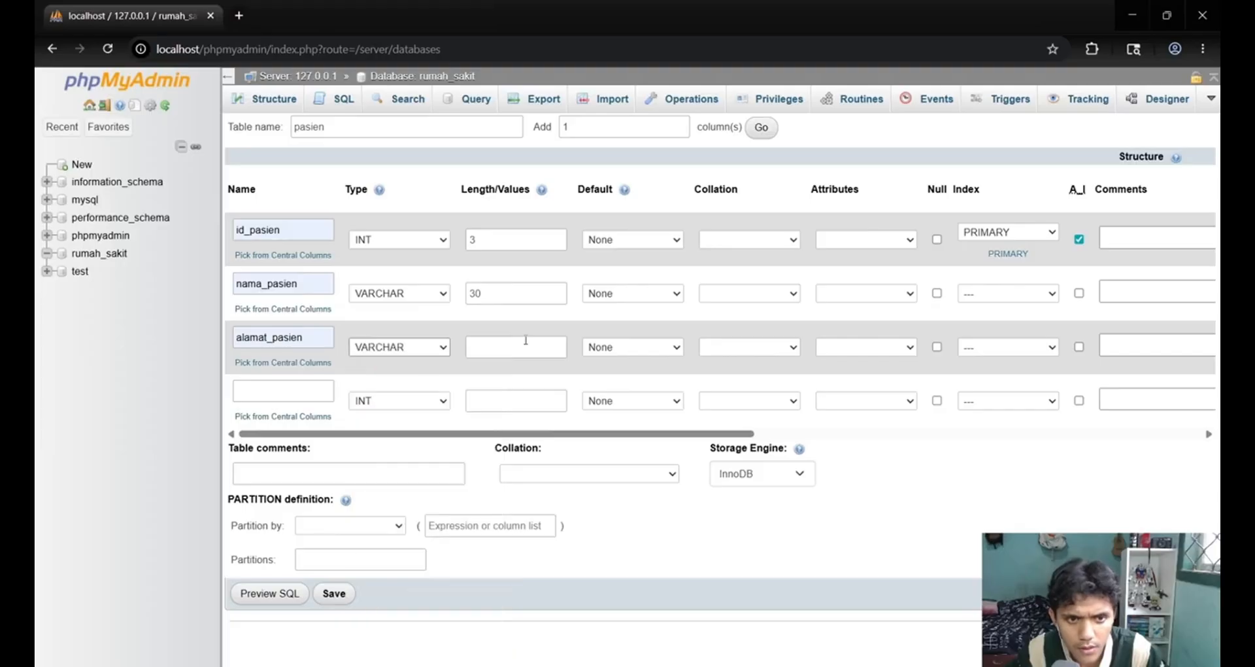
left_click(526, 340)
type("100")
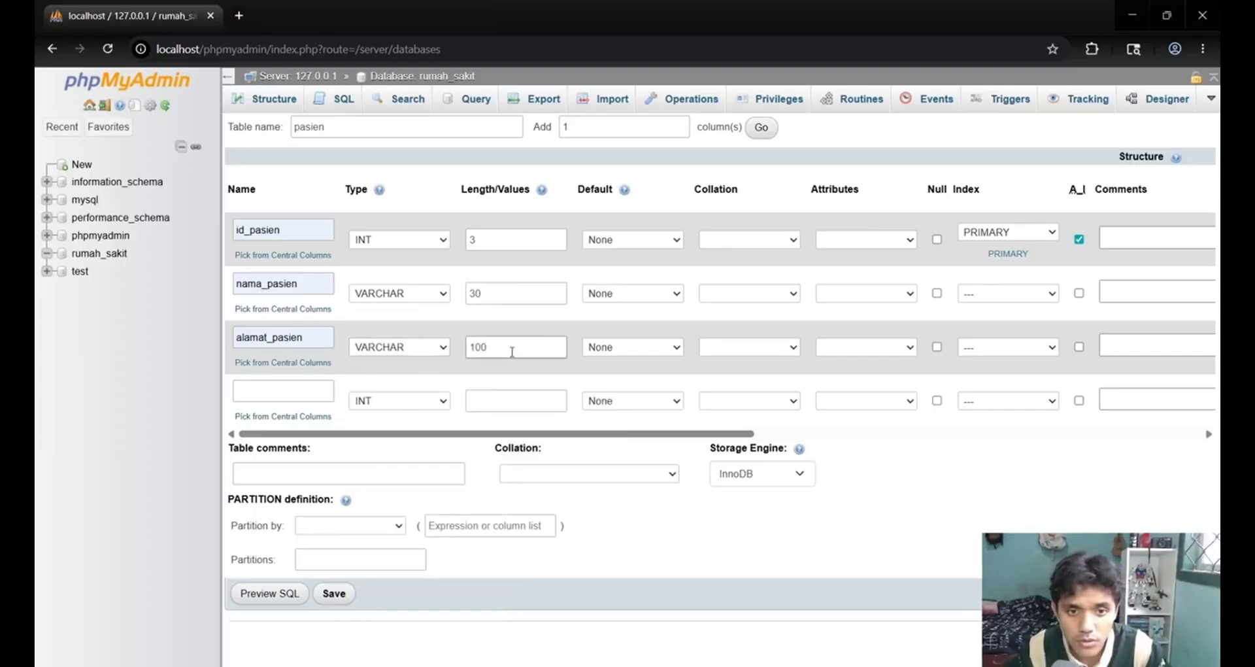
Define the fourth column as jenis_kelamin with type VARCHAR and length 1, and save the pasien table.
left_click(250, 389)
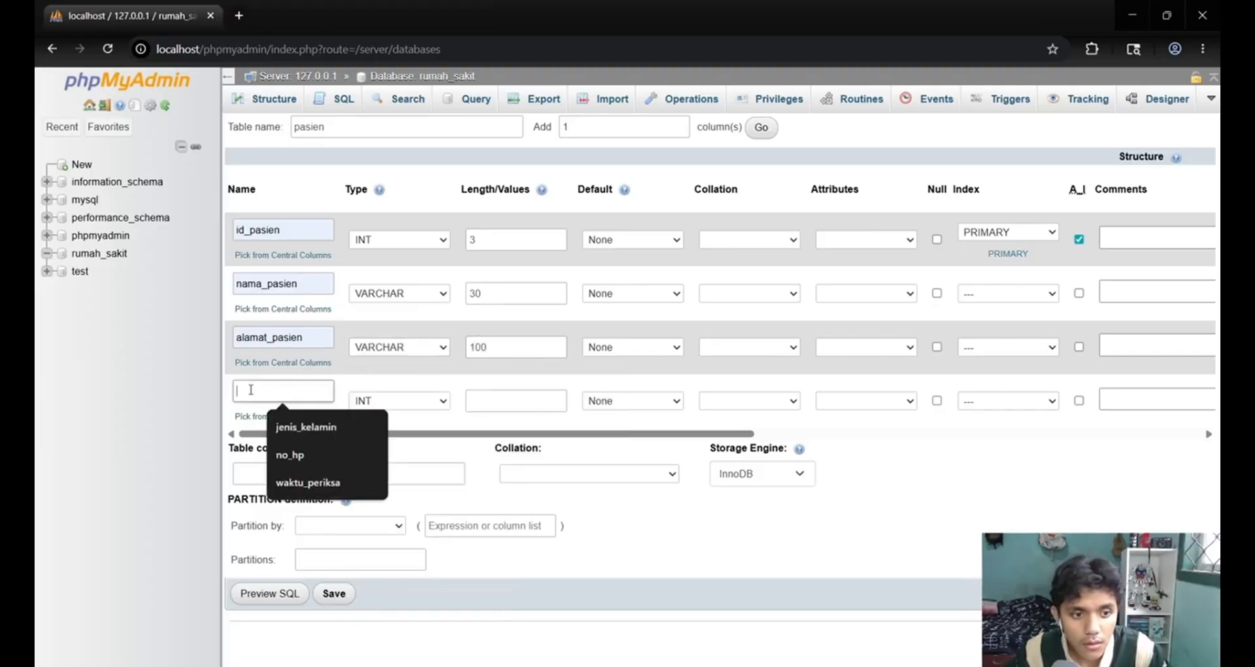
left_click(306, 426)
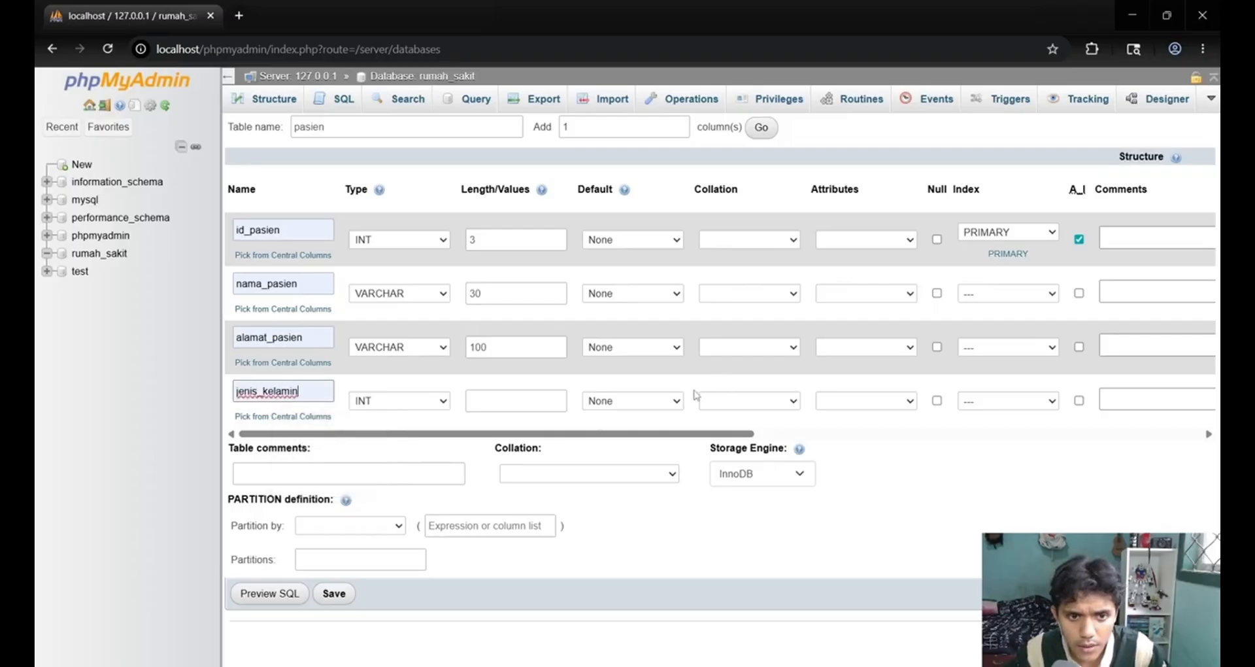
left_click(535, 400)
left_click(401, 401)
left_click(403, 407)
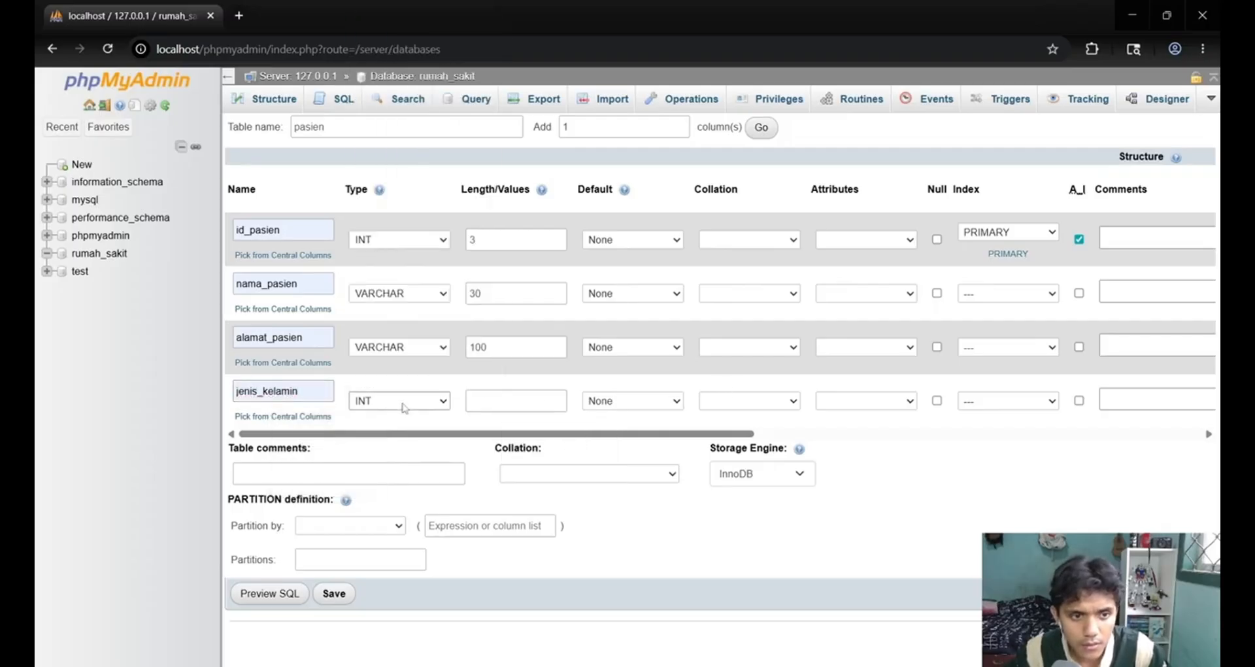
left_click(403, 406)
scroll(410, 140, "down", 1)
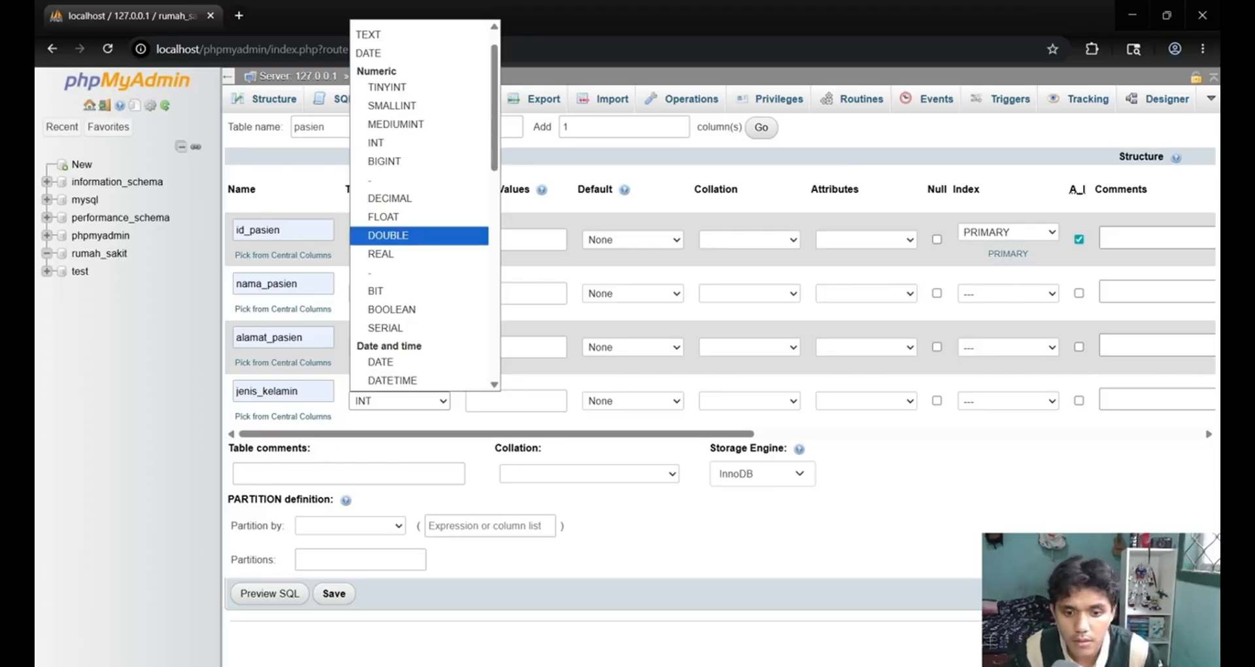
scroll(414, 210, "up", 1)
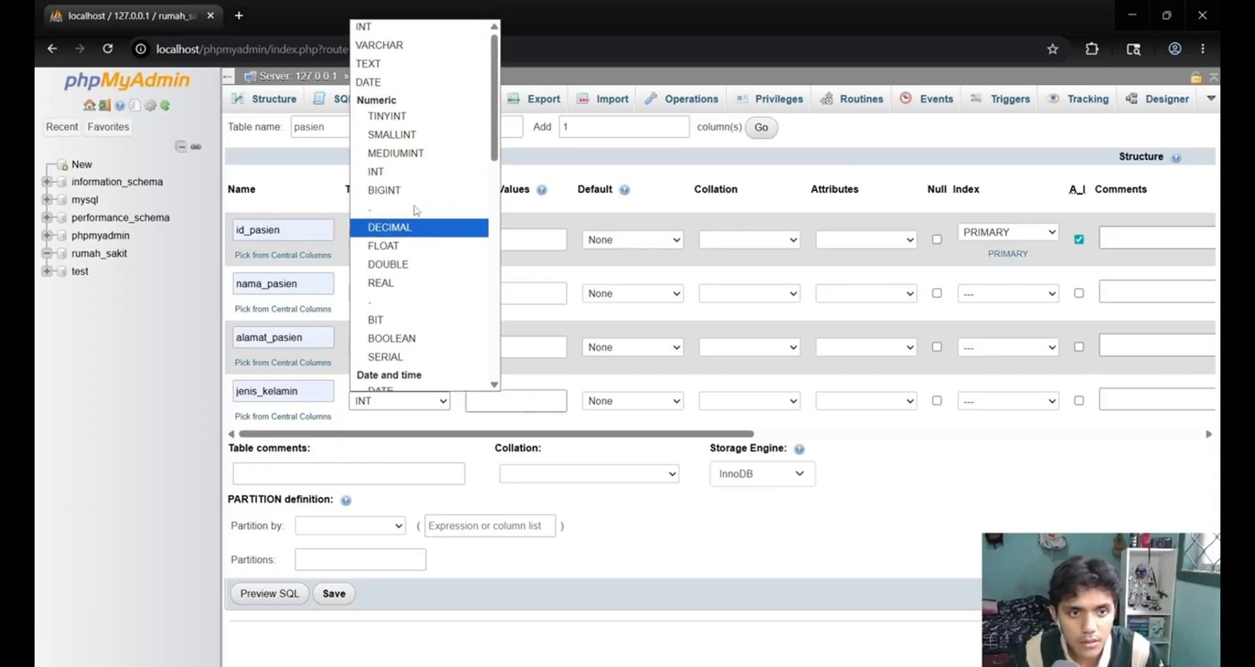
left_click(380, 44)
left_click(519, 400)
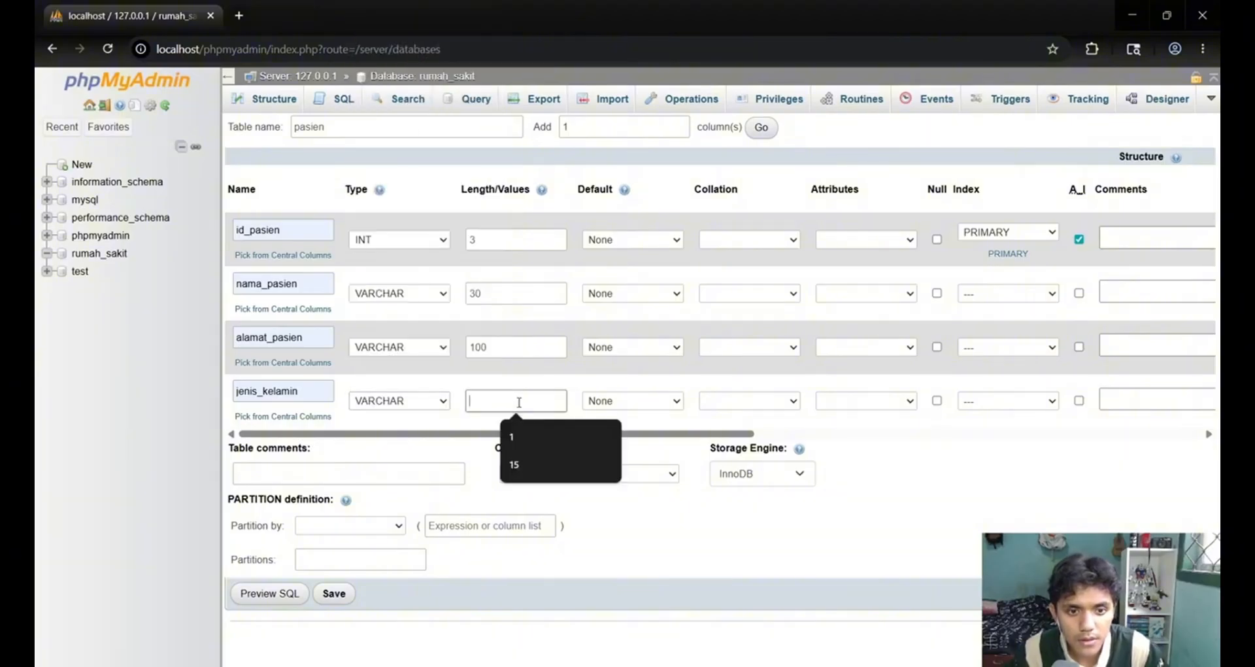
type("q")
type("1")
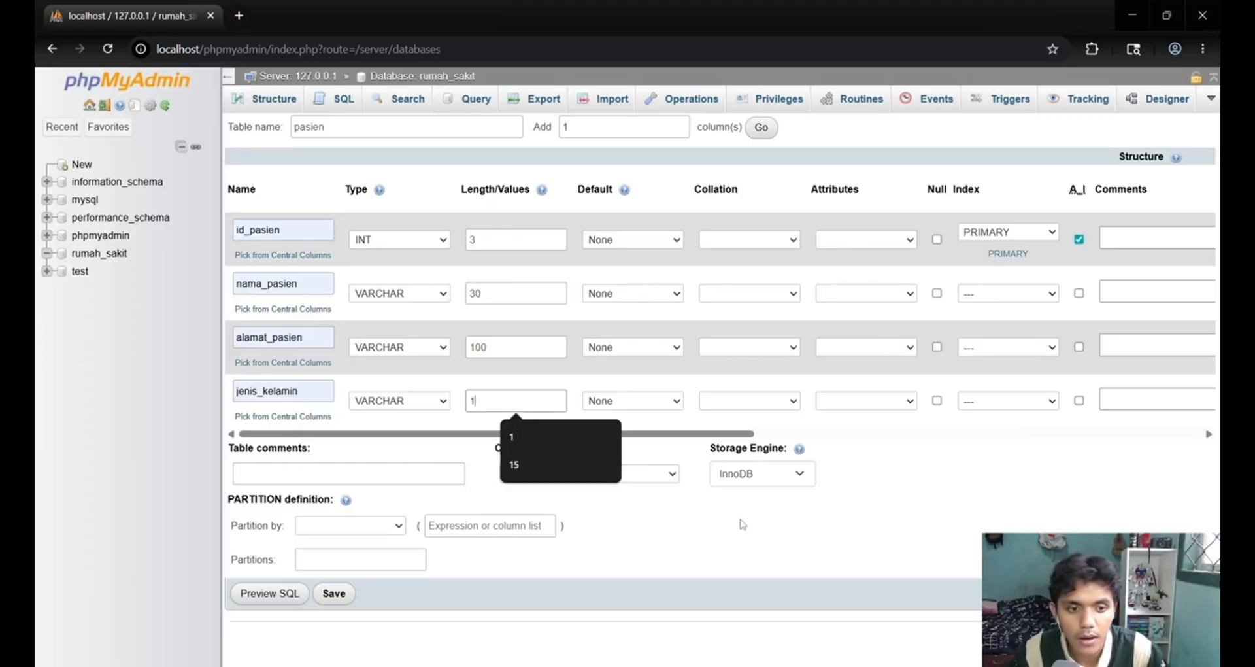
left_click(334, 593)
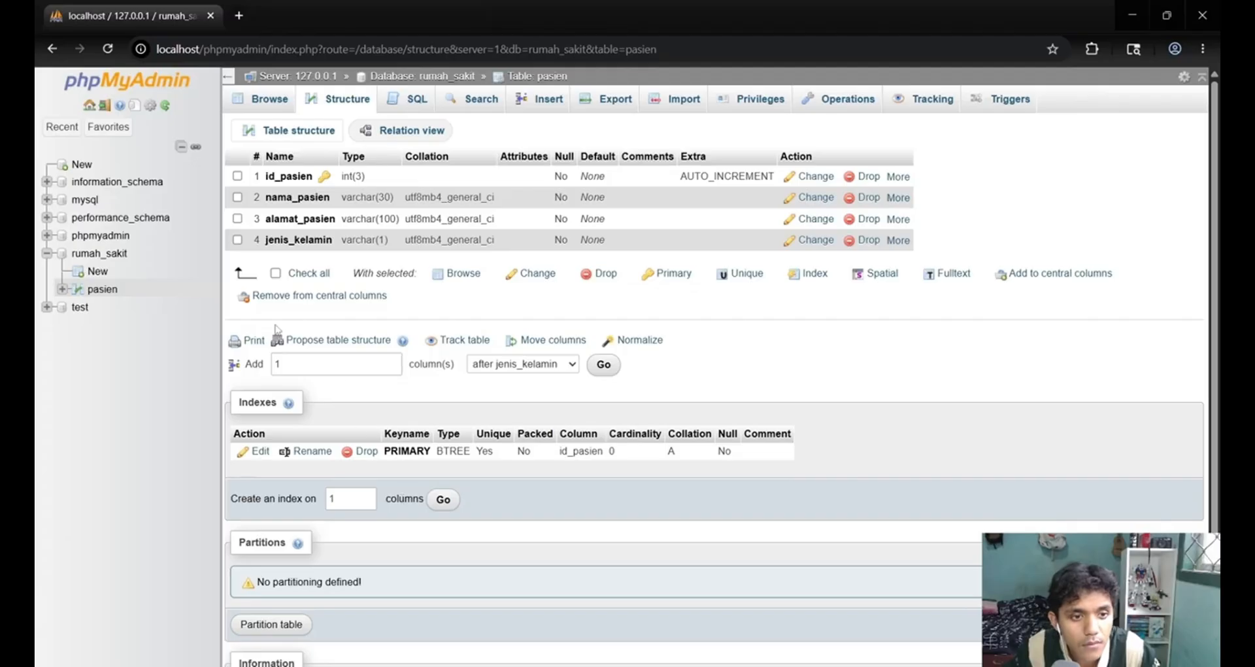
Check the administrator entity in the assignment PDF's ERD and create a table named administrator with 3 columns in rumah_sakit.
left_click(111, 255)
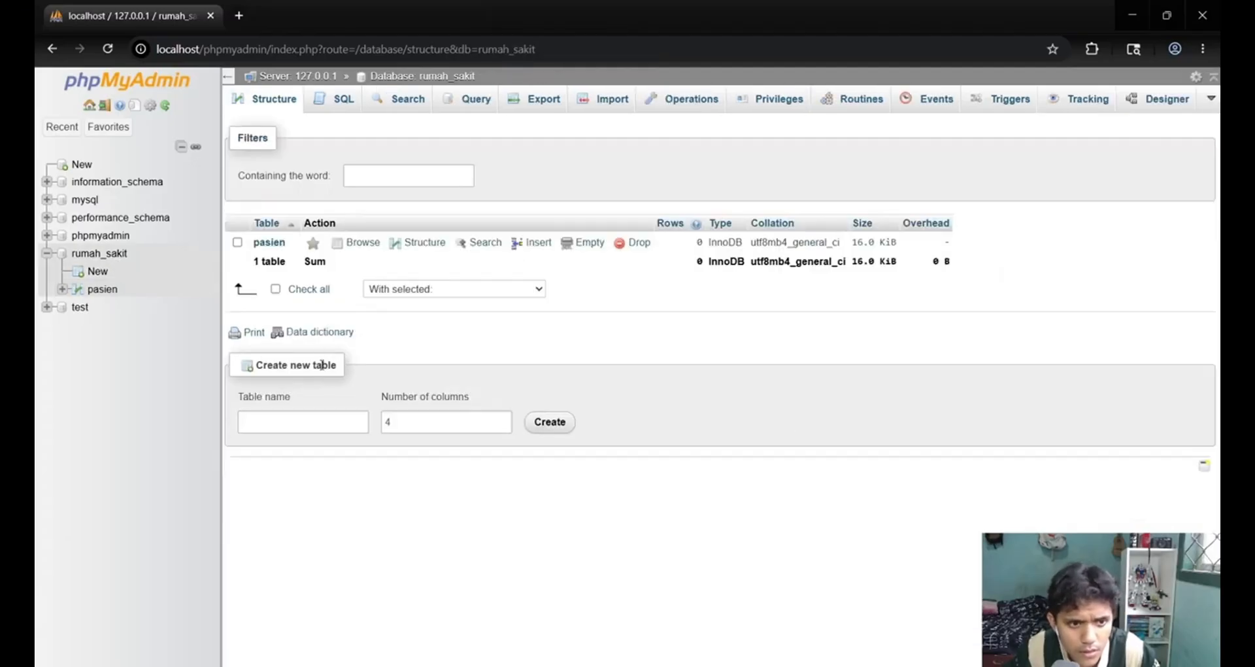
left_click(315, 424)
key("alt+Tab")
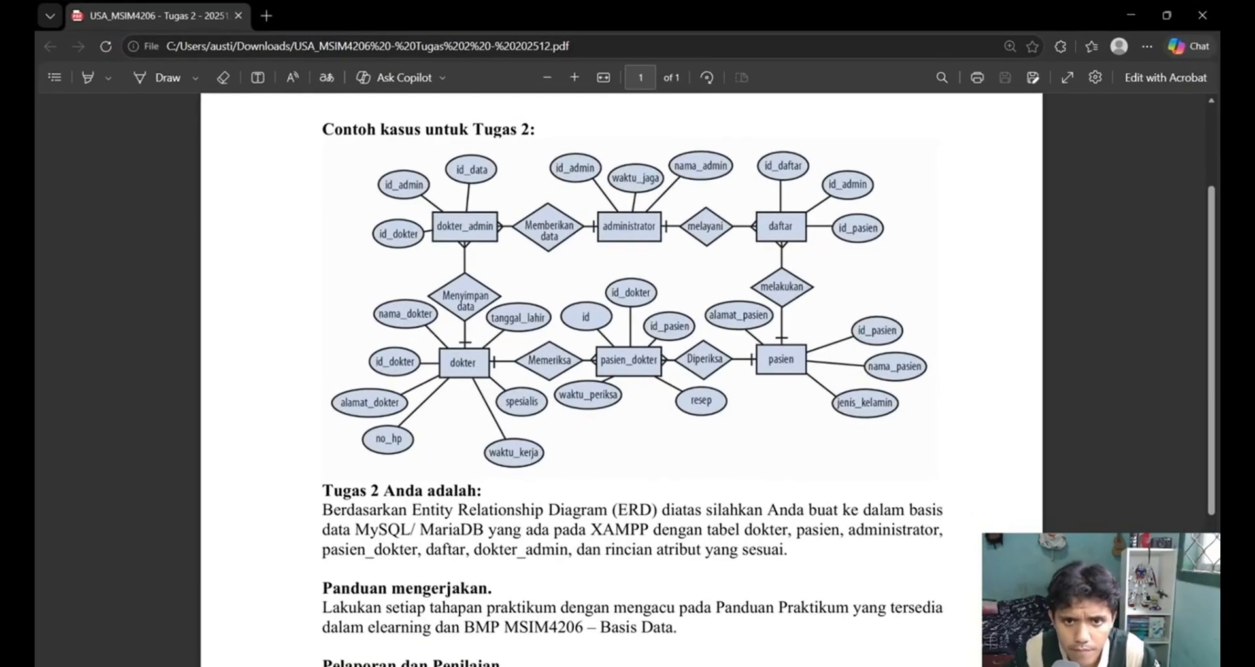
key("alt+Tab")
left_click(337, 420)
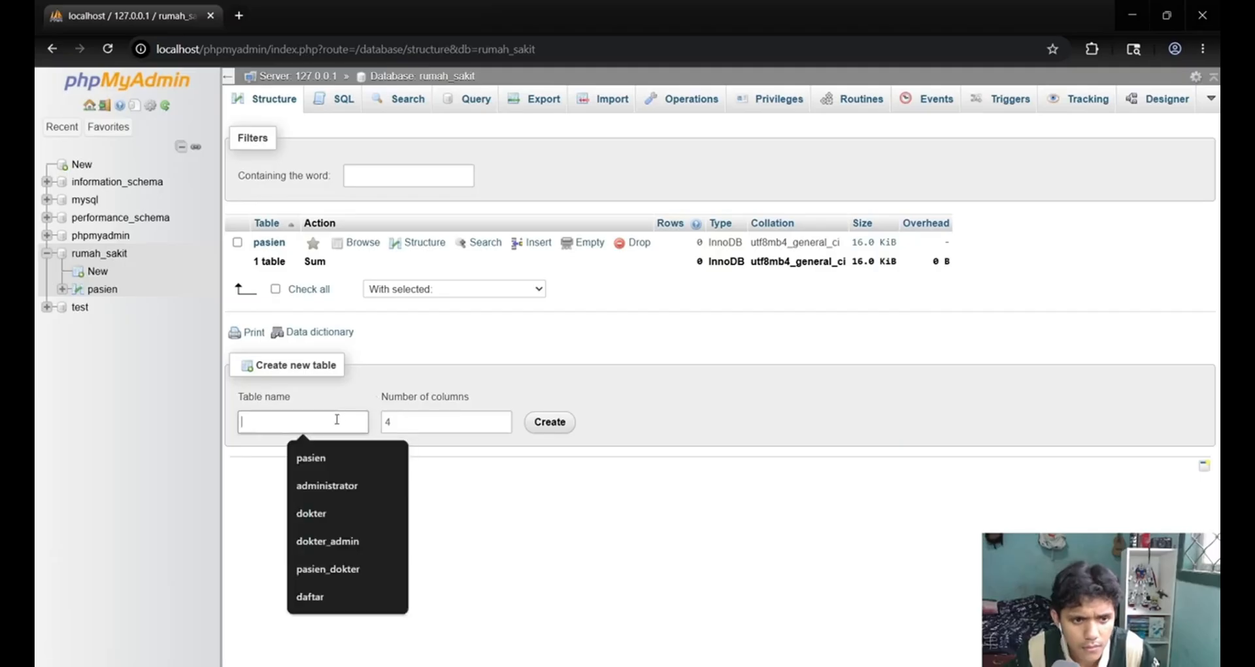
left_click(340, 486)
key("alt+Tab")
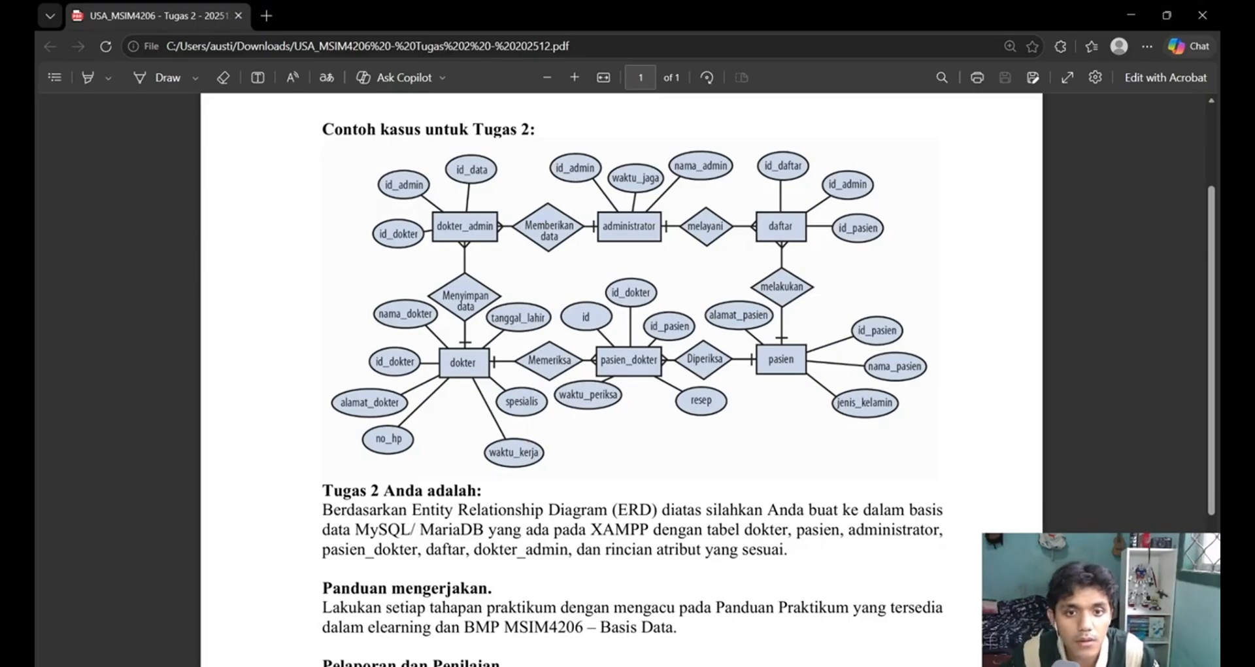
key("alt+Tab")
left_click(401, 425)
key("BackSpace")
type("3")
key("alt+Tab")
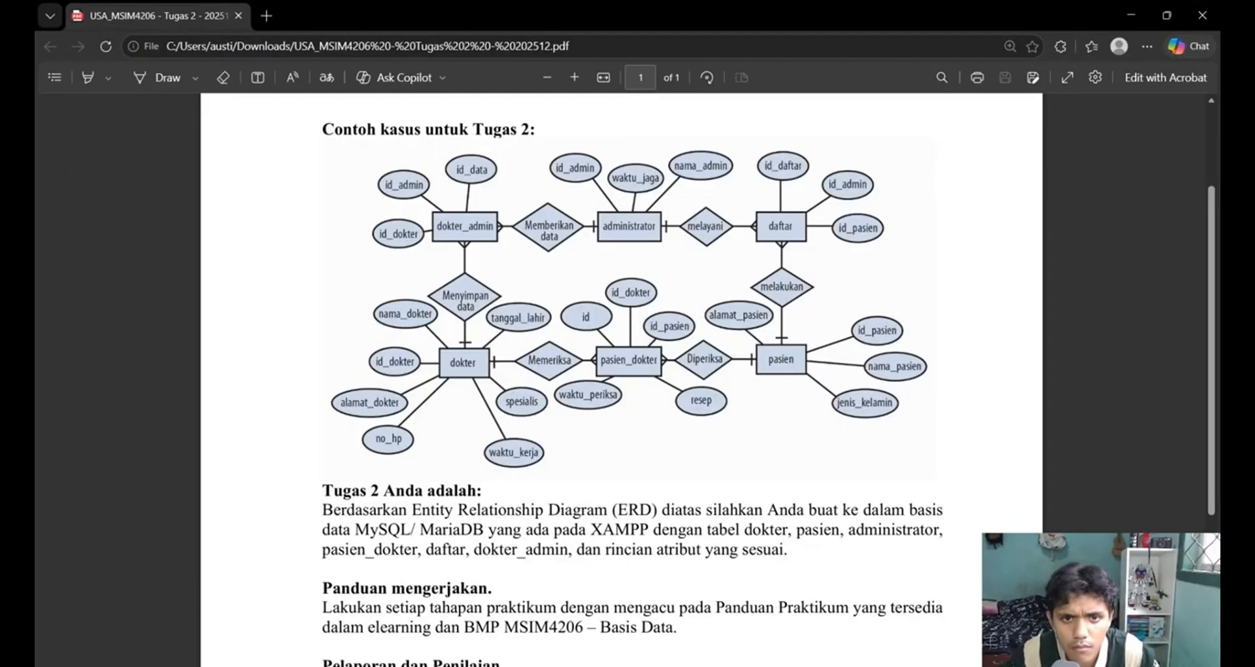
key("alt+Tab")
left_click(550, 422)
Define the first column of the administrator table as id_admin with type INT and length 3.
left_click(286, 229)
left_click(298, 266)
left_click(514, 240)
key("alt+Tab")
Define the second administrator column as waktu_jaga with type DATE, and check the remaining attributes in the ERD.
key("alt+Tab")
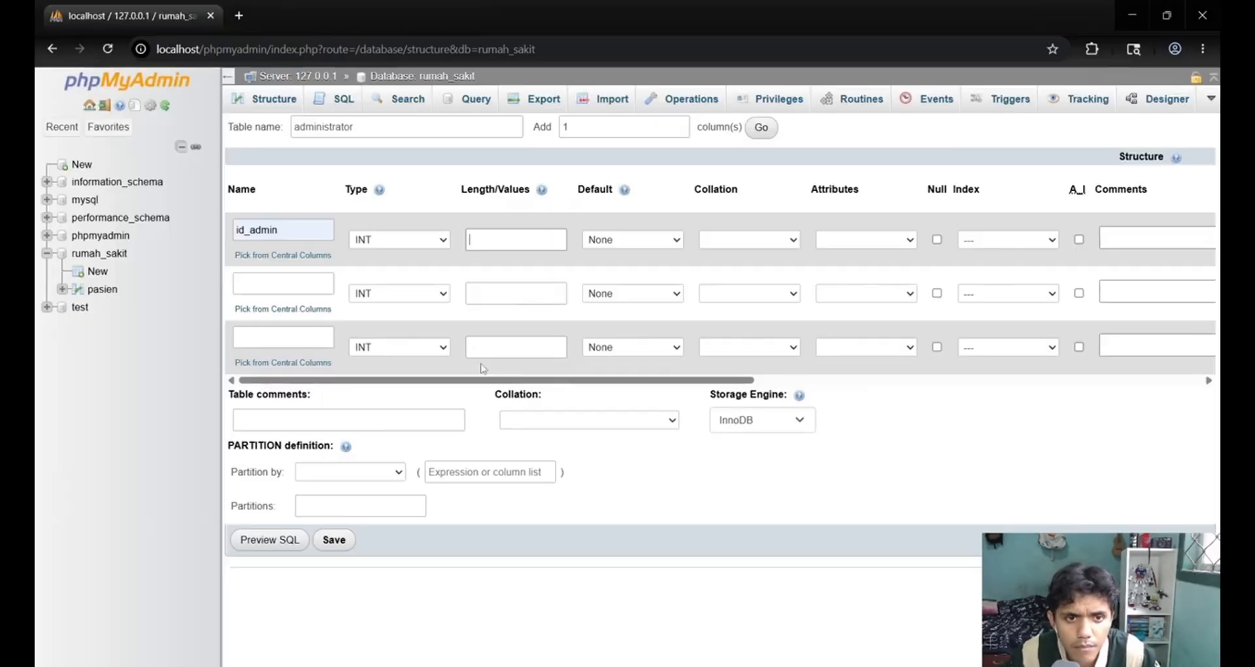
type("3")
left_click(287, 284)
left_click(322, 357)
left_click(400, 293)
left_click(428, 369)
key("alt+Tab")
key("alt+Tab")
Define the third administrator column as nama_admin with type VARCHAR and length 30.
left_click(286, 337)
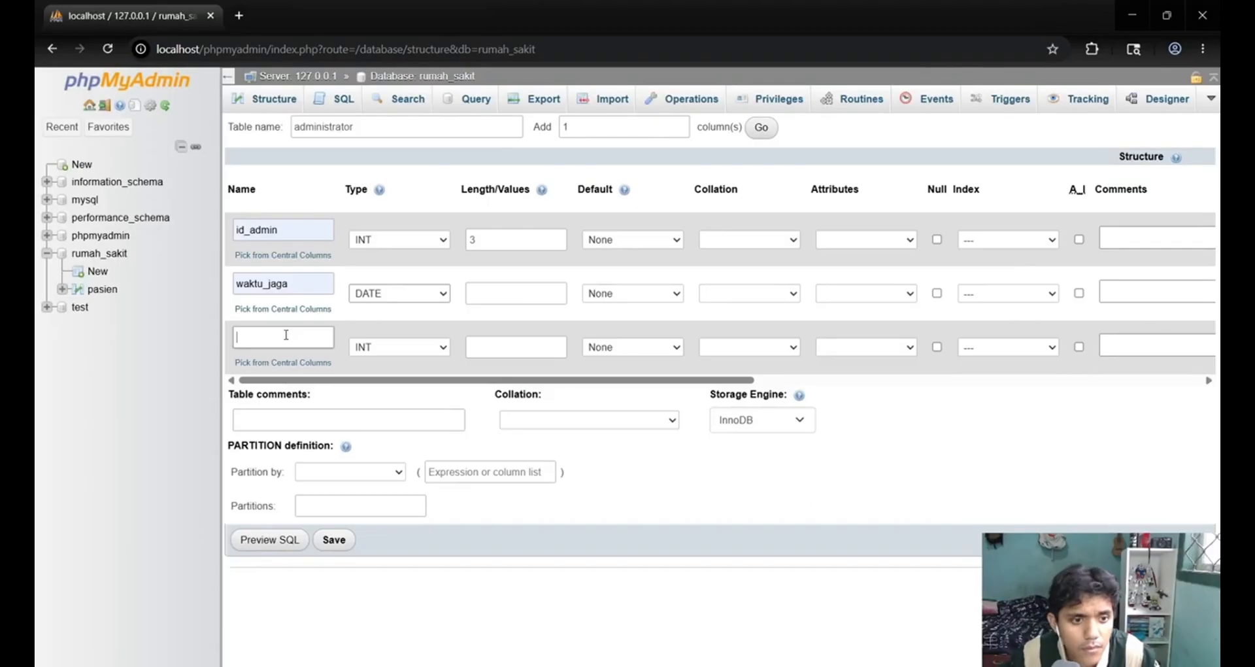
left_click(301, 373)
left_click(405, 347)
left_click(400, 383)
left_click(522, 339)
type("30")
Make id_admin the PRIMARY index with auto-increment and save the administrator table.
left_click(1079, 239)
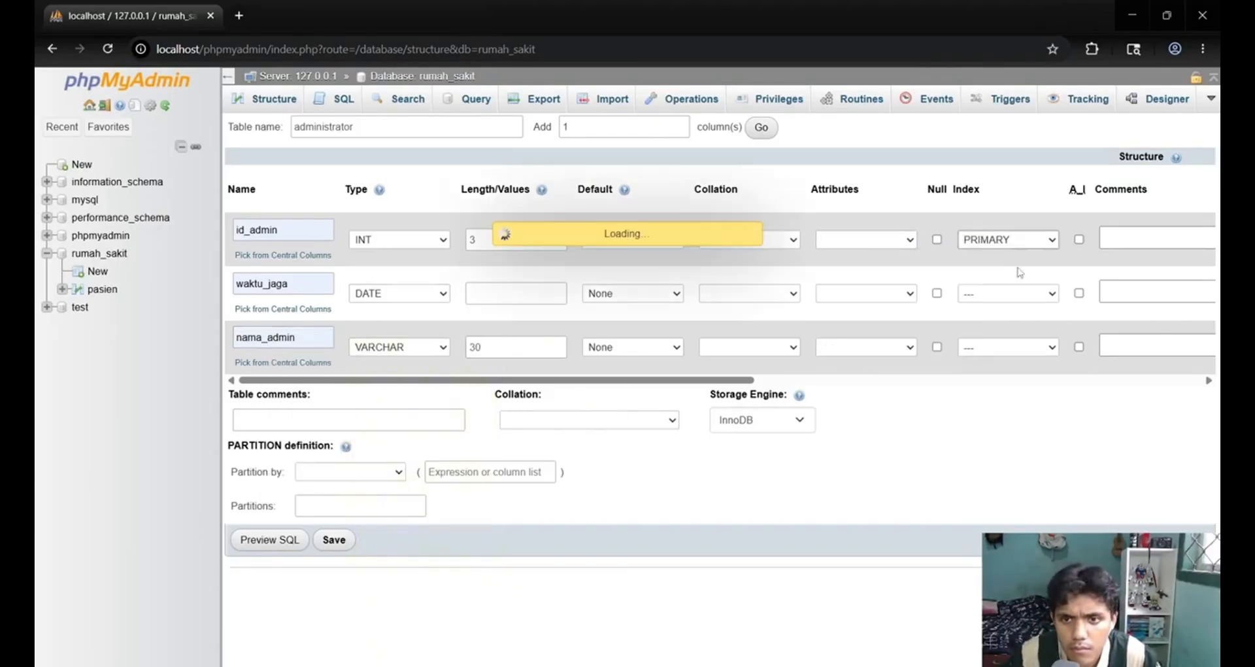
left_click(334, 546)
Check the daftar entity in the ERD and create a table named daftar with 3 columns in rumah_sakit.
left_click(100, 253)
left_click(432, 443)
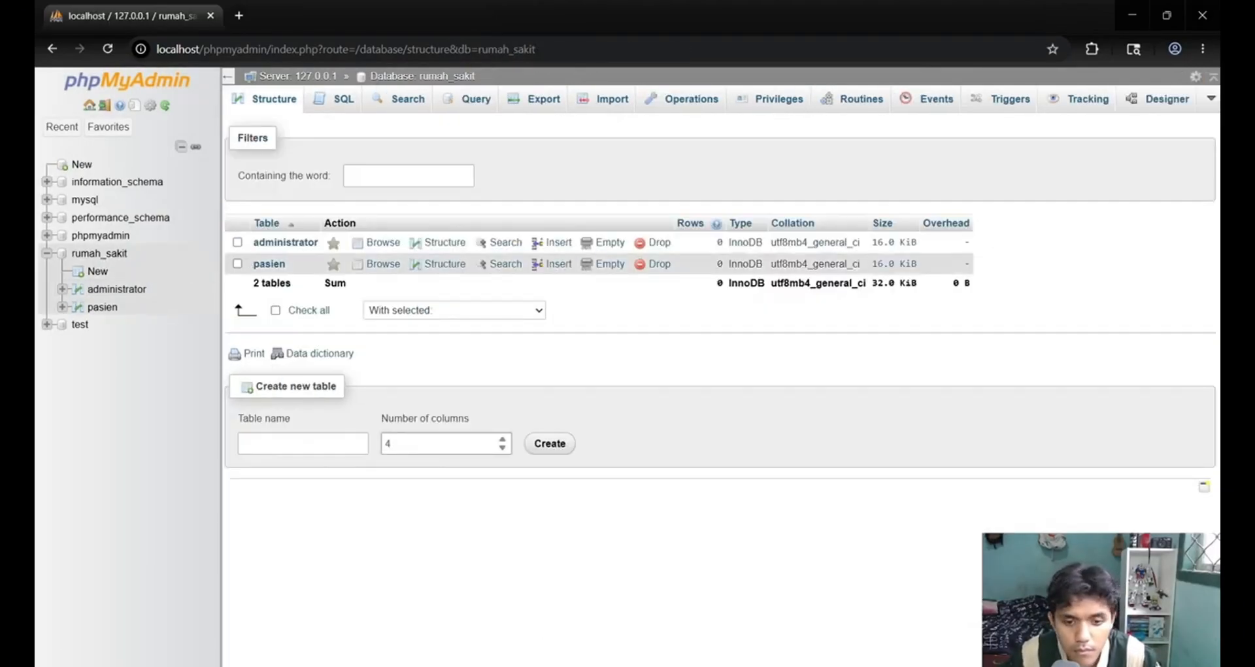
key("alt+Tab")
key("alt+Tab")
Name the three columns of the daftar table id_daftar, id_pasien and id_admin, matching the ERD.
key("alt+Tab")
key("alt+Tab")
key("BackSpace")
type("3")
left_click(261, 447)
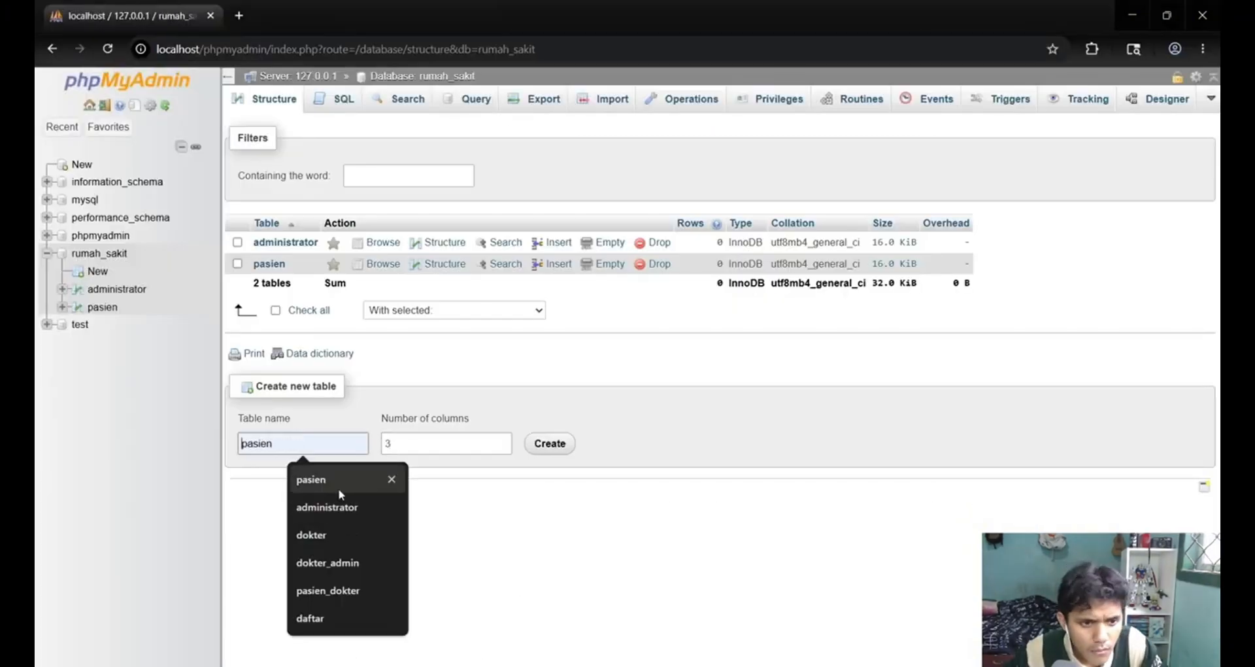
left_click(314, 616)
left_click(550, 444)
key("alt+Tab")
key("alt+Tab")
left_click(283, 230)
left_click(295, 404)
left_click(283, 284)
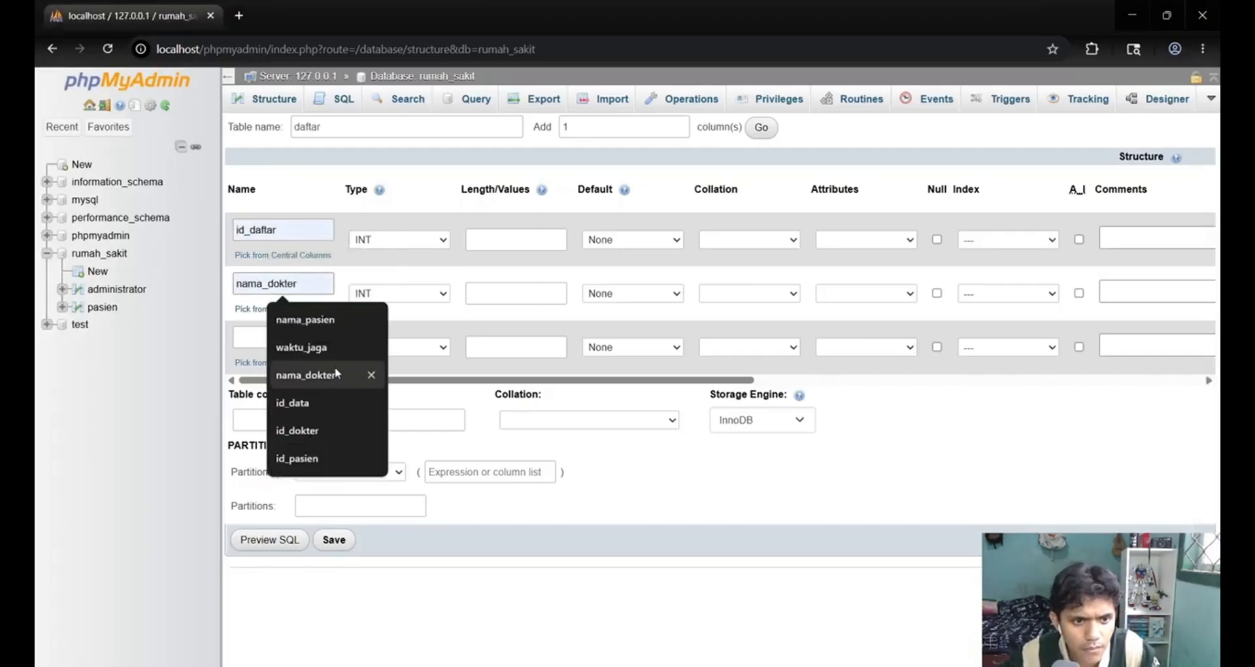
key("alt+Tab")
key("alt+Tab")
left_click(312, 512)
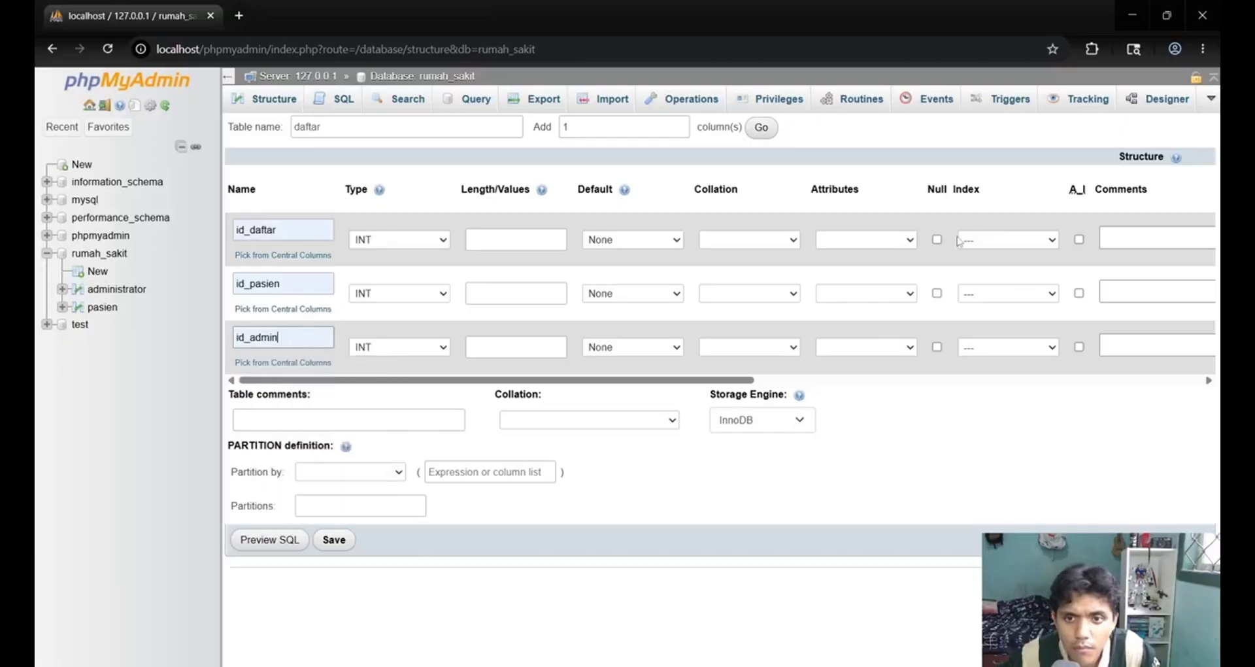
Make id_daftar the PRIMARY index with auto-increment and save the daftar table.
left_click(1009, 240)
left_click(988, 277)
left_click(709, 540)
left_click(1078, 240)
left_click(347, 540)
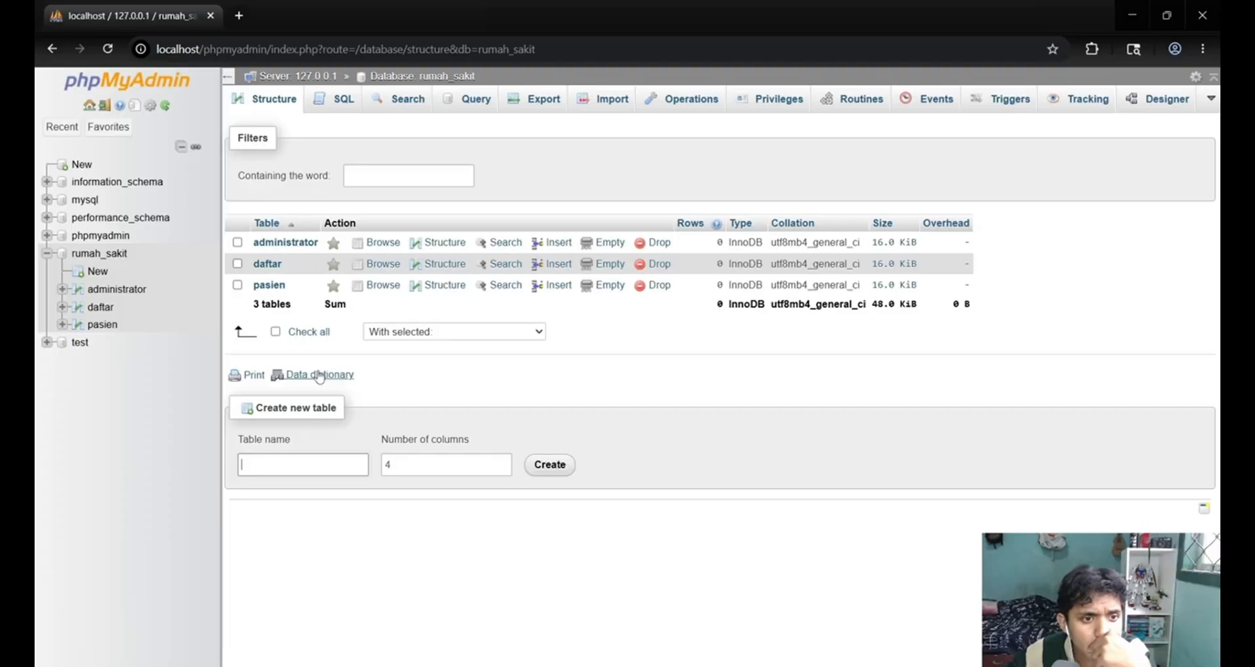
Create a table named dokter_admin with 3 columns in the rumah_sakit database.
left_click(302, 464)
left_click(312, 583)
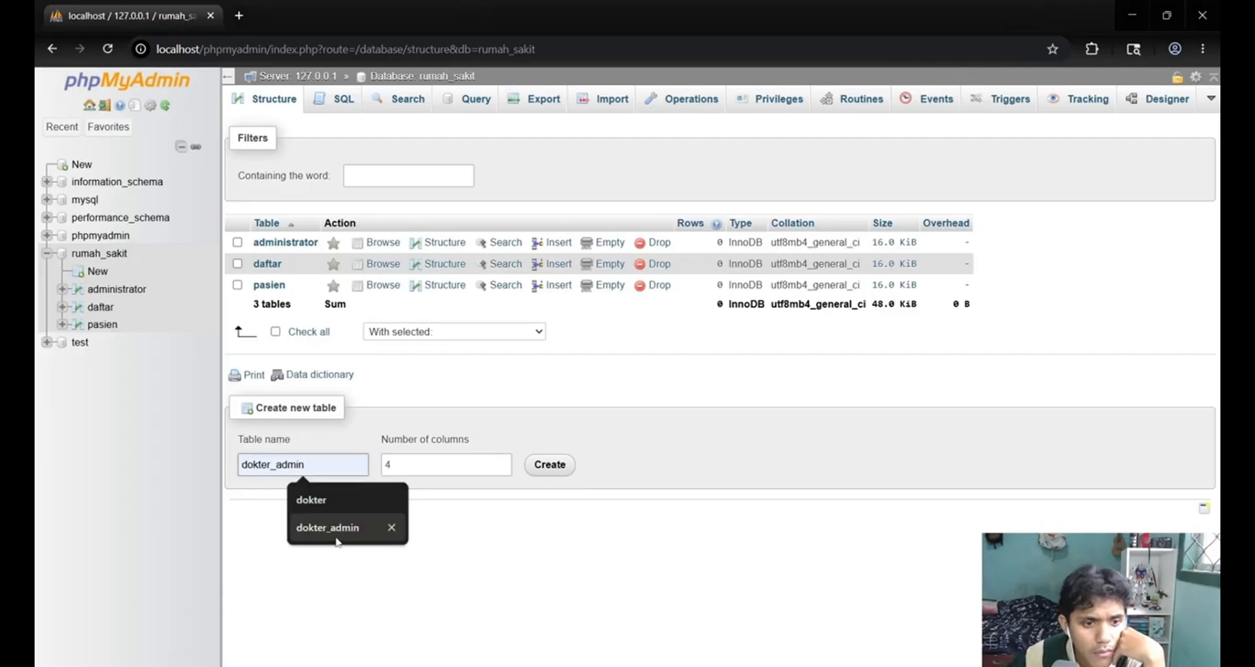
left_click(327, 527)
key("Tab")
type("3")
left_click(549, 465)
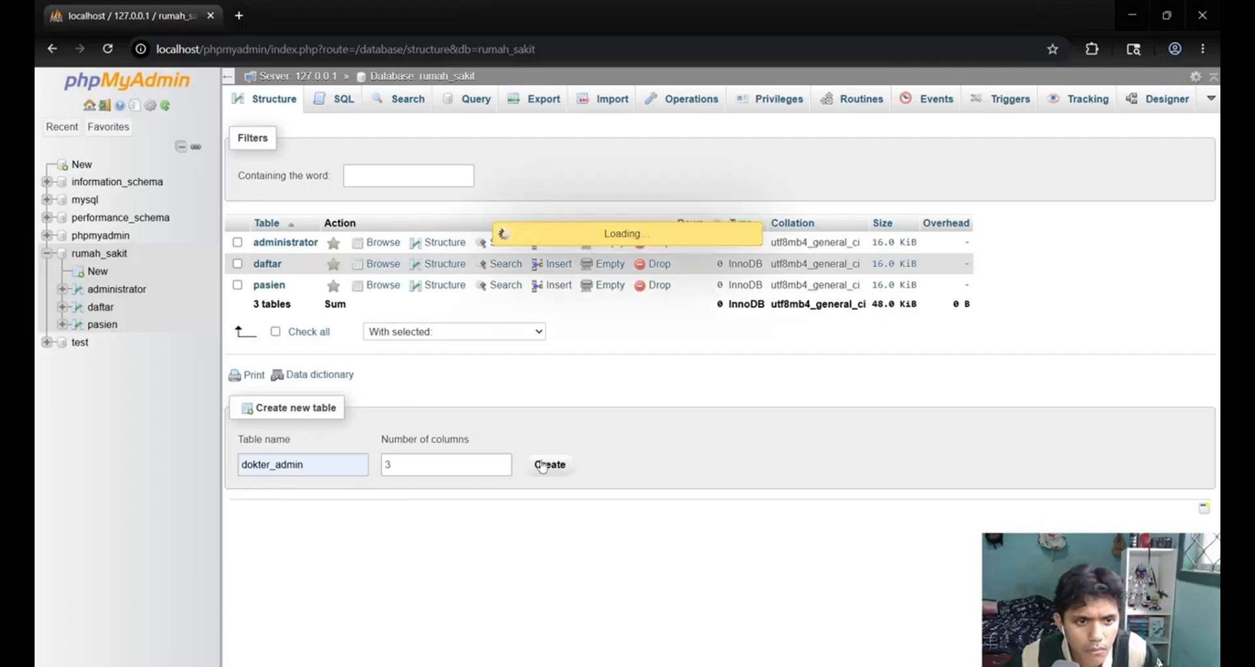
Name the three columns of the dokter_admin table id_data, id_admin and id_dokter, matching the ERD.
type("id_ad")
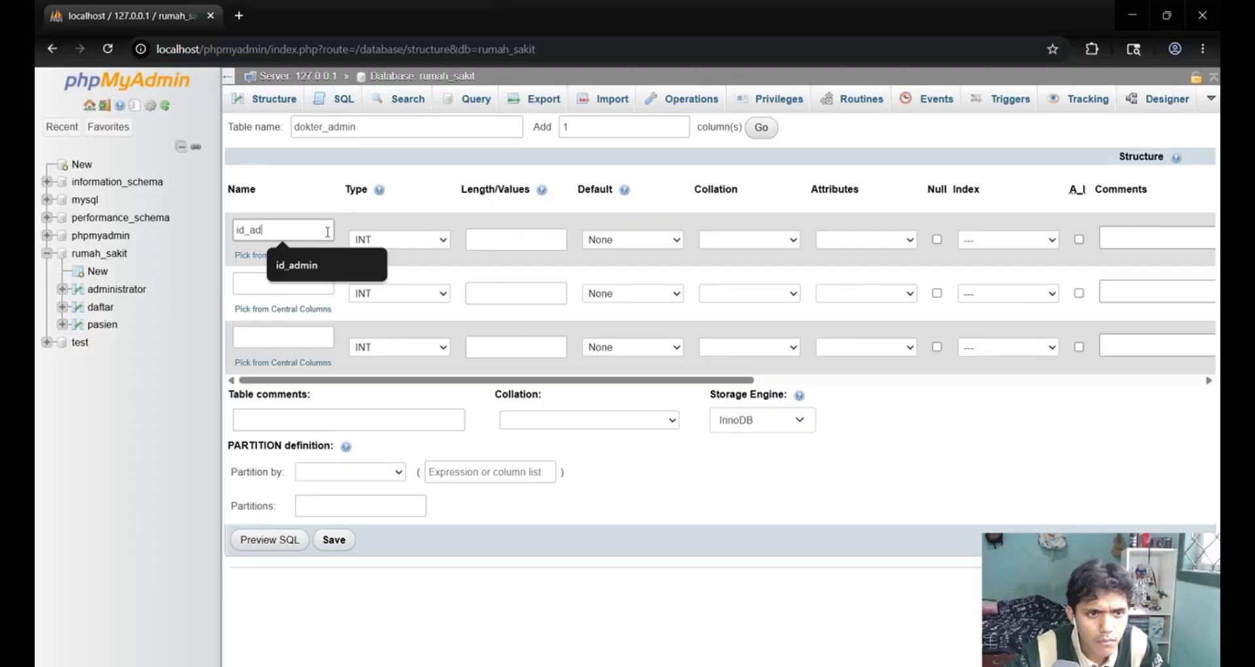
key("BackSpace")
key("BackSpace")
key("BackSpace")
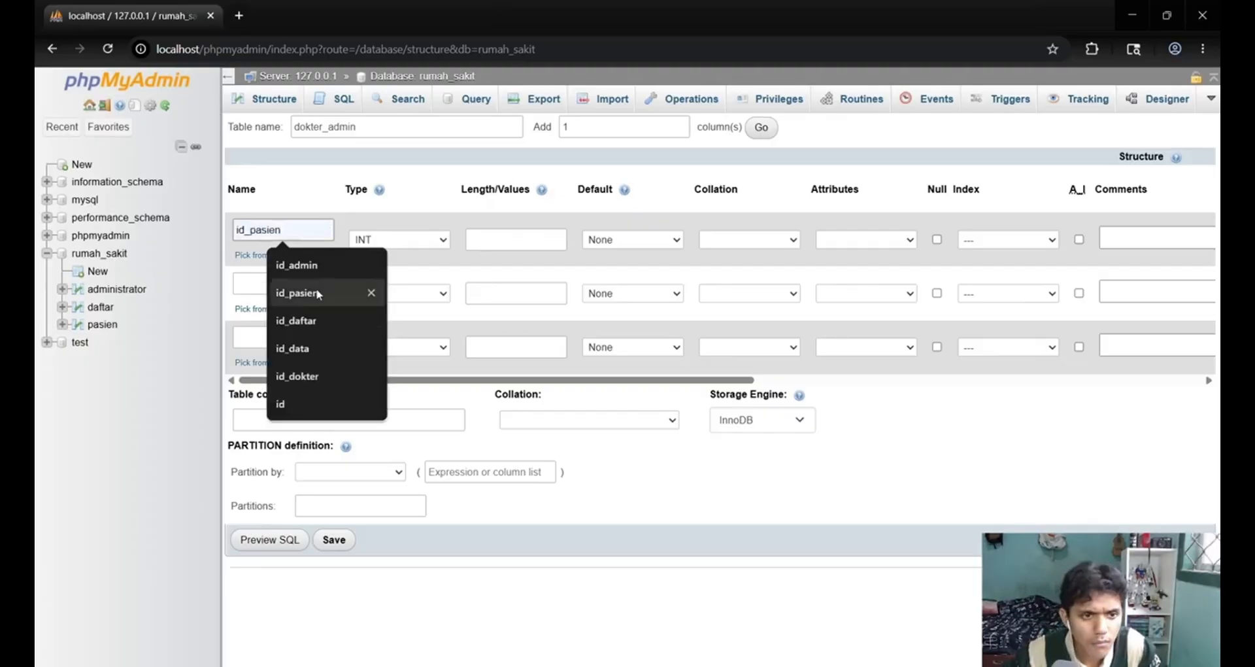
left_click(311, 348)
left_click(308, 284)
type("id_admin")
left_click(300, 339)
type("id_dokter")
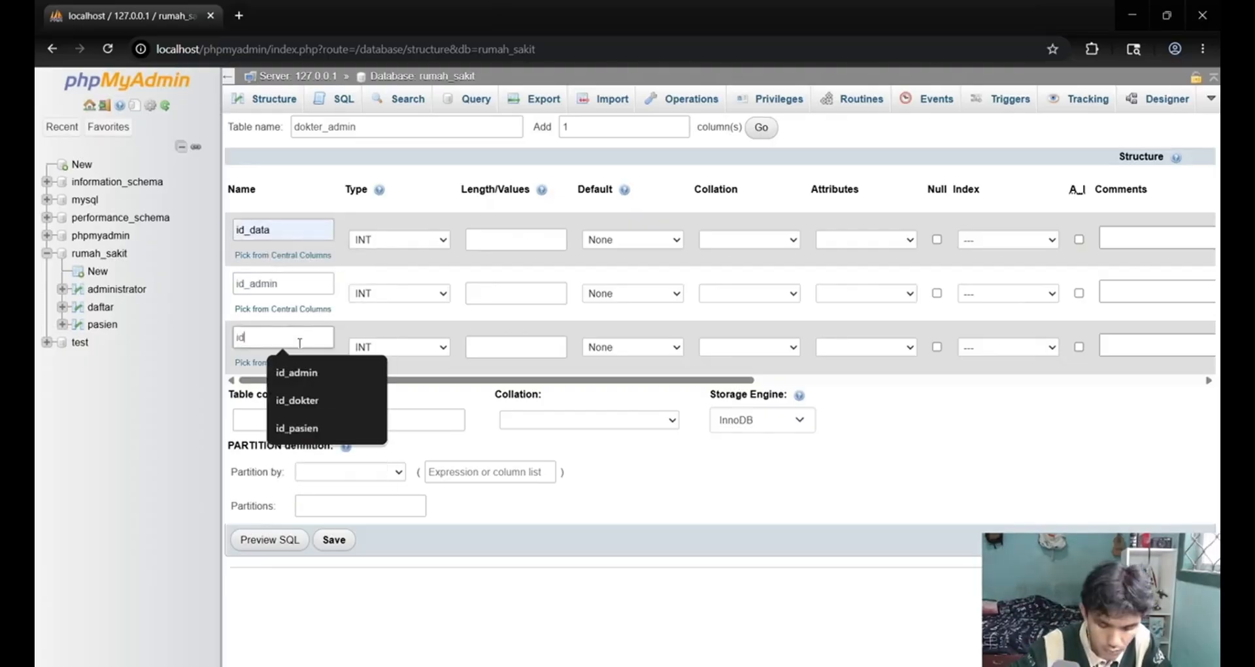
Set the length of the dokter_admin ID columns to 3, choose the index for id_data and save the table.
left_click(524, 241)
type("3")
left_click(524, 293)
type("3")
left_click(524, 348)
left_click(1026, 254)
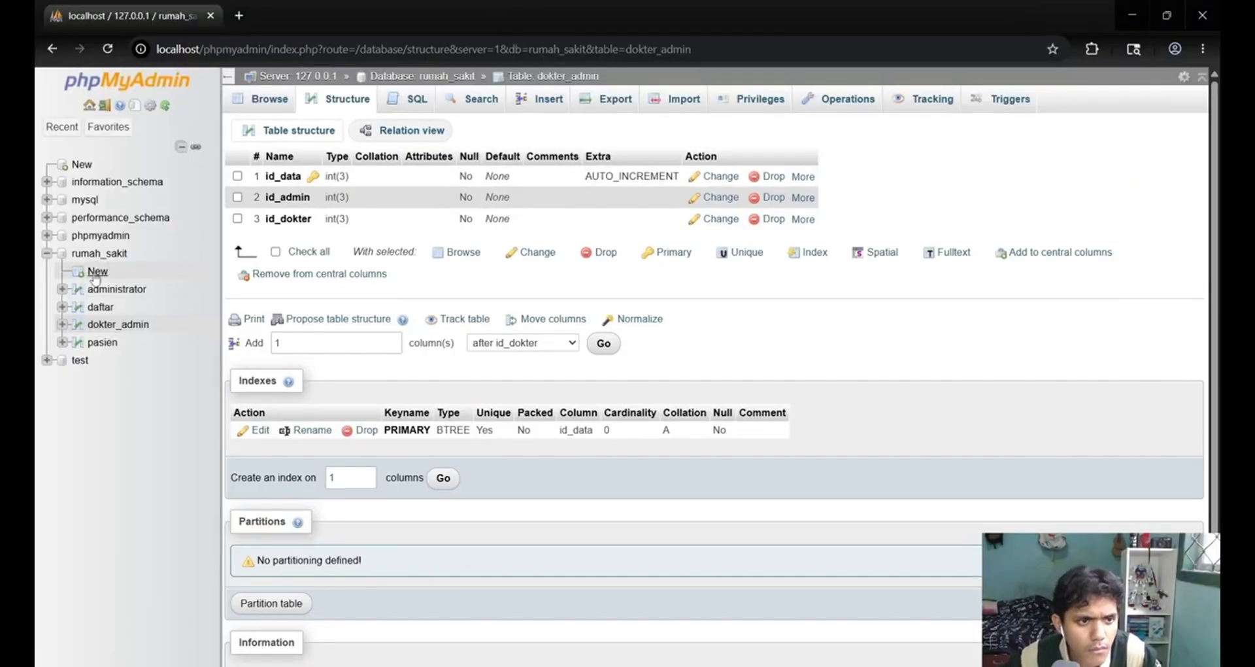
Check the dokter entity in the ERD and create a table named dokter with 7 columns in rumah_sakit.
left_click(100, 253)
left_click(303, 486)
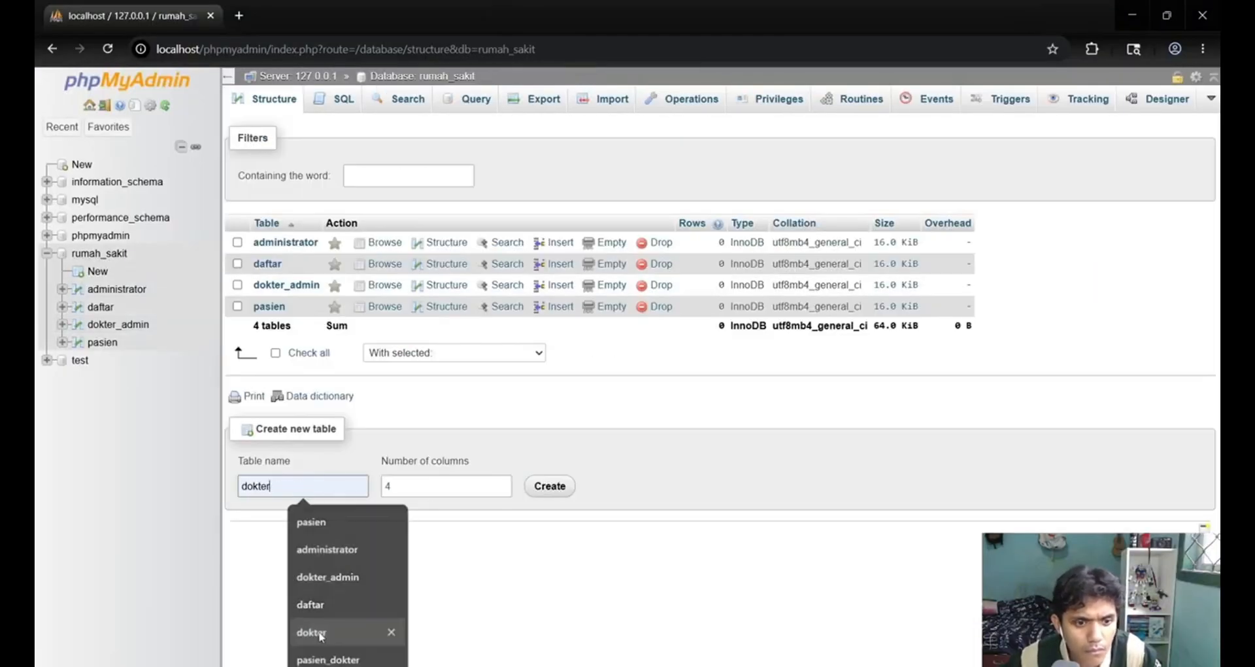
left_click(321, 632)
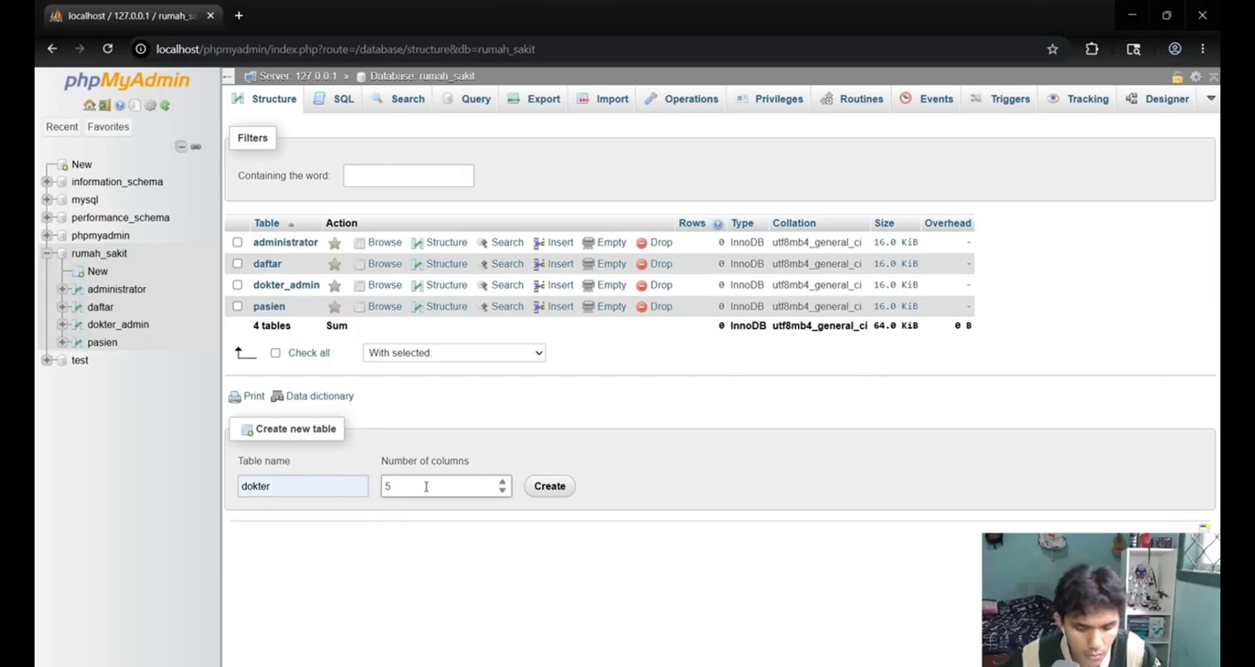
left_click(554, 485)
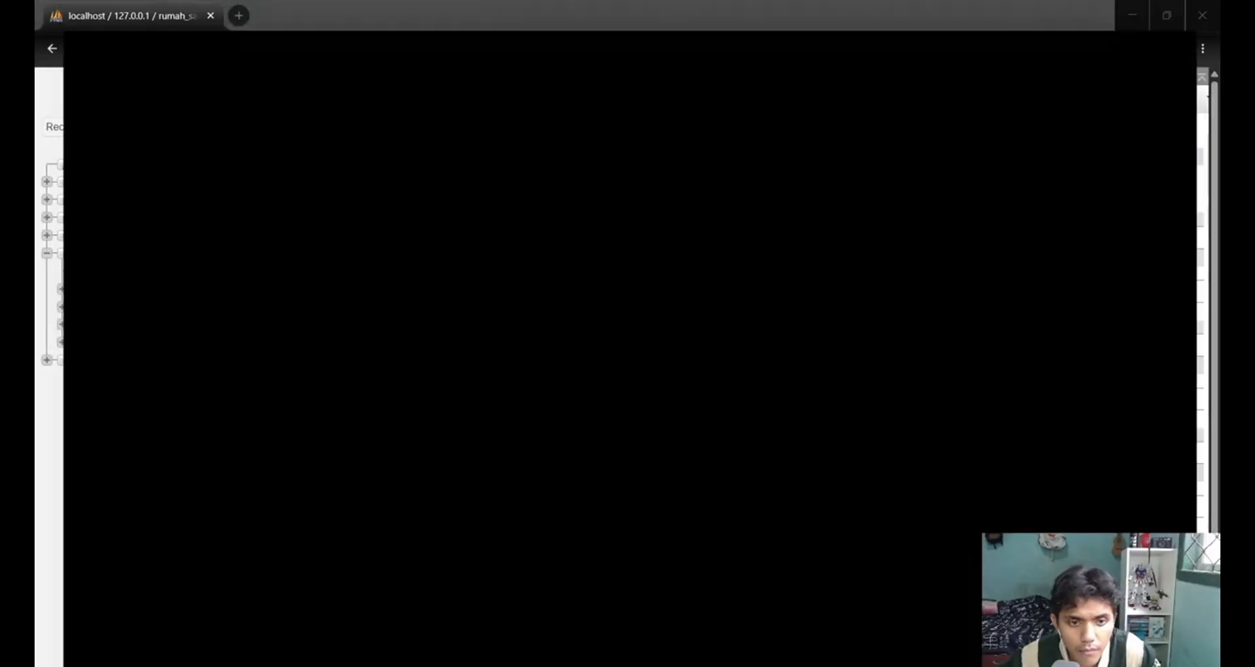
Name the first four columns of the dokter table id_dokter, nama_dokter, alamat_dokter and no_hp, following the ERD.
left_click(284, 230)
left_click(298, 347)
left_click(274, 287)
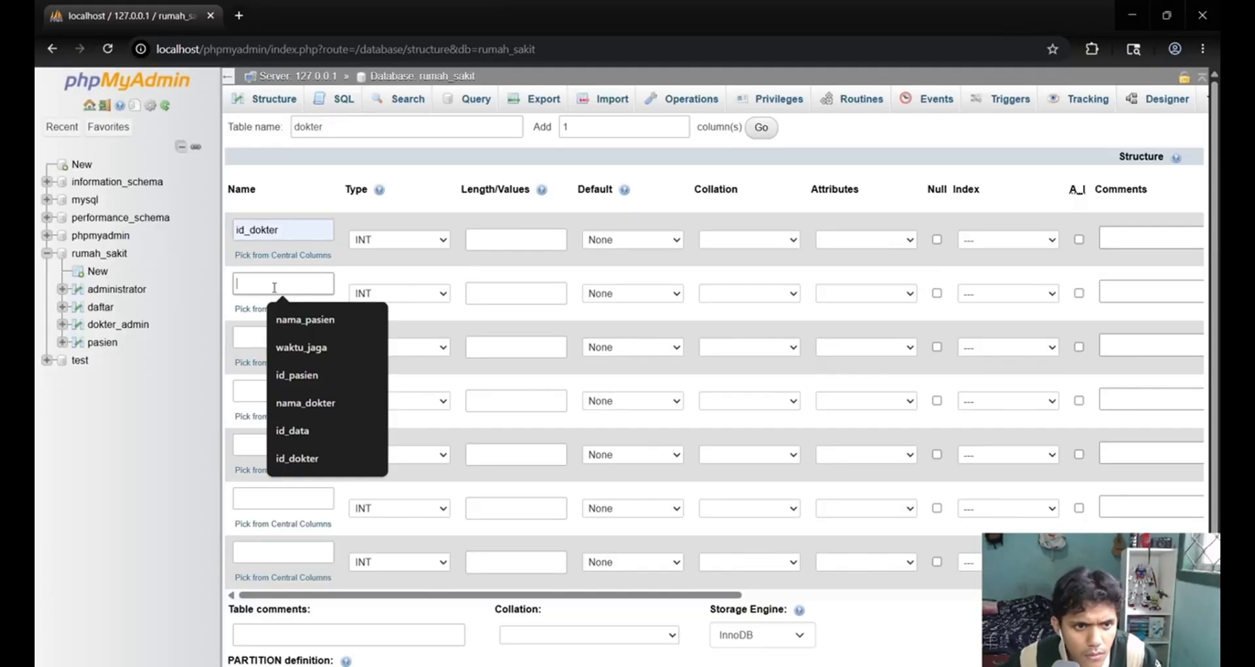
left_click(305, 403)
left_click(283, 335)
type("spesial")
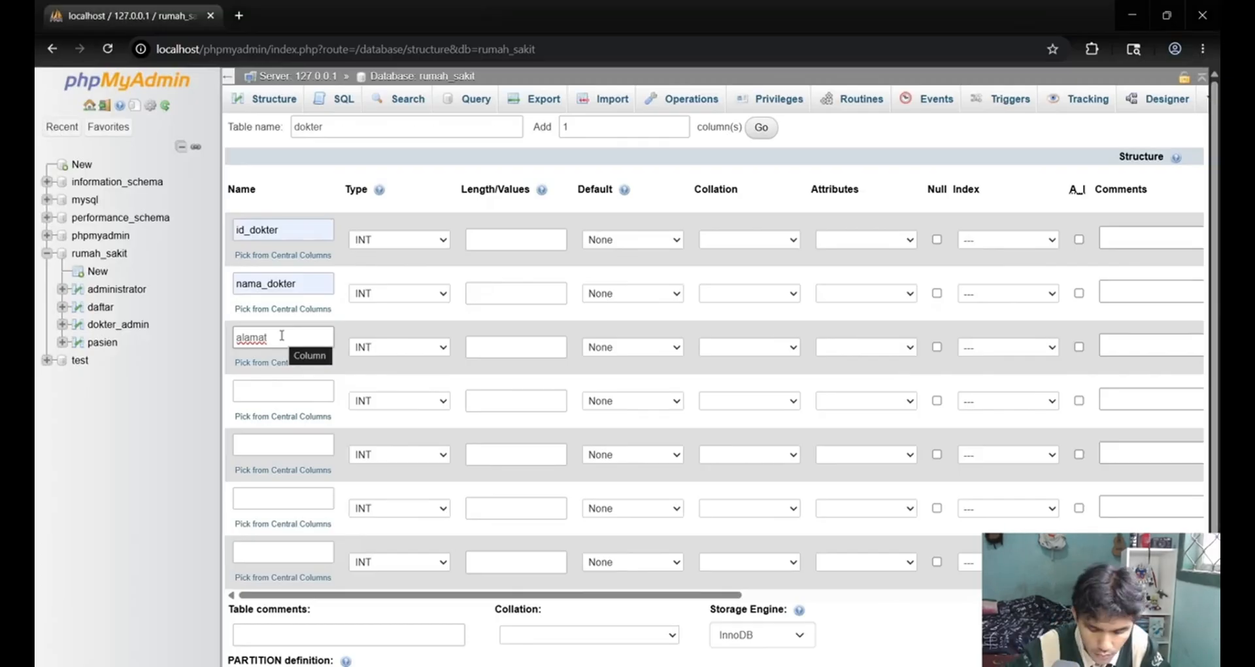
left_click(311, 356)
left_click(281, 392)
left_click(295, 448)
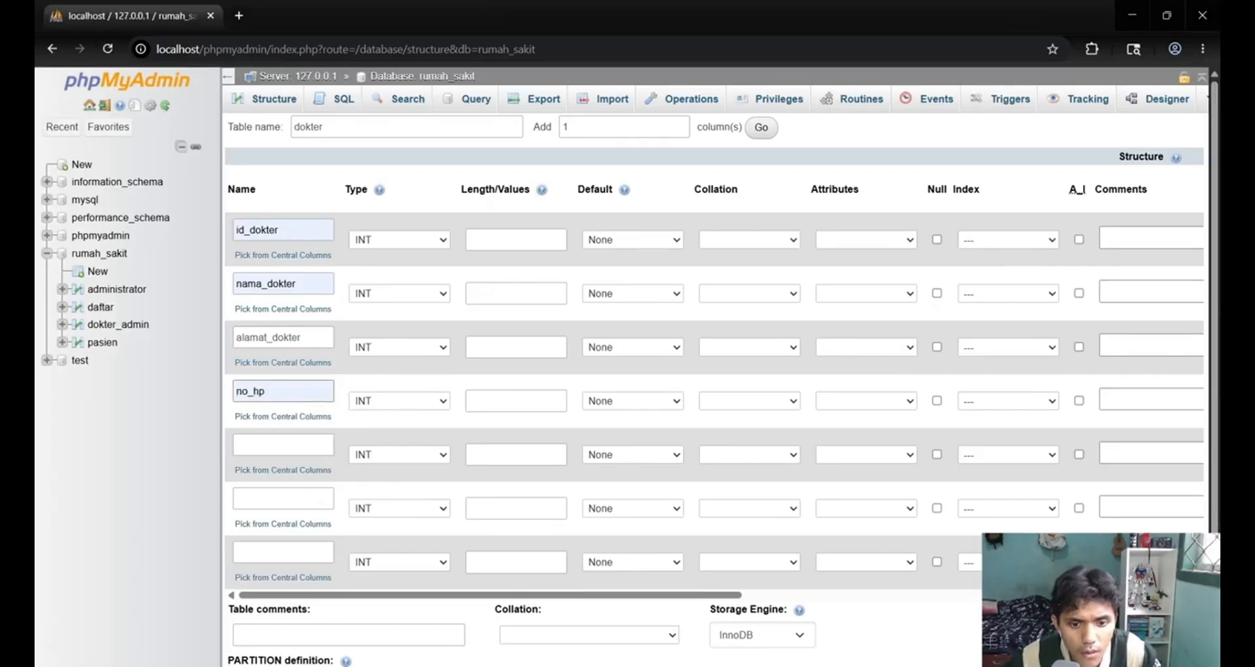
Set id_dokter to INT length 3, nama_dokter to VARCHAR 30, alamat_dokter to VARCHAR 100 and no_hp to VARCHAR 15.
left_click(482, 240)
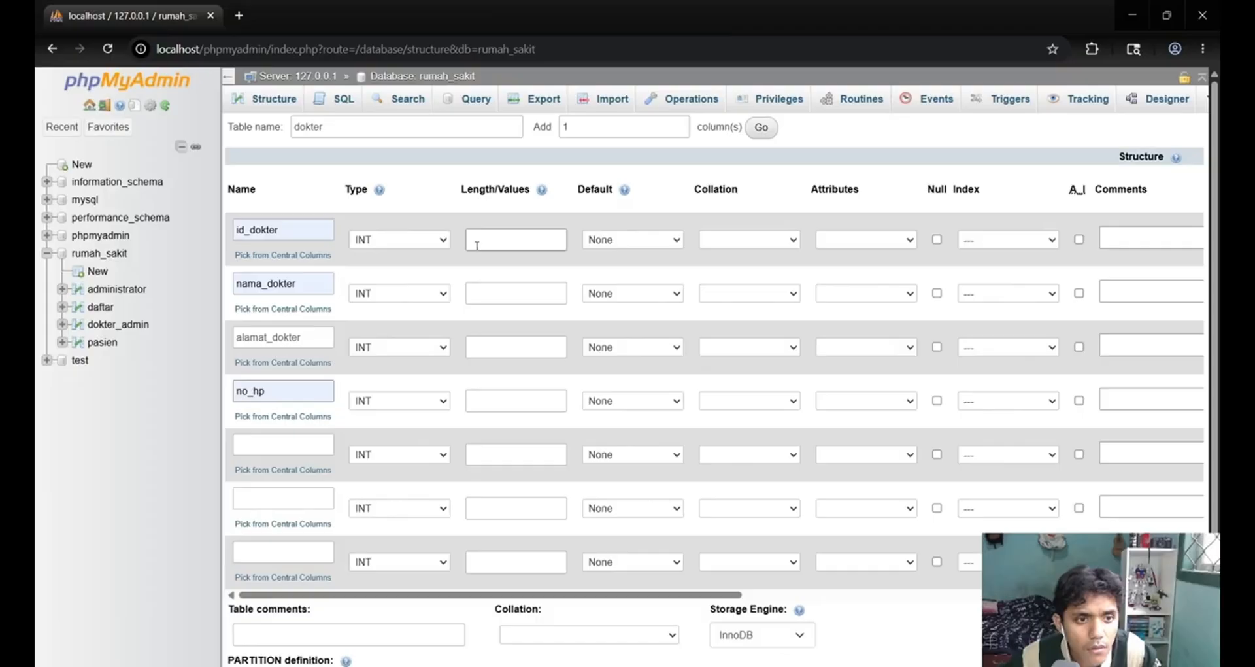
type("3")
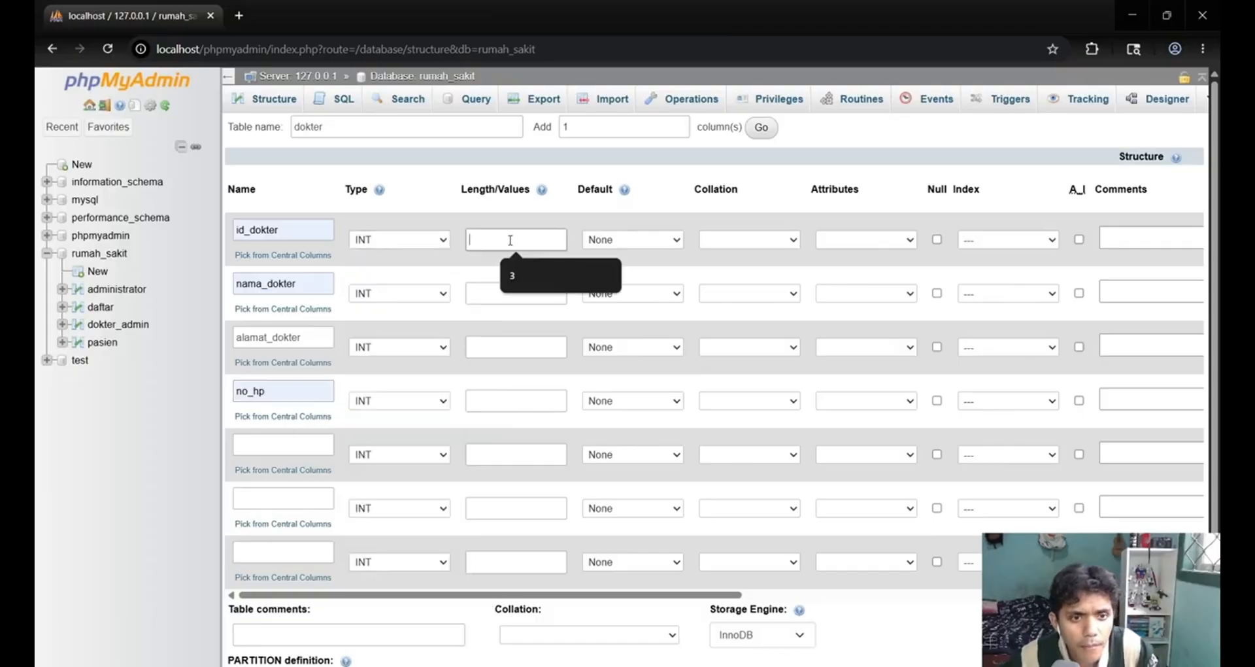
left_click(516, 293)
type("30")
left_click(399, 346)
left_click(516, 346)
type("3")
left_click(516, 405)
left_click(399, 401)
left_click(515, 400)
type("13")
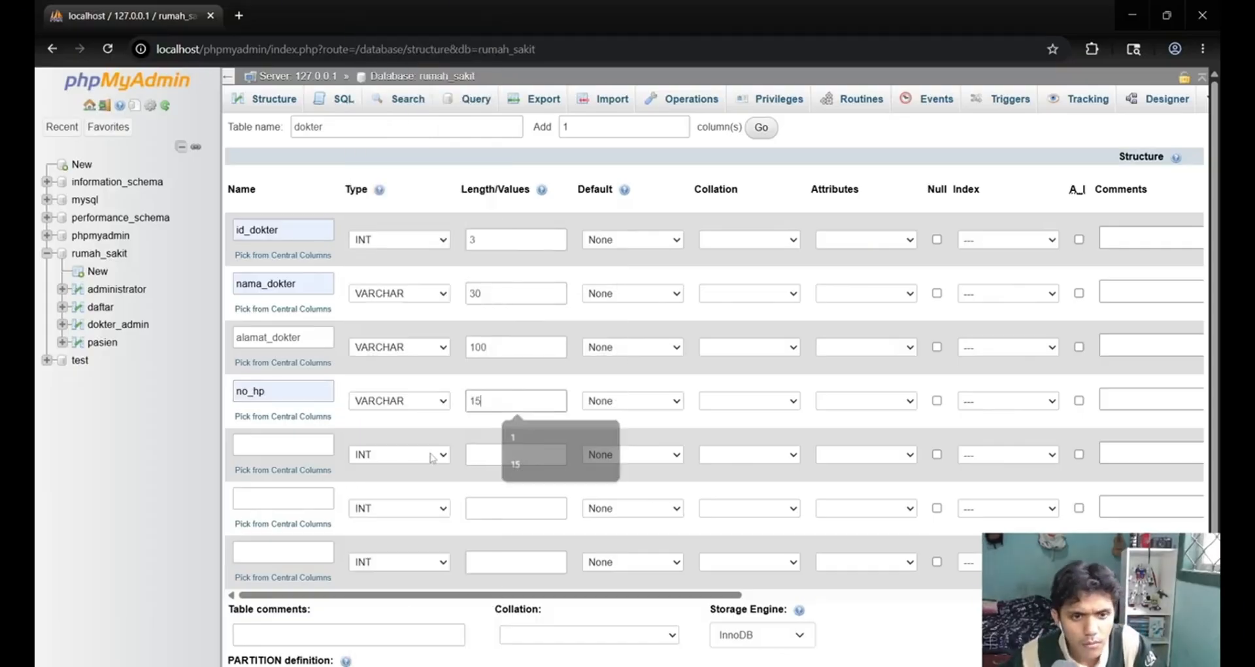
Define the fifth dokter column as spesialis, VARCHAR 20, and the sixth as waktu_kerja with type DATE.
left_click(281, 443)
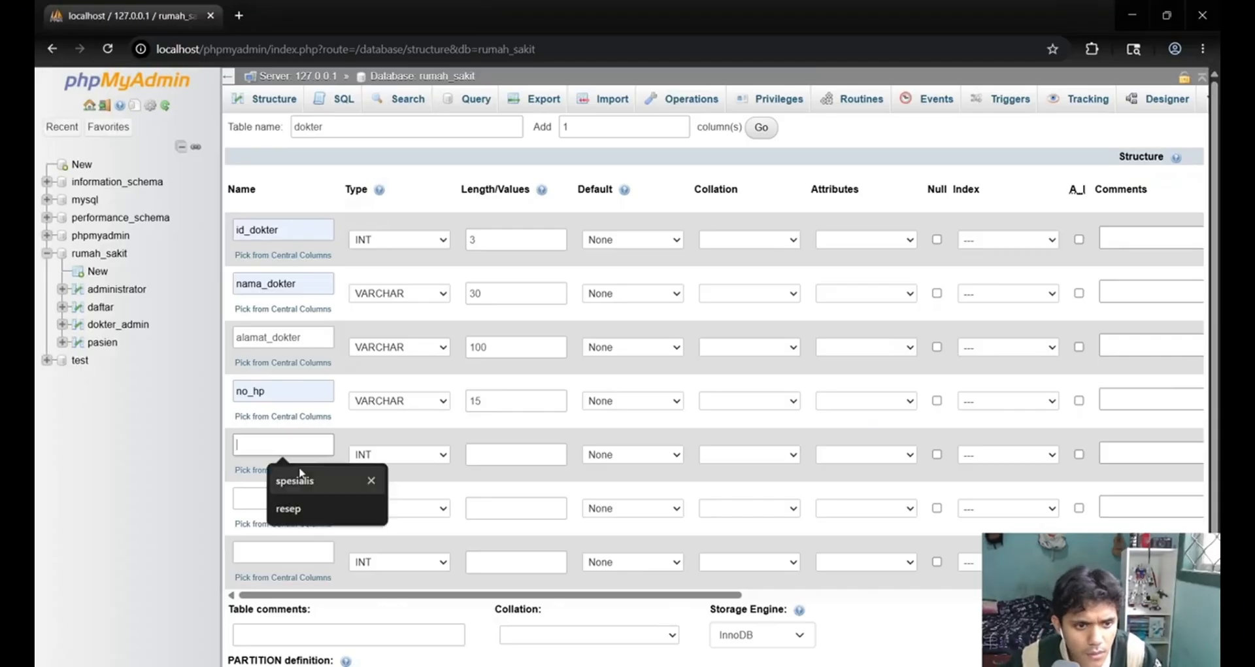
left_click(292, 479)
left_click(497, 448)
left_click(514, 488)
left_click(281, 499)
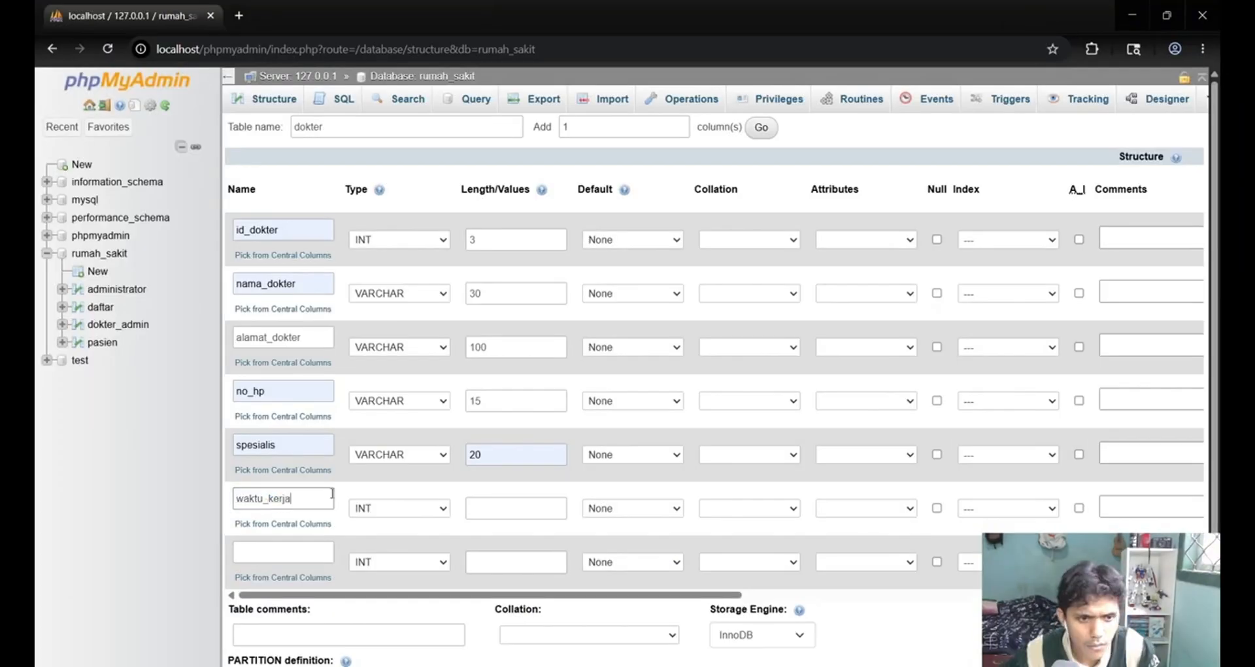
left_click(393, 499)
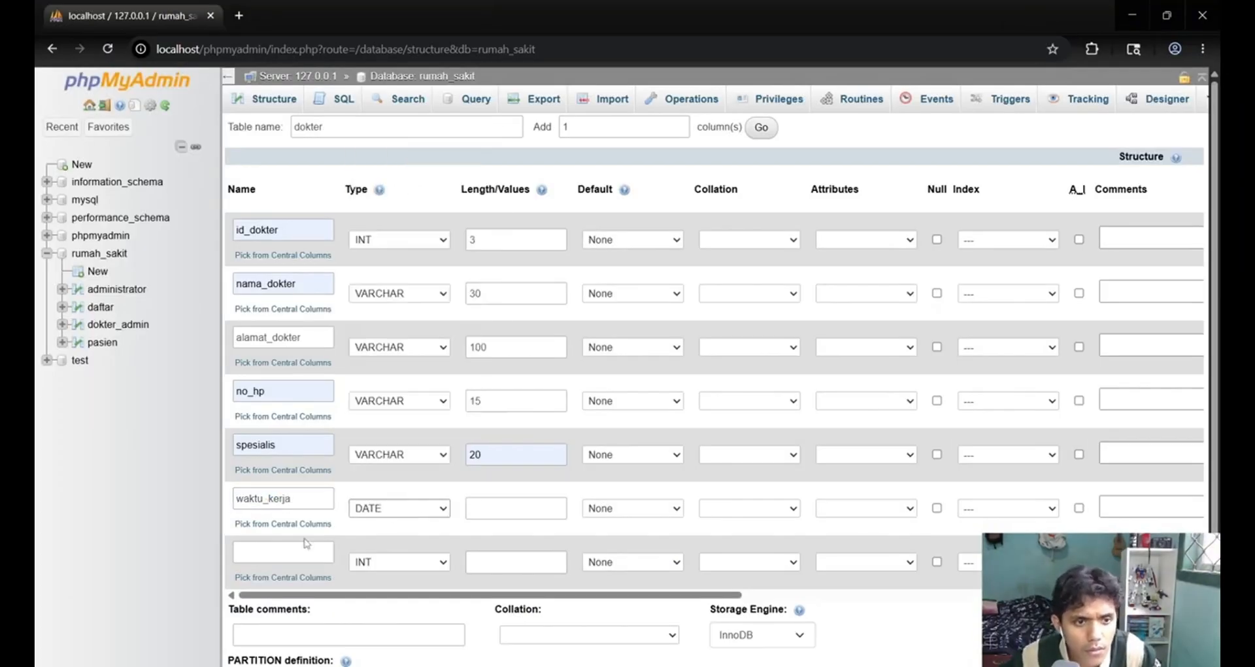
left_click(379, 177)
Name the last dokter column tanggal_lahir, set its type to DATE and save the table.
scroll(653, 327, "down", 1)
type("tanggal_lahir")
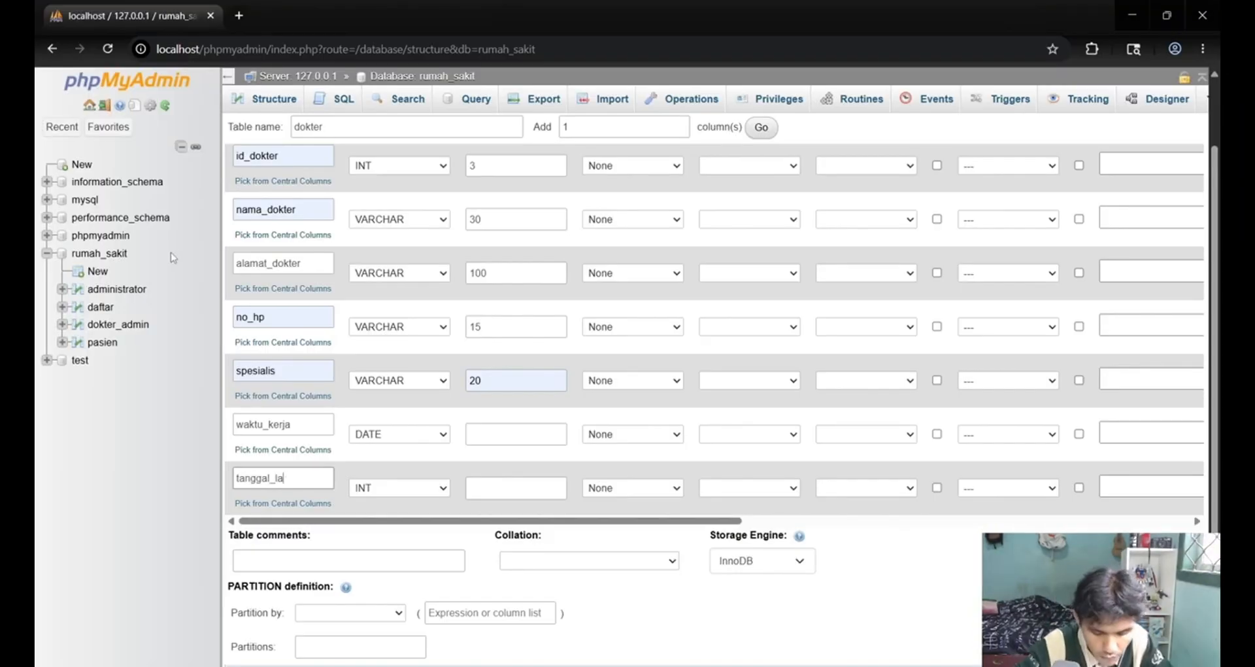
left_click(399, 488)
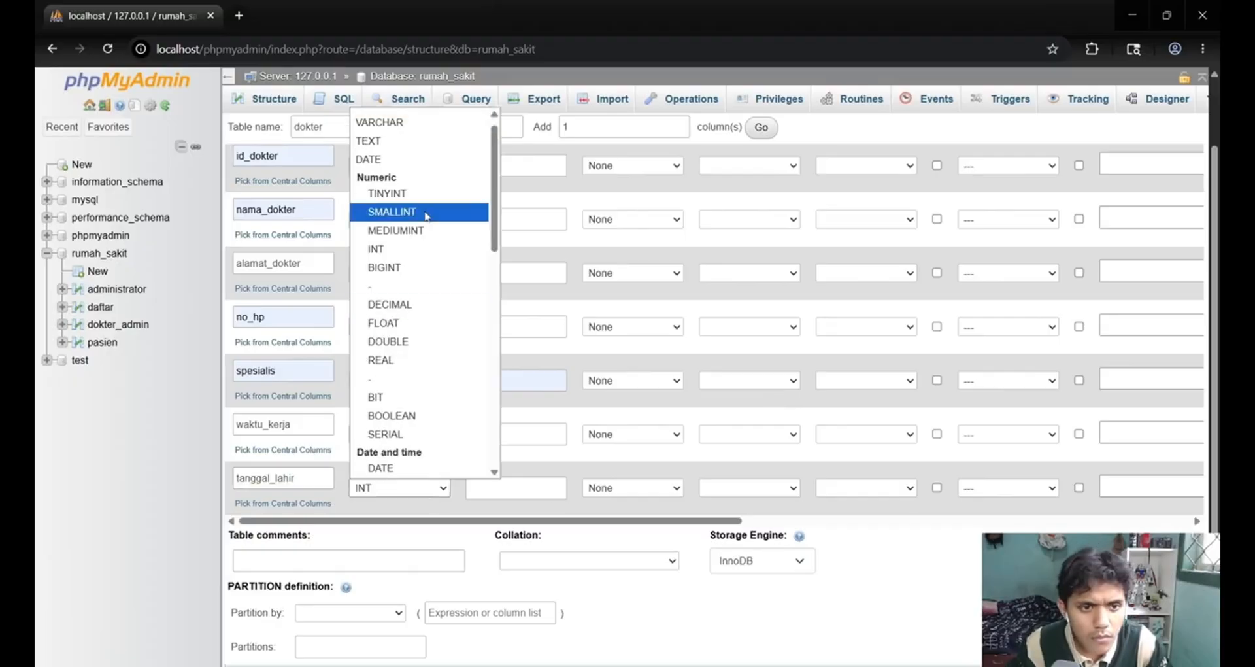
left_click(379, 160)
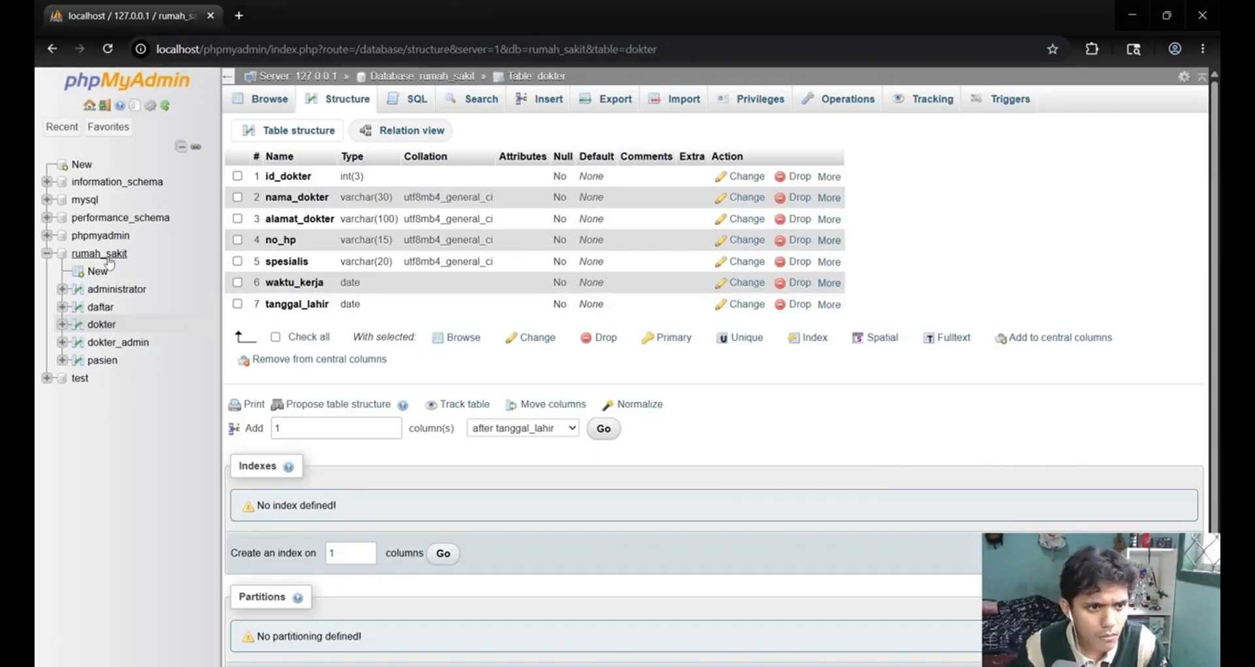
Check the pasien_dokter entity in the ERD and create a table named pasien_dokter with 5 columns in rumah_sakit.
left_click(99, 253)
left_click(275, 507)
type("pasien_dokter")
key("Tab")
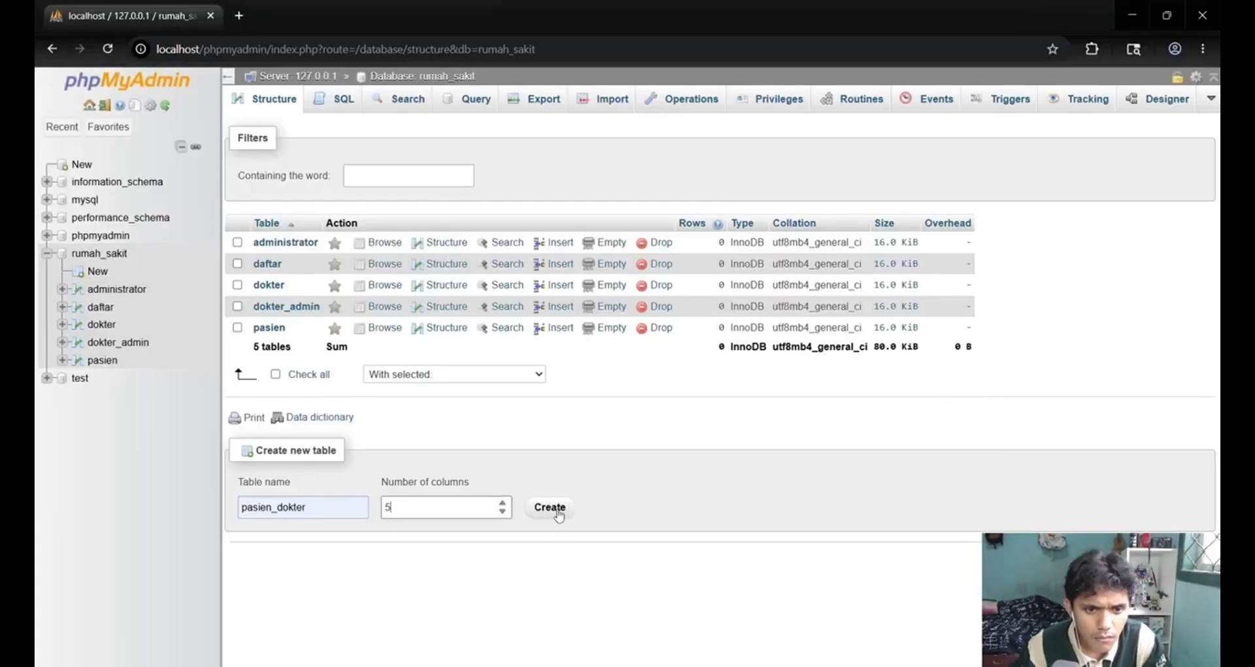
left_click(558, 514)
Name the first pasien_dokter column id, set its length to 3 and check the entity's remaining attributes in the ERD.
left_click(253, 227)
type("id")
left_click(481, 240)
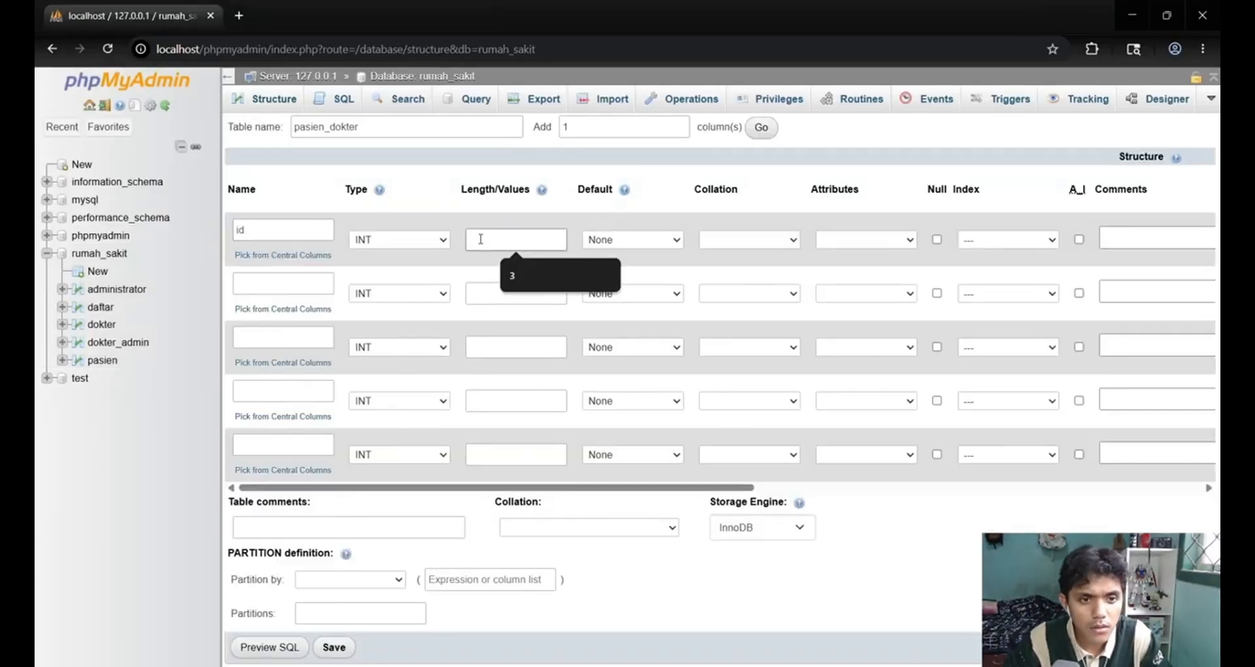
type("5")
left_click(693, 665)
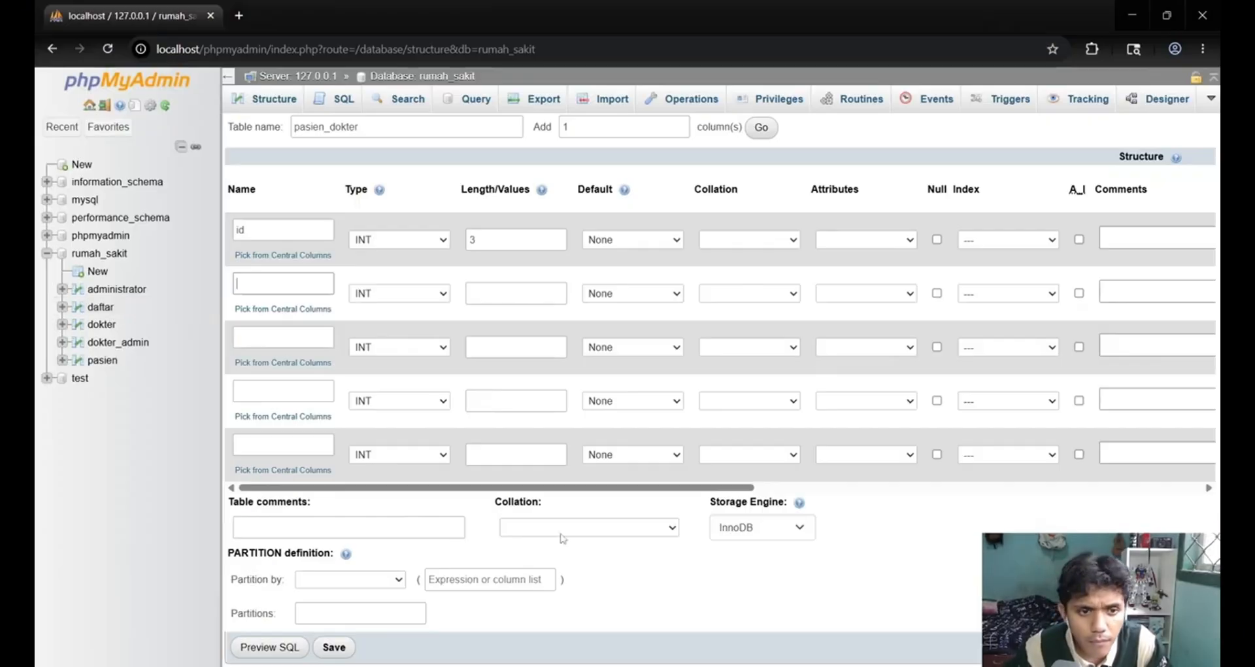
Name the remaining pasien_dokter columns id_pasien, id_dokter, waktu_periksa and resep, set both ID lengths to 3 and finish the table's definition.
left_click(283, 283)
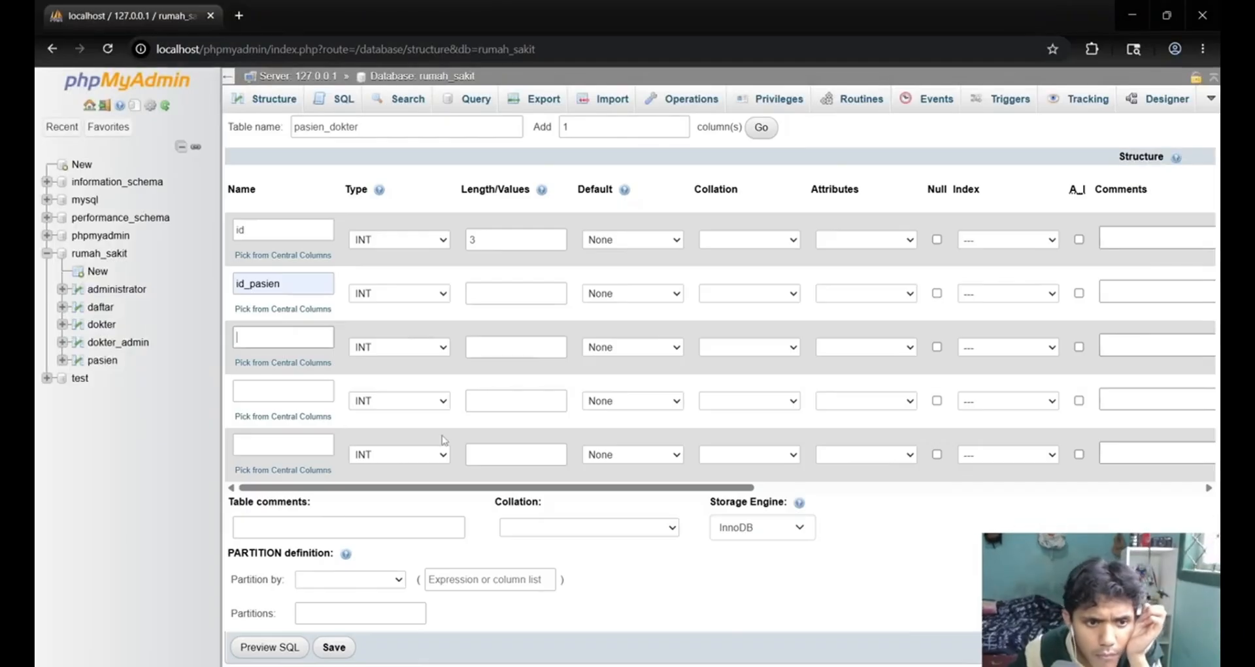
left_click(283, 337)
left_click(298, 428)
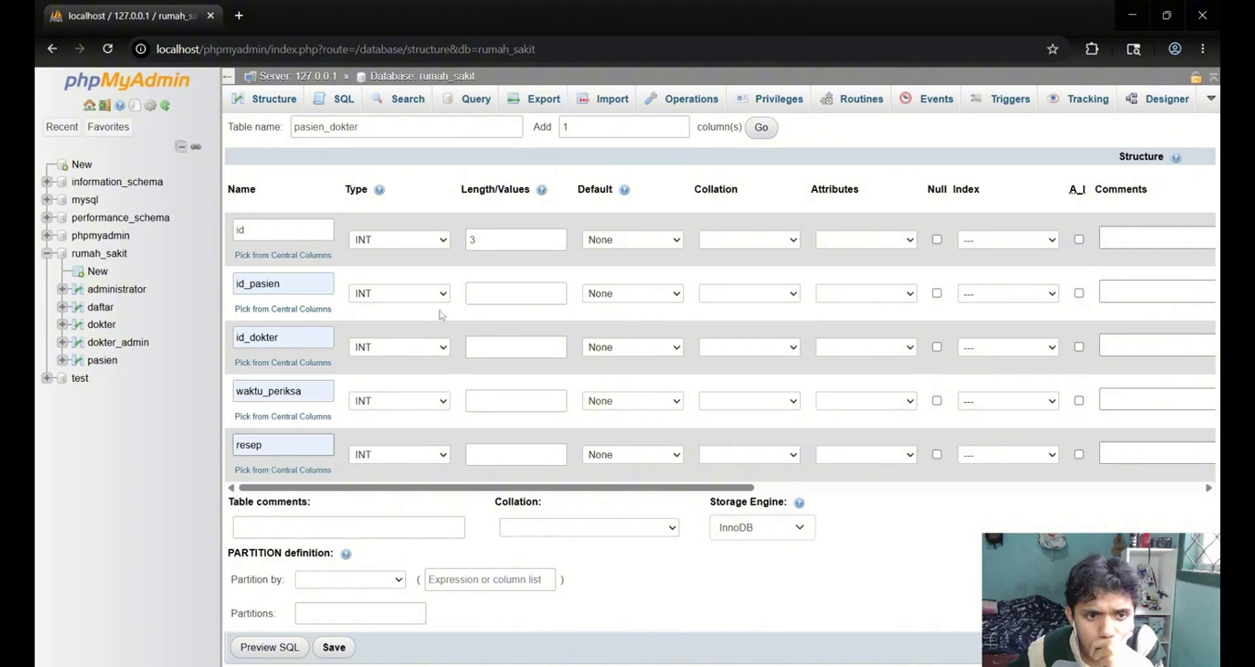
left_click(516, 293)
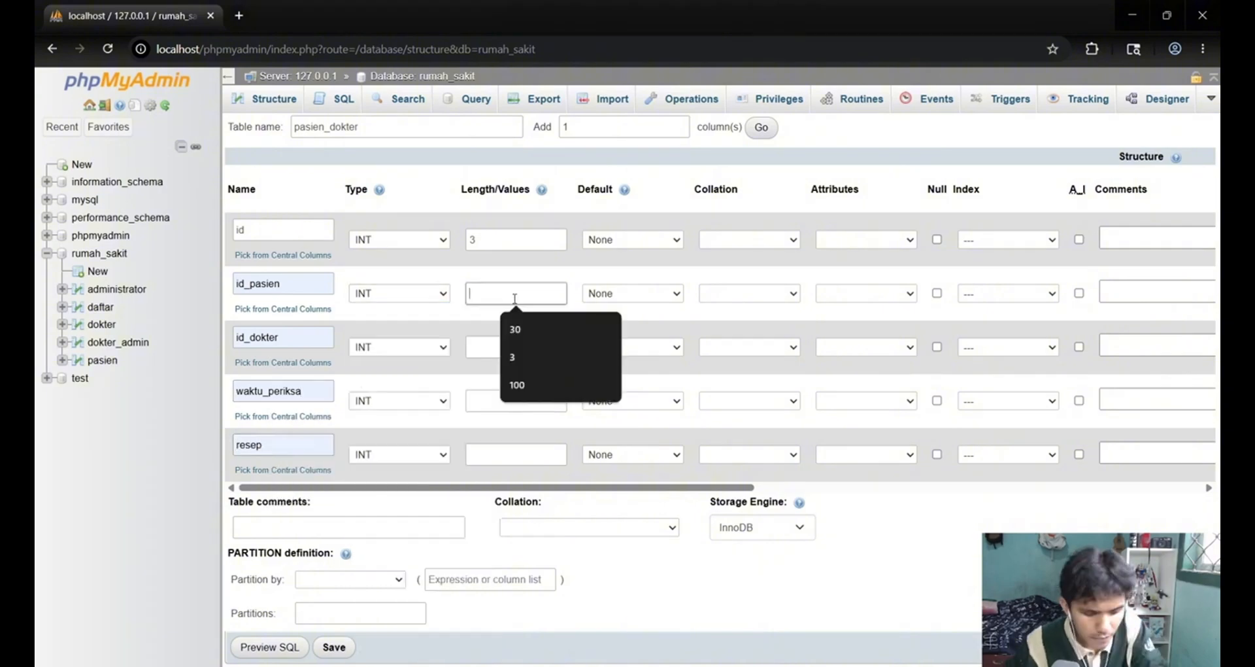
left_click(431, 408)
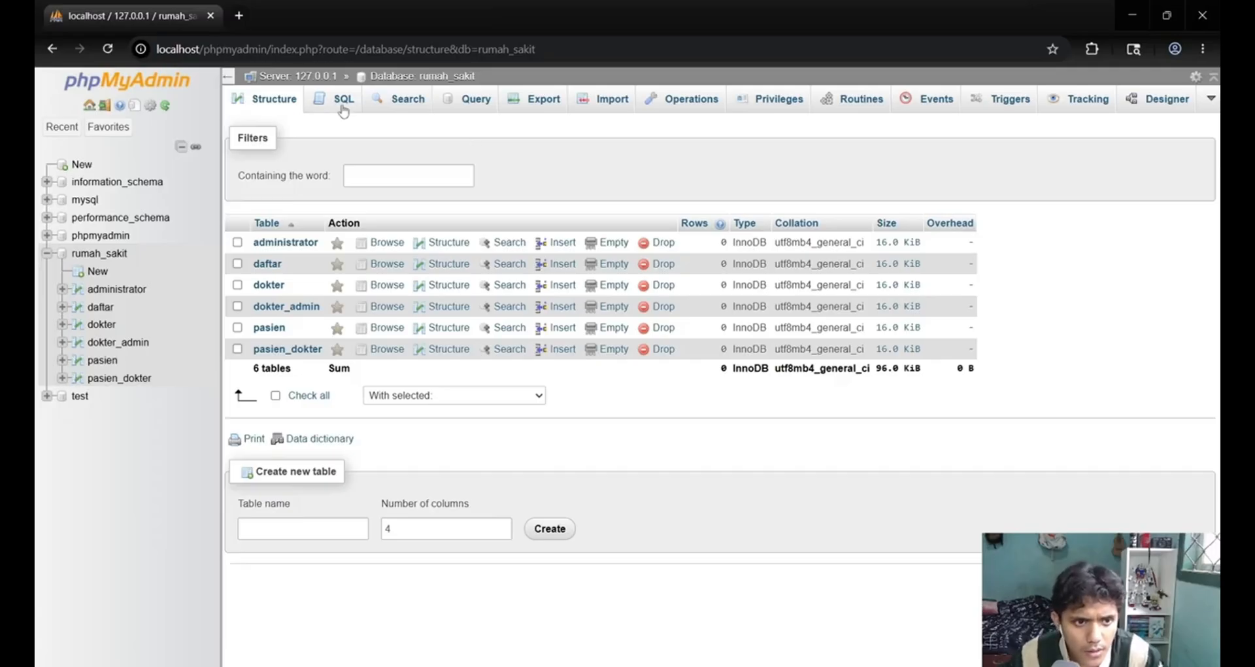
Review the contents and column structure of the administrator and daftar tables, including their types and primary indexes.
left_click(275, 244)
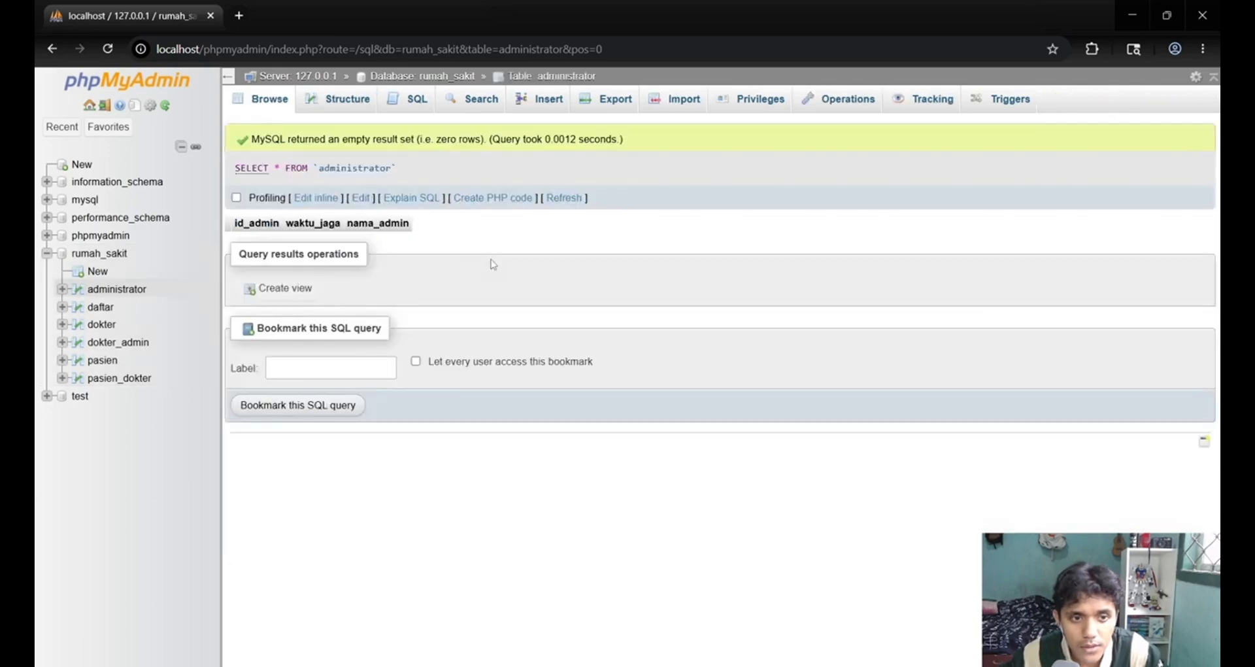
left_click(316, 108)
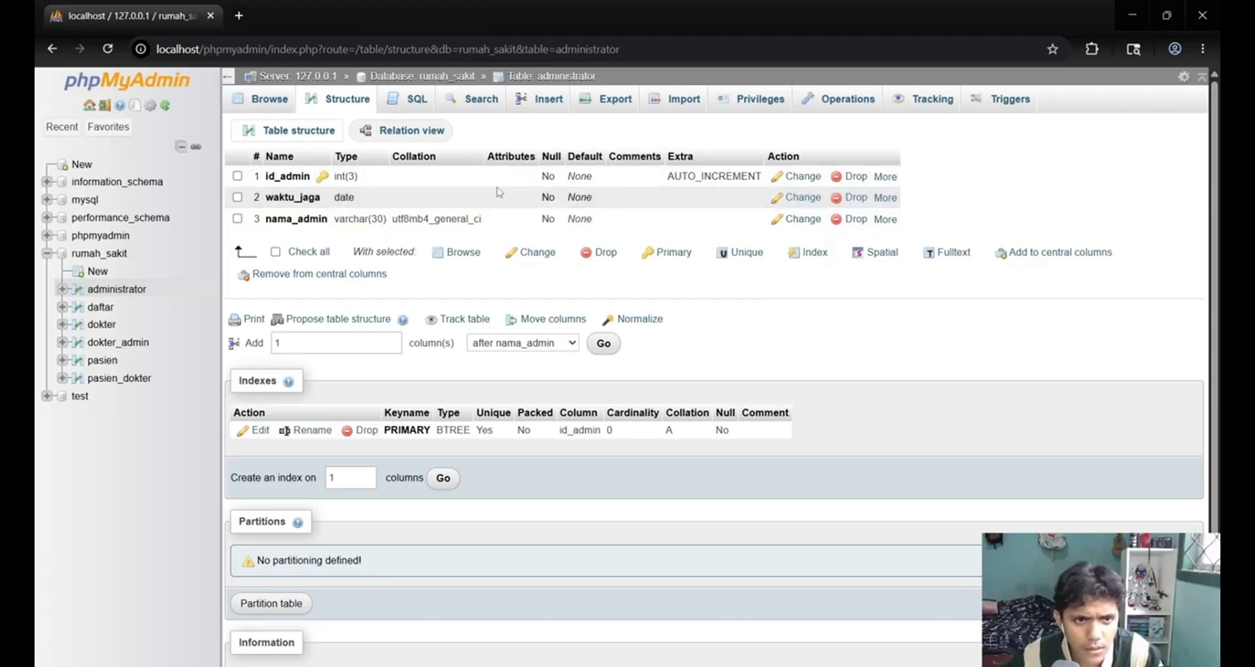
left_click(263, 99)
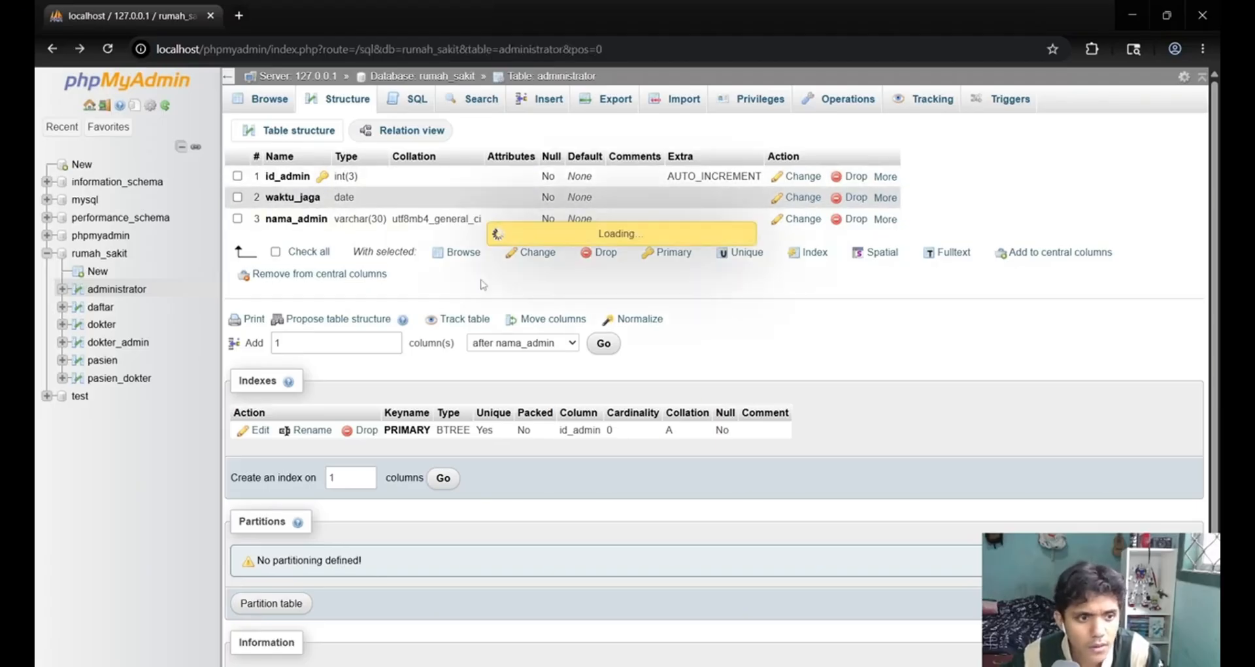
left_click(121, 289)
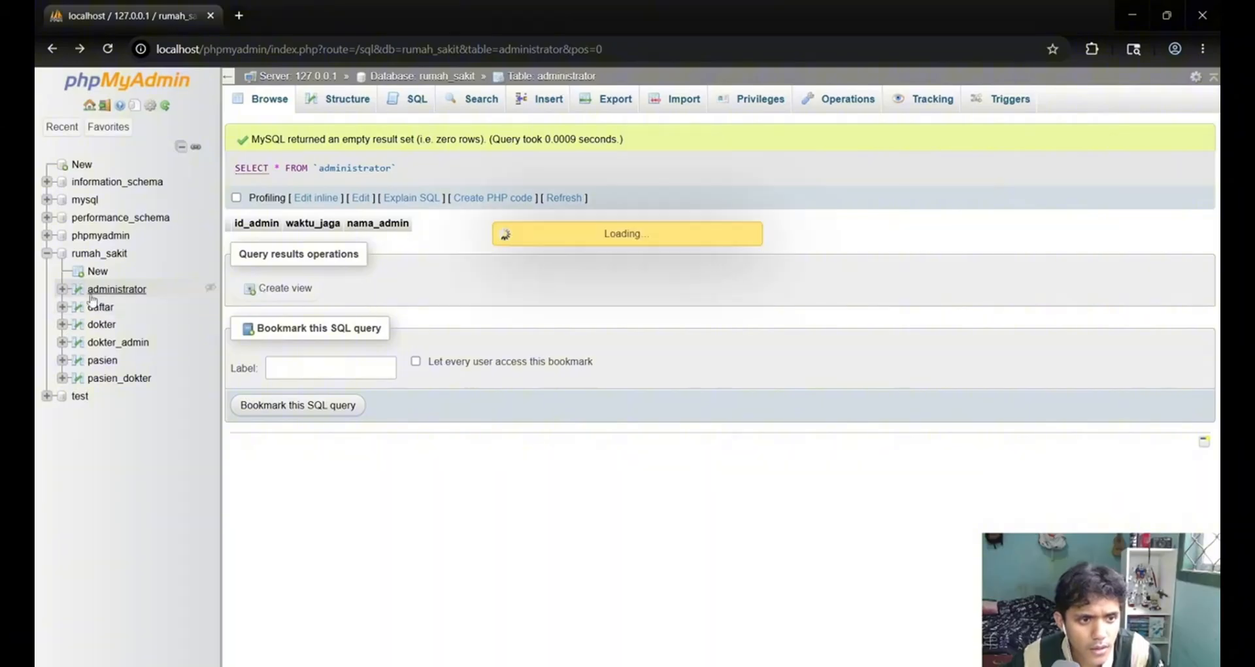
key("alt+Tab")
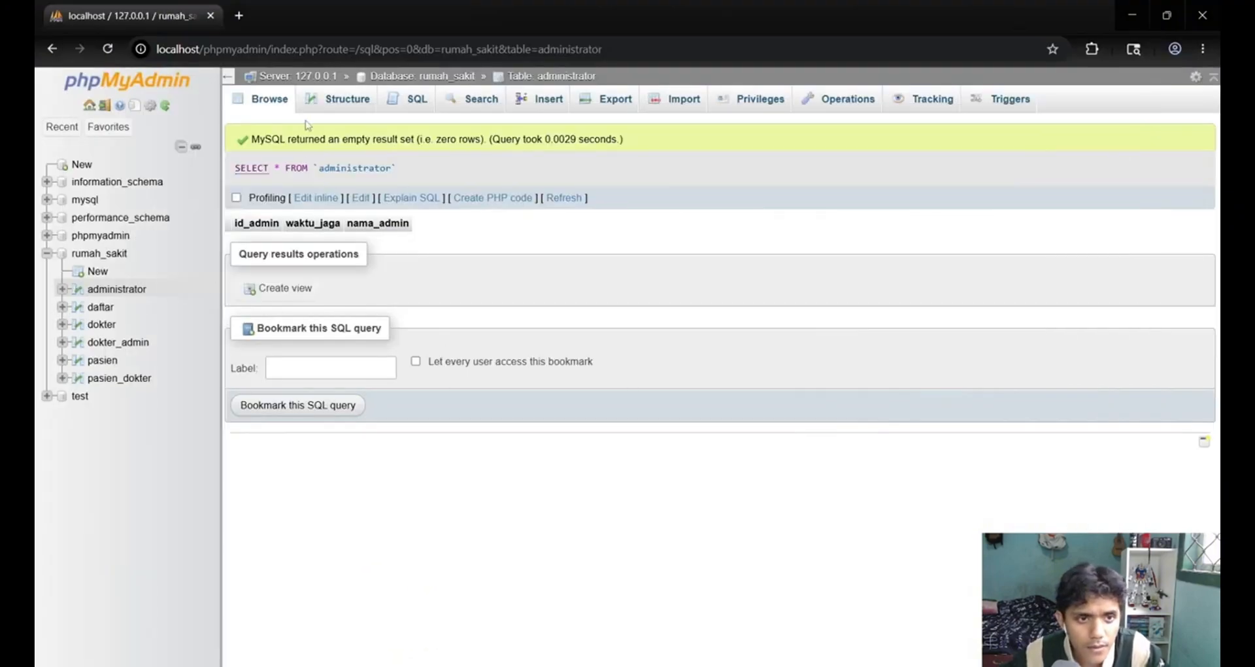
left_click(330, 102)
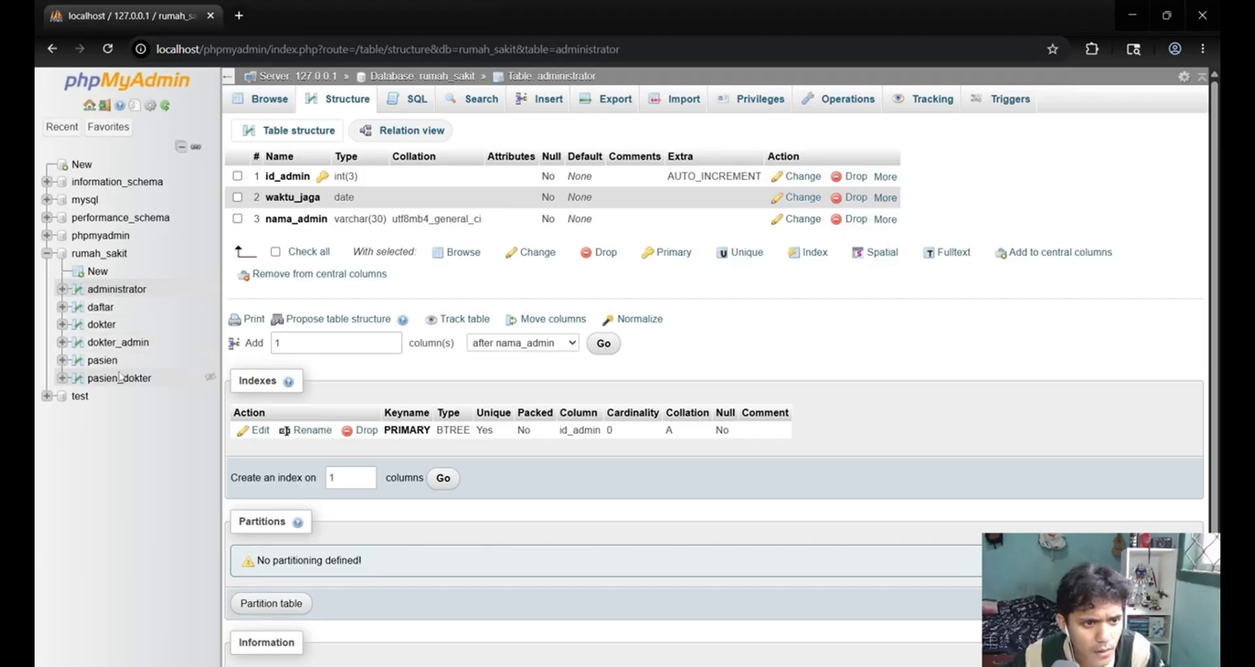
left_click(109, 294)
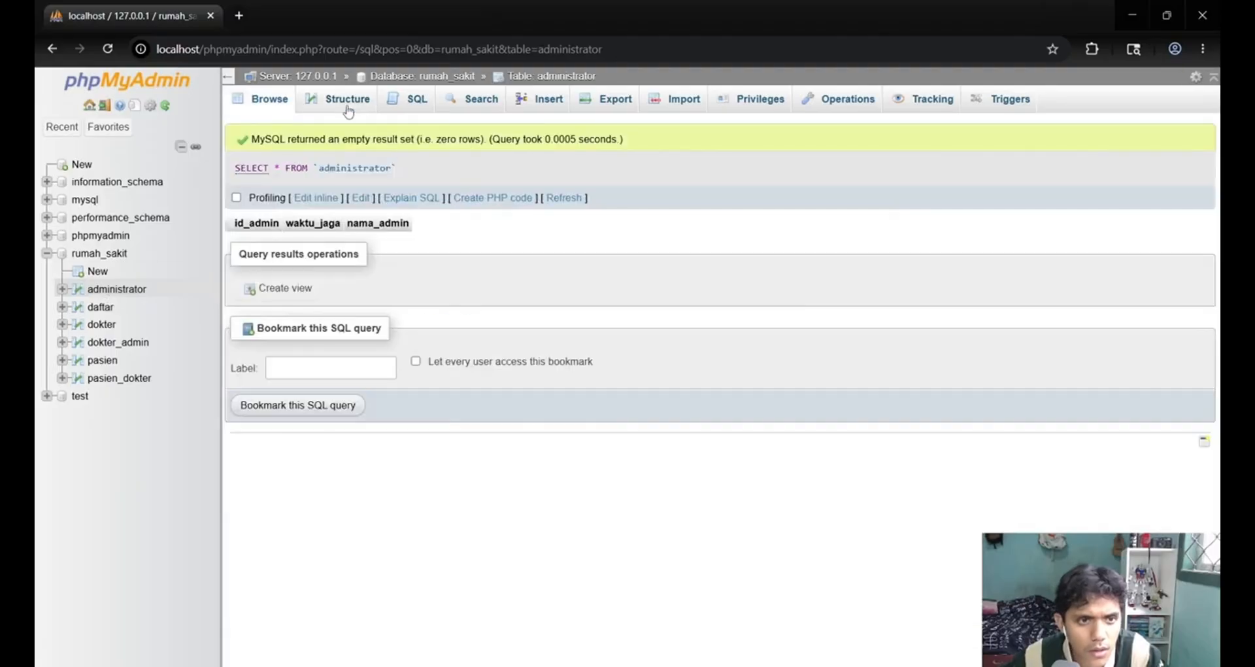
left_click(348, 110)
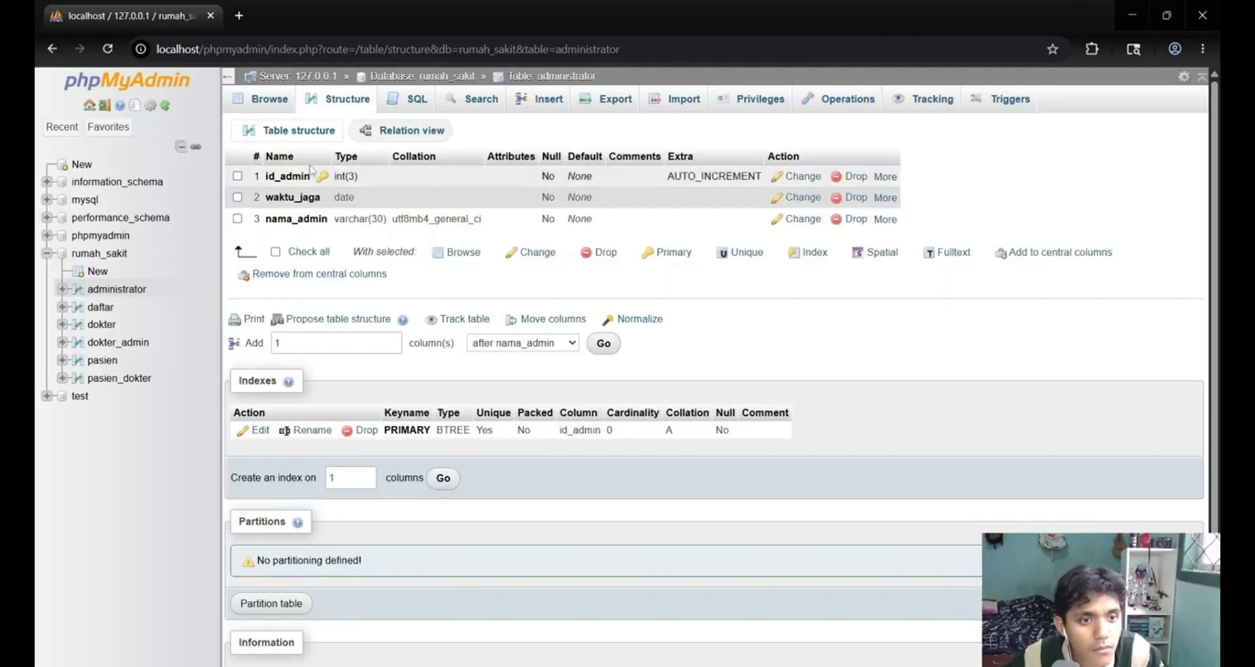
left_click(102, 307)
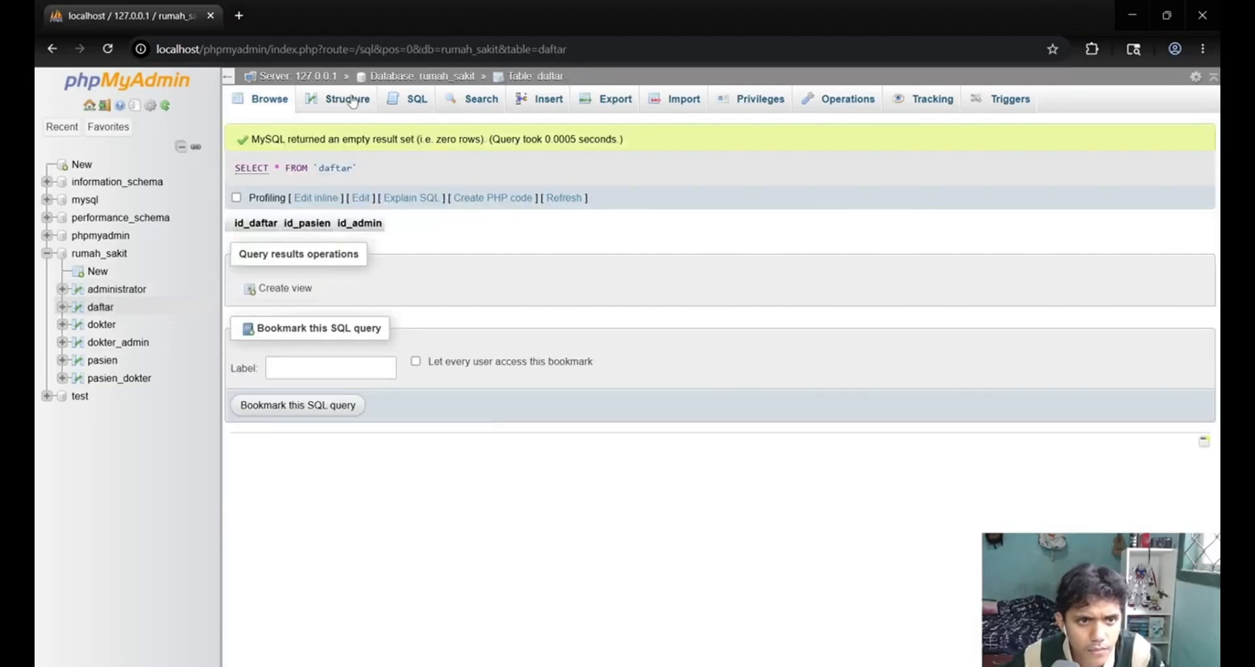
left_click(352, 101)
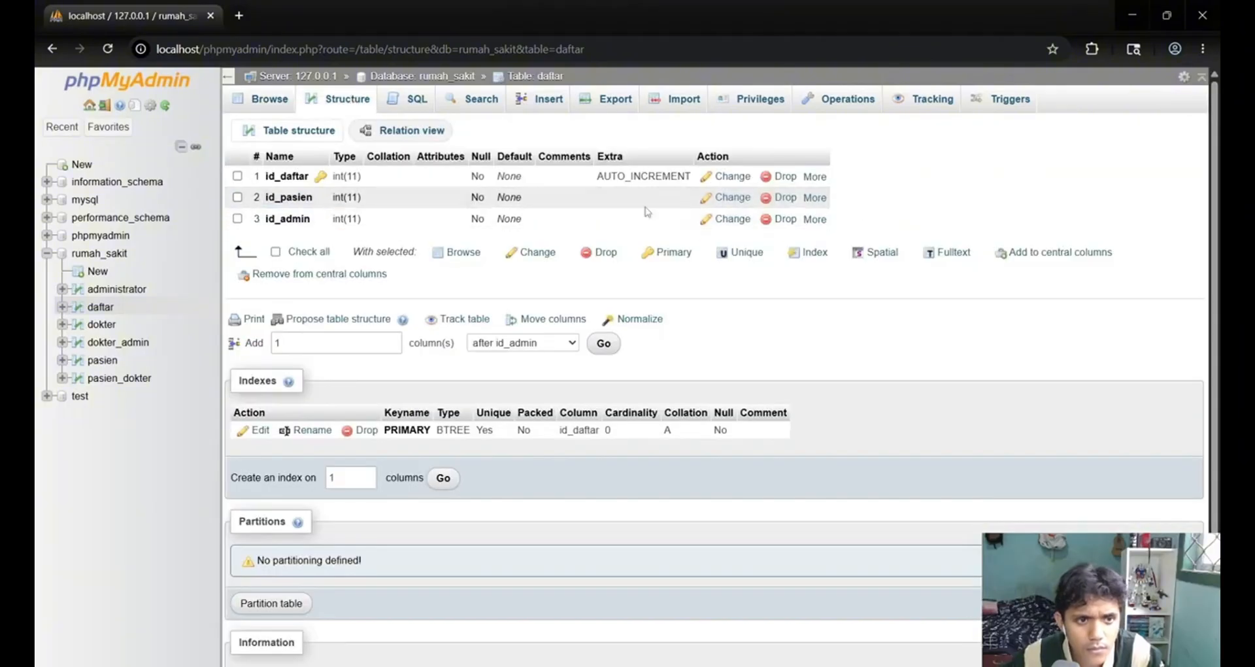
Add an index on the id_pasien column and another on the id_admin column of the daftar table.
left_click(814, 197)
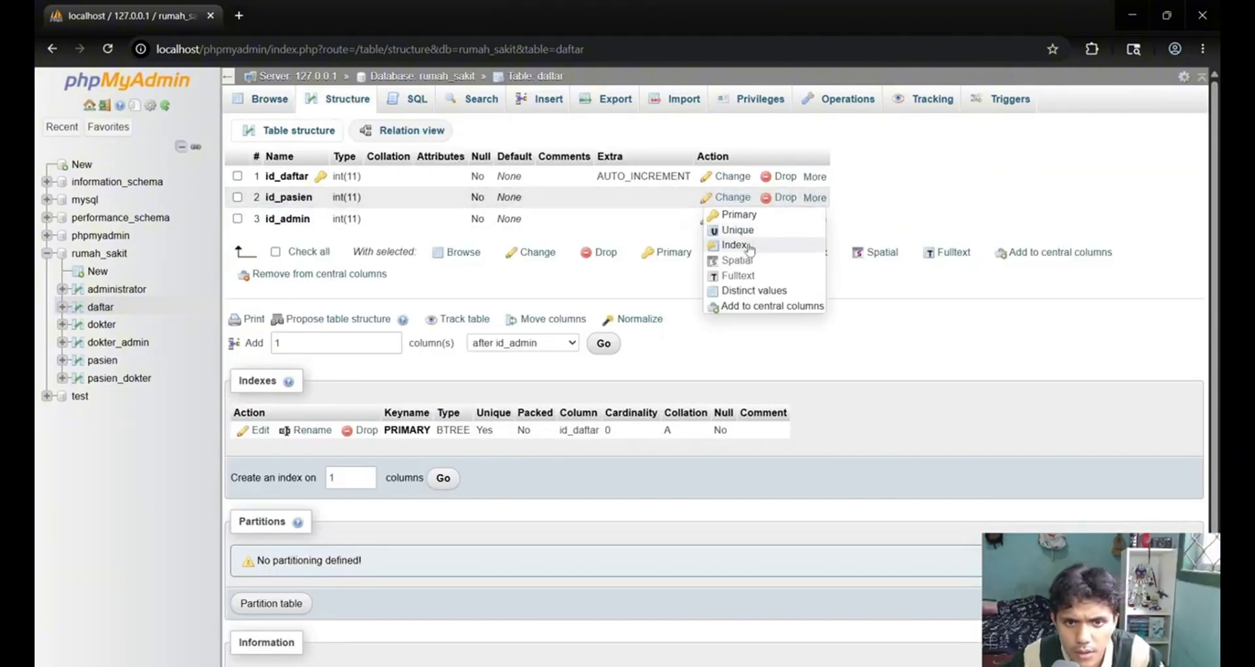
left_click(735, 246)
left_click(644, 446)
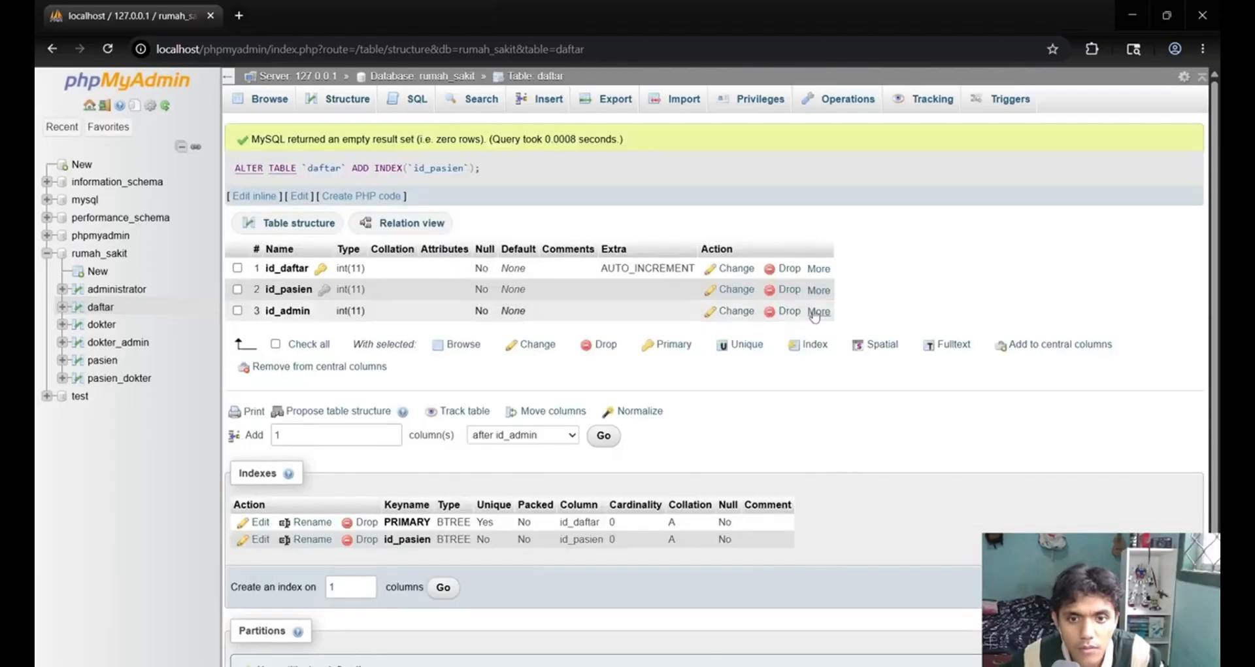
left_click(817, 311)
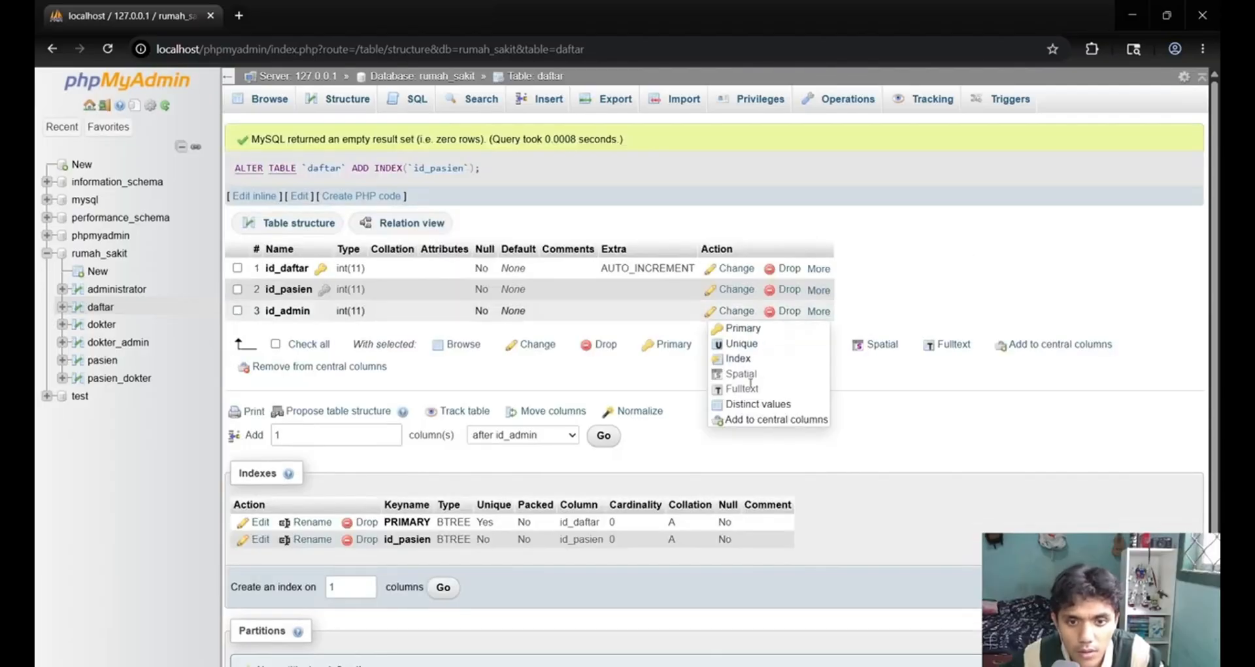
left_click(744, 361)
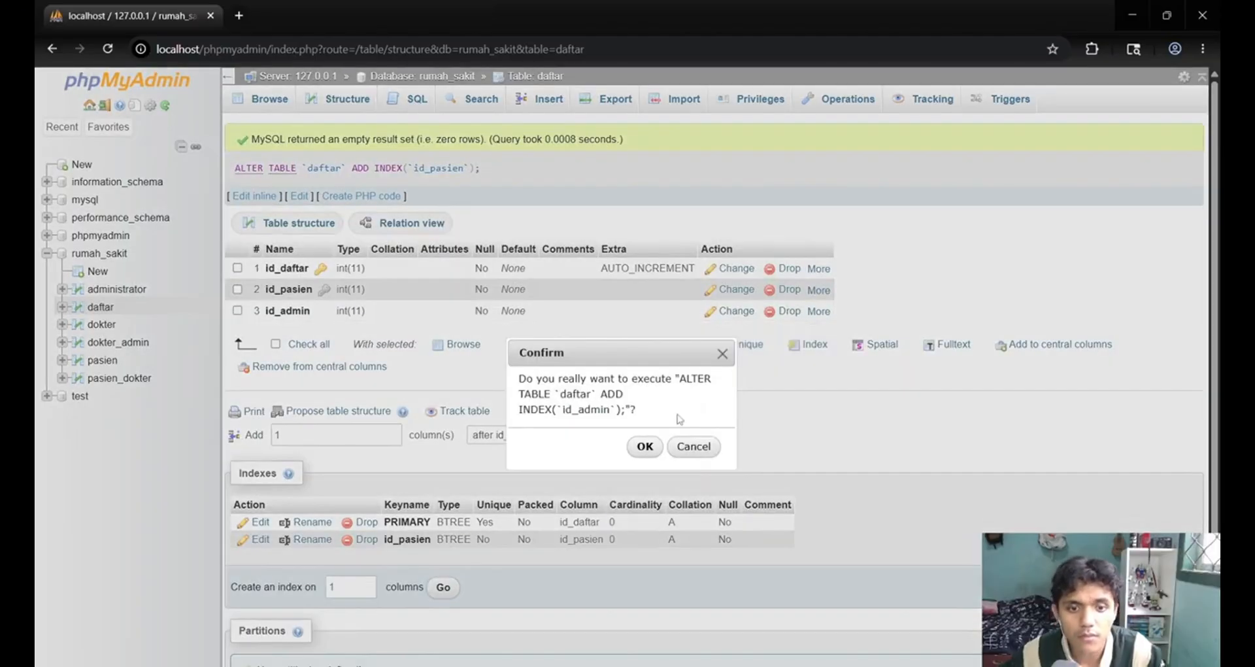
left_click(644, 446)
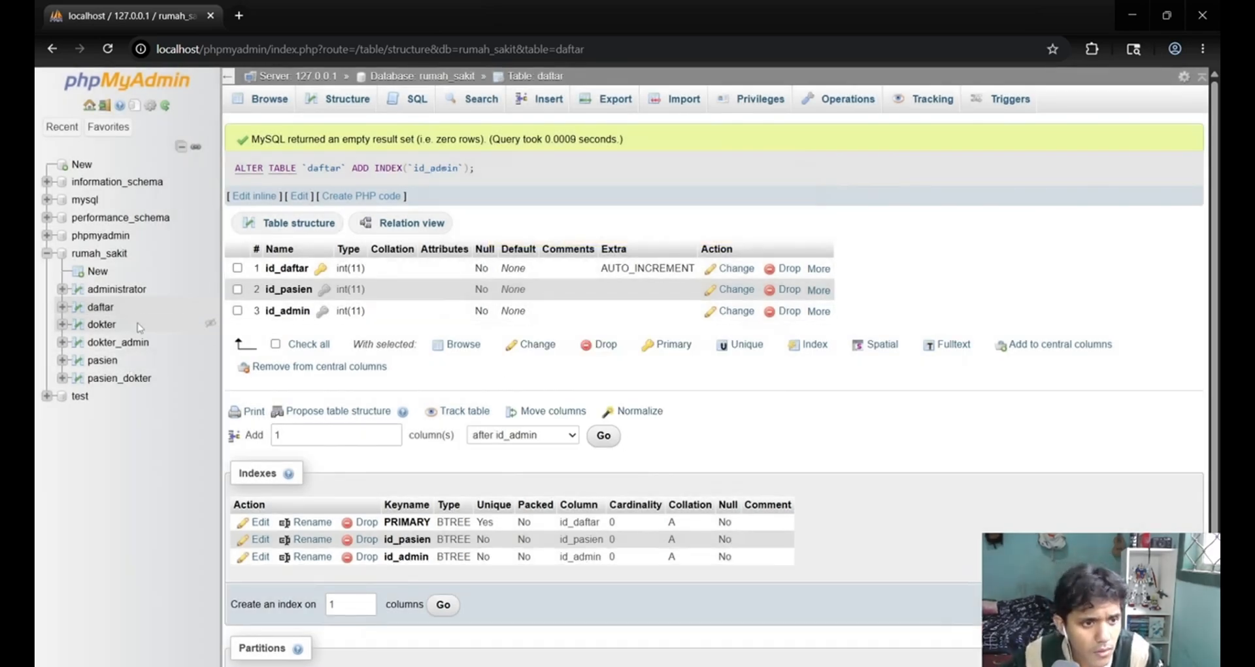
Make id_dokter the primary key of the dokter table.
left_click(110, 326)
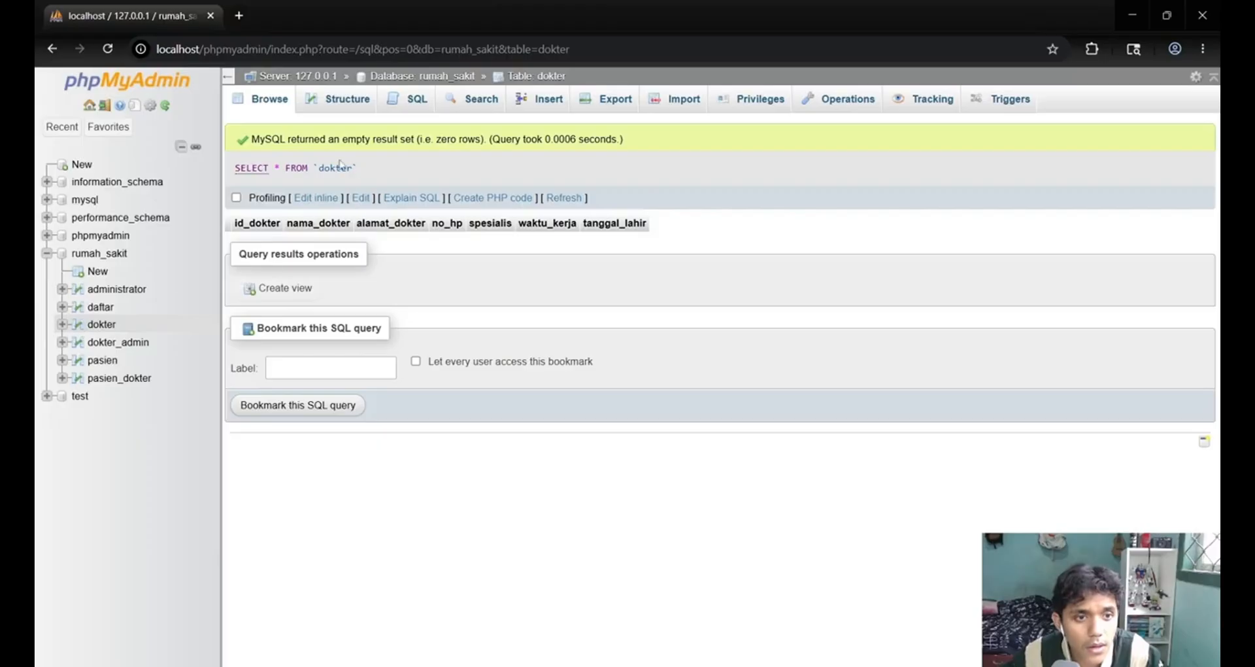
left_click(338, 99)
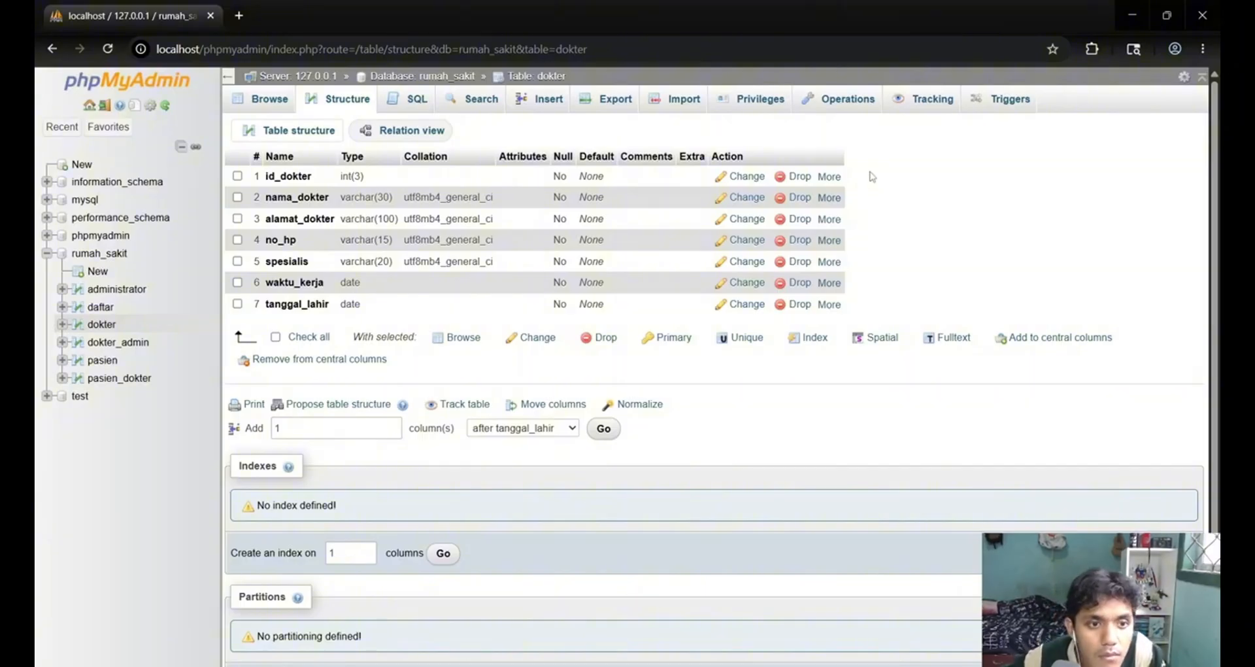
left_click(828, 176)
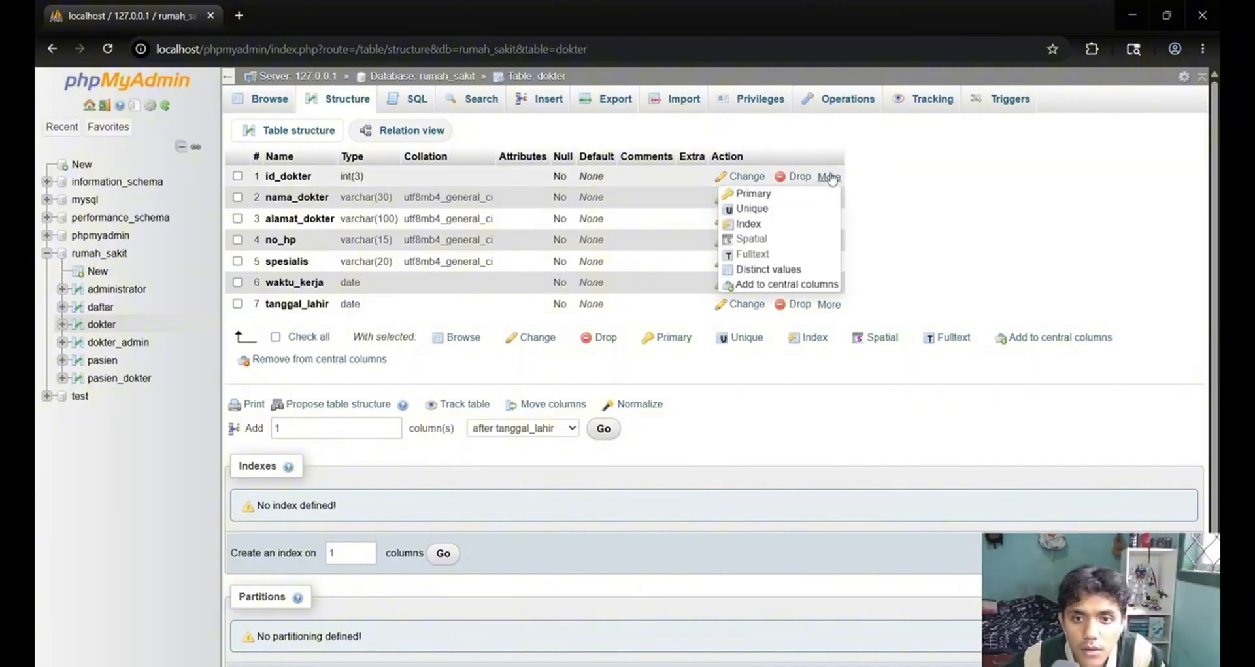
left_click(795, 204)
left_click(651, 450)
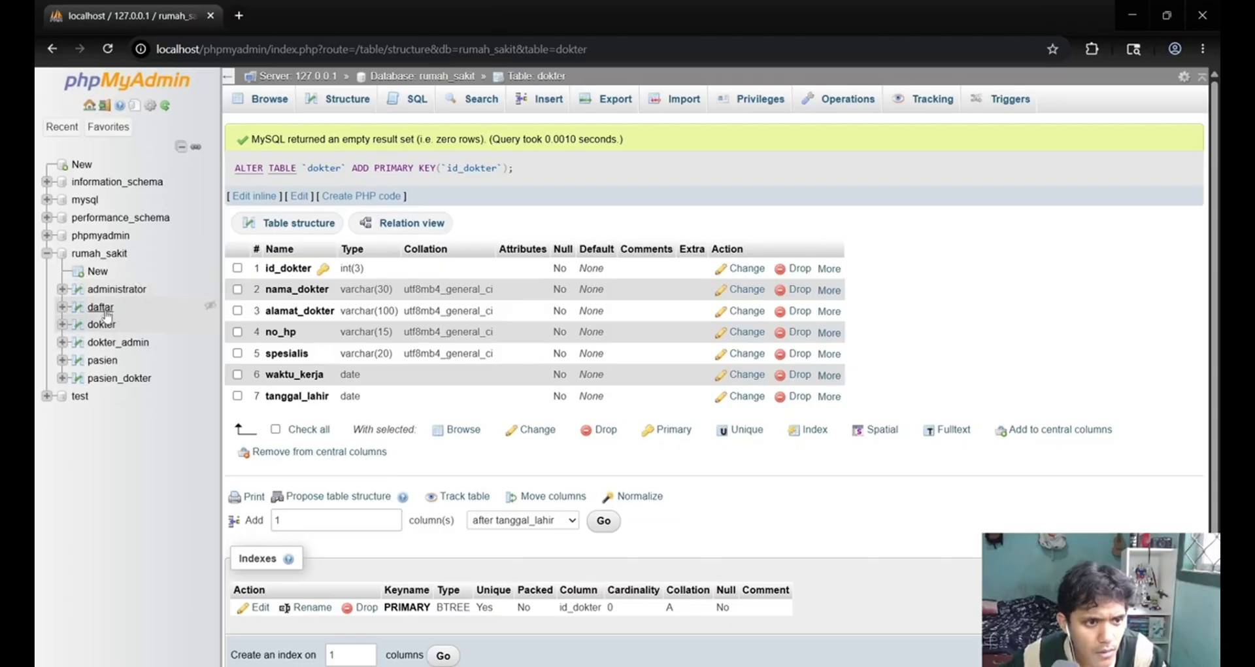
Add separate indexes on the id_admin and id_dokter columns of the dokter_admin table.
left_click(105, 346)
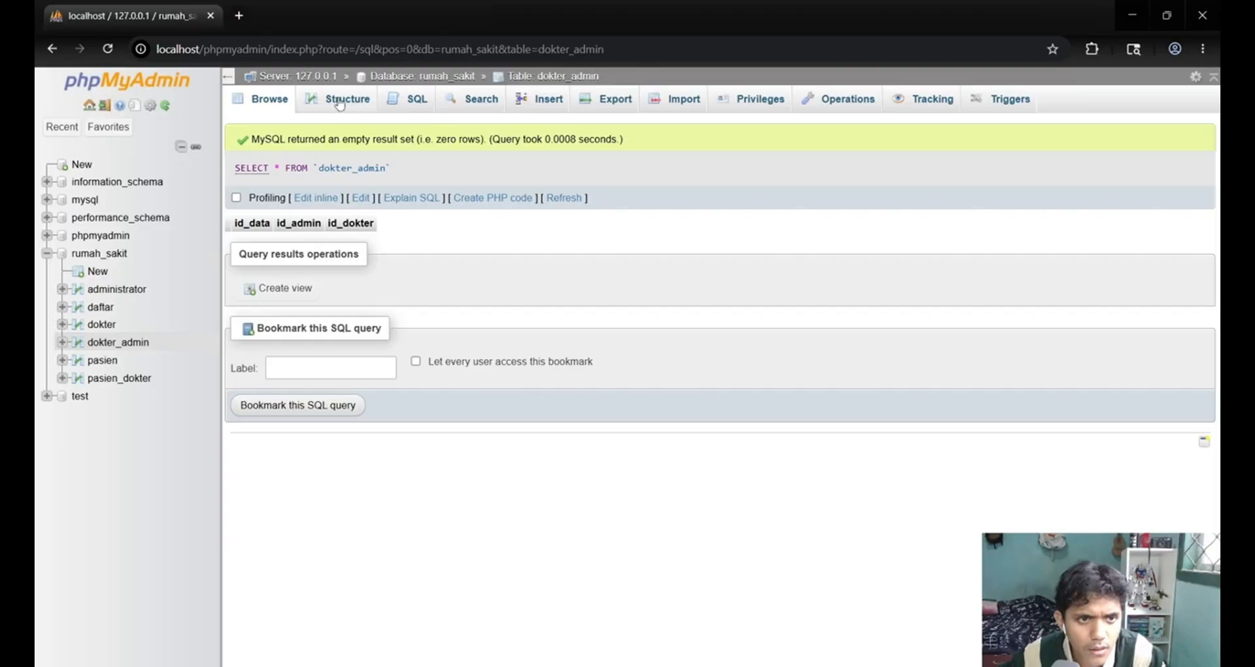
left_click(339, 107)
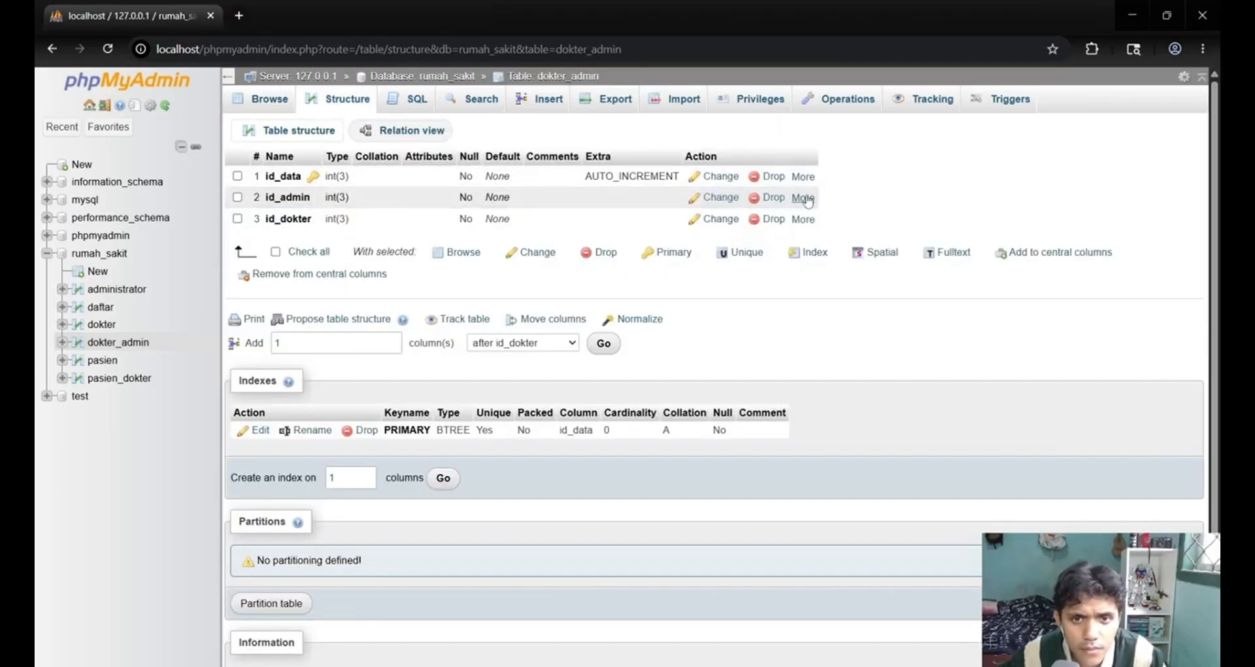
mouse_move(810, 200)
left_click(749, 246)
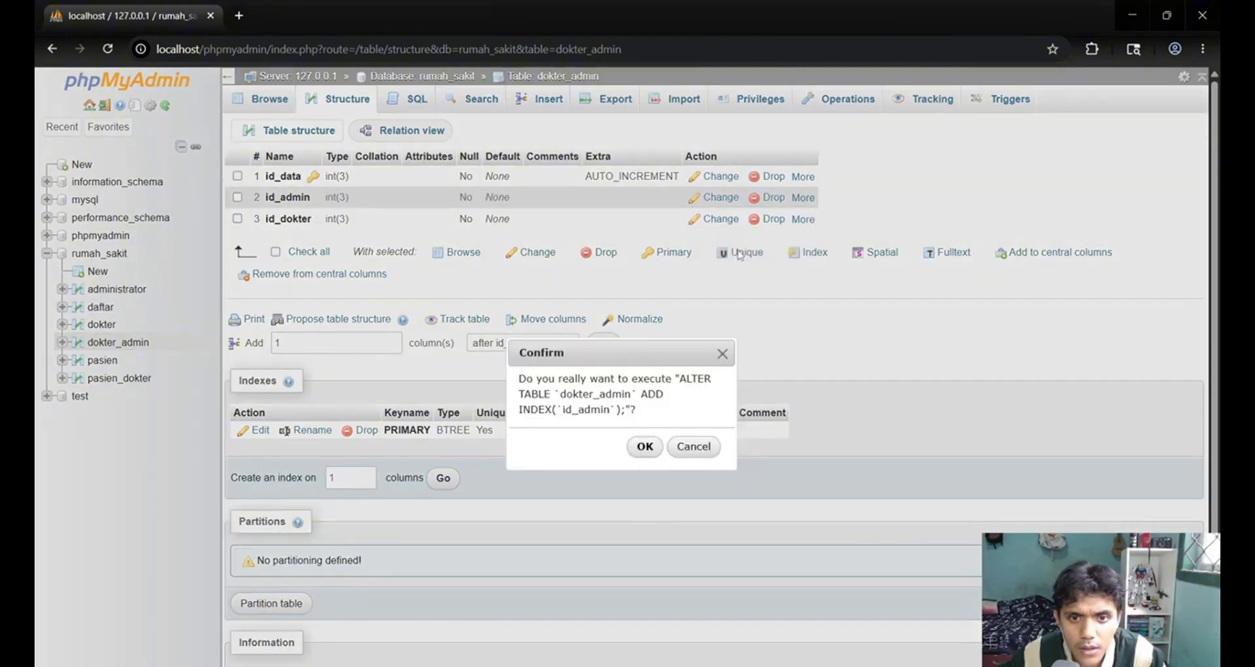
left_click(659, 446)
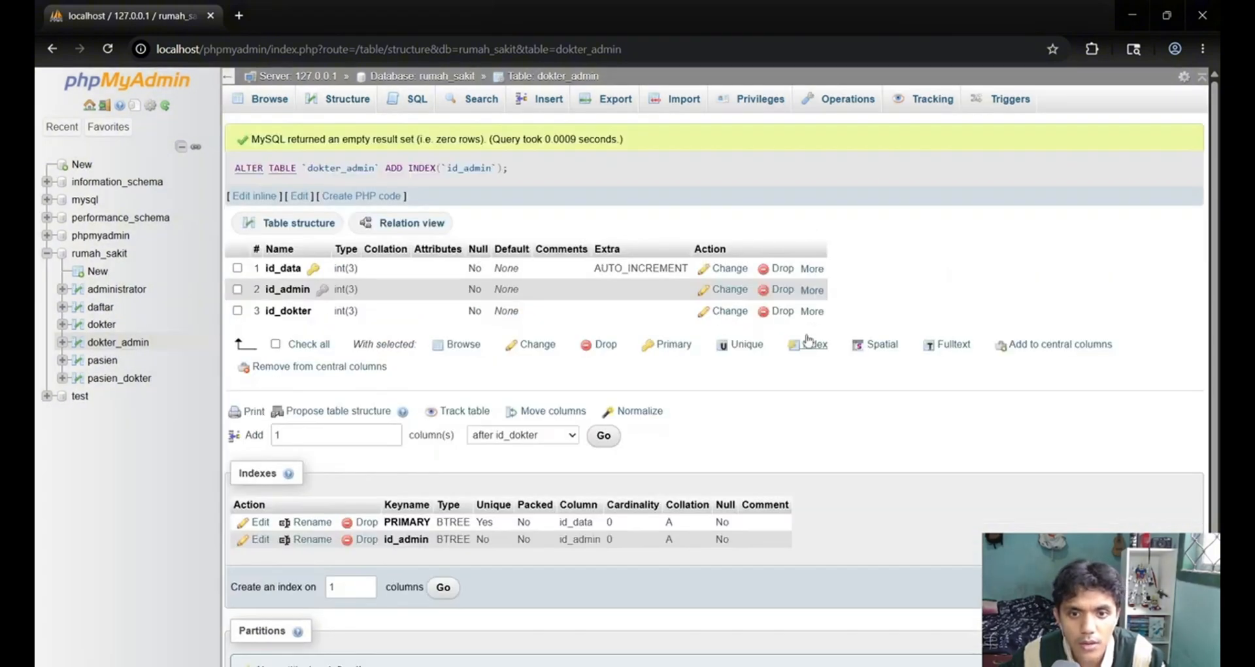
mouse_move(814, 312)
left_click(752, 361)
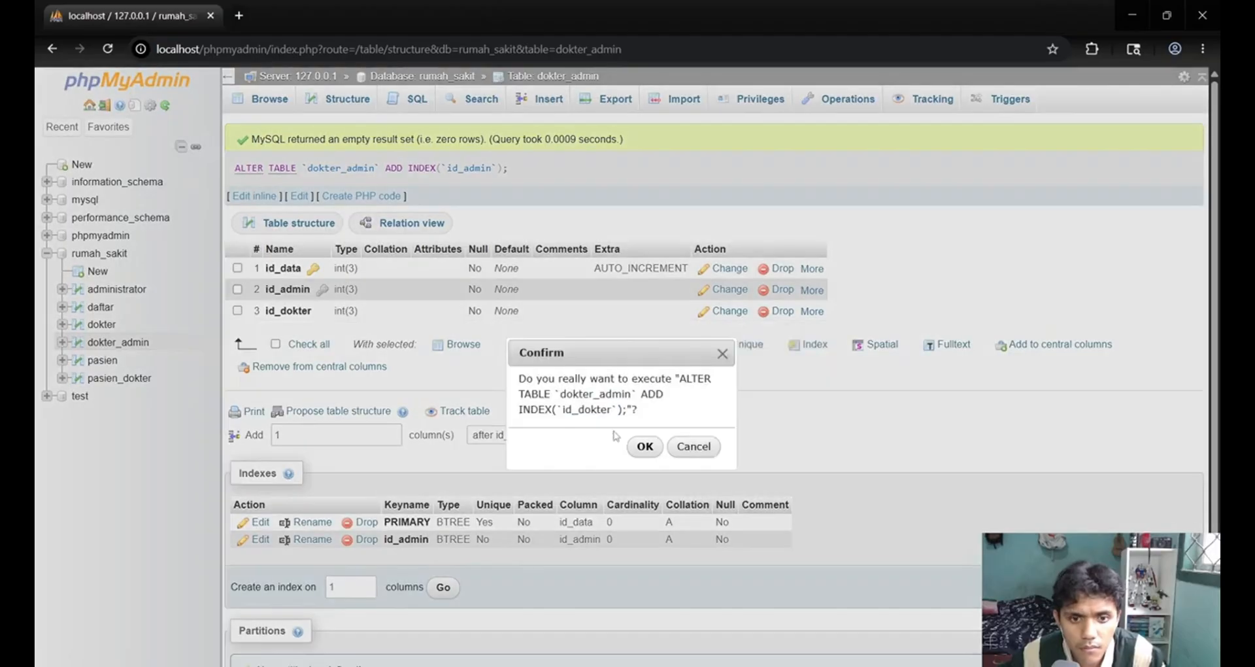
left_click(643, 447)
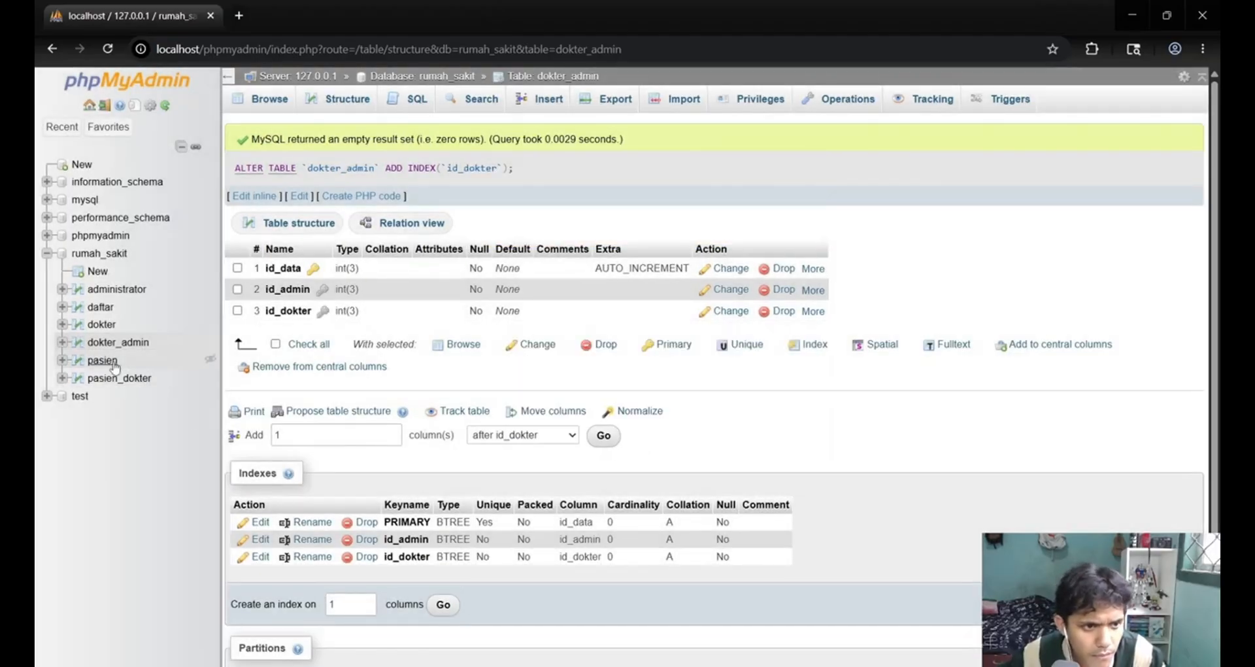
Check the pasien table's structure, and add separate indexes on id_pasien and id_dokter in the pasien_dokter table.
left_click(111, 363)
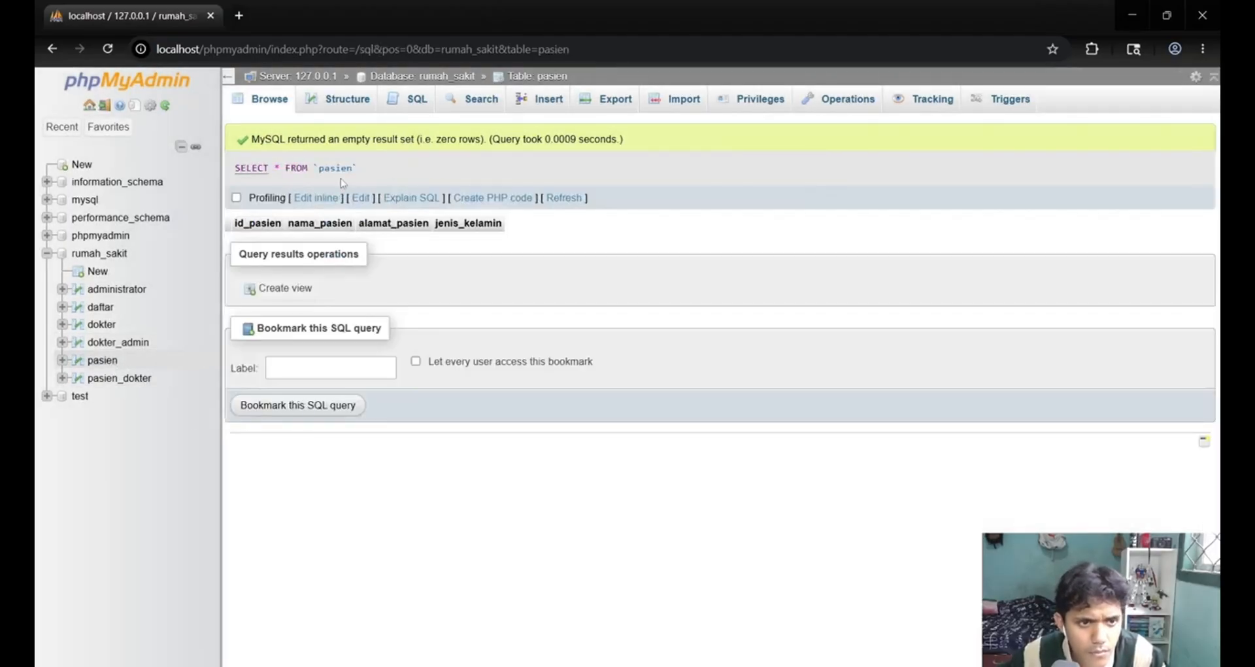
left_click(327, 98)
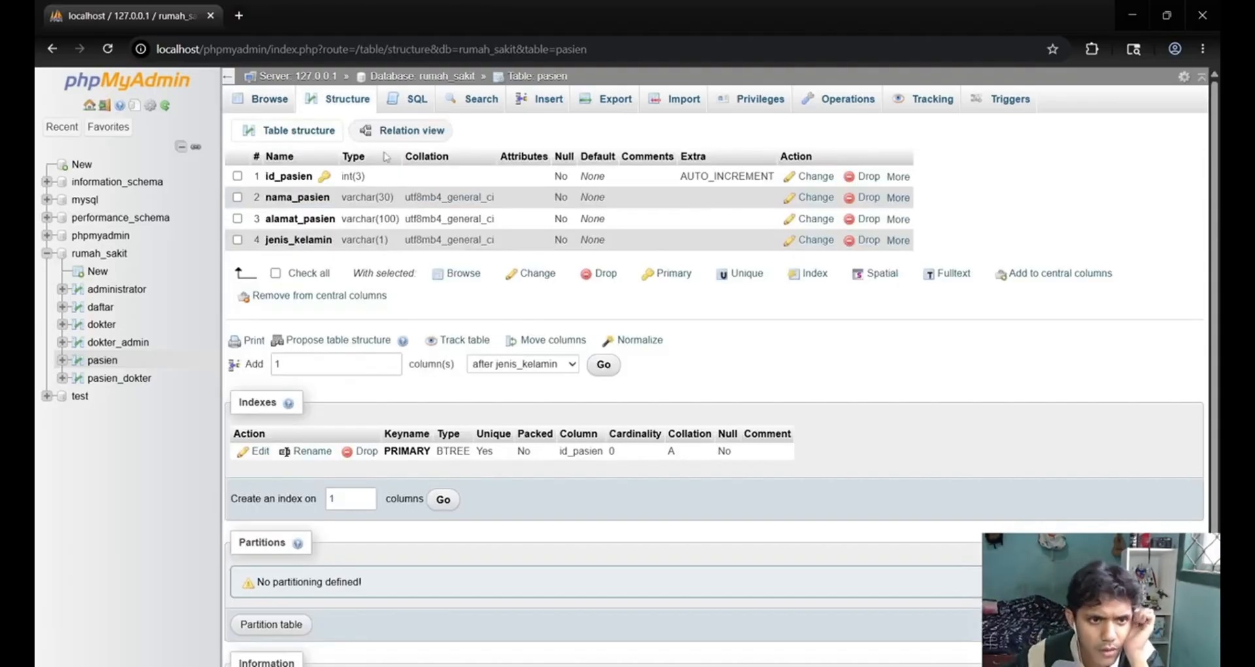
left_click(117, 379)
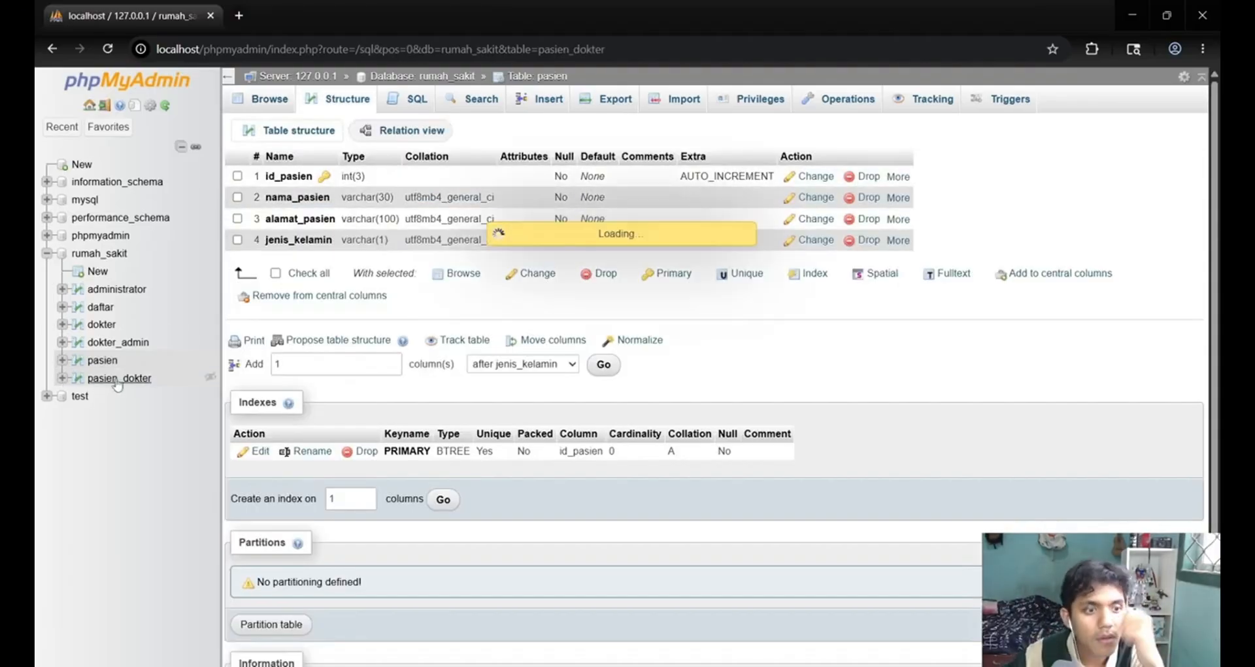
left_click(343, 104)
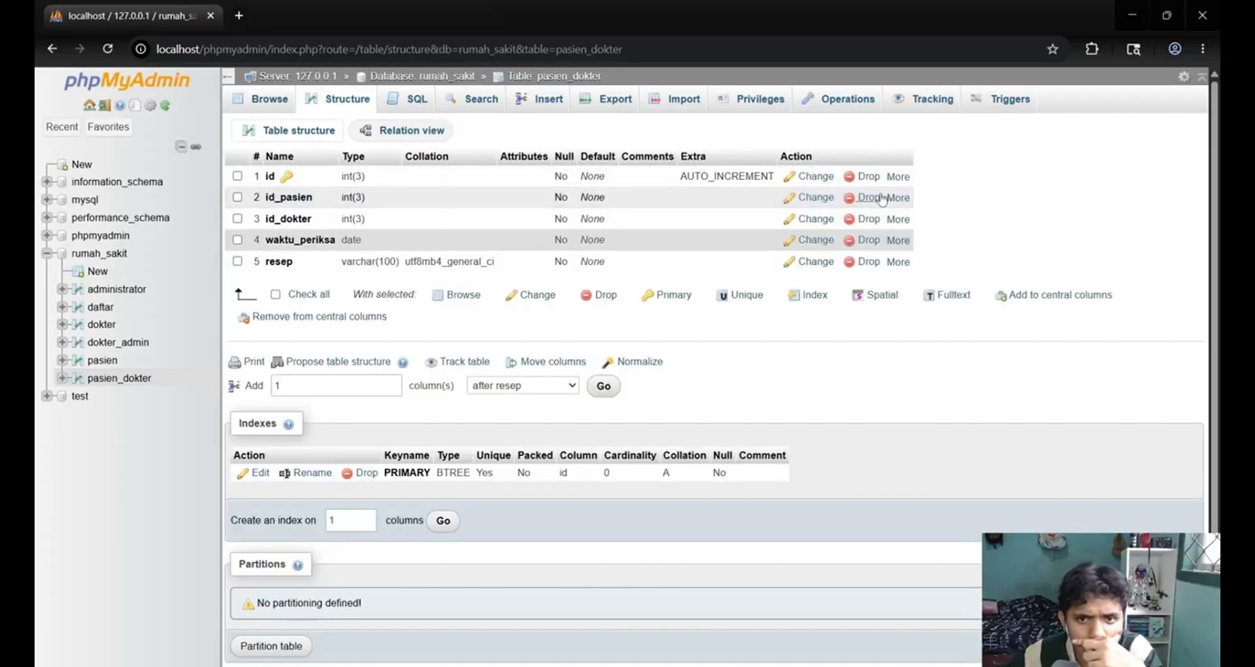
left_click(909, 202)
left_click(841, 245)
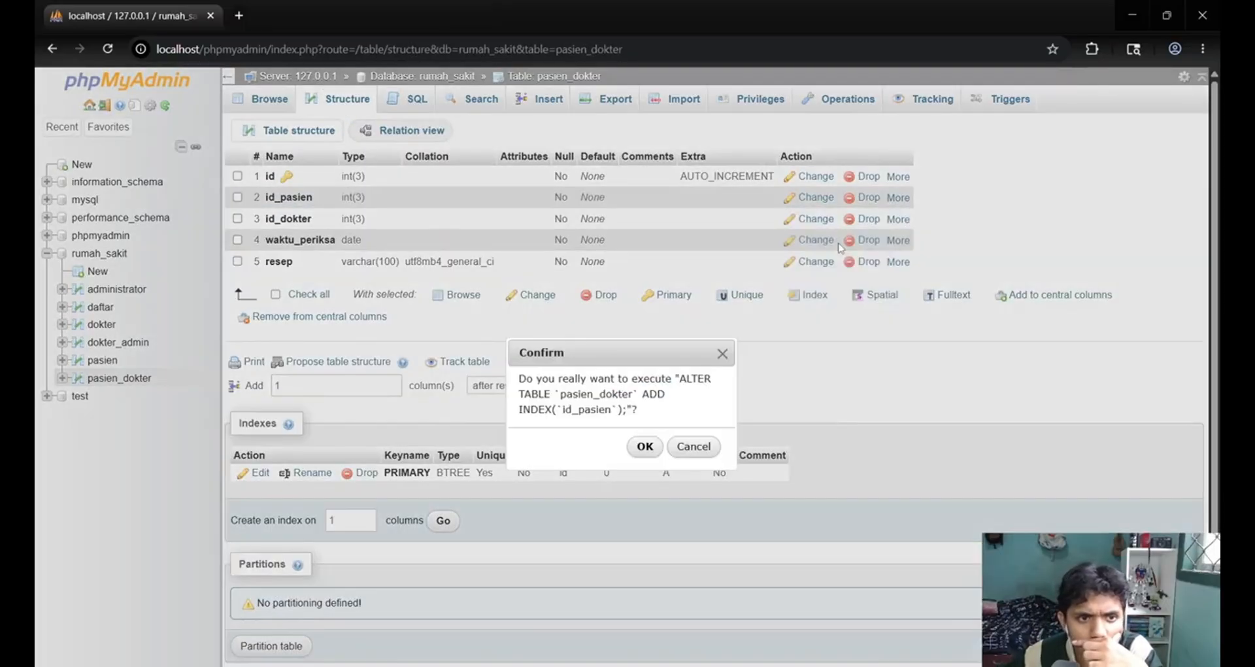
left_click(644, 446)
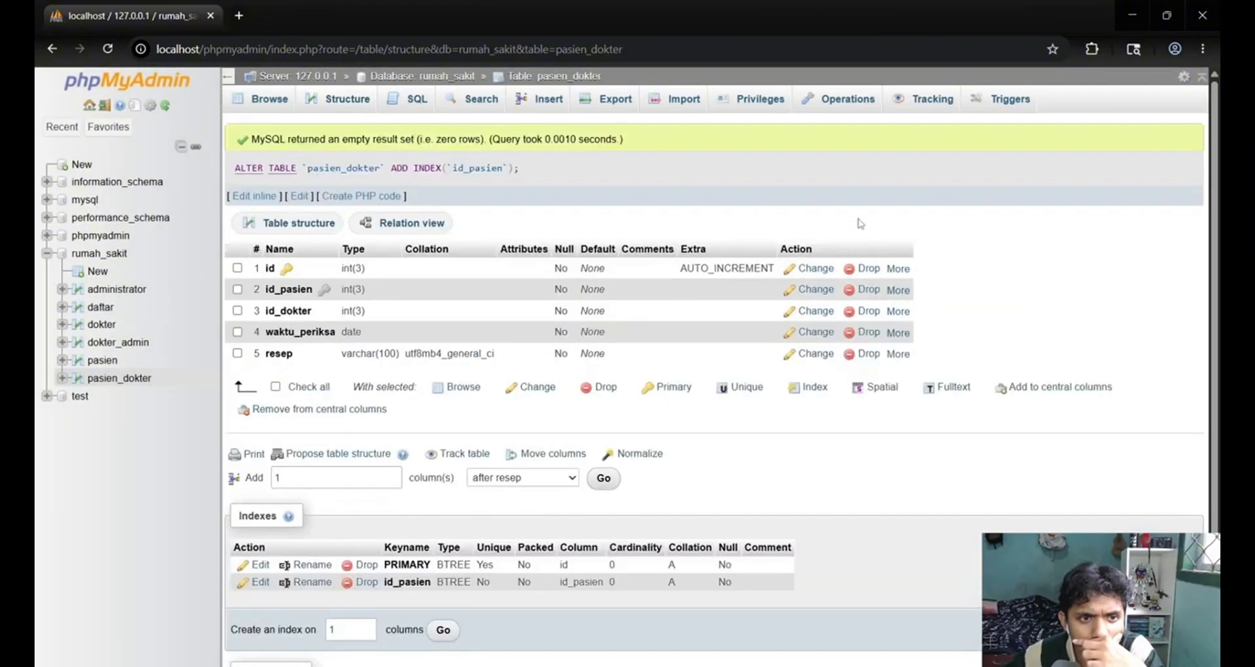
left_click(898, 312)
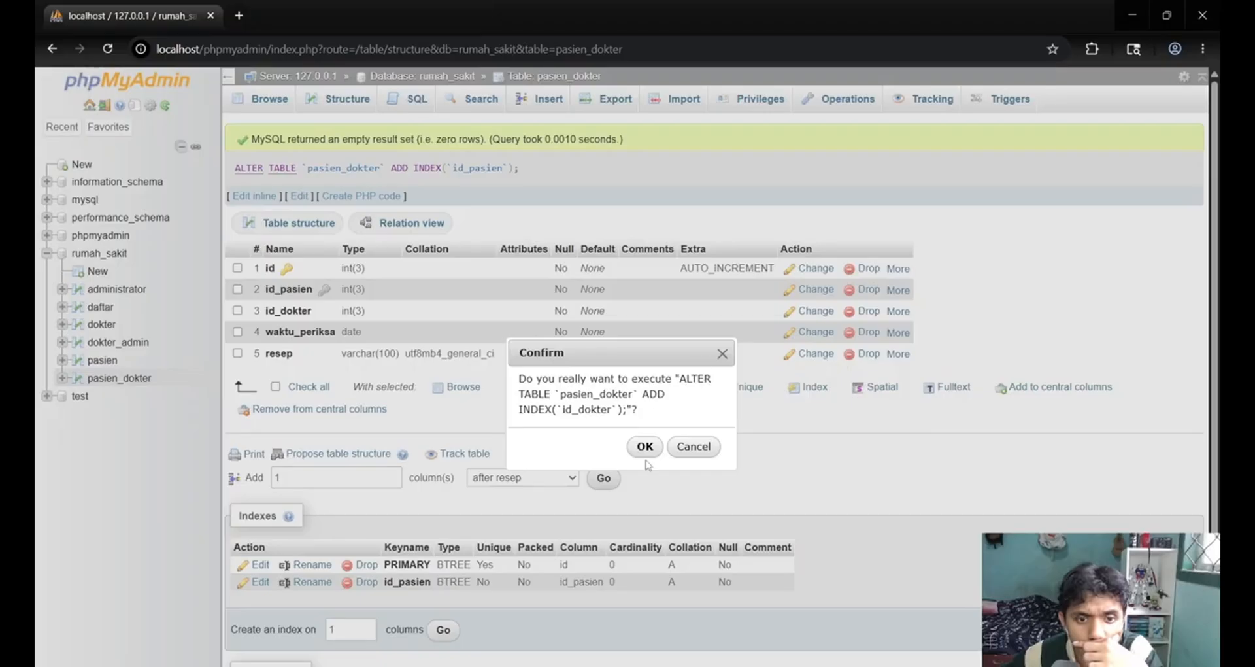
left_click(645, 446)
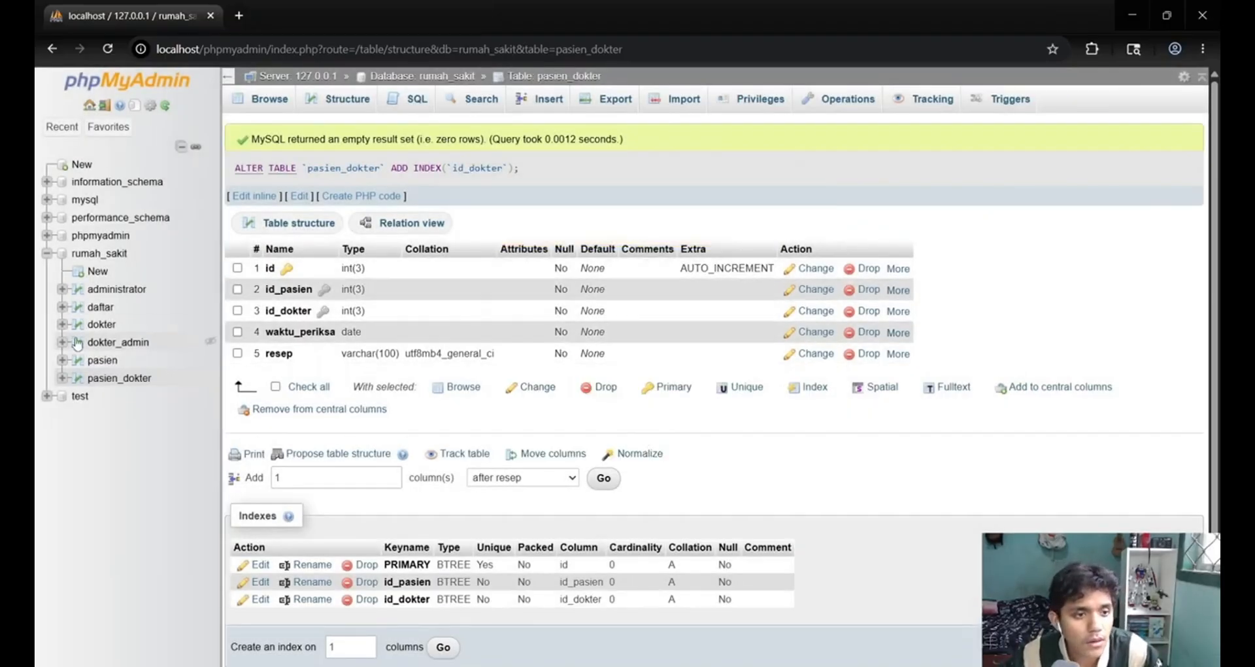
scroll(77, 345, "down", 3)
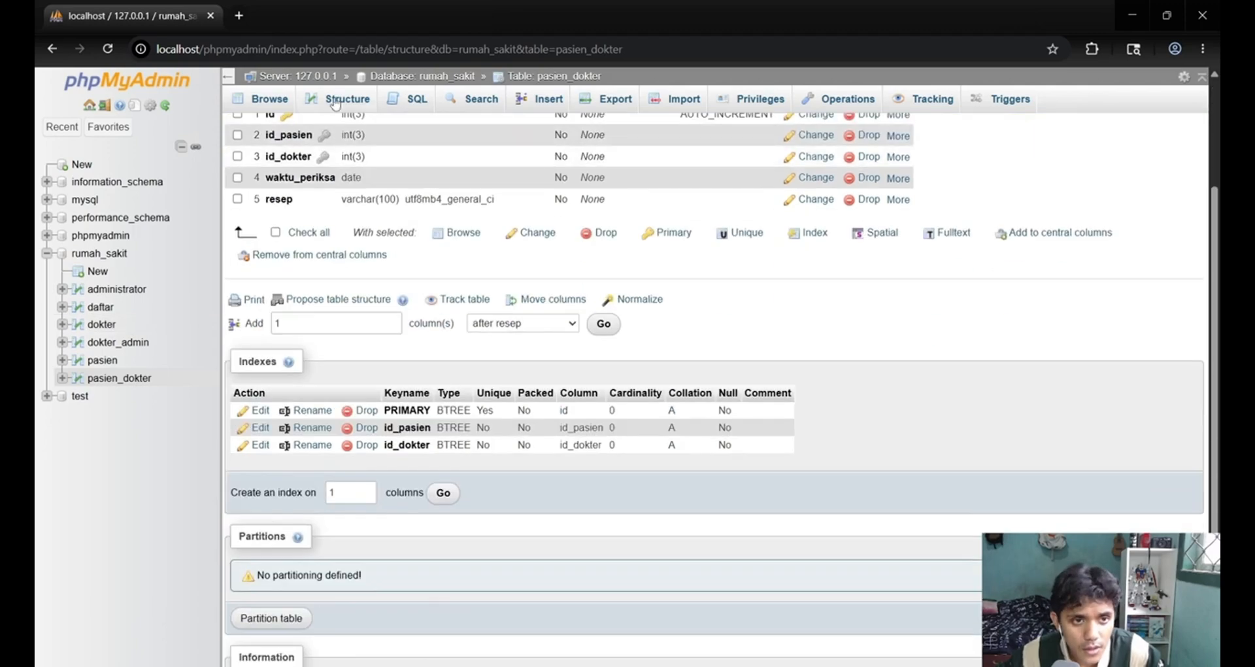
left_click(335, 105)
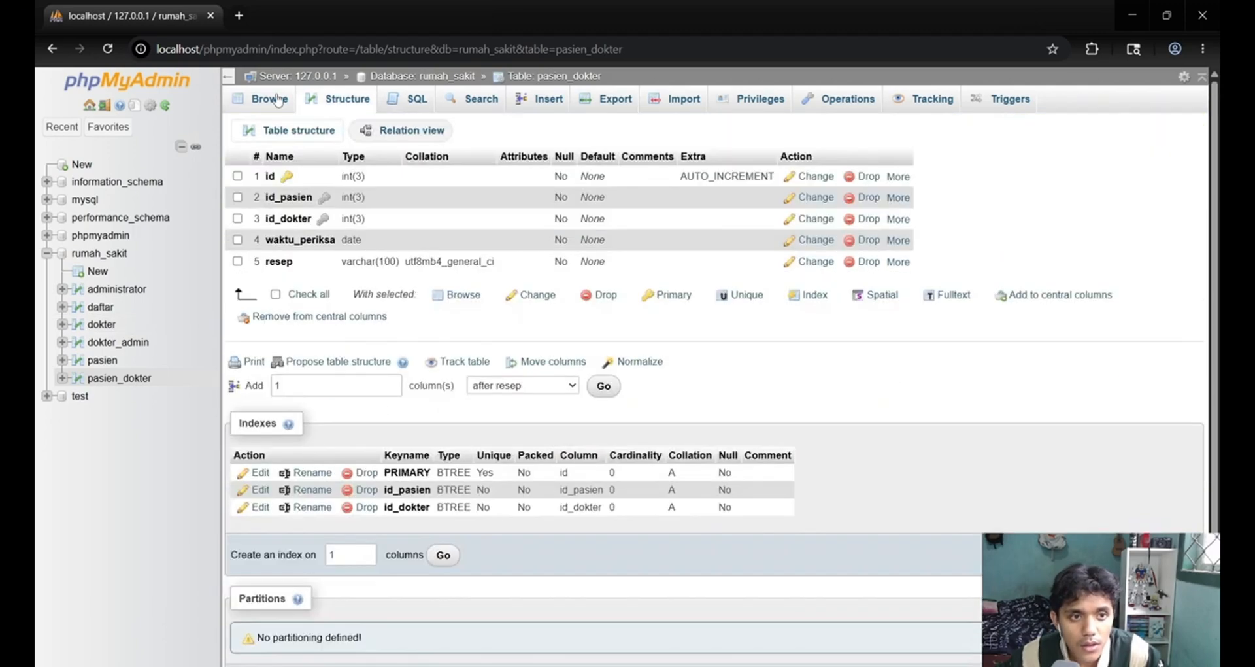
left_click(278, 99)
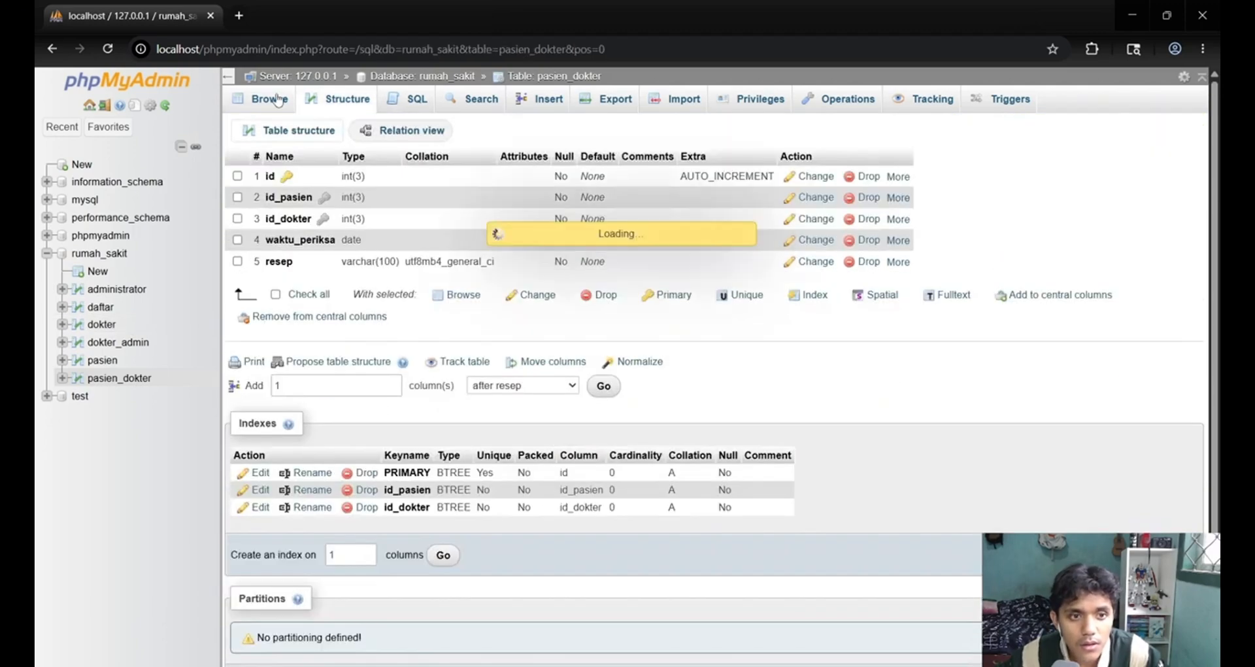
left_click(357, 104)
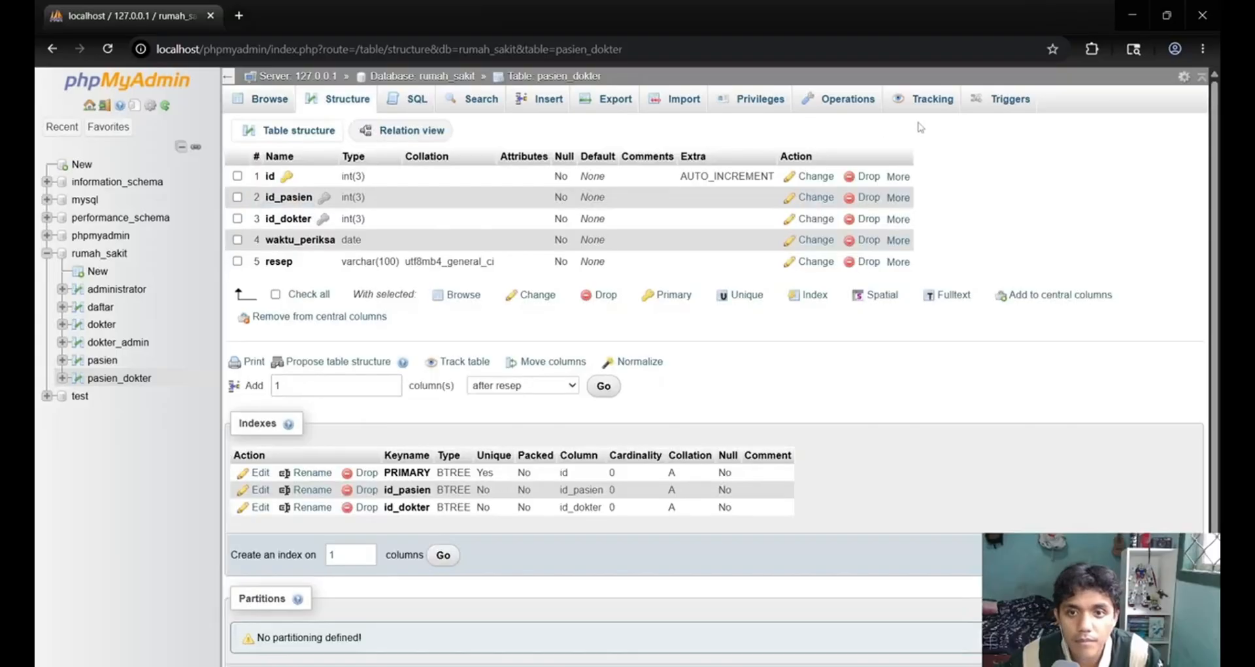
left_click(296, 104)
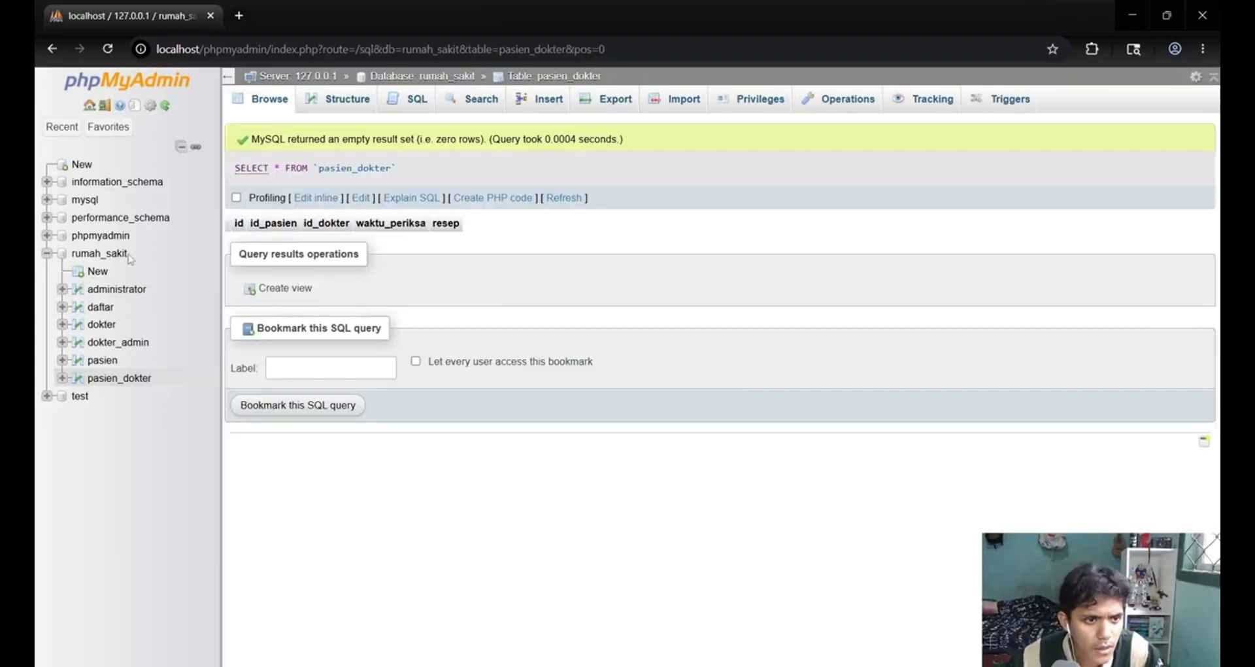
Open the rumah_sakit database in the Designer and spread the overlapping tables apart on the canvas.
left_click(116, 256)
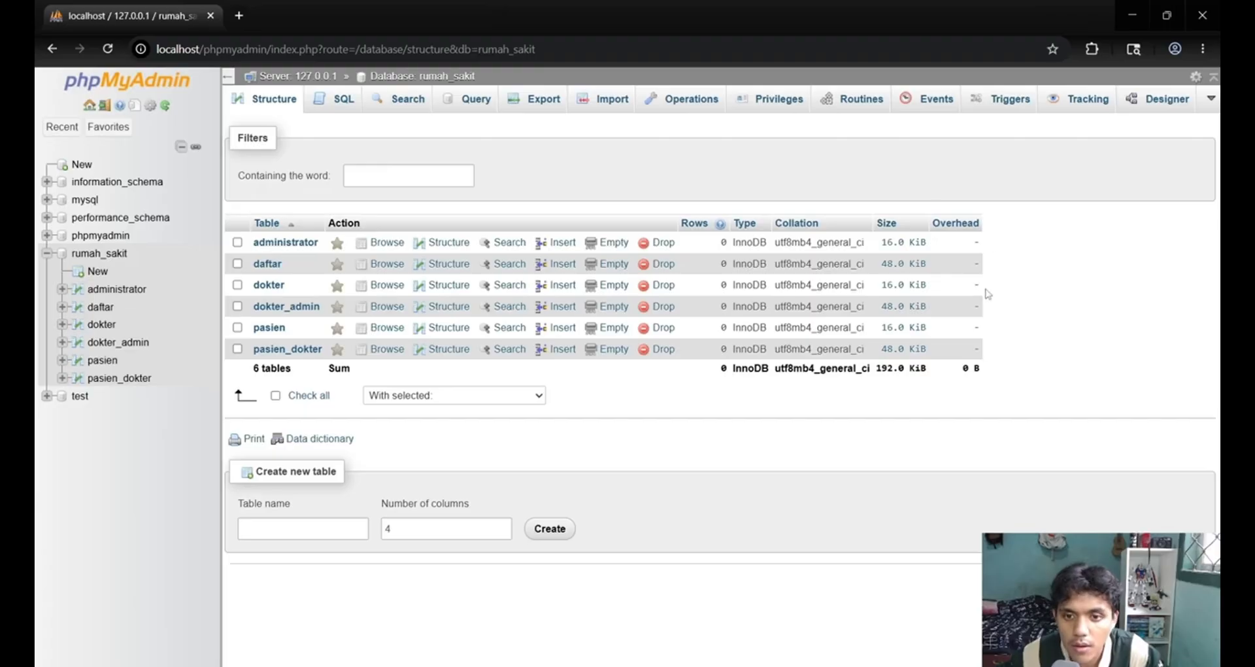
left_click(1153, 104)
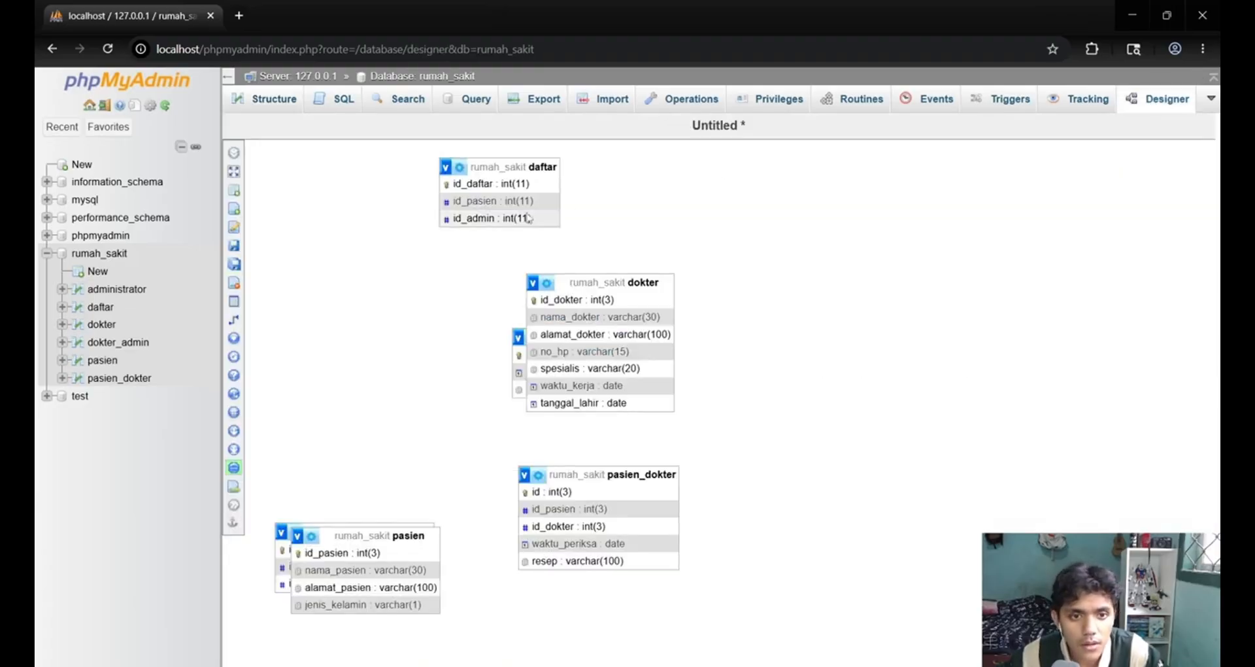
left_click_drag(607, 282, 856, 269)
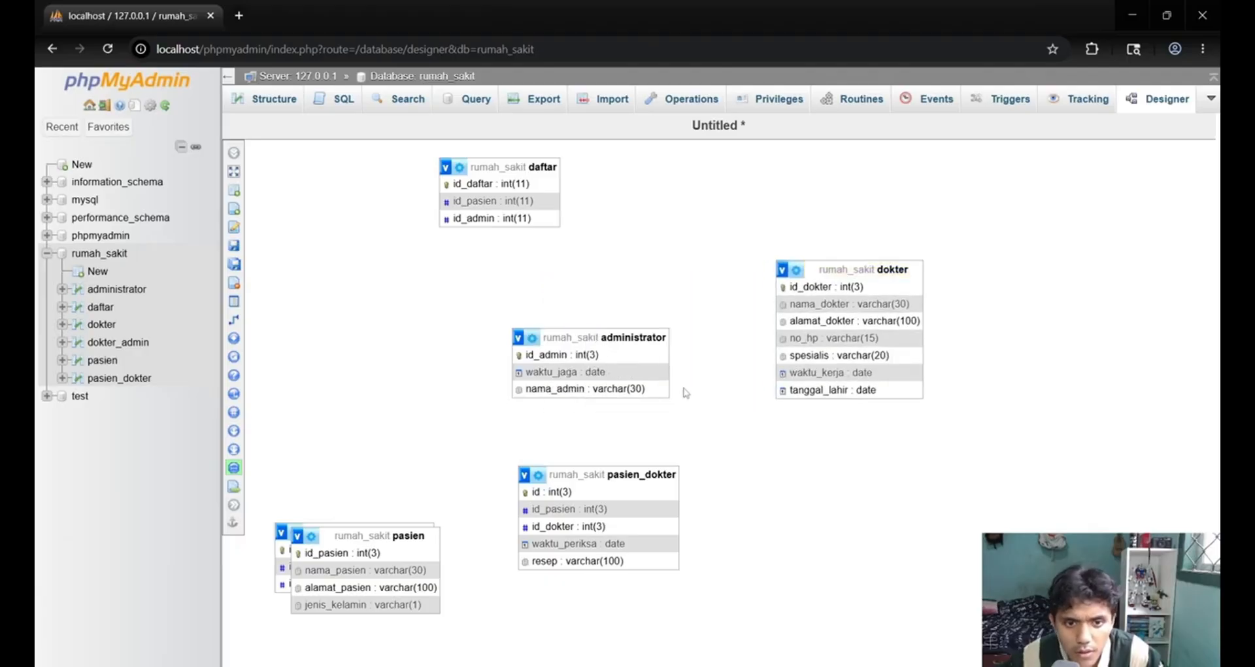
left_click_drag(589, 475, 847, 491)
left_click_drag(631, 337, 716, 420)
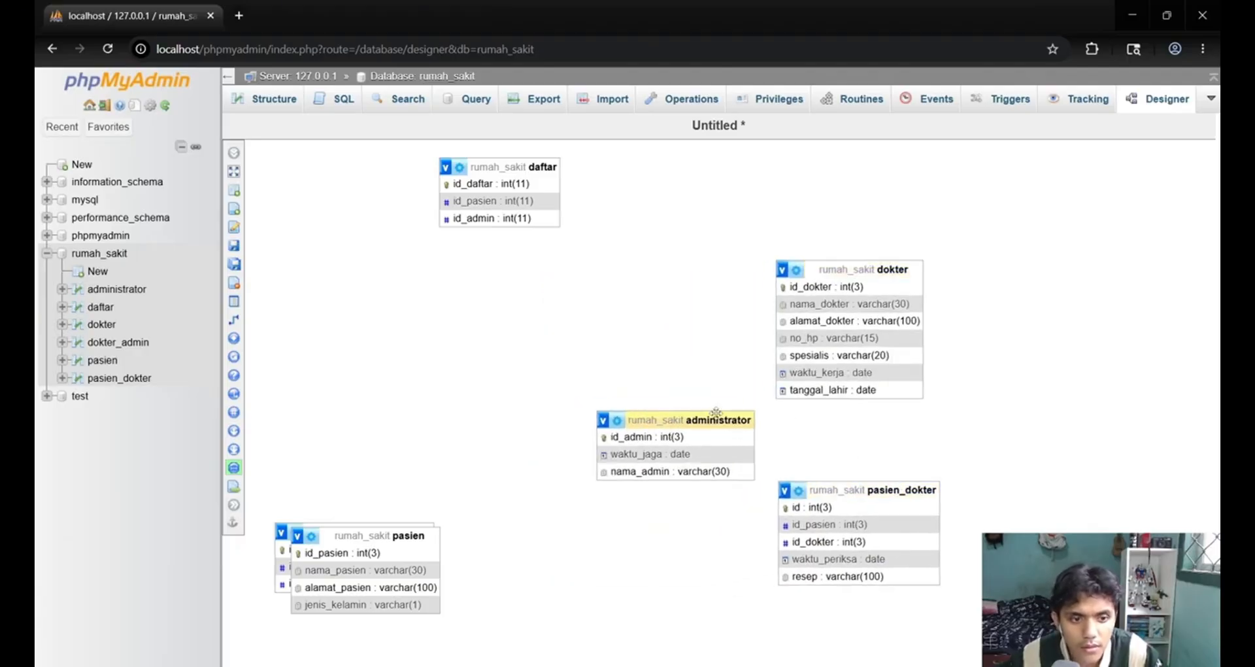
left_click_drag(392, 536, 1052, 432)
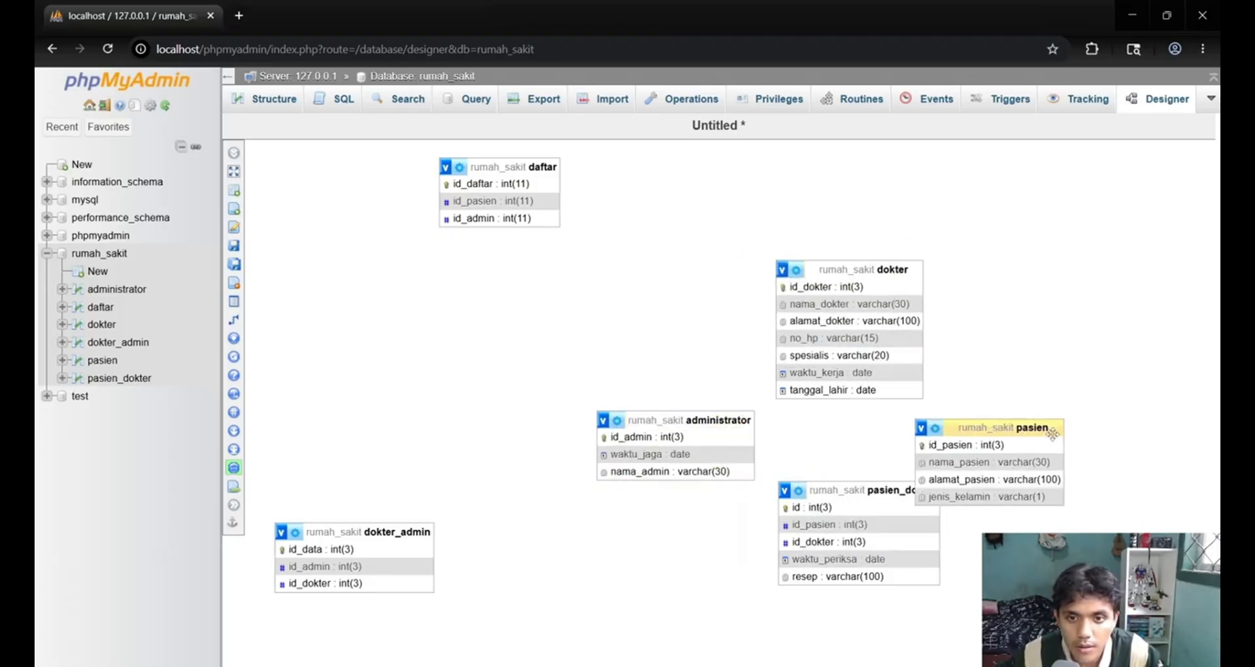
left_click_drag(903, 270, 689, 214)
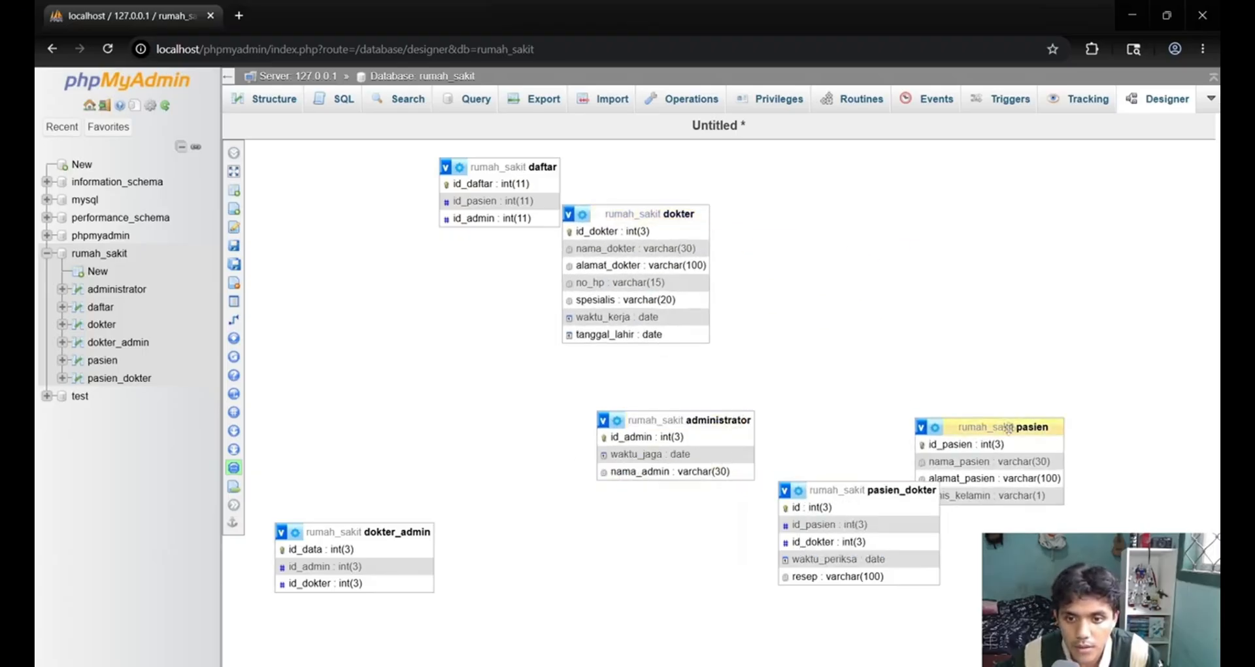
left_click_drag(1021, 420, 949, 448)
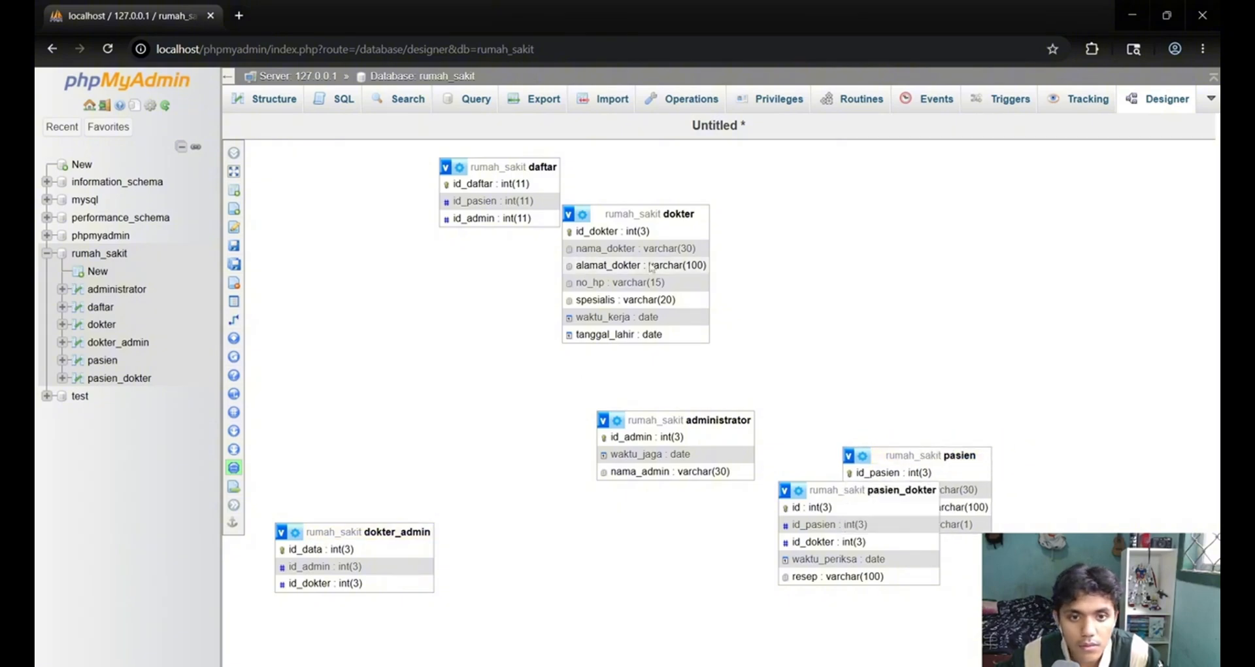
left_click_drag(737, 425, 990, 269)
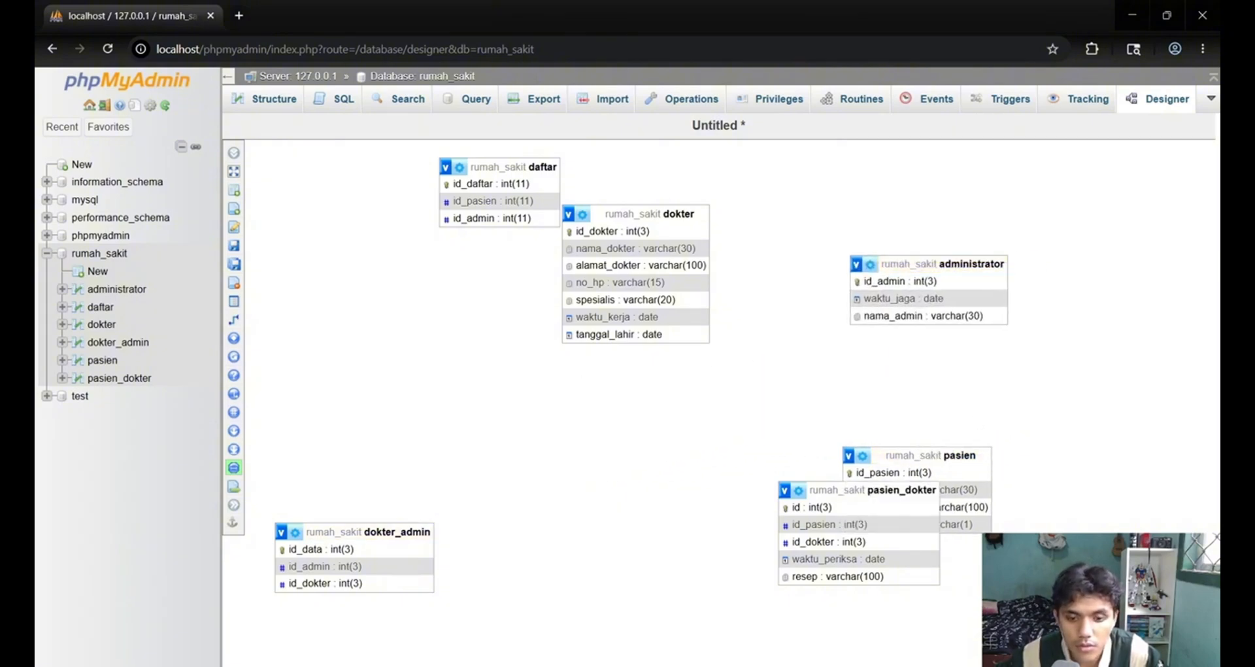
Consult the ERD in the assignment PDF, and place administrator and daftar side by side in an upper row with dokter below administrator.
key("alt+Tab")
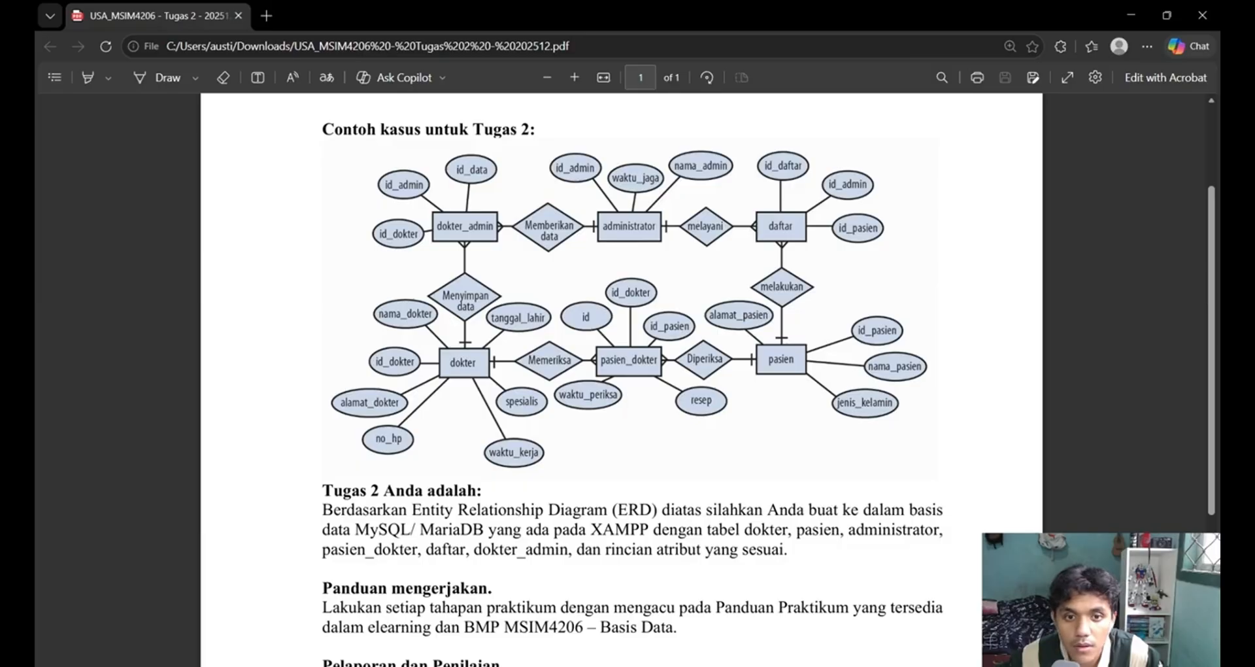
key("alt+Tab")
left_click_drag(924, 261, 660, 285)
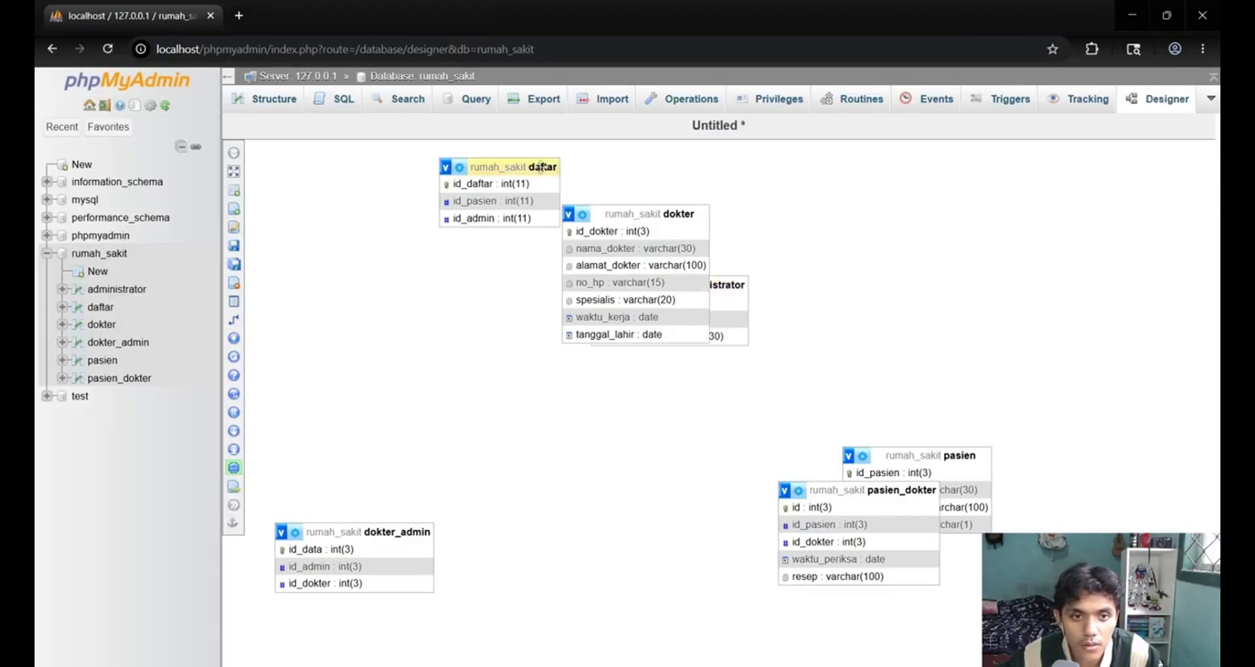
left_click_drag(540, 167, 951, 280)
left_click_drag(673, 214, 644, 436)
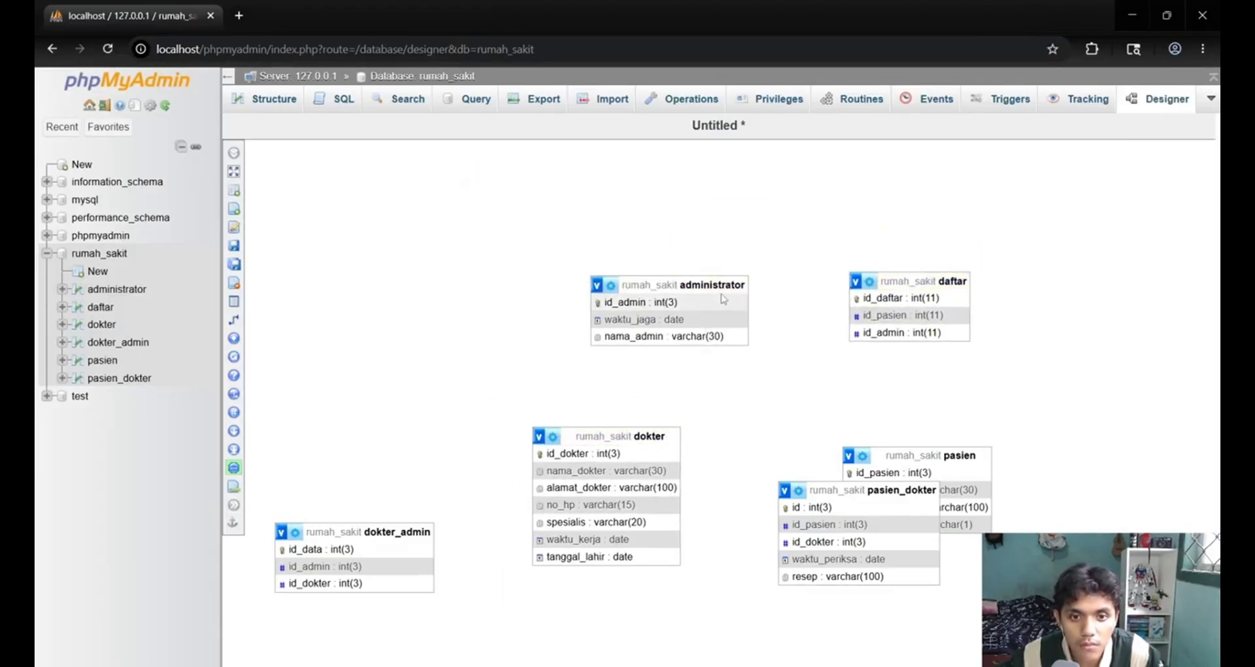
left_click_drag(723, 285, 651, 238)
left_click_drag(915, 281, 828, 240)
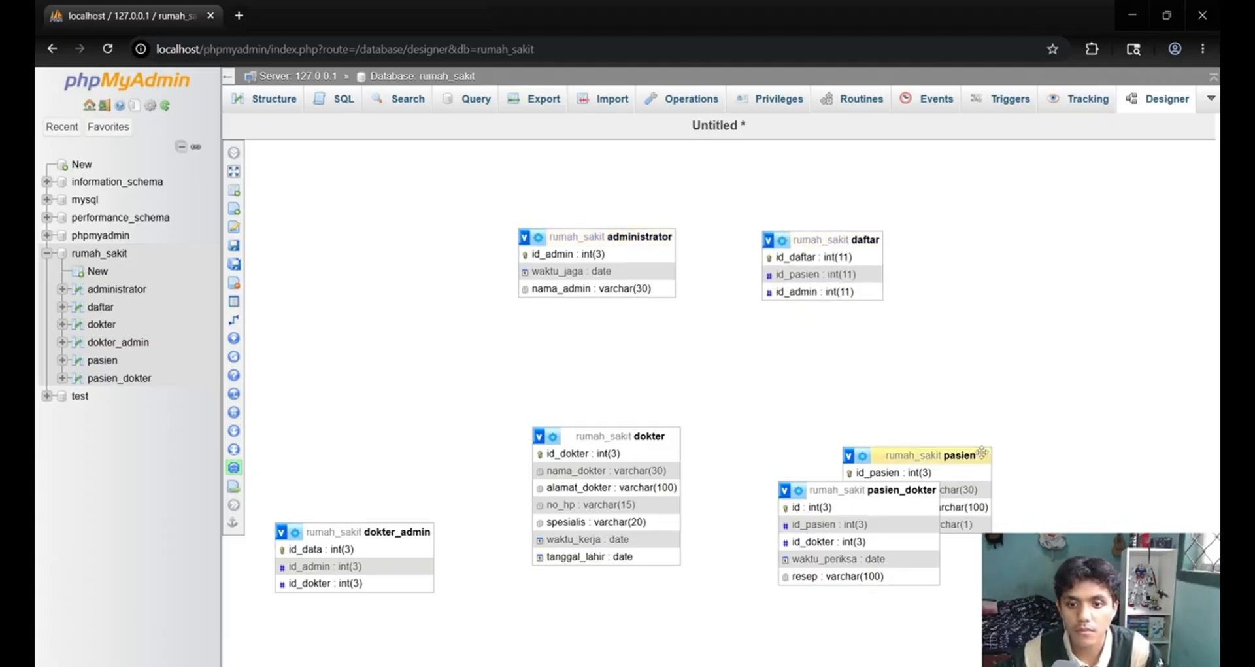
Place pasien below daftar, pasien_dokter below administrator and dokter to the left of administrator, spacing the tables wider apart.
left_click_drag(981, 452, 912, 392)
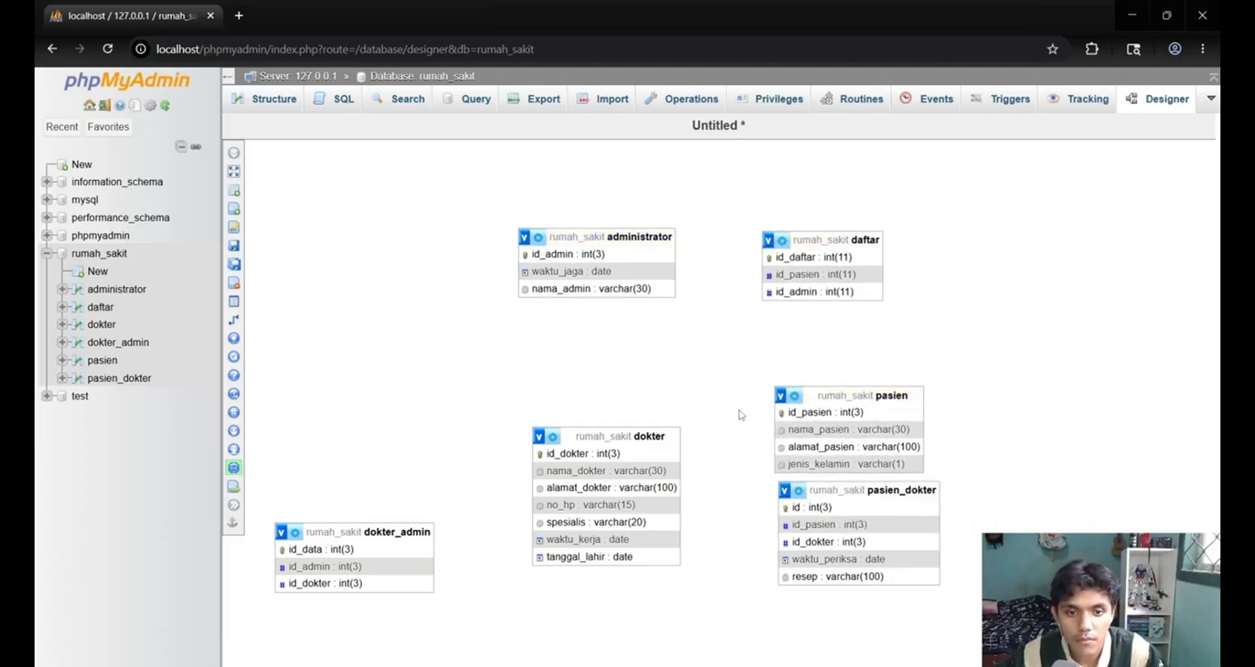
left_click_drag(576, 436, 527, 353)
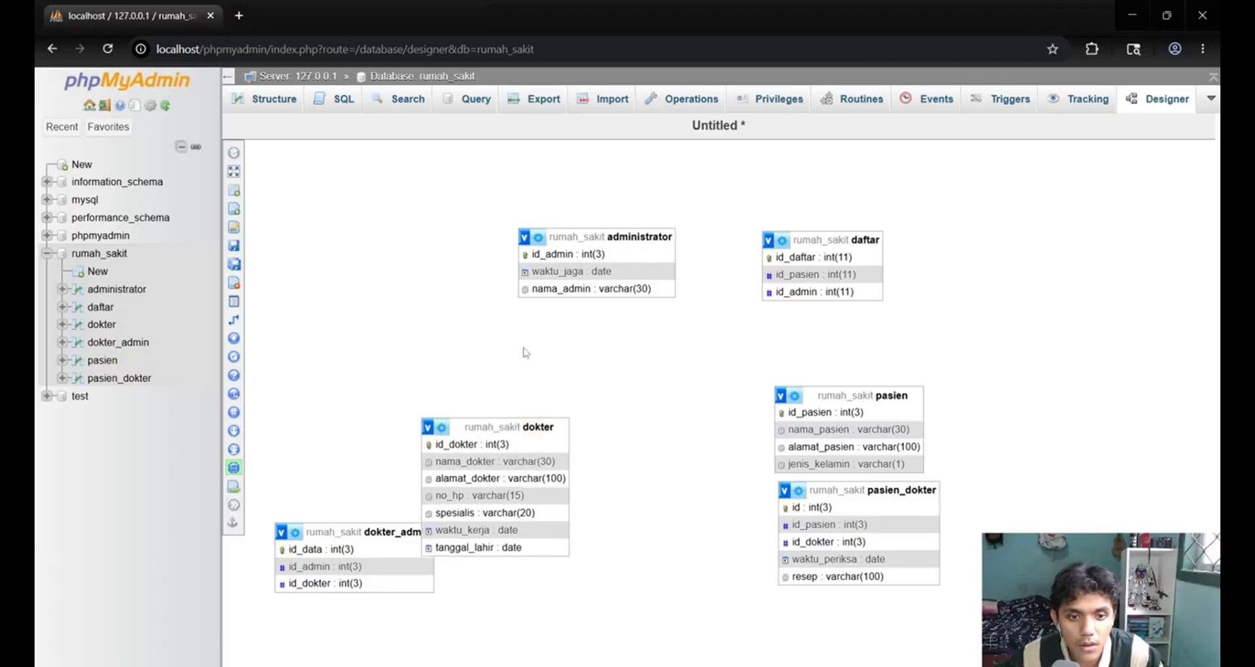
left_click_drag(564, 420, 570, 396)
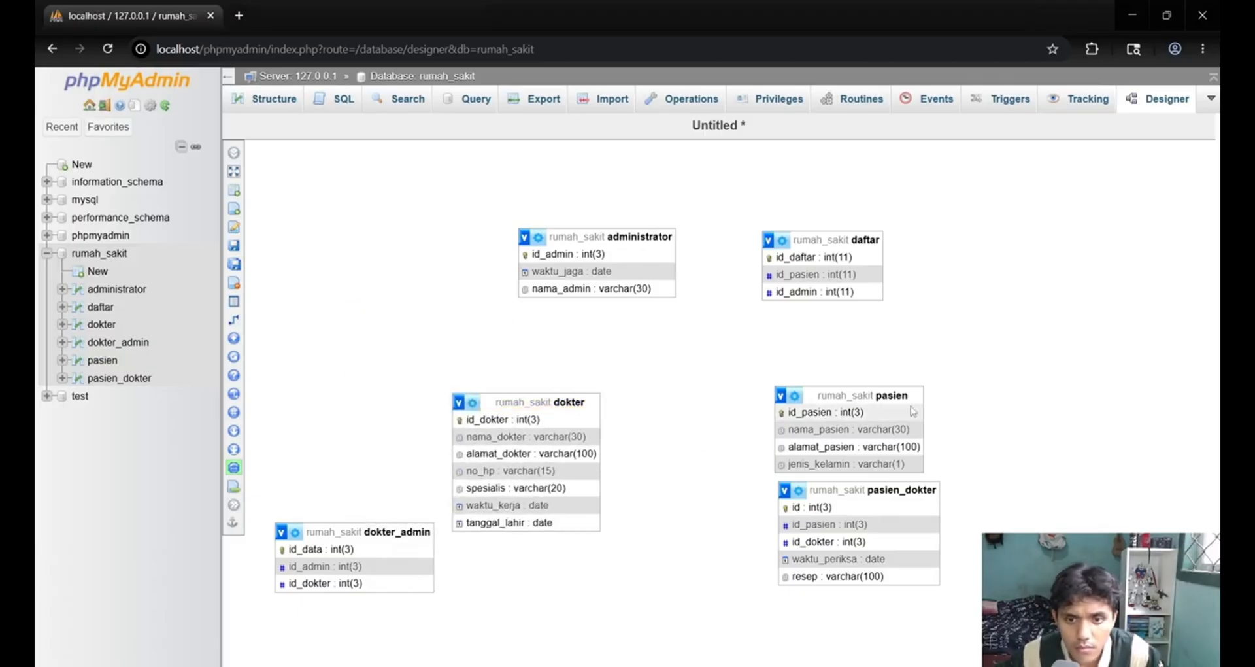
left_click_drag(909, 397, 879, 399)
left_click_drag(576, 397, 415, 243)
left_click_drag(890, 493, 653, 416)
left_click_drag(863, 398, 947, 460)
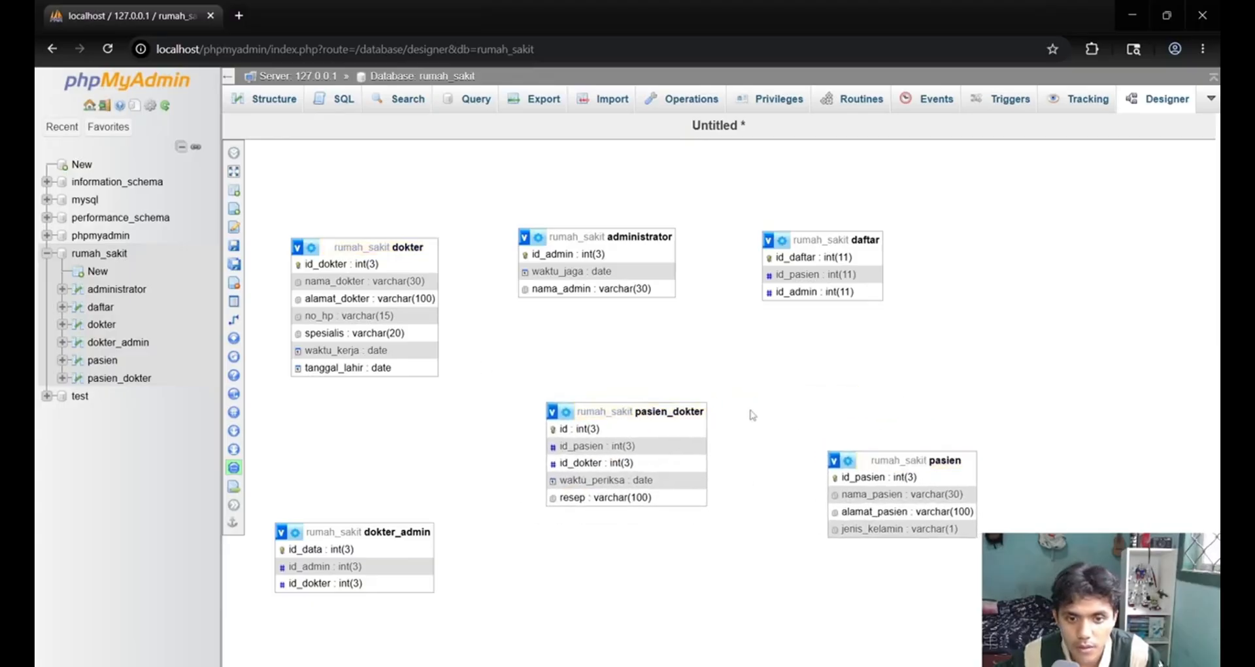
left_click_drag(681, 410, 713, 488)
left_click_drag(839, 240, 900, 261)
left_click_drag(637, 236, 677, 249)
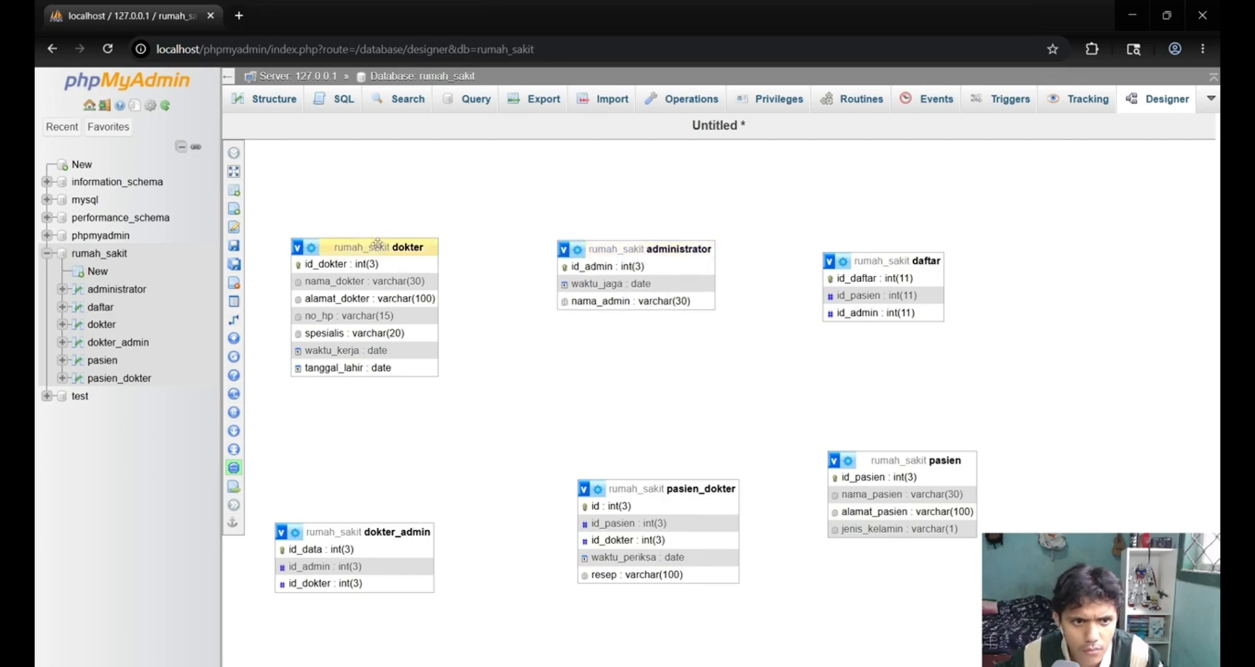
Swap dokter and dokter_admin so that dokter_admin sits beside administrator in the upper row and dokter directly below it.
mouse_move(378, 243)
left_mouse_down()
mouse_move(408, 244)
mouse_move(388, 245)
left_mouse_up()
left_click_drag(419, 531, 471, 214)
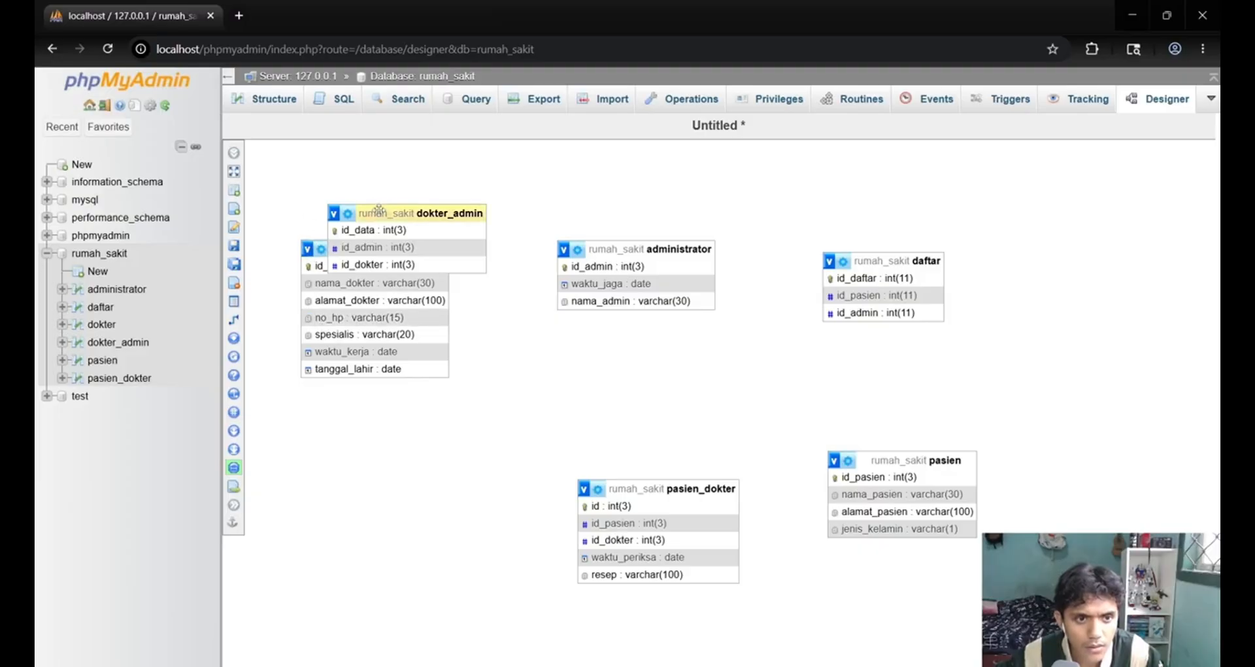
left_click_drag(374, 213, 520, 167)
left_click_drag(415, 252, 415, 458)
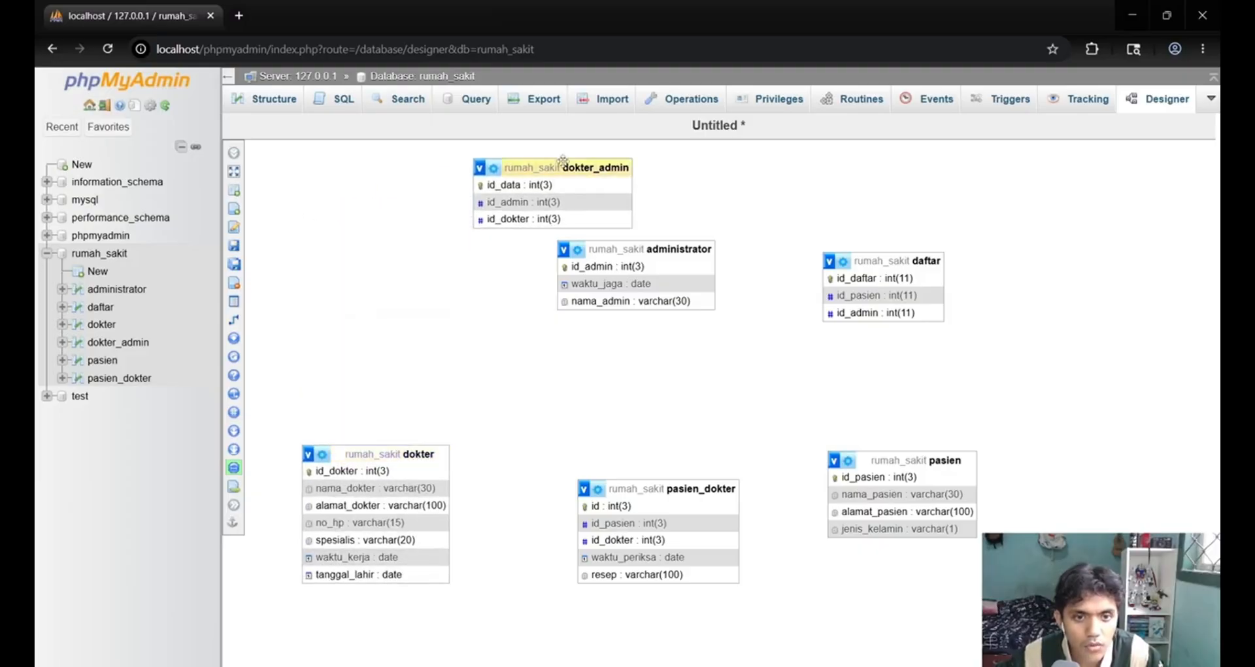
left_click_drag(561, 165, 385, 243)
left_click_drag(404, 450, 424, 419)
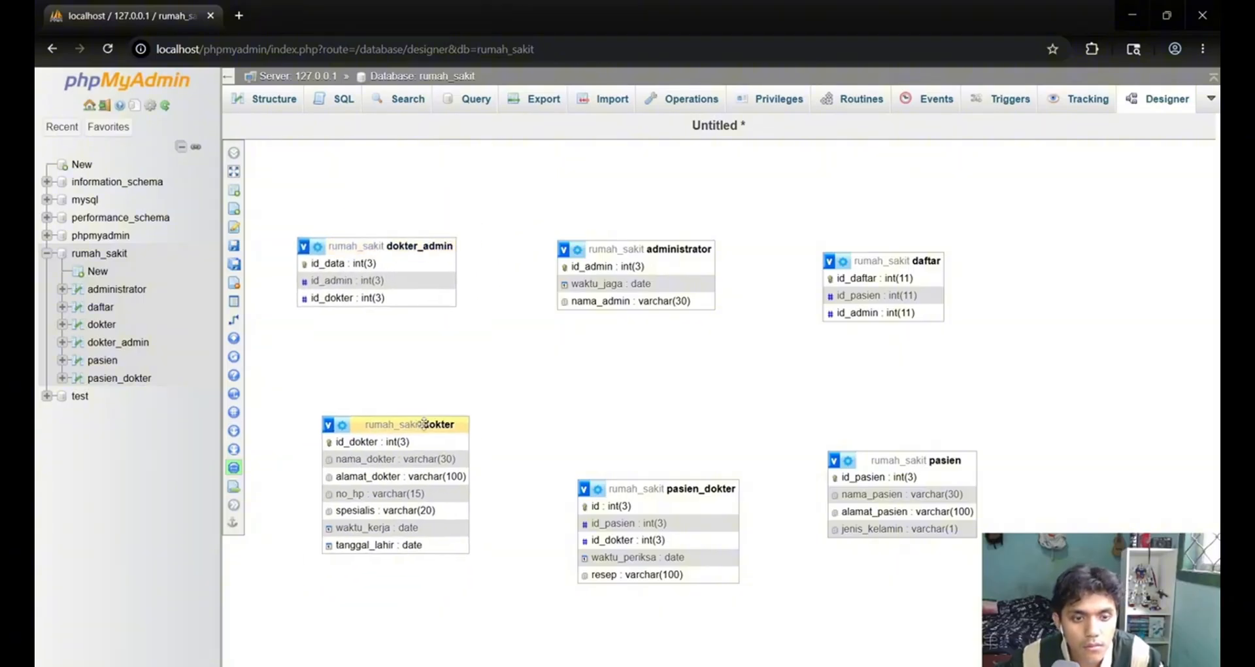
Fine-tune dokter_admin, administrator, daftar, pasien_dokter and pasien so the tables line up in two rows and three columns.
left_click_drag(405, 246, 430, 248)
left_click_drag(626, 252, 649, 251)
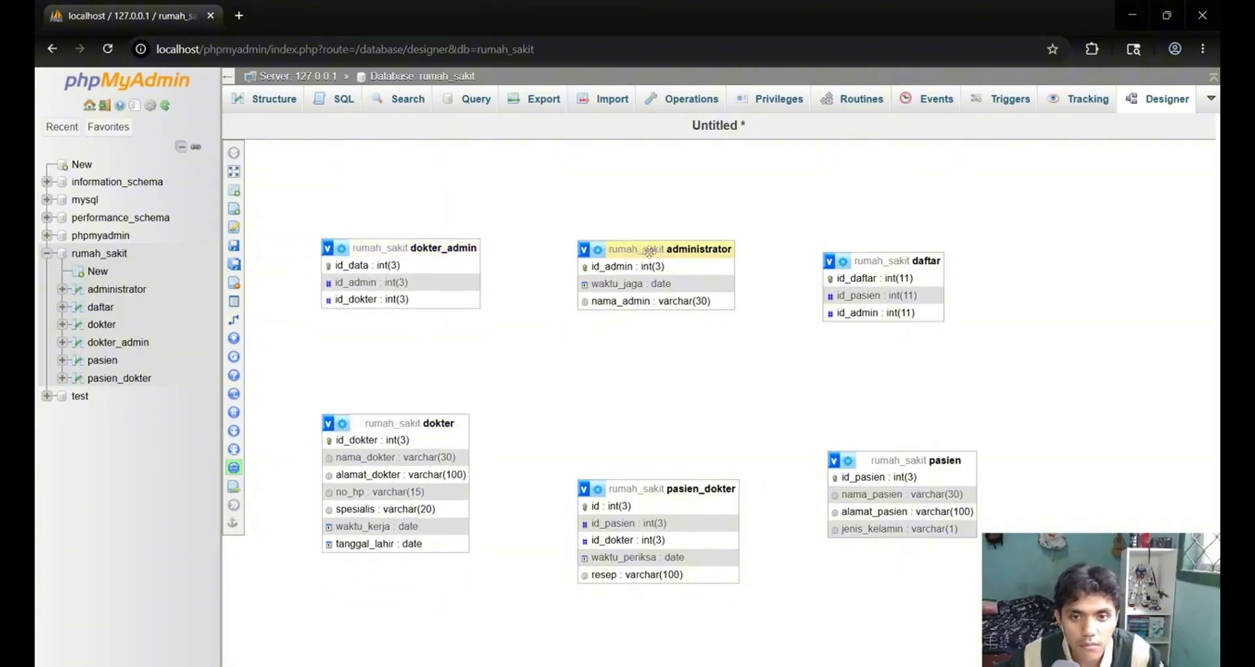
left_click_drag(916, 260, 940, 259)
left_click_drag(922, 461, 930, 489)
left_click_drag(680, 488, 680, 458)
left_click_drag(922, 488, 921, 451)
Save the Designer layout as a page named "Rumah Sakit".
mouse_move(268, 337)
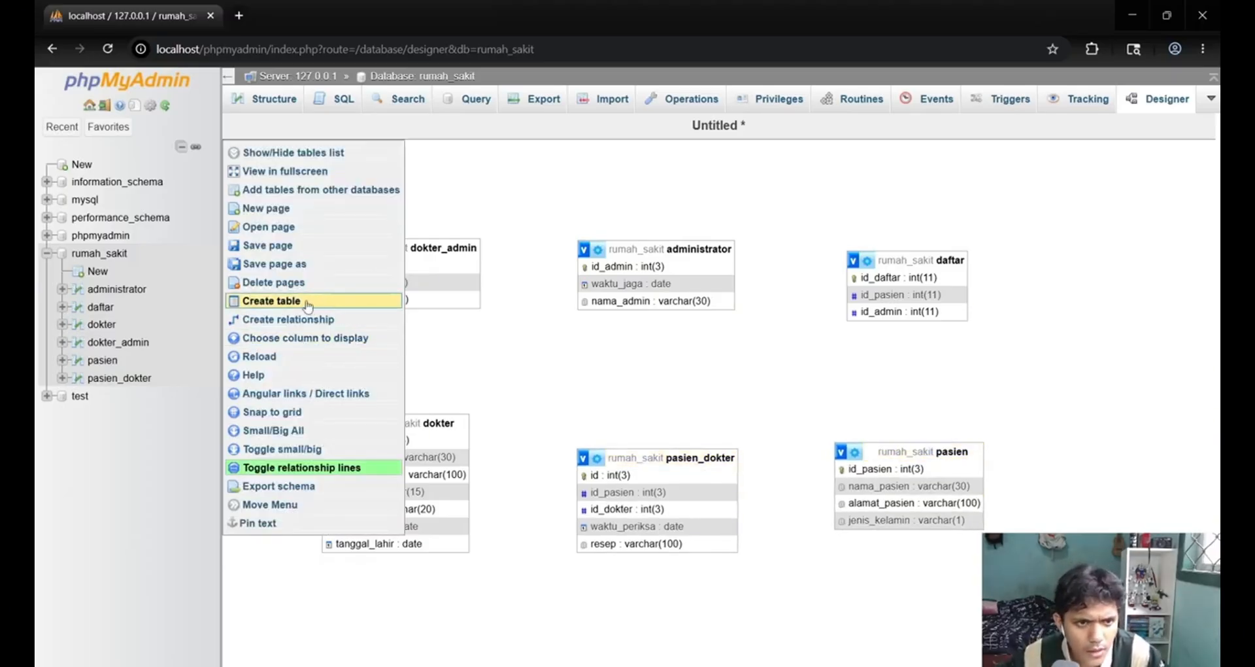
left_click(288, 245)
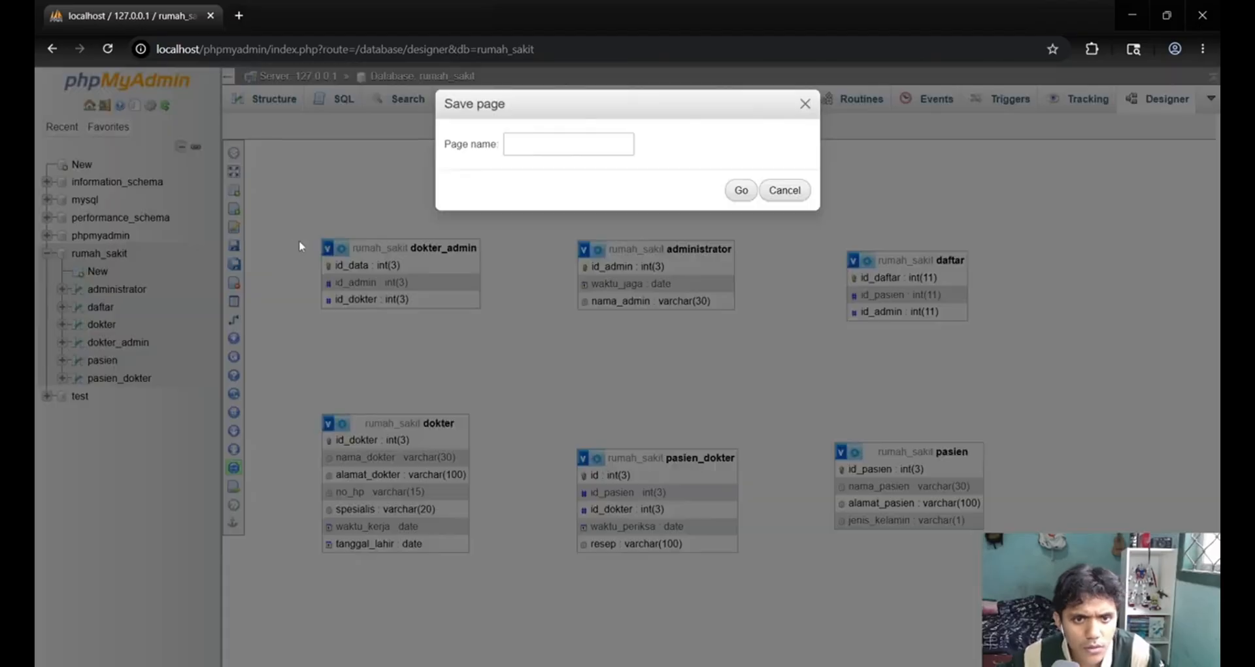
left_click(571, 143)
left_click(626, 184)
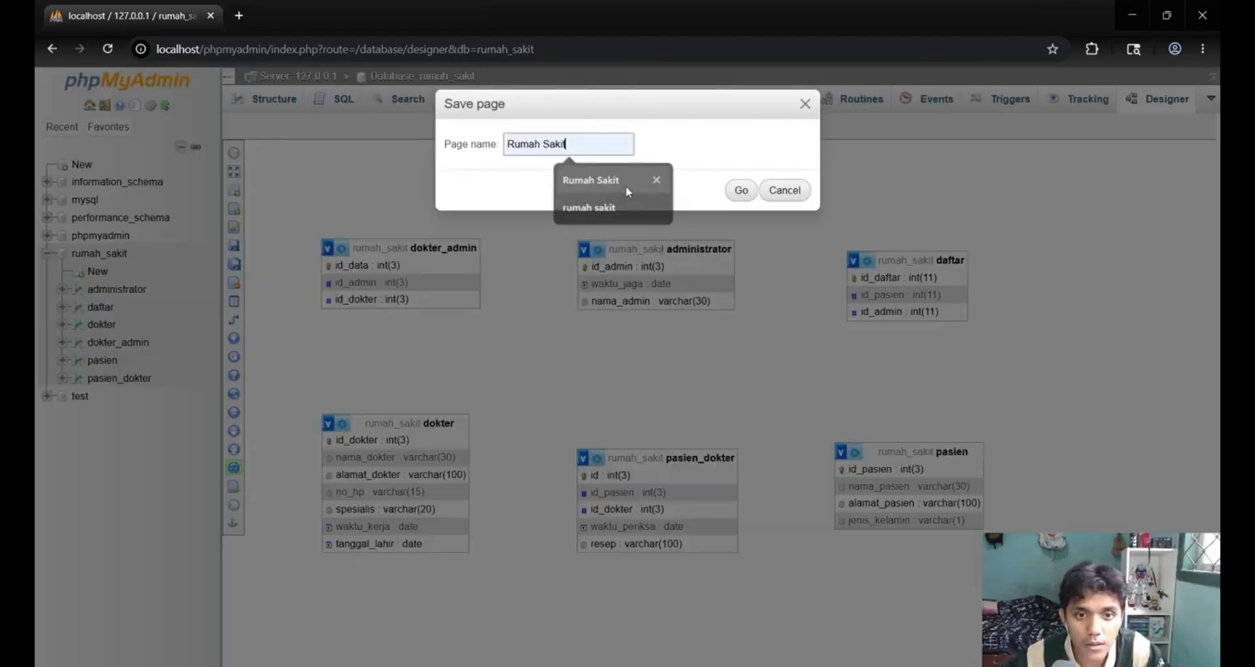
left_click(741, 192)
Create a foreign key relationship from id_pasien in pasien_dokter to the referenced key id_pasien in pasien.
mouse_move(253, 330)
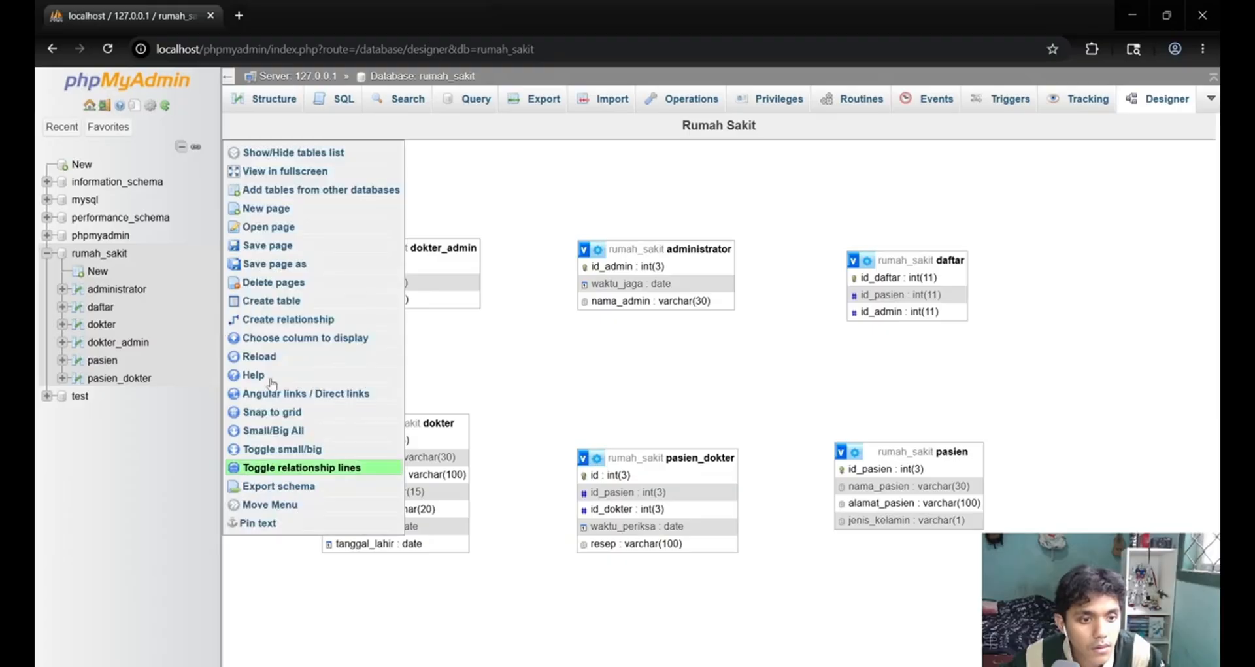
left_click(355, 322)
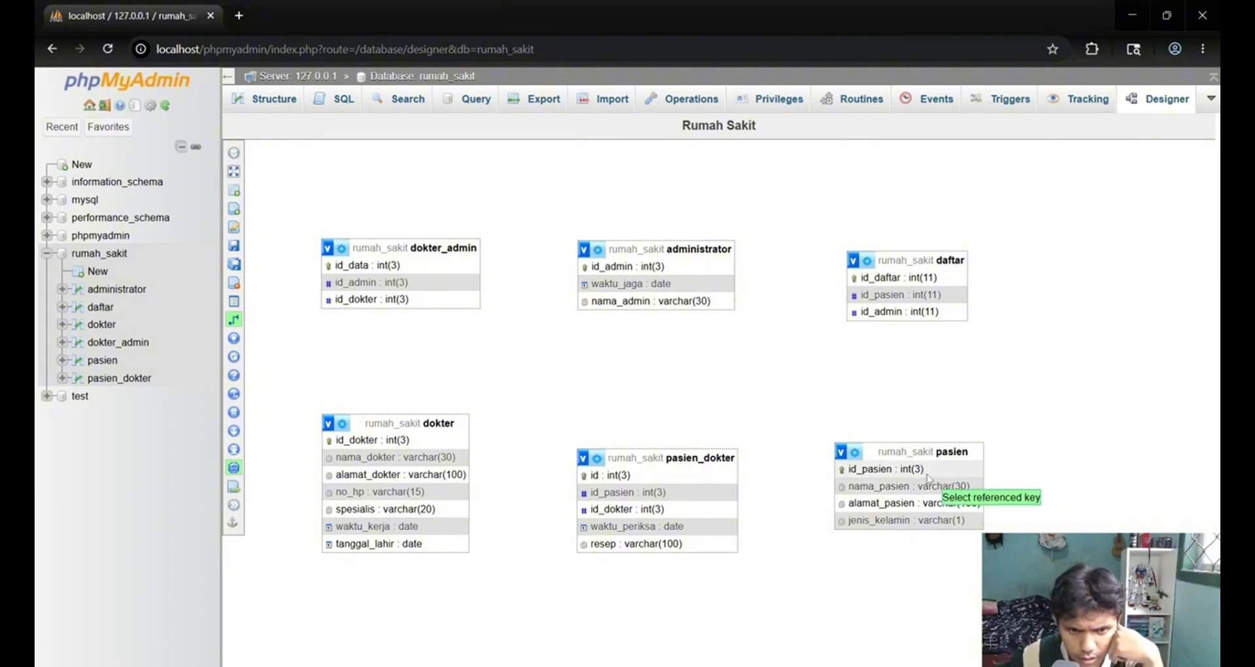
left_click(905, 469)
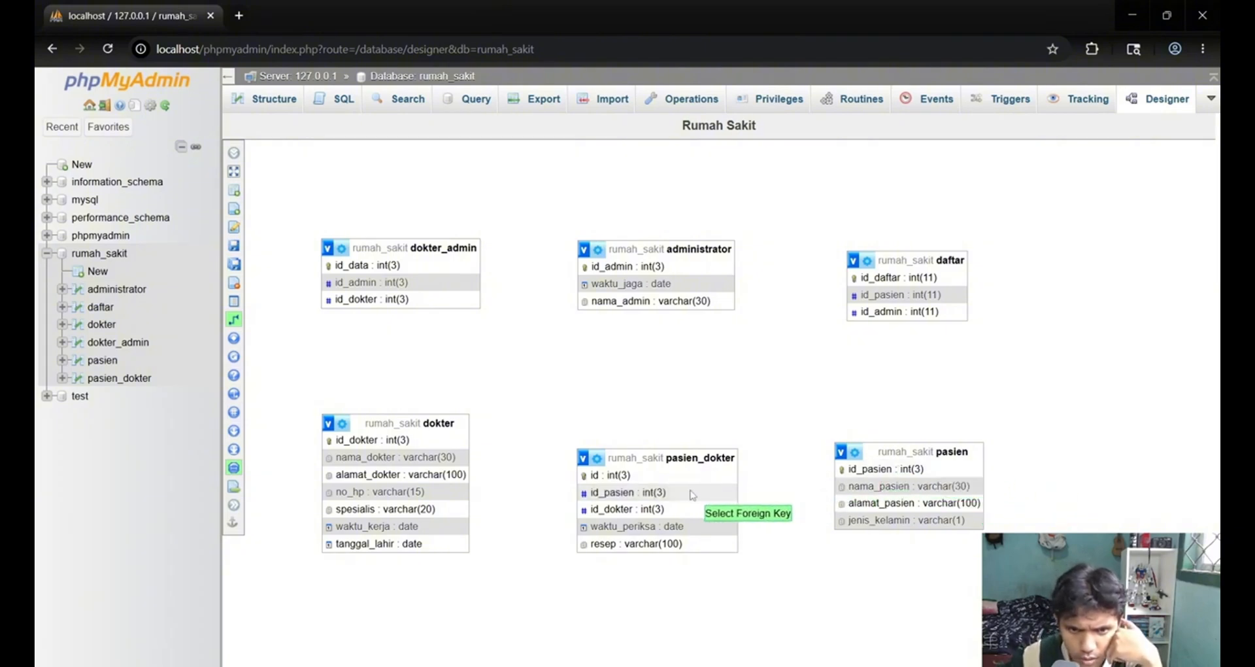
left_click(665, 493)
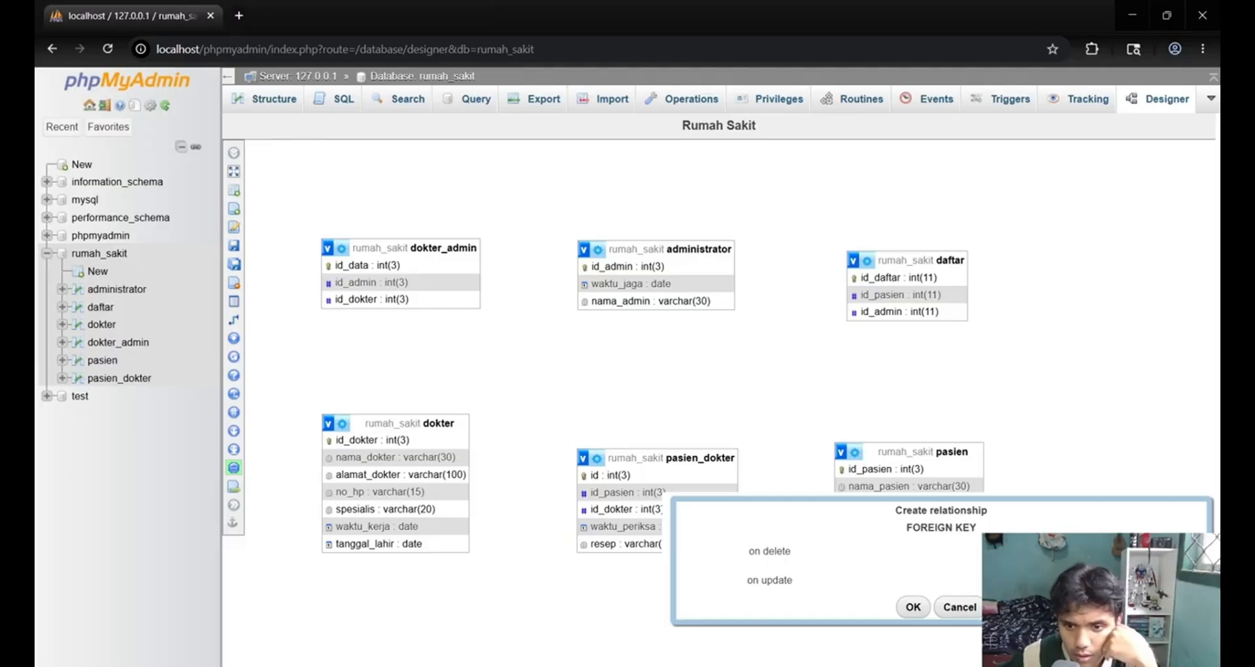
left_click(913, 607)
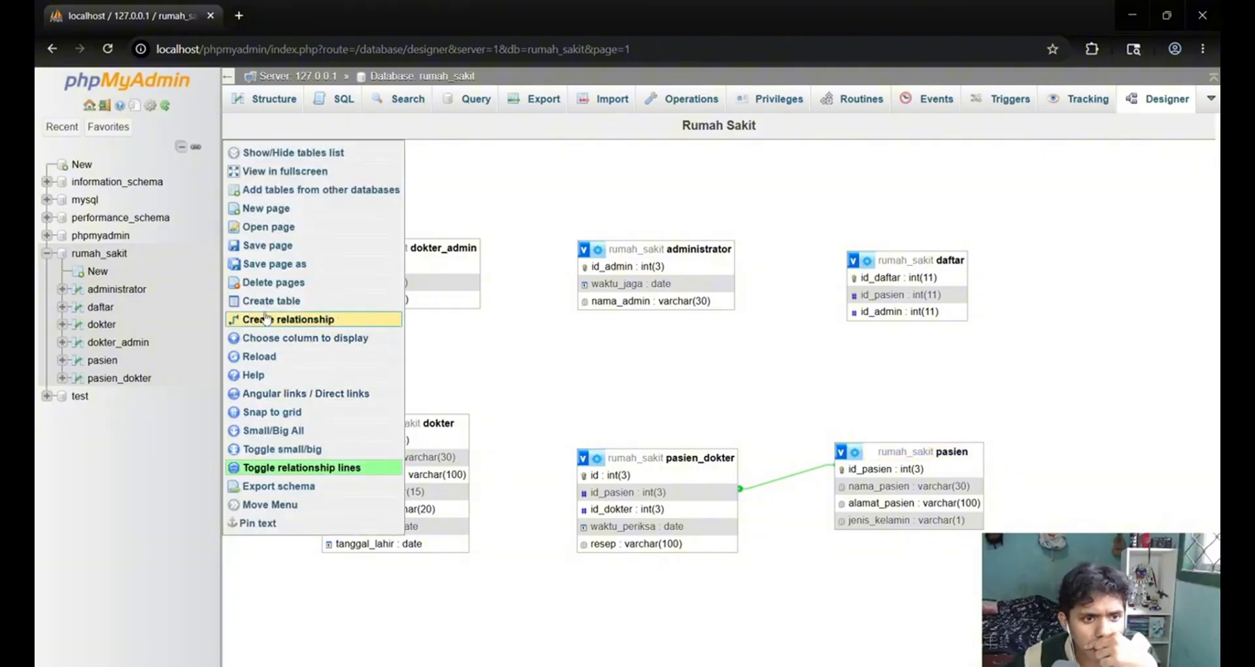
Create a foreign key relationship from id_dokter in pasien_dokter to the referenced key id_dokter in dokter.
left_click(281, 317)
left_click(375, 441)
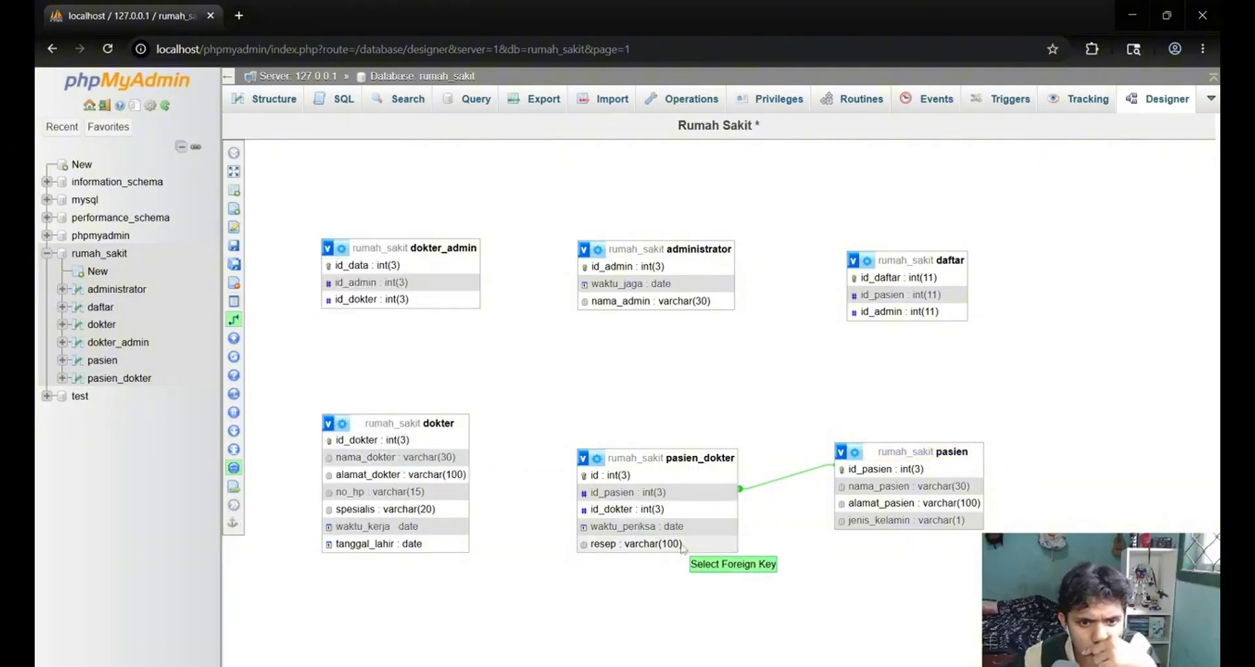
left_click(648, 511)
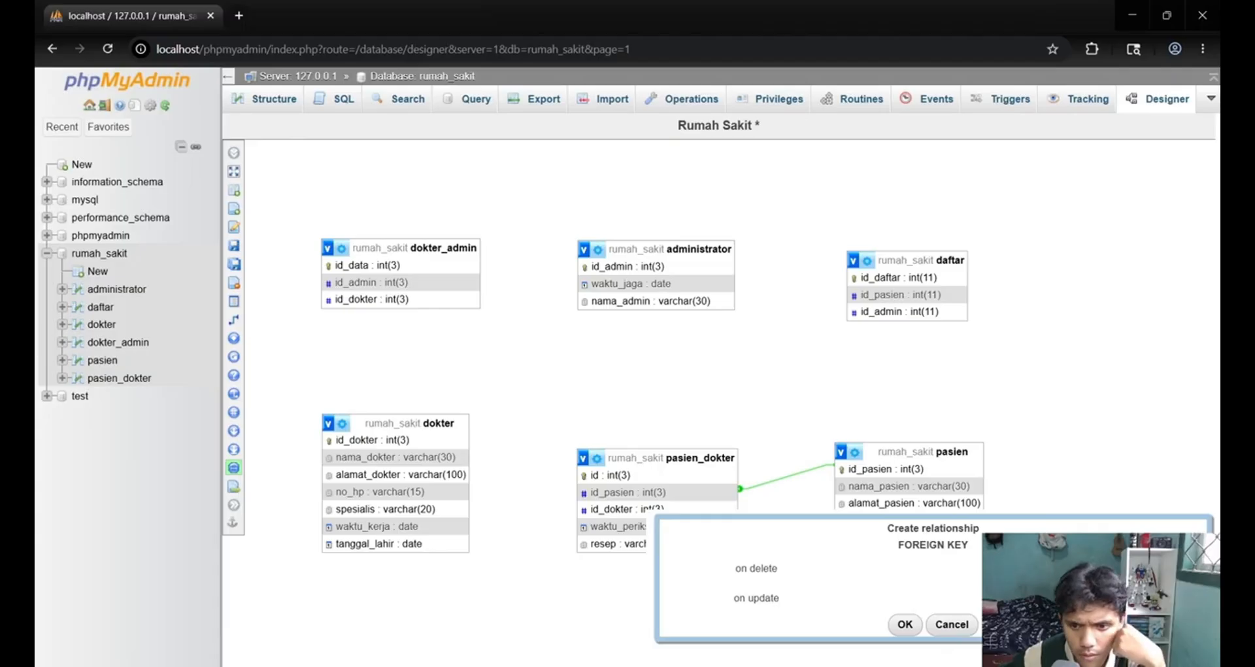
left_click(900, 628)
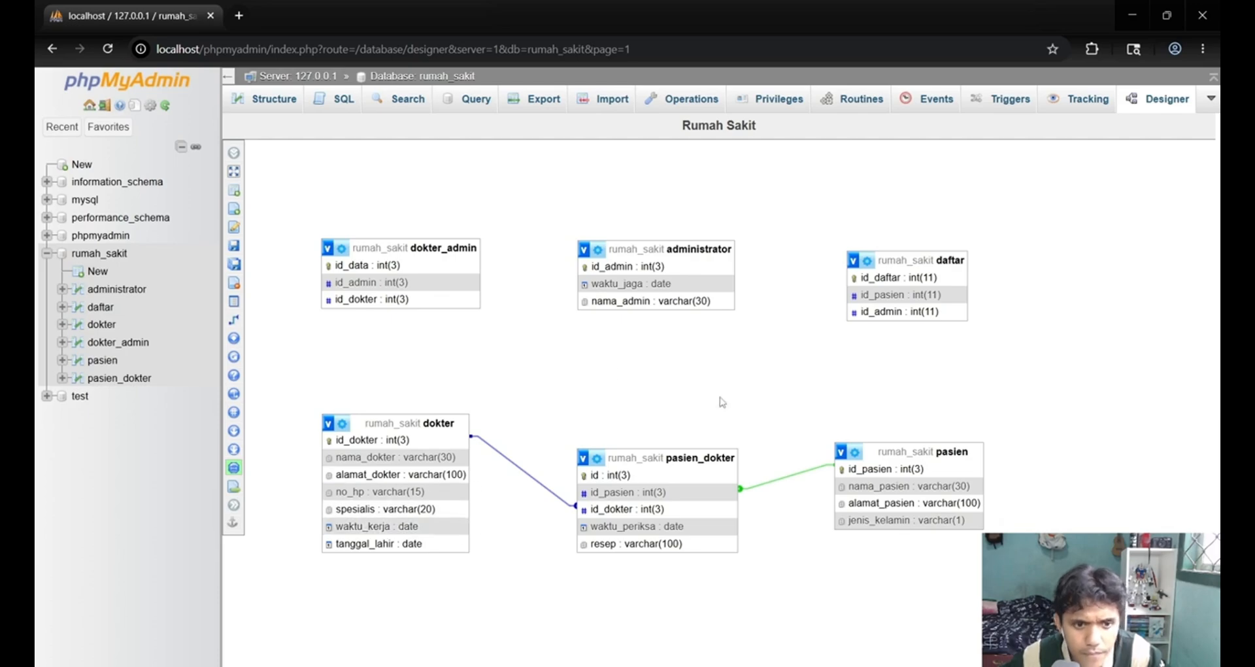
mouse_move(300, 172)
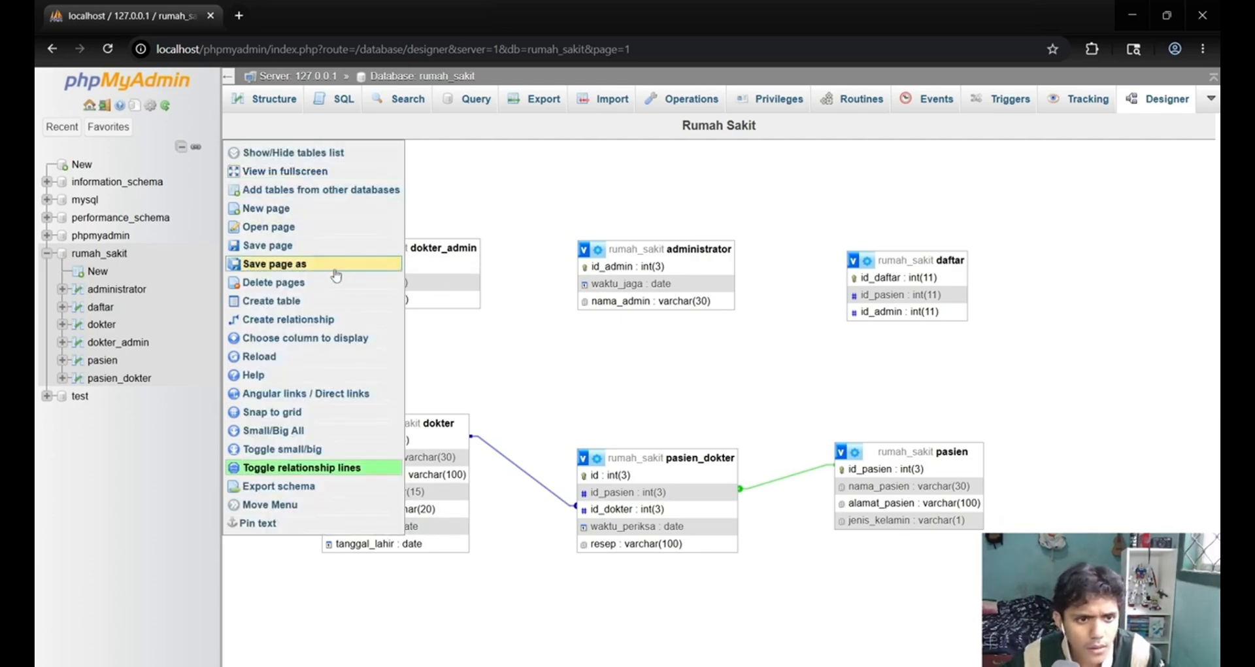
left_click(319, 319)
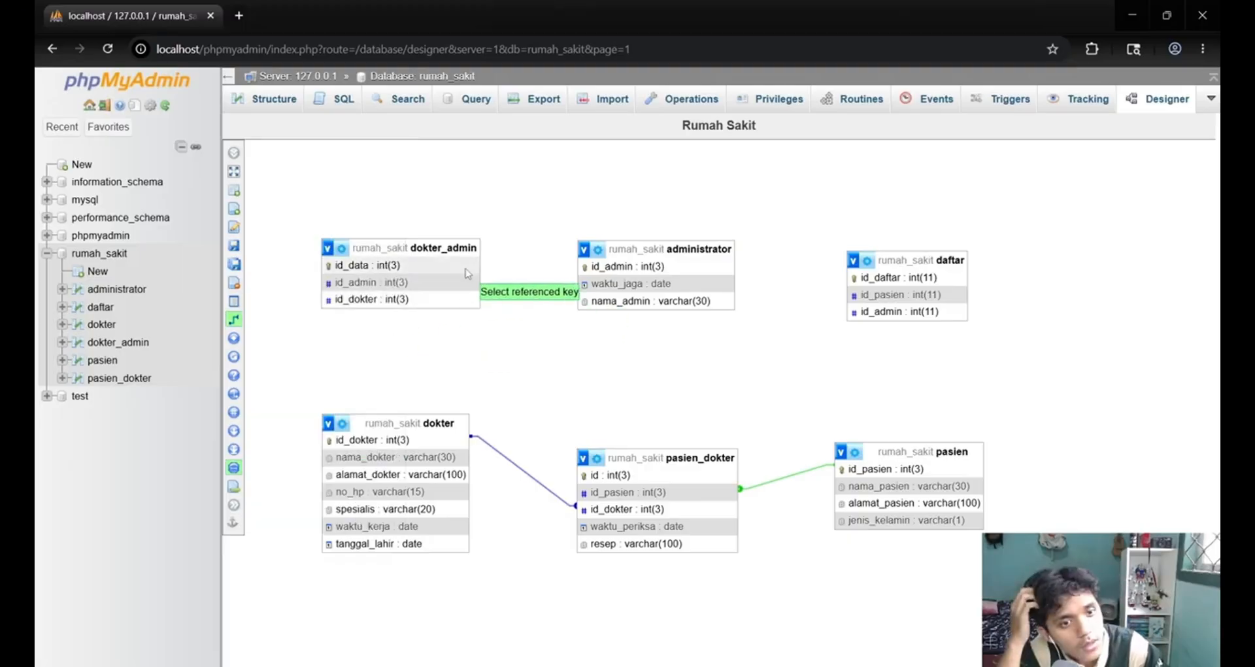
left_click(369, 301)
left_click(368, 300)
left_click(756, 415)
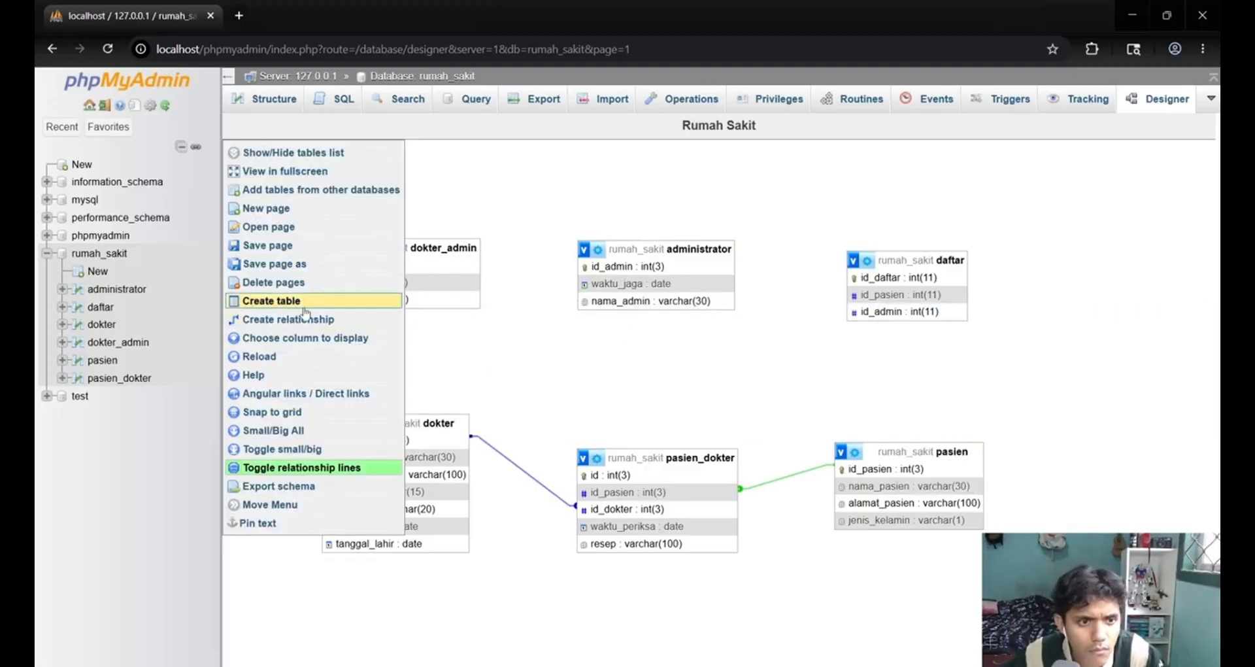
Create a foreign key relationship between id_admin in administrator and id_admin in dokter_admin, with CASCADE on delete and on update.
left_click(301, 319)
left_click(600, 270)
left_click(387, 284)
left_click(955, 342)
left_click(951, 378)
left_click(956, 370)
left_click(952, 406)
left_click(793, 399)
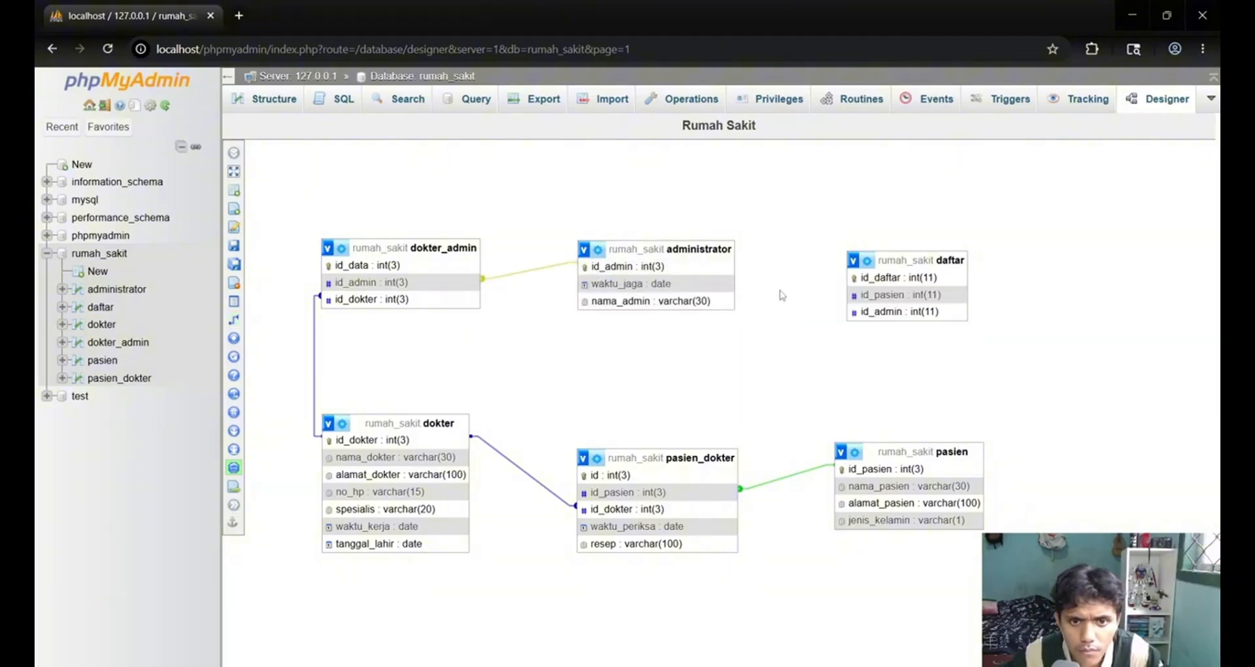
Create a foreign key relationship between id_pasien in pasien and id_pasien in daftar, with CASCADE on delete and on update.
left_click(295, 320)
left_click(865, 468)
left_click(872, 296)
left_click(1097, 359)
left_click(1096, 394)
left_click(1098, 386)
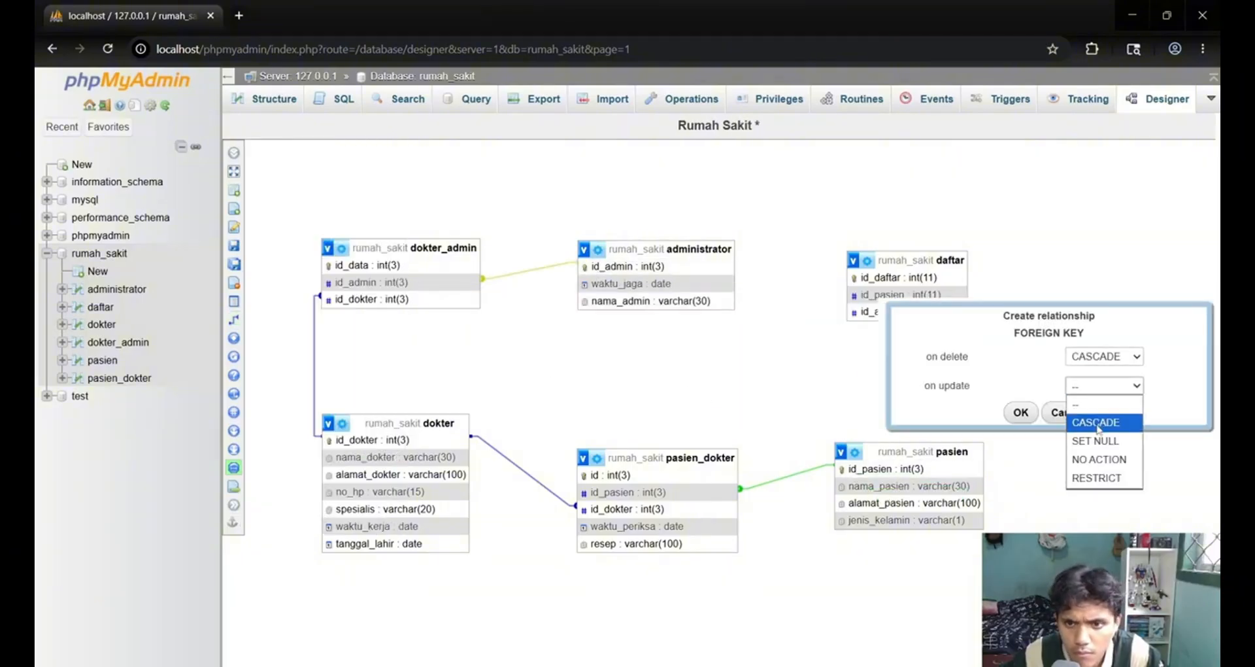
left_click(1096, 422)
left_click(1021, 412)
Try a CASCADE relationship picking id_admin in daftar before id_admin in administrator, and delete that relationship.
left_click(295, 320)
left_click(878, 313)
left_click(657, 267)
left_click(1035, 332)
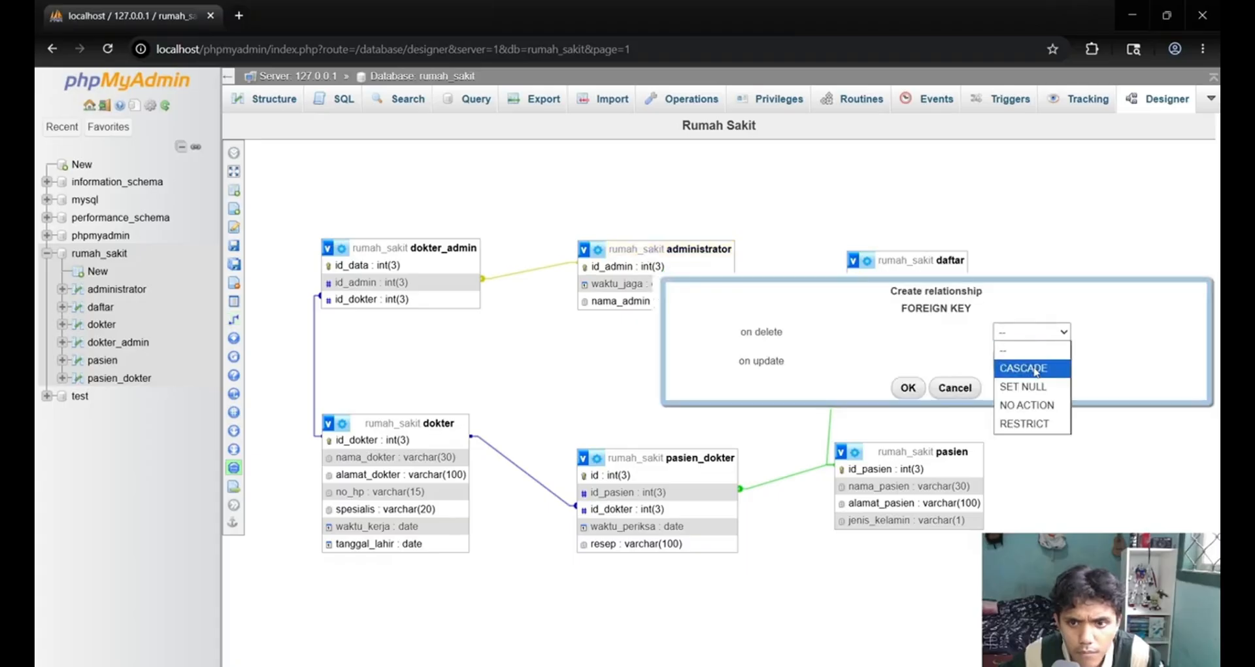
left_click(1030, 368)
left_click(1035, 361)
left_click(1029, 396)
left_click(909, 387)
left_click(738, 263)
left_click(954, 290)
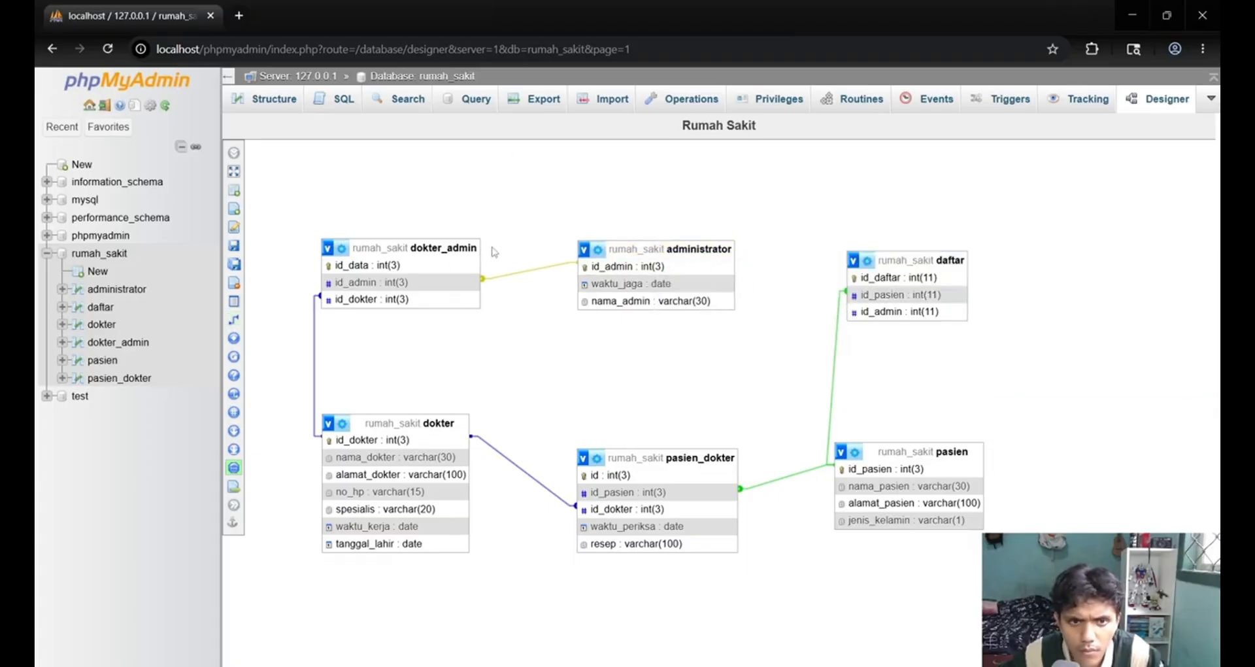
Try a CASCADE relationship between id_pasien in daftar and id_admin in administrator, and delete that relationship.
mouse_move(234, 320)
left_click(304, 324)
left_click(880, 295)
left_click(681, 265)
left_click(1051, 323)
left_click(1045, 359)
left_click(1050, 351)
left_click(1045, 387)
left_click(934, 377)
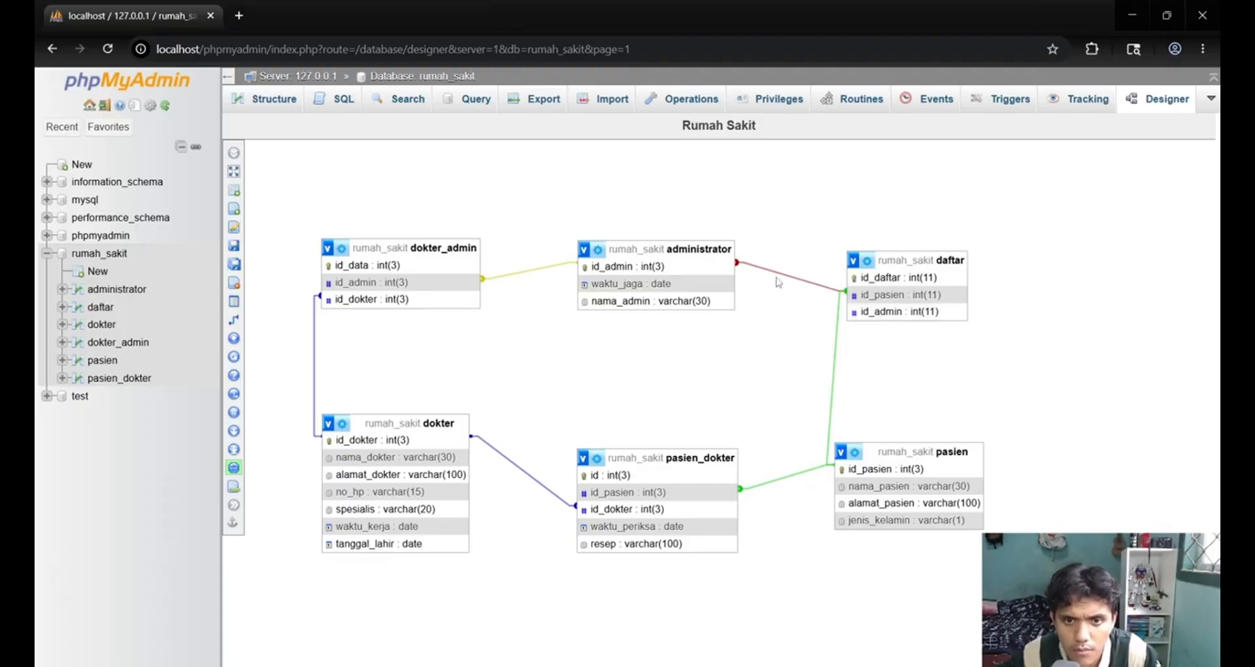
left_click(738, 264)
left_click(952, 293)
Create a foreign key relationship from id_admin in administrator to id_admin in daftar.
left_click(304, 320)
left_click(628, 266)
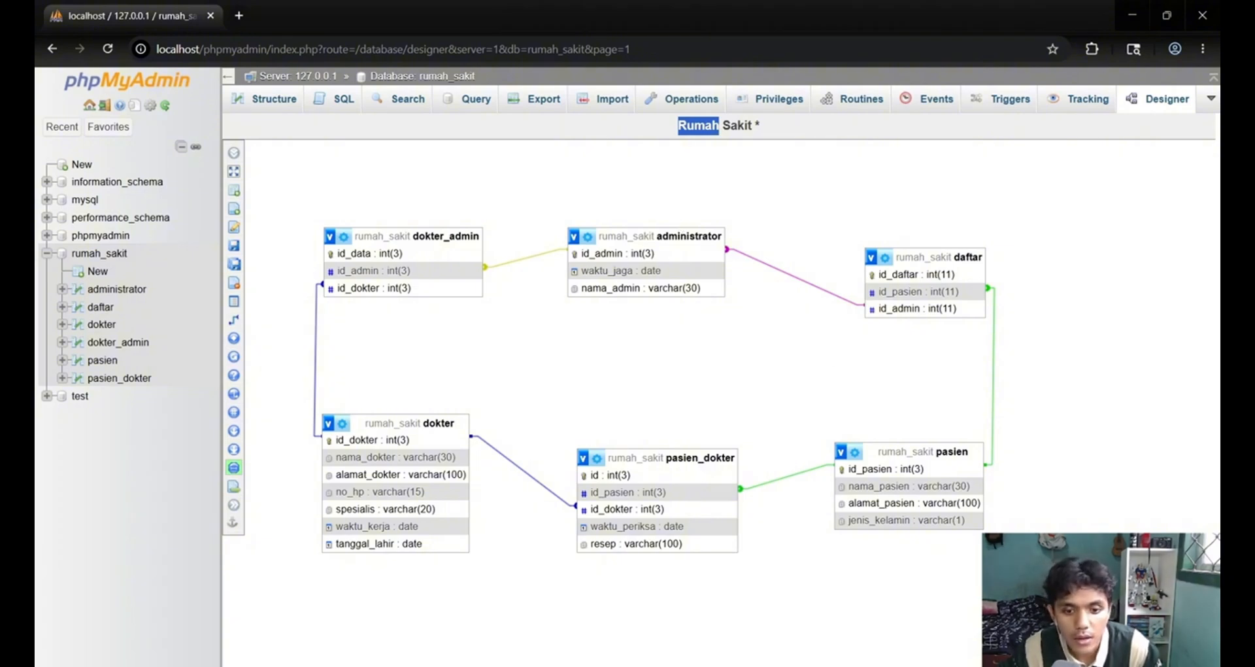
Open the form for inserting new rows into the pasien table of rumah_sakit.
left_click(279, 110)
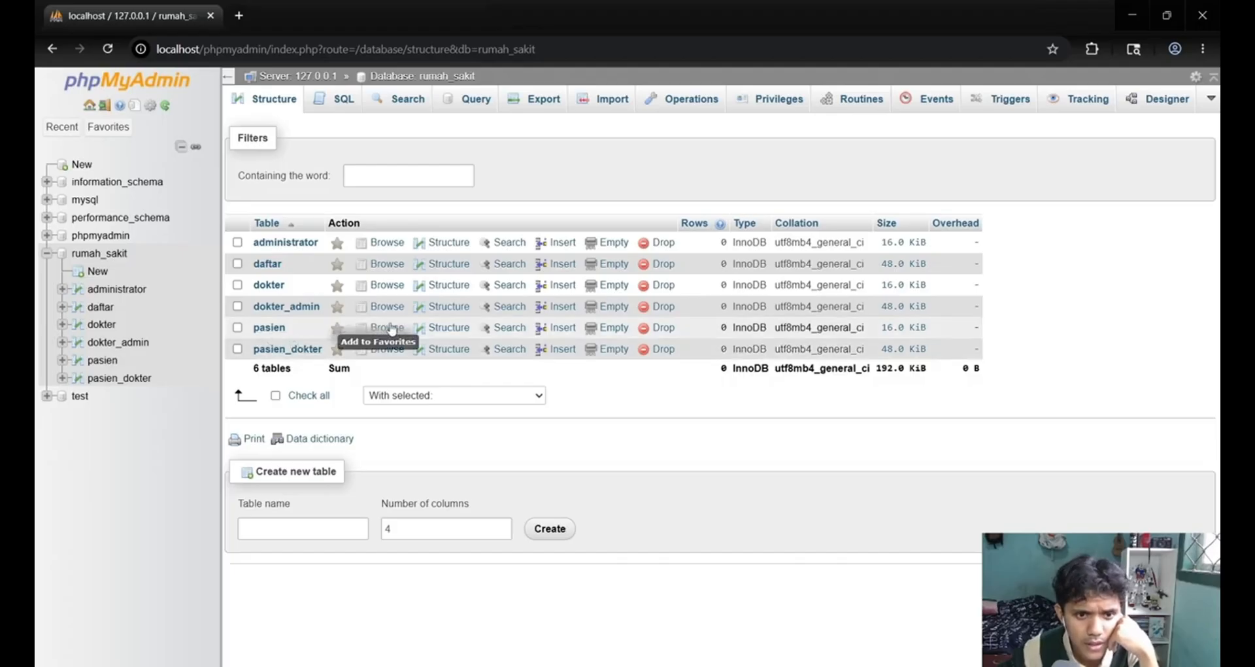
left_click(269, 327)
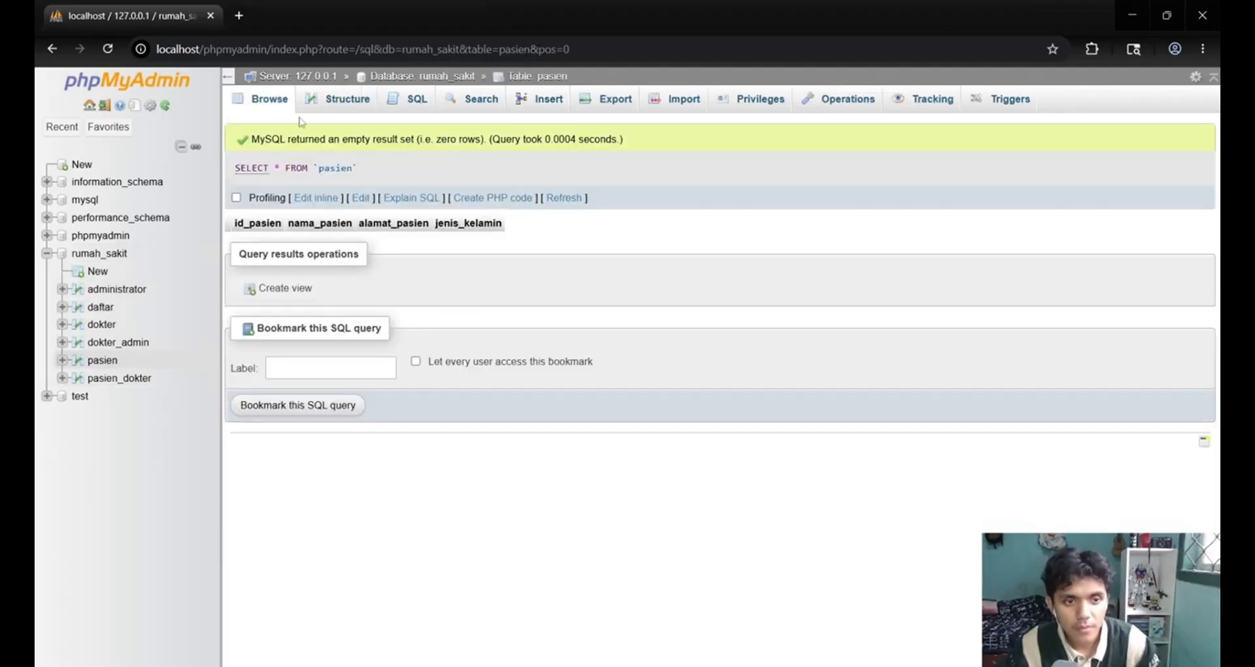
left_click(100, 362)
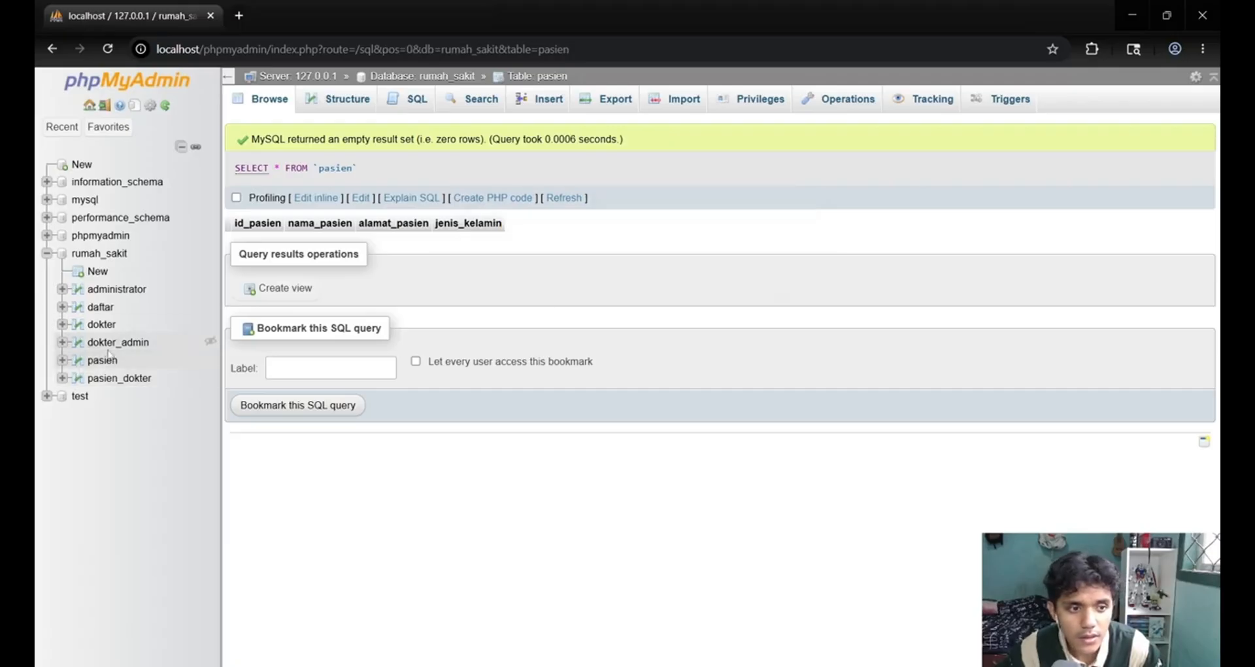
left_click(542, 108)
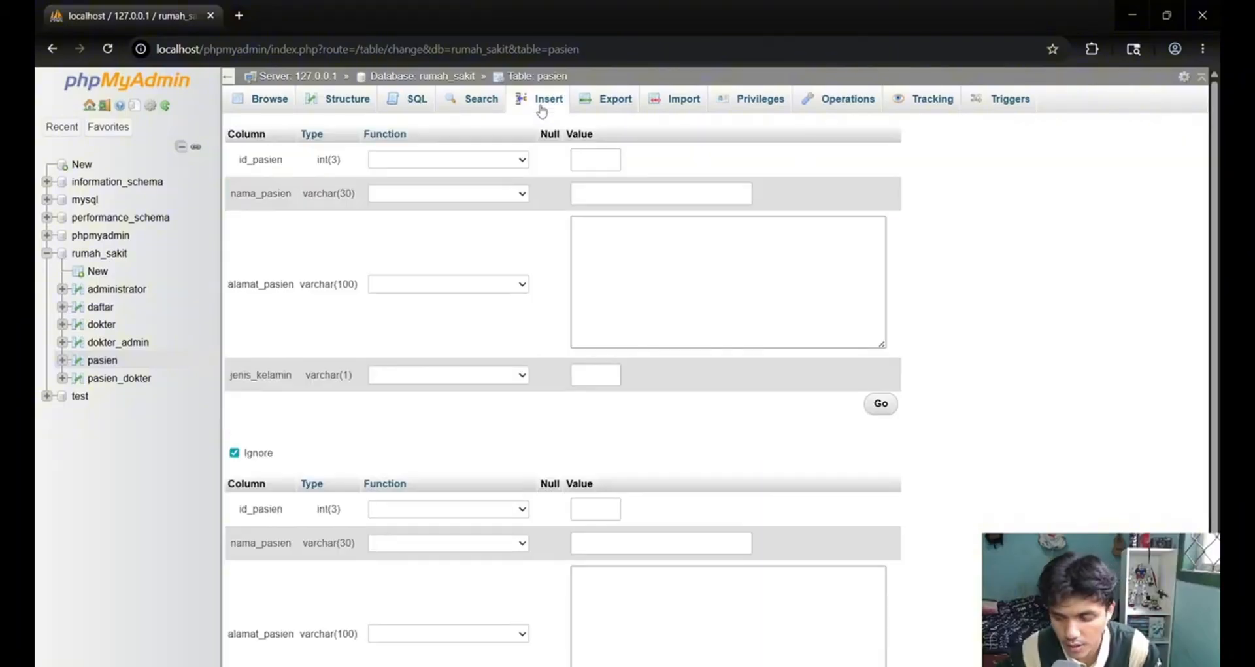
Enter a pasien record with id_pasien 001, the patient's name and address, and jenis_kelamin L, and submit it.
left_click(590, 167)
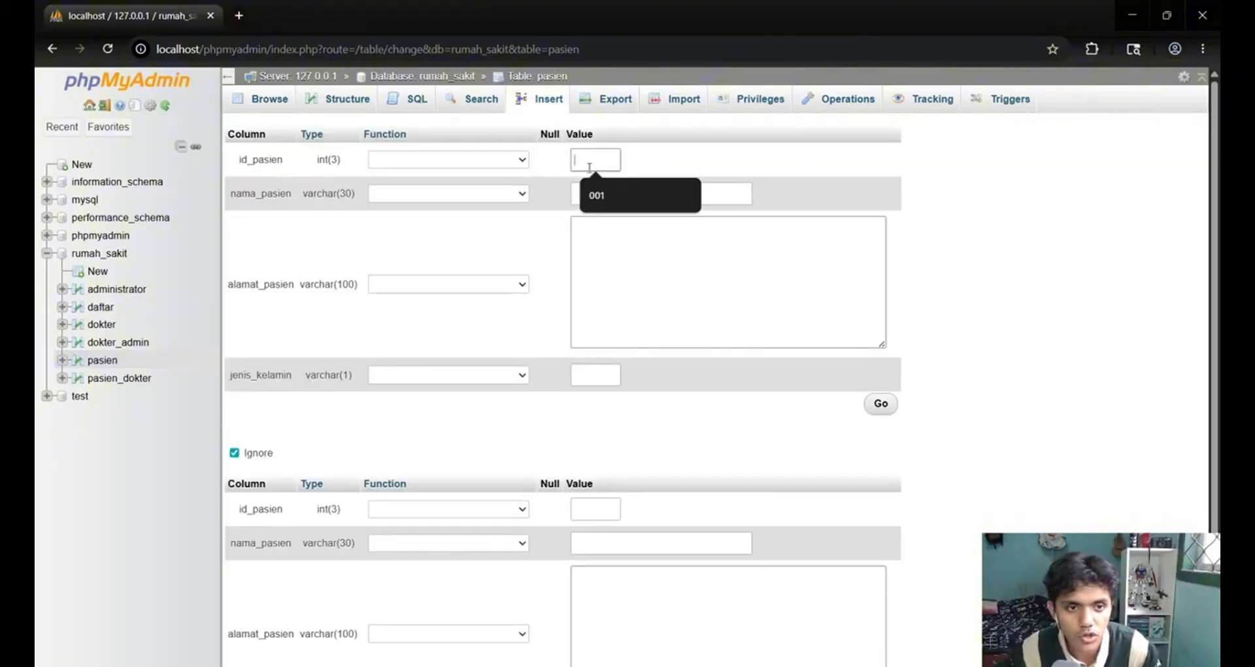
left_click(608, 195)
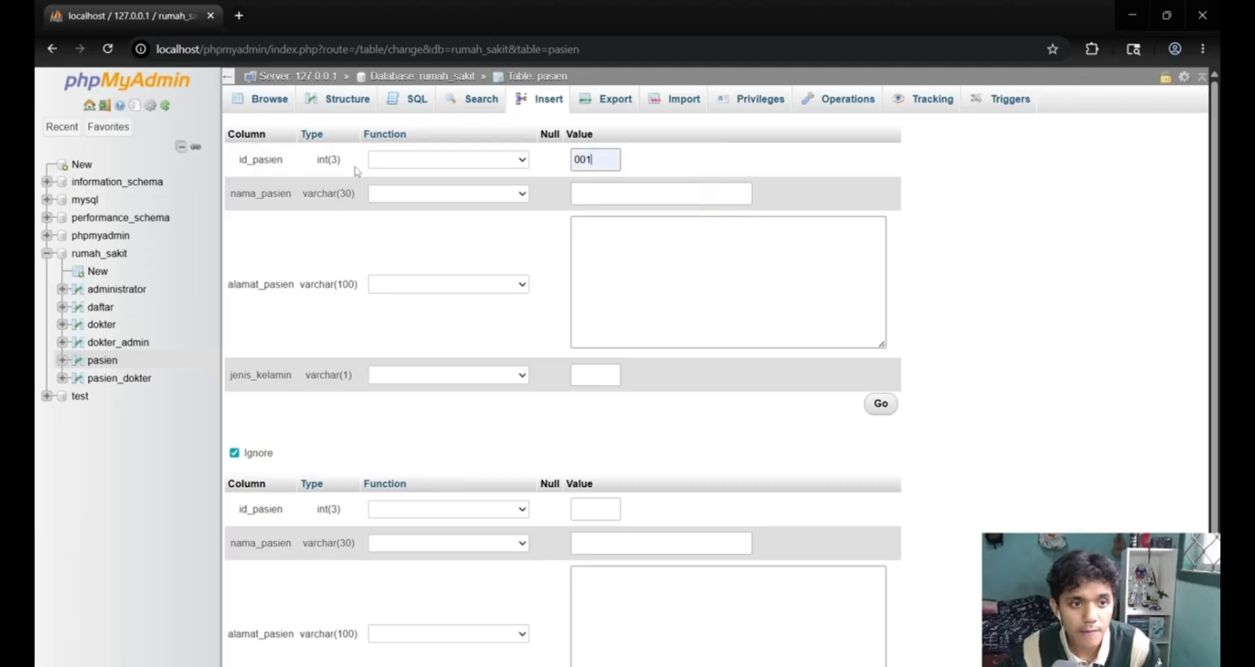
left_click(624, 194)
left_click(666, 232)
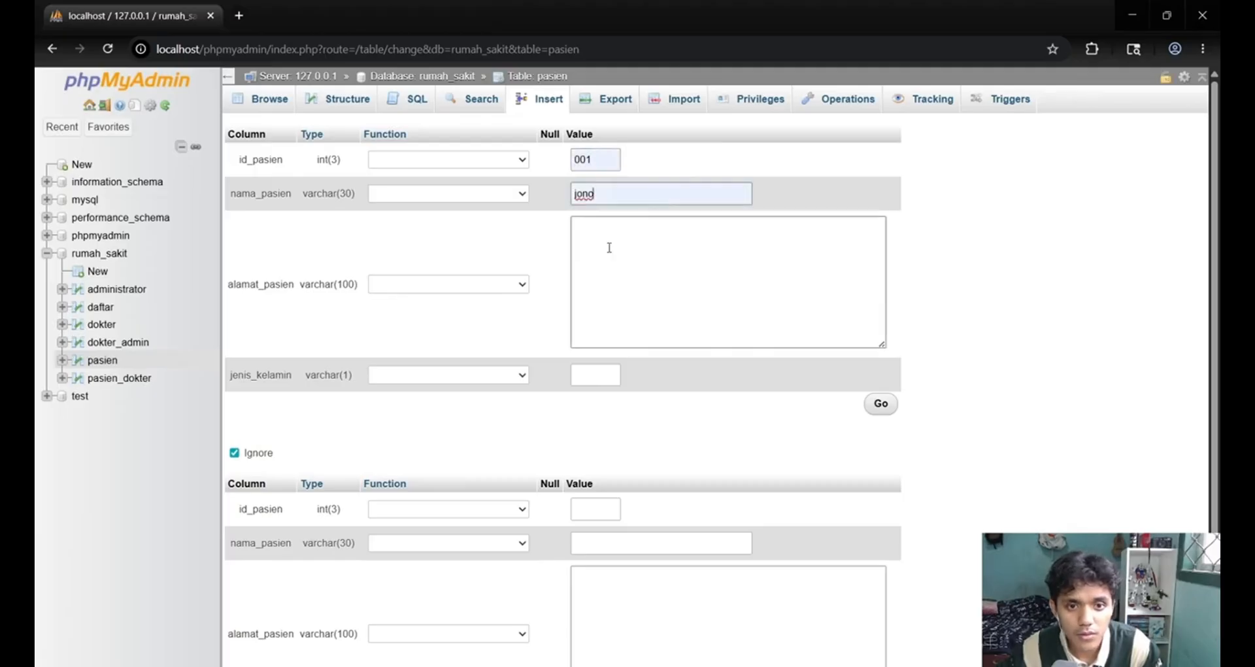
left_click(657, 272)
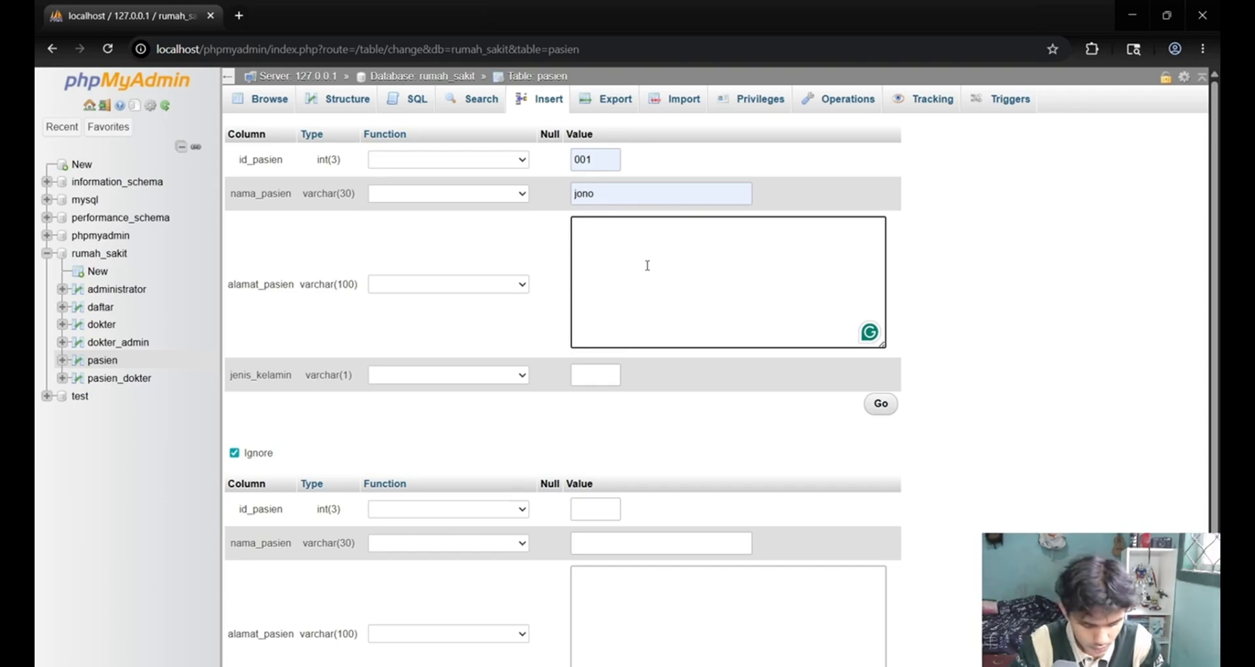
type("ban")
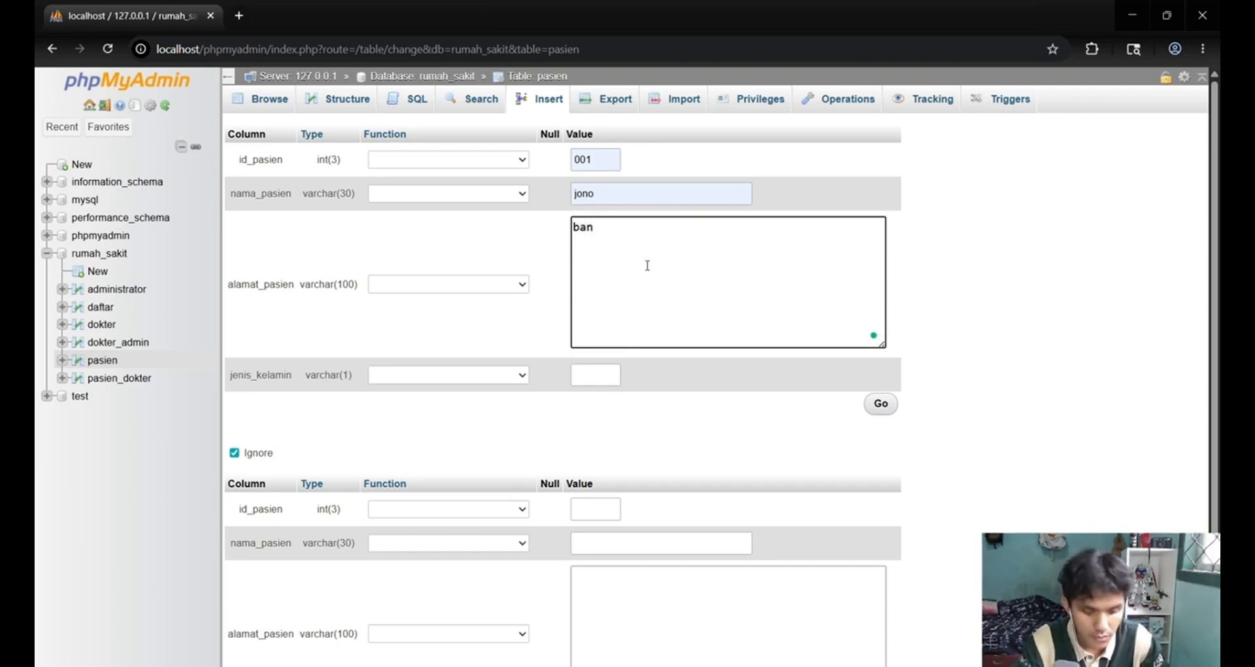
type("yumas")
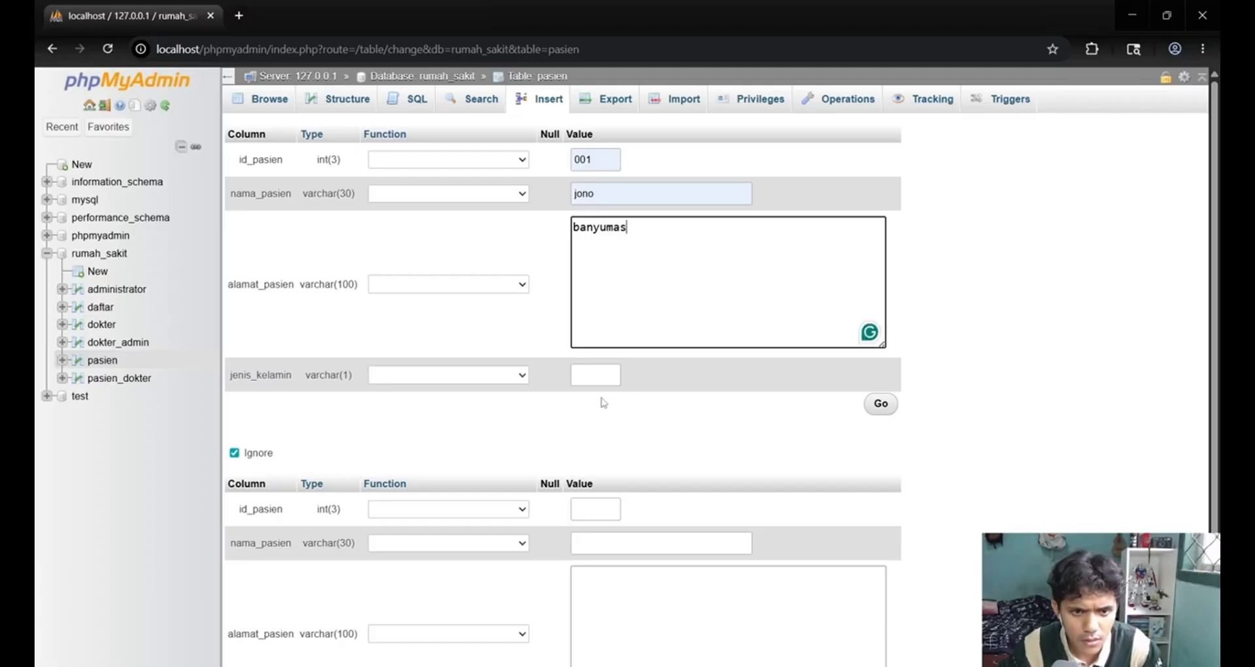
left_click(595, 376)
type("L")
key("Return")
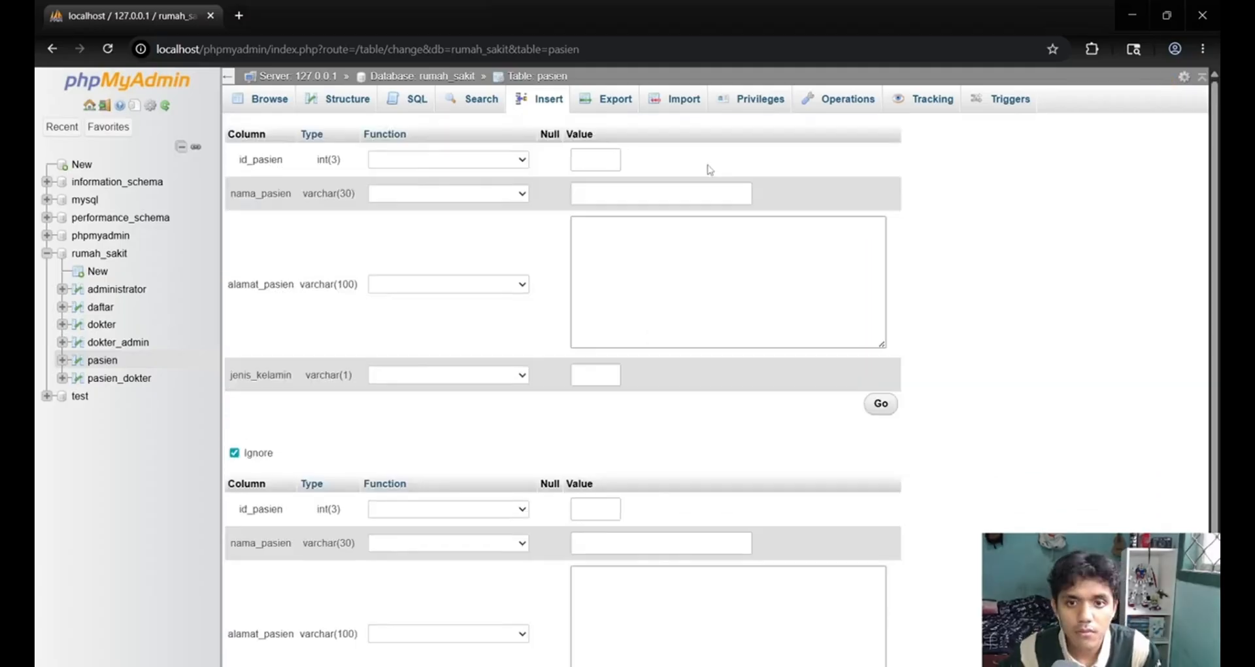
left_click(597, 158)
scroll(720, 241, "down", 4)
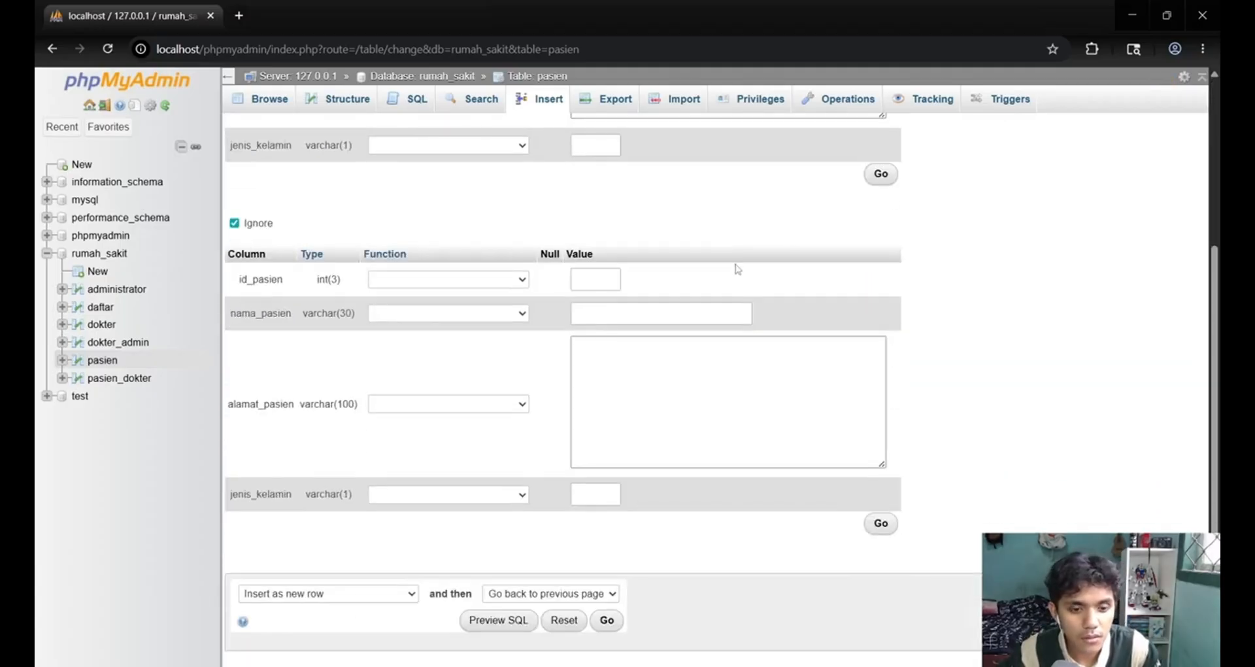
scroll(737, 266, "up", 4)
scroll(833, 292, "down", 3)
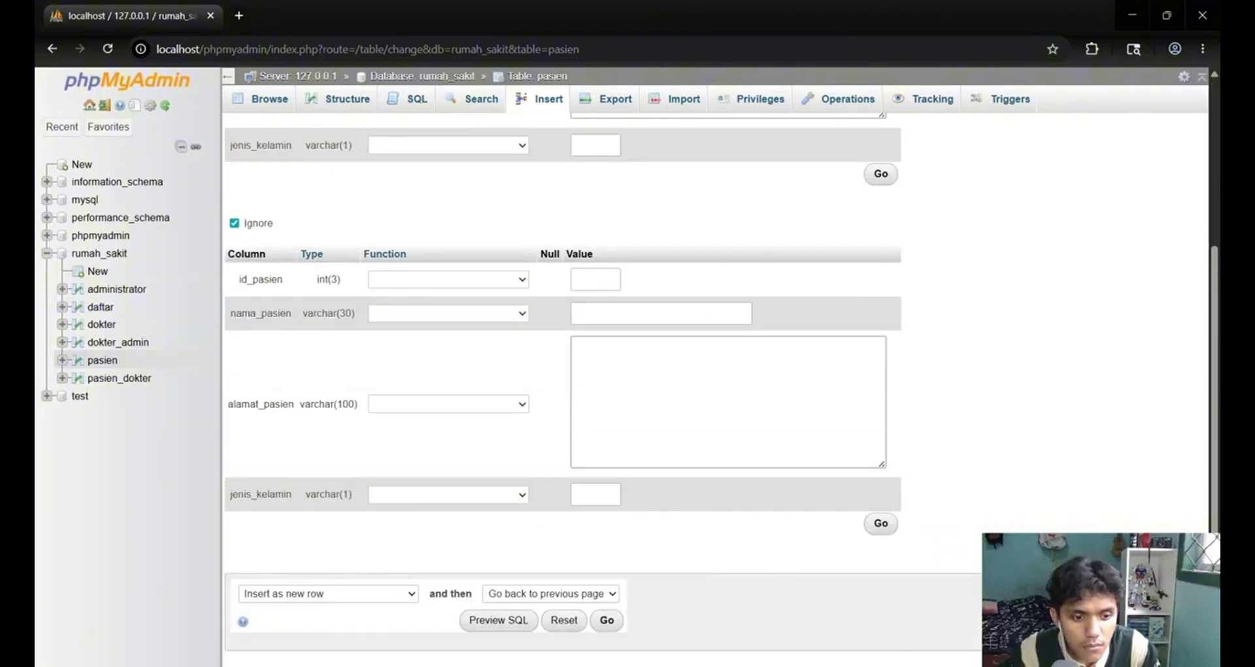
scroll(664, 626, "up", 3)
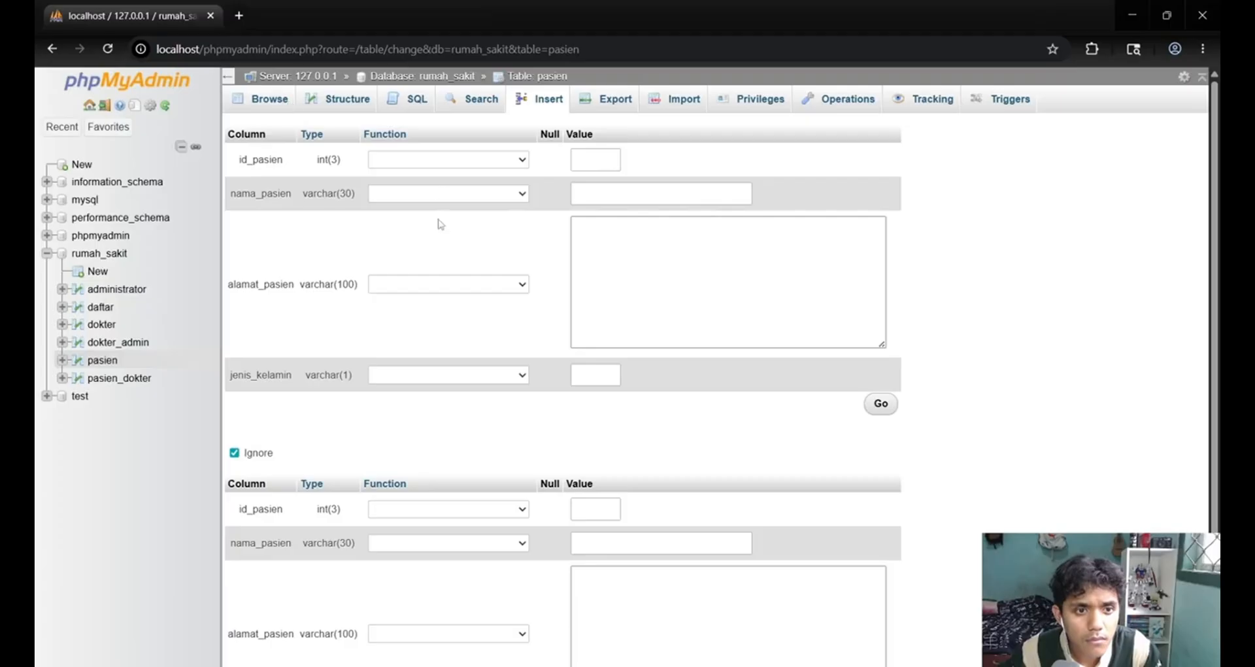
Fill the first pasien row with id_pasien 001, the patient's name and jenis_kelamin L.
left_click(613, 166)
left_click(623, 197)
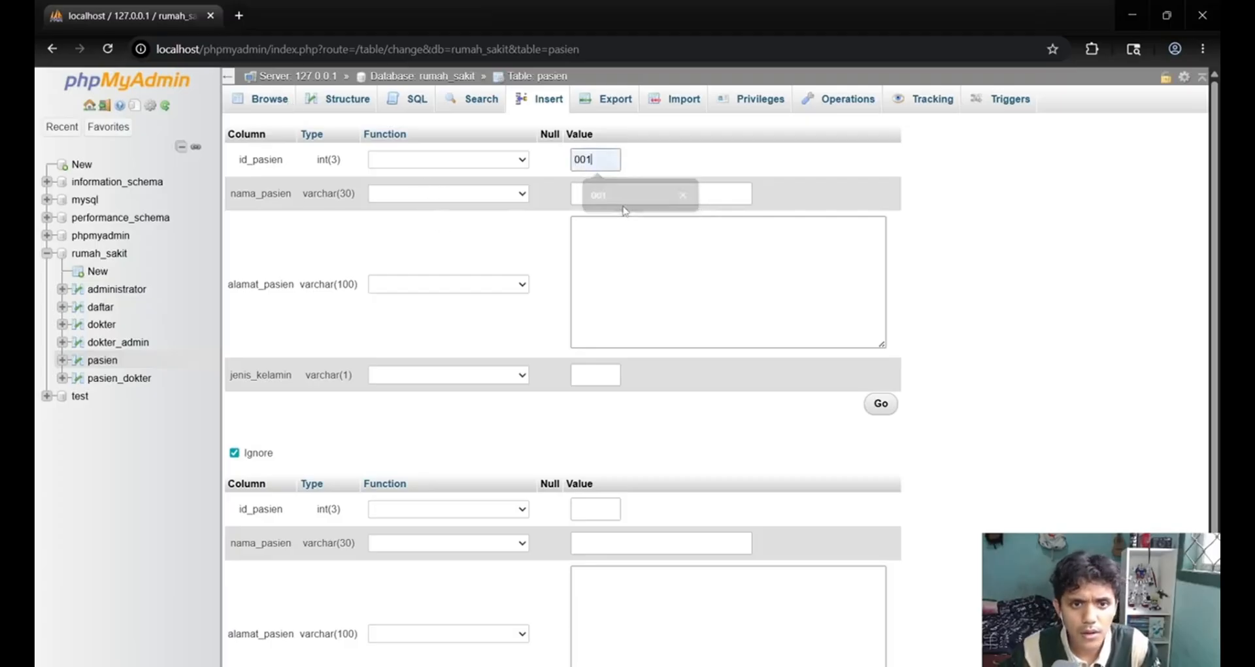
left_click(625, 199)
left_click(665, 229)
left_click(675, 264)
left_click(588, 378)
left_click(584, 414)
Fill in id_pasien 002 to 005, the patients' names and their jenis_kelamin in the following pasien rows.
scroll(585, 392, "down", 3)
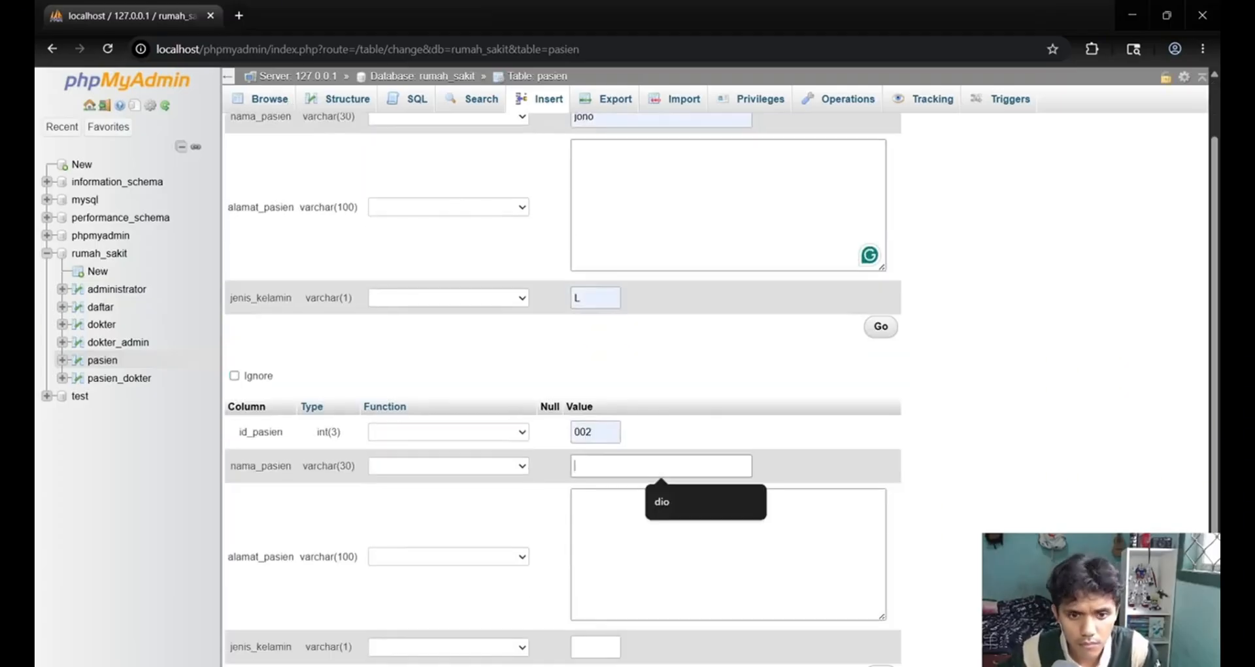
left_click(586, 334)
left_click(605, 393)
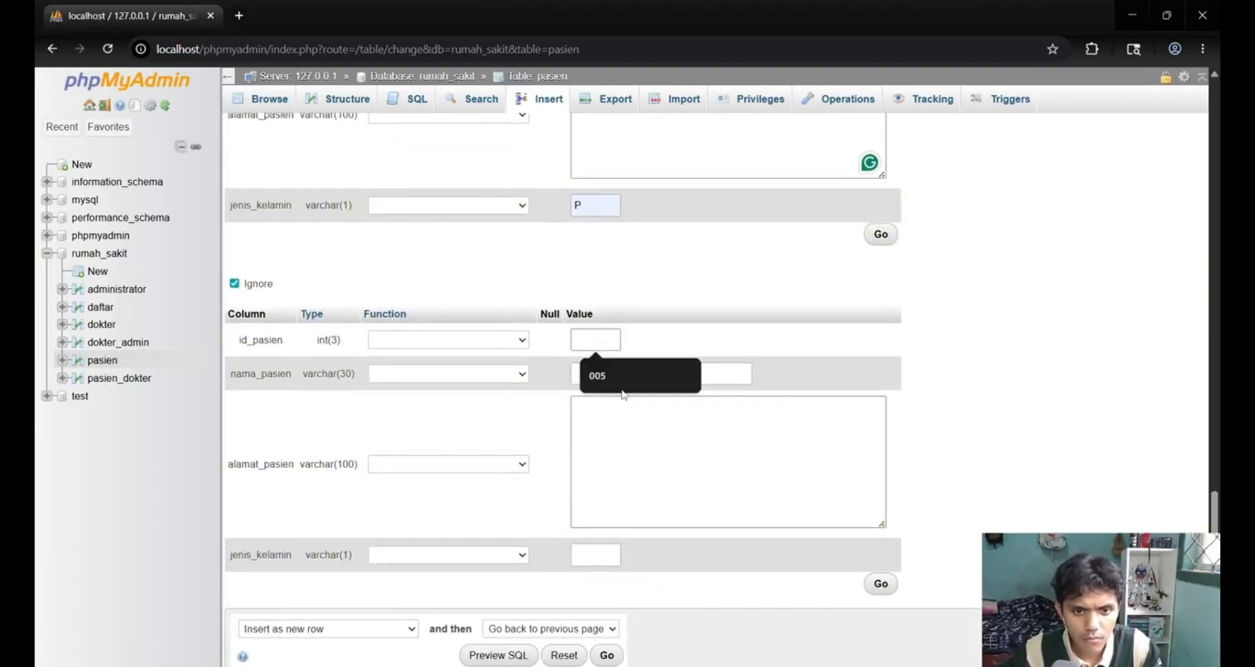
left_click(622, 392)
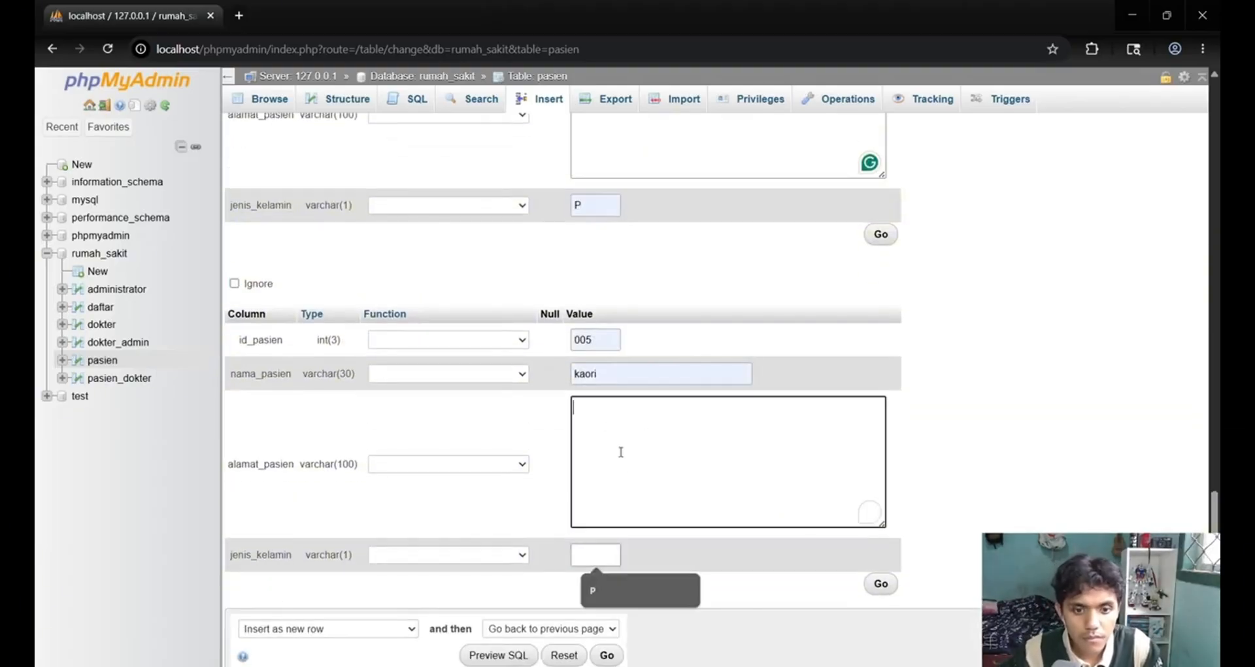
Fill in each patient's alamat_pasien in the five prepared rows and insert the records into pasien.
left_click(612, 462)
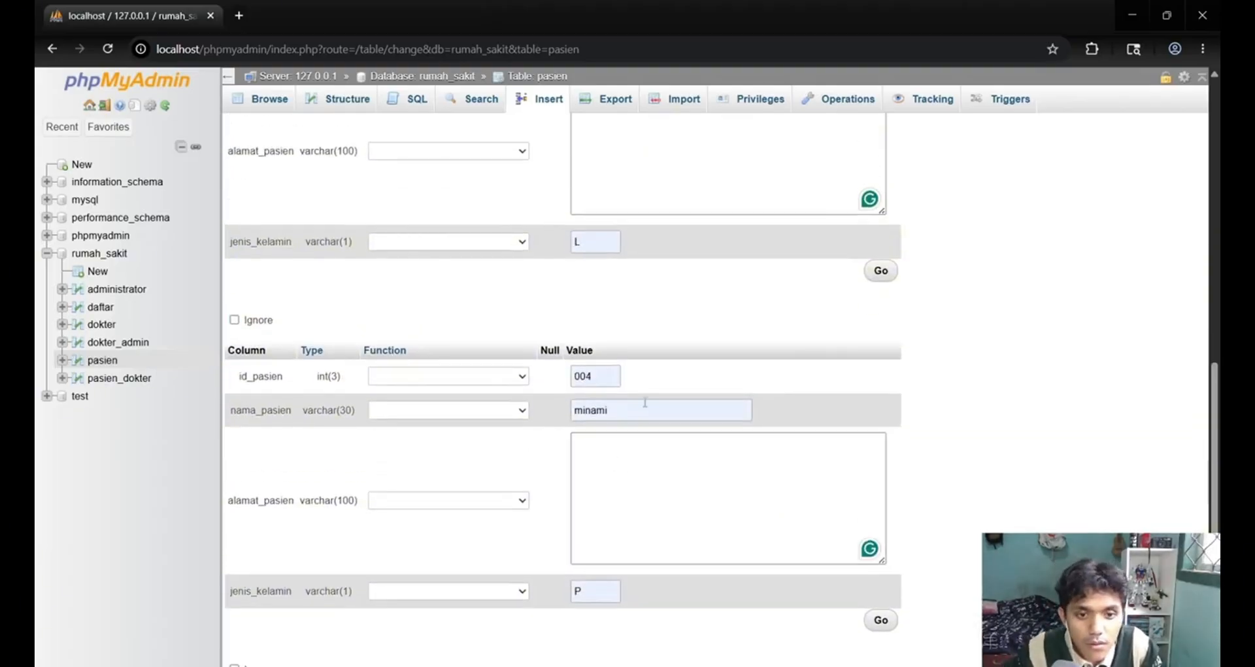
type("suko")
scroll(628, 492, "up", 3)
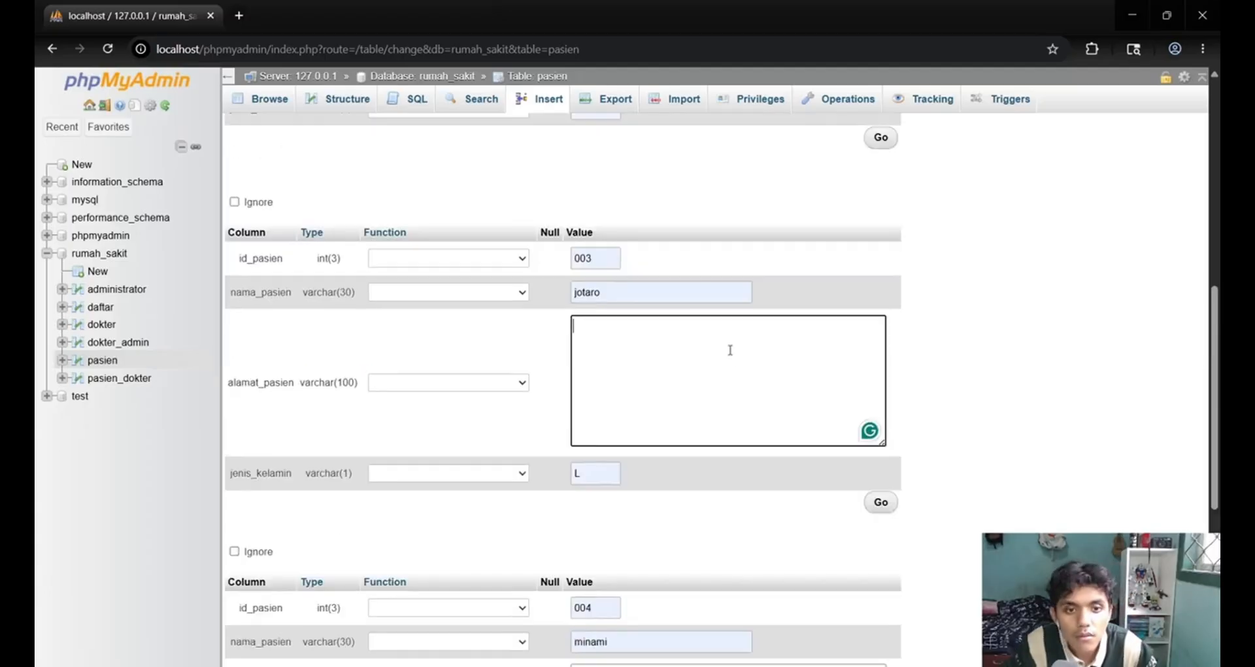
left_click(664, 378)
type("pringombo")
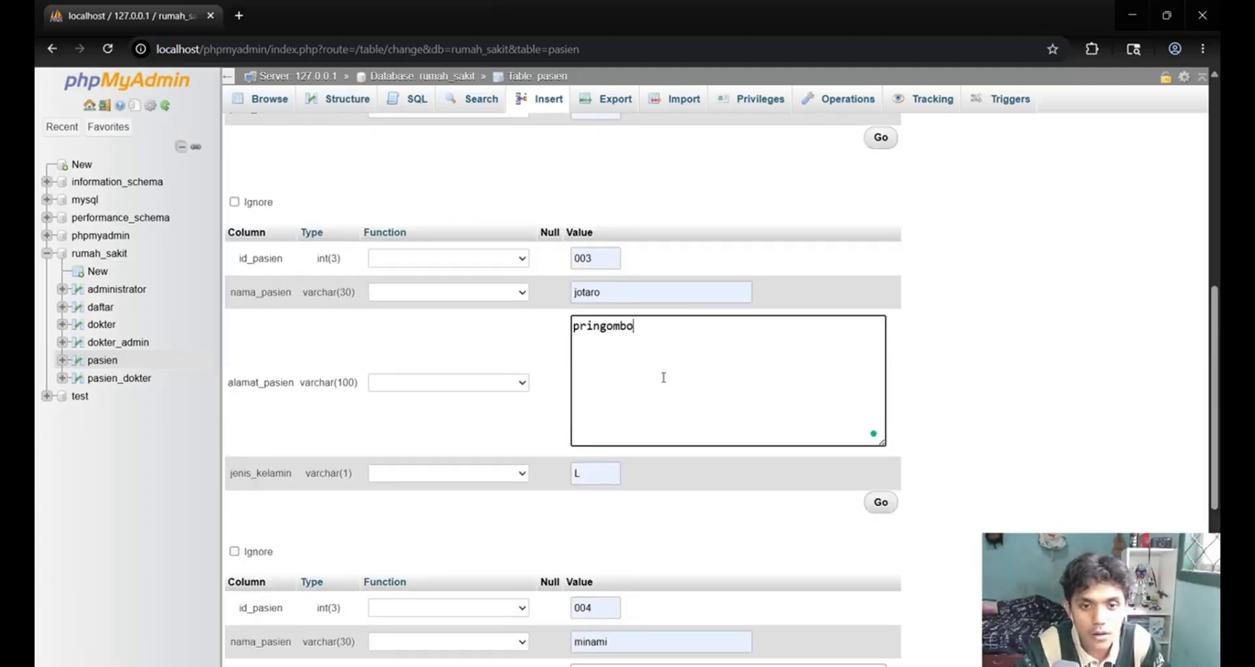
scroll(663, 378, "up", 7)
left_click(626, 552)
type("pringkumpul")
scroll(625, 552, "up", 1)
left_click(654, 261)
type("pringsewu")
scroll(654, 261, "down", 16)
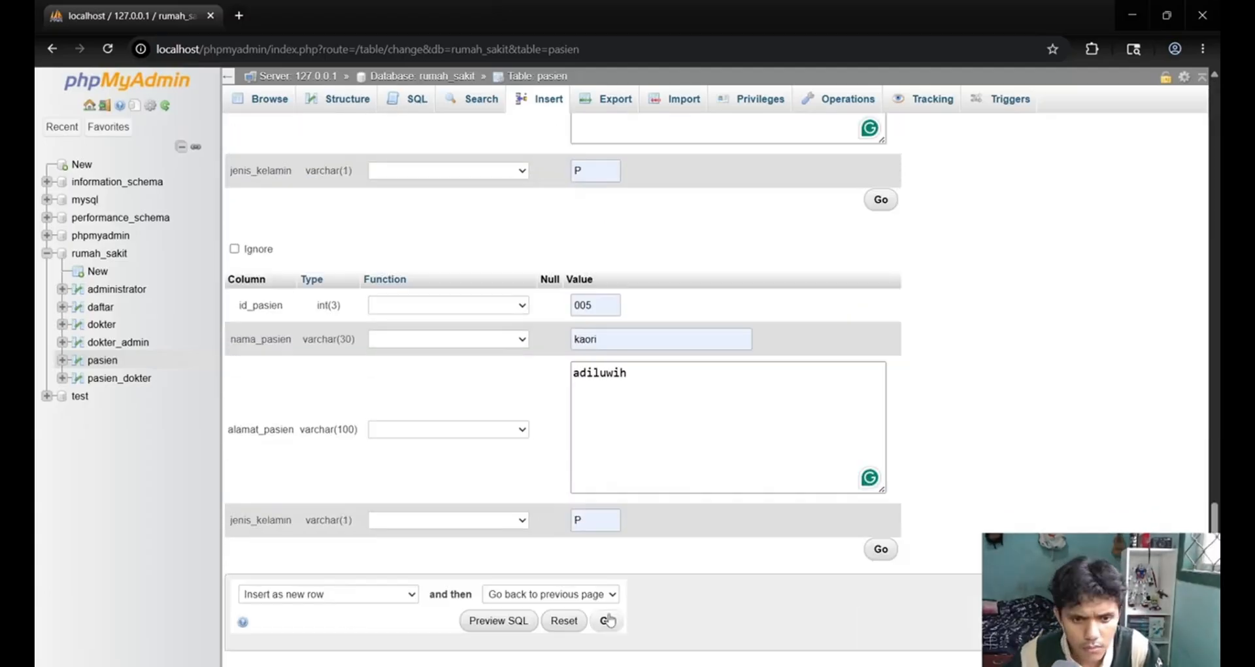
left_click(607, 620)
Check the records of the pasien table and examine its column structure and primary key.
left_click(103, 360)
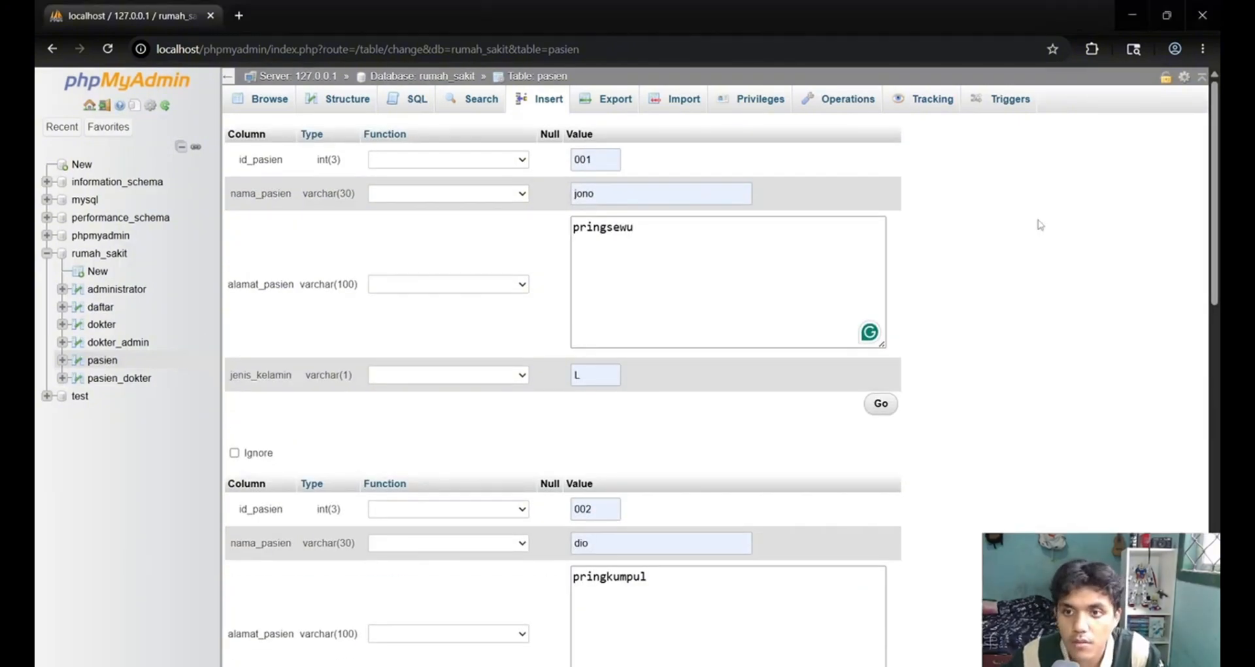
scroll(1039, 225, "down", 2)
left_click(879, 247)
left_click(52, 49)
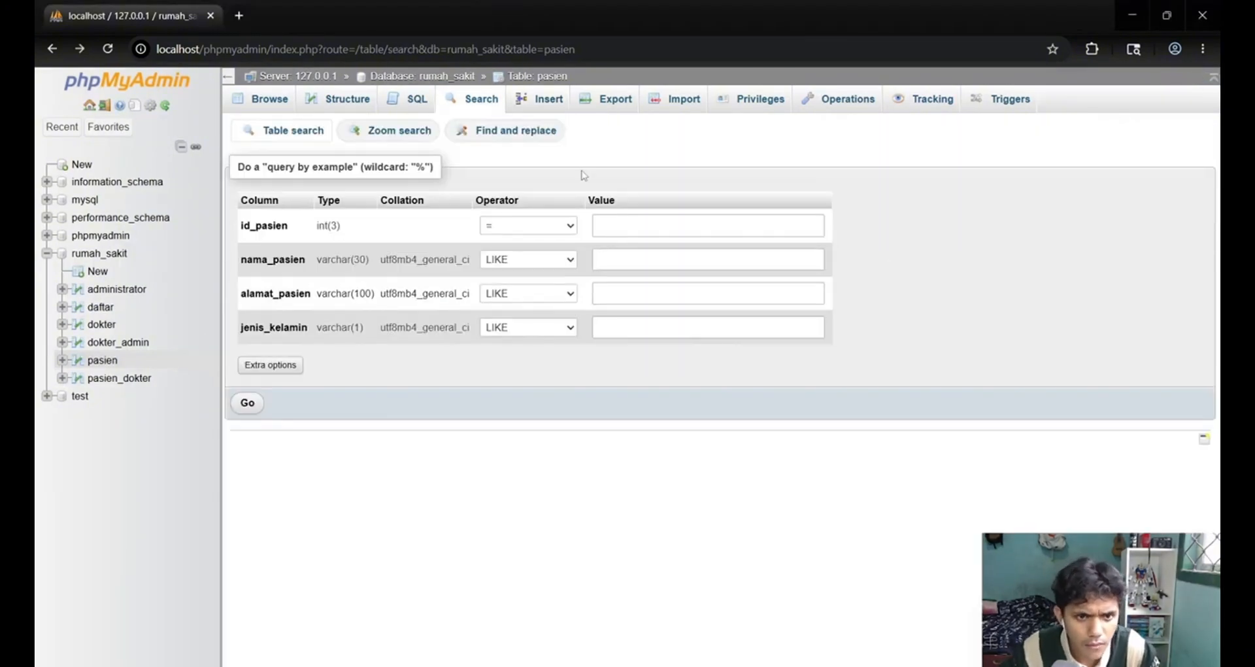
left_click(111, 362)
left_click(544, 99)
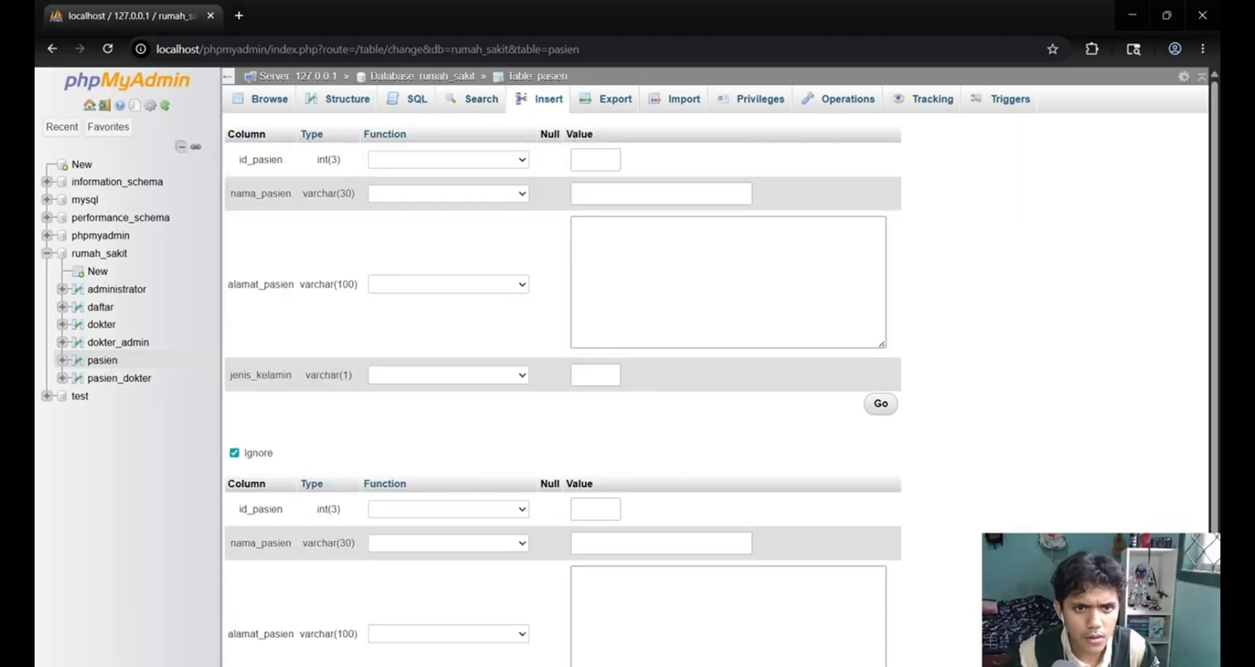
left_click(270, 100)
left_click(357, 102)
scroll(482, 98, "down", 2)
scroll(482, 98, "up", 2)
left_click(483, 98)
left_click(547, 99)
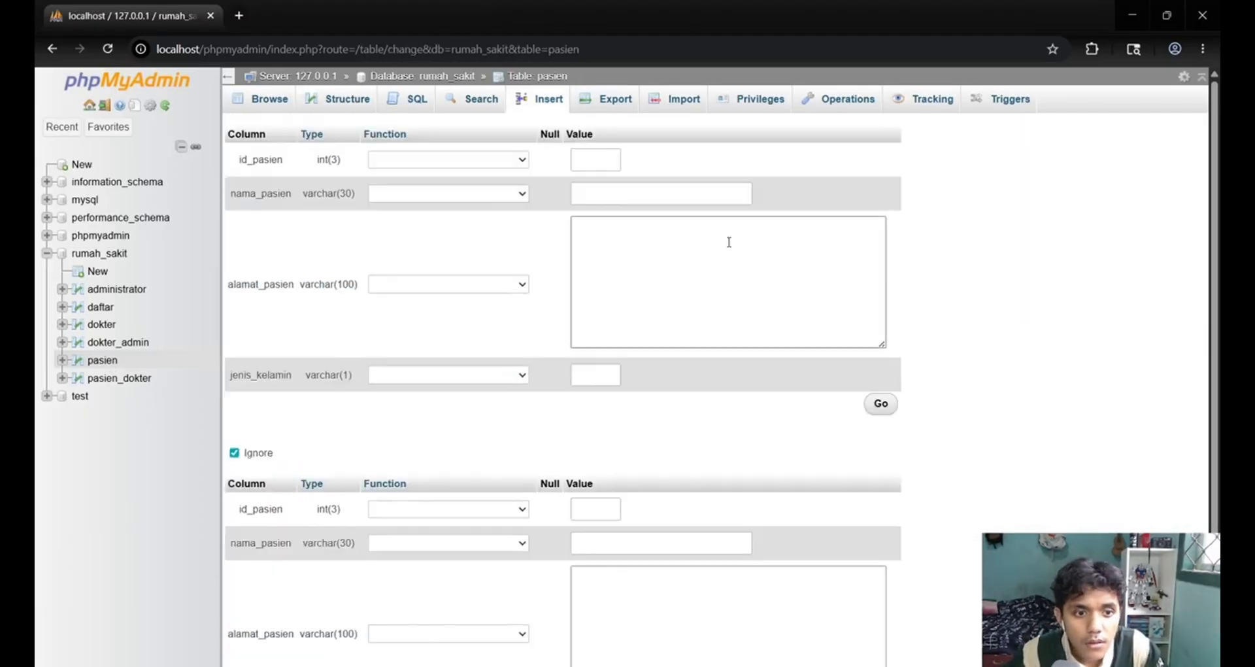
left_click(347, 99)
scroll(603, 499, "down", 2)
scroll(602, 499, "up", 2)
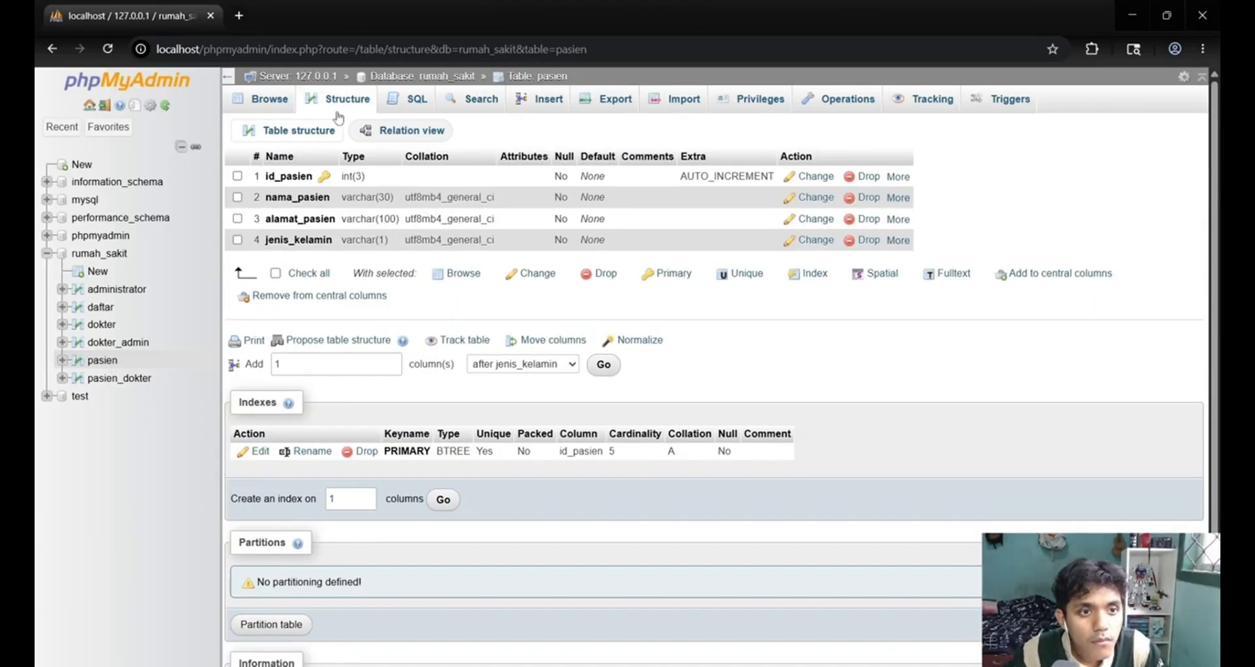
left_click(346, 99)
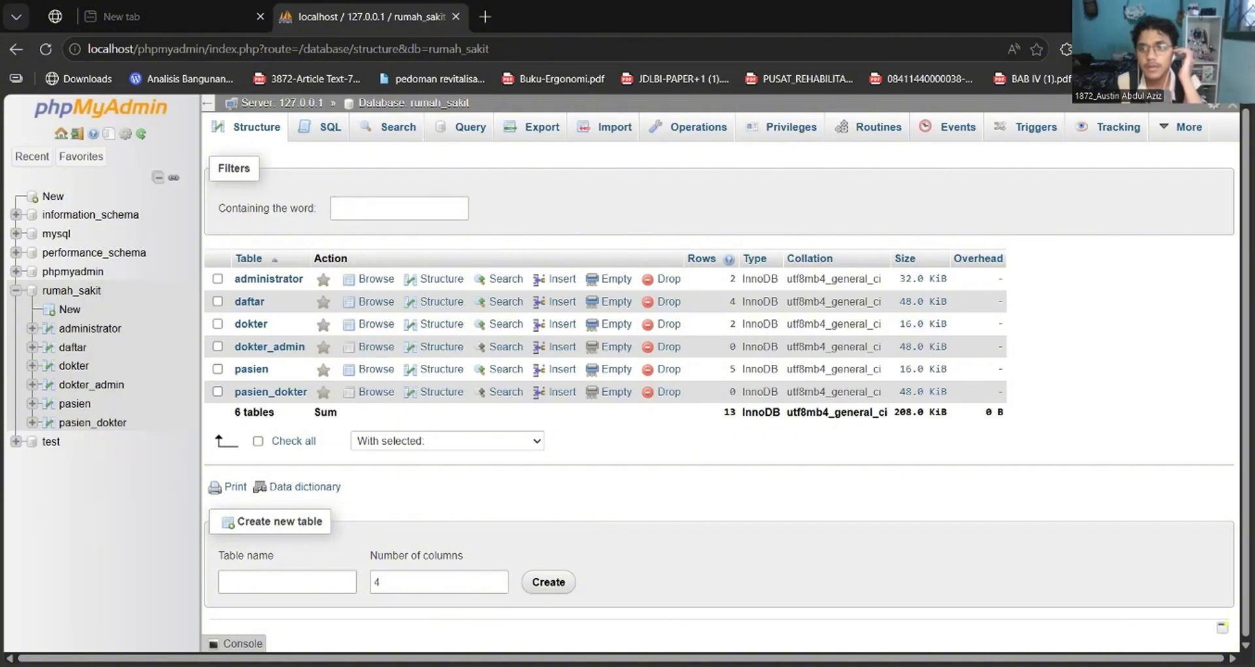
Switch to the XAMPP shell and change the working directory to c:\xampp\mysql\bin.
key("alt+Tab")
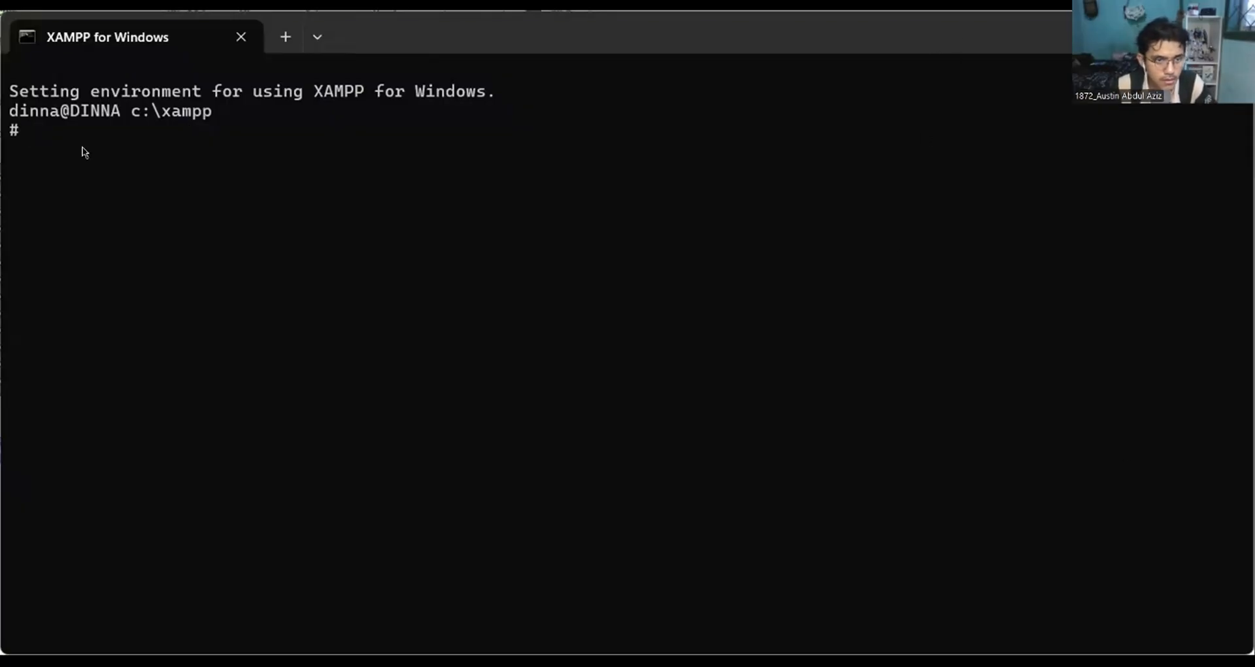
type("cd c")
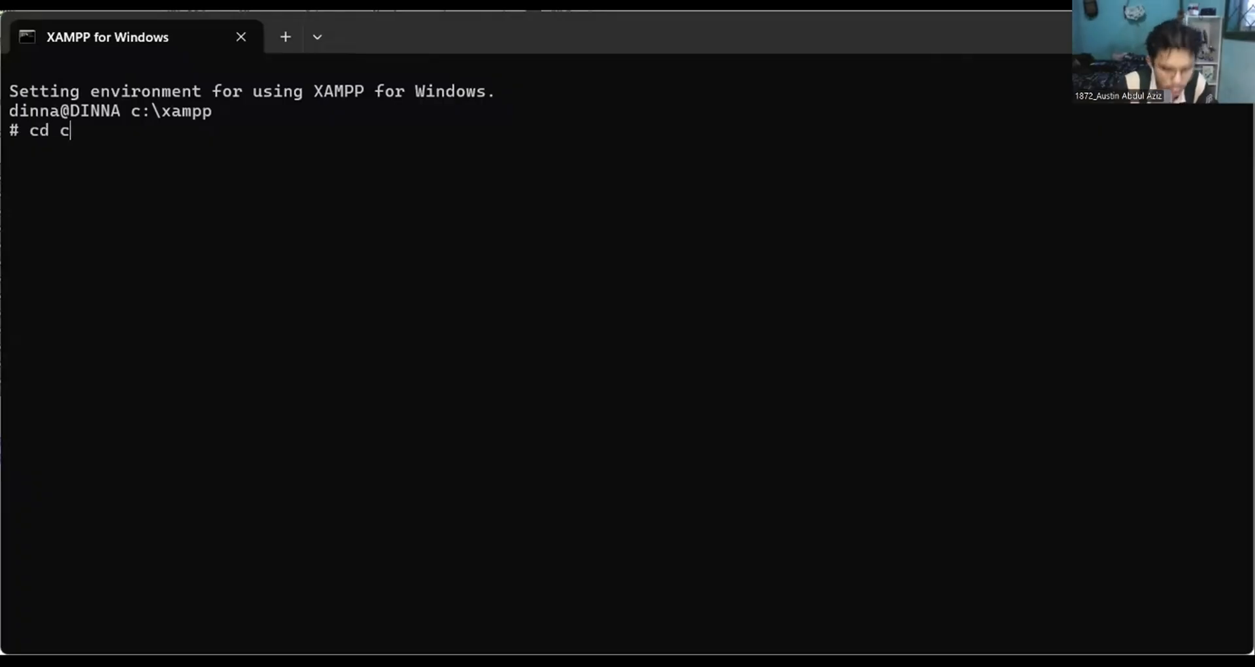
type(":")
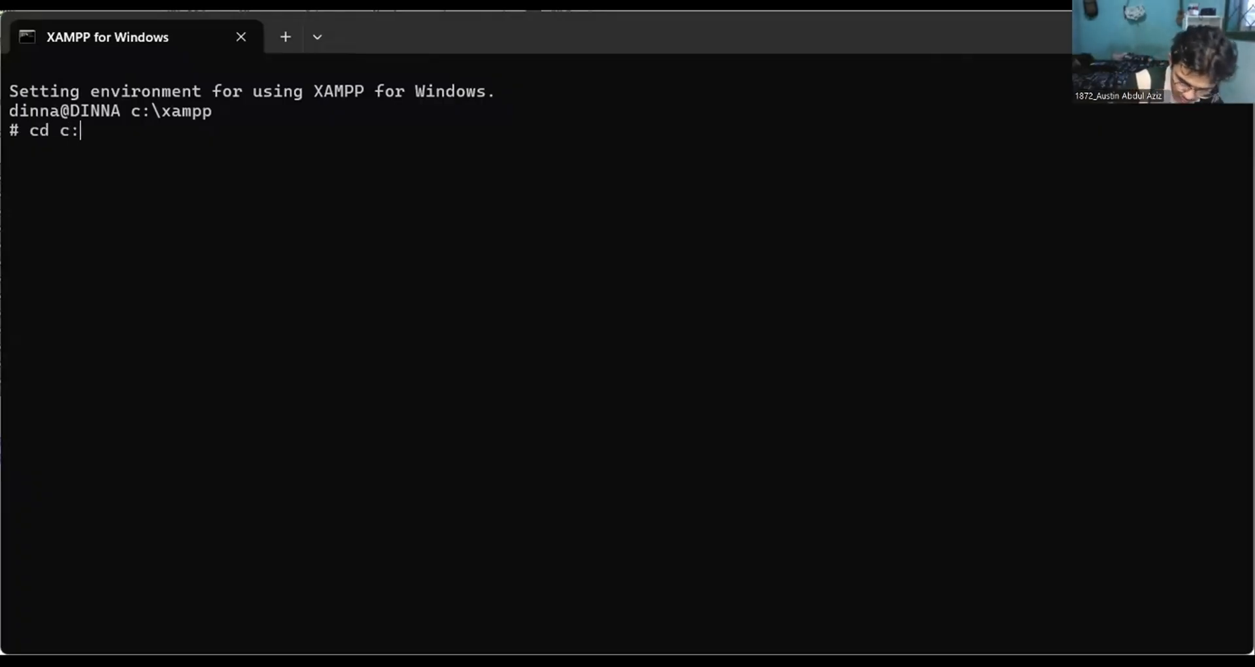
type("\\")
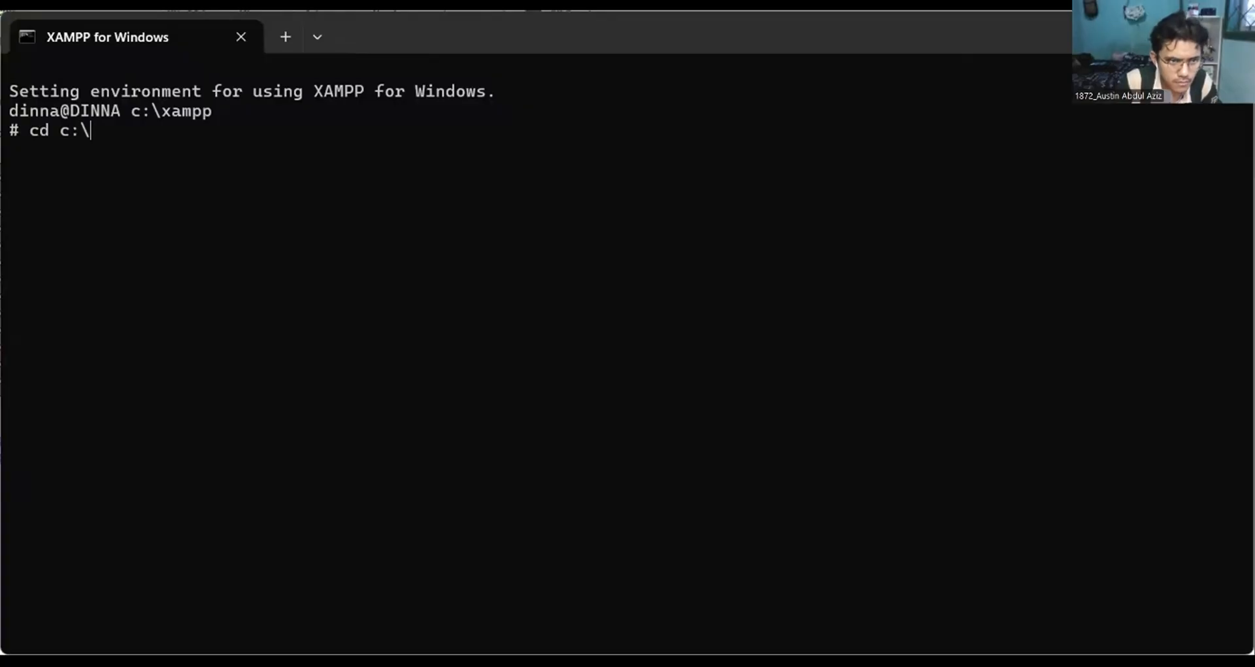
type("xampp")
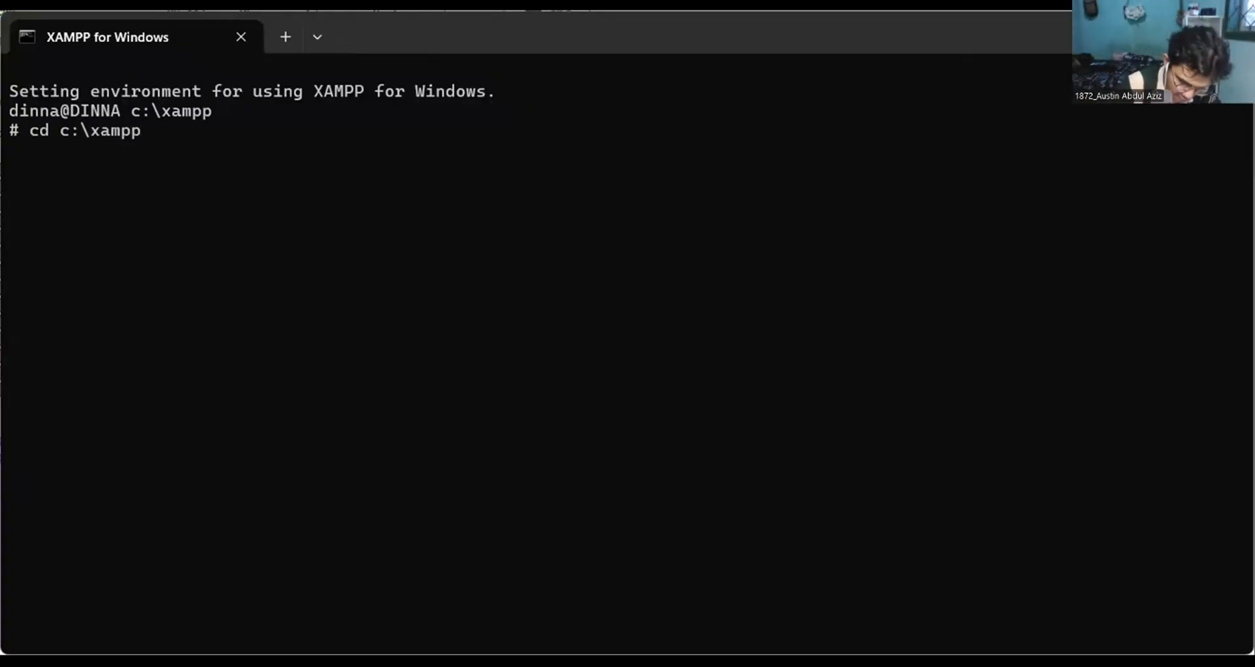
type("\\mysq")
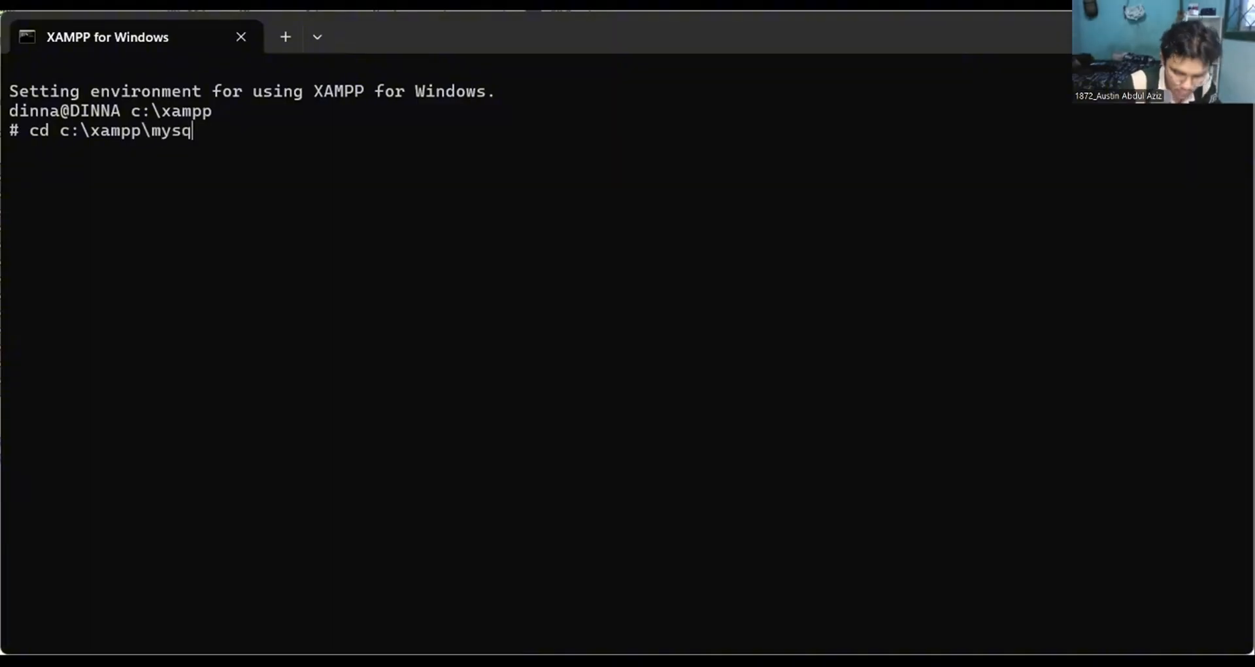
type("l")
type("\bin")
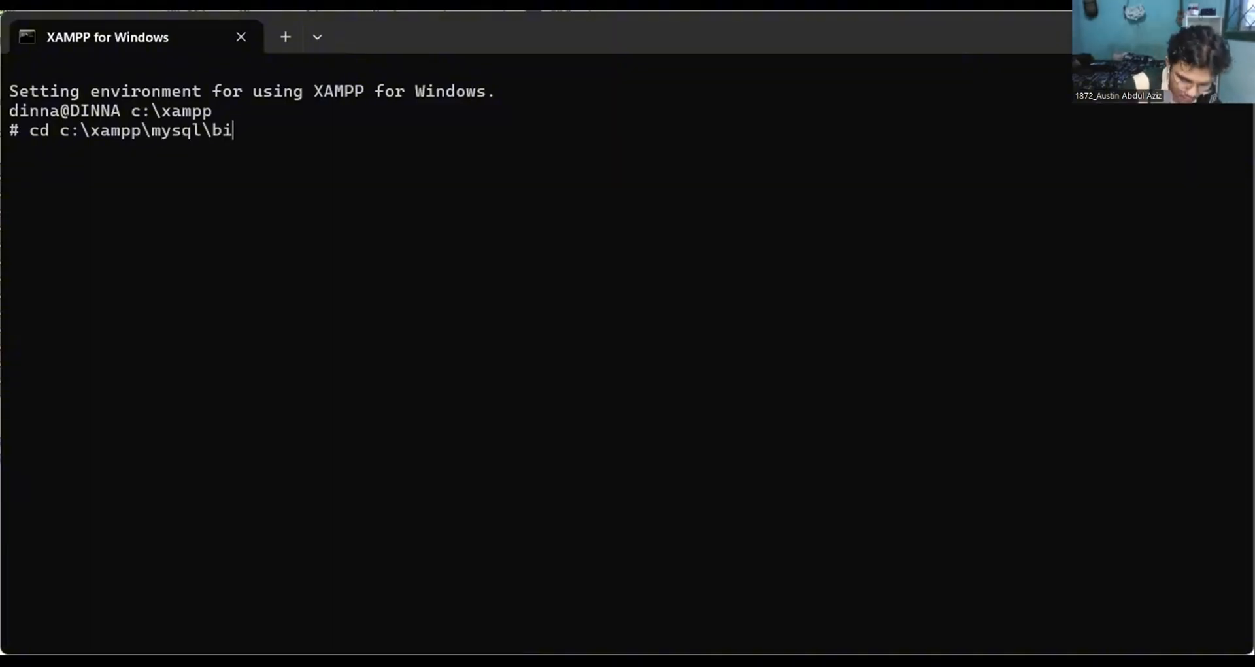
key("Return")
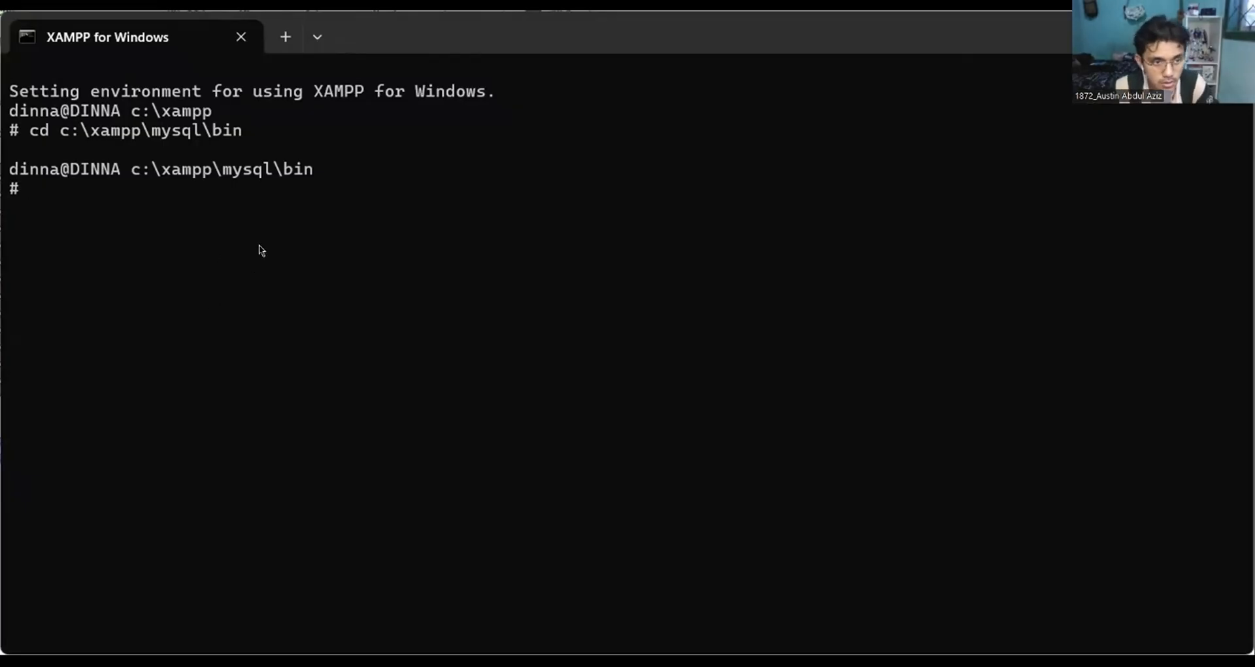
Start the MySQL client as the root user with "mysql -u root".
type("my")
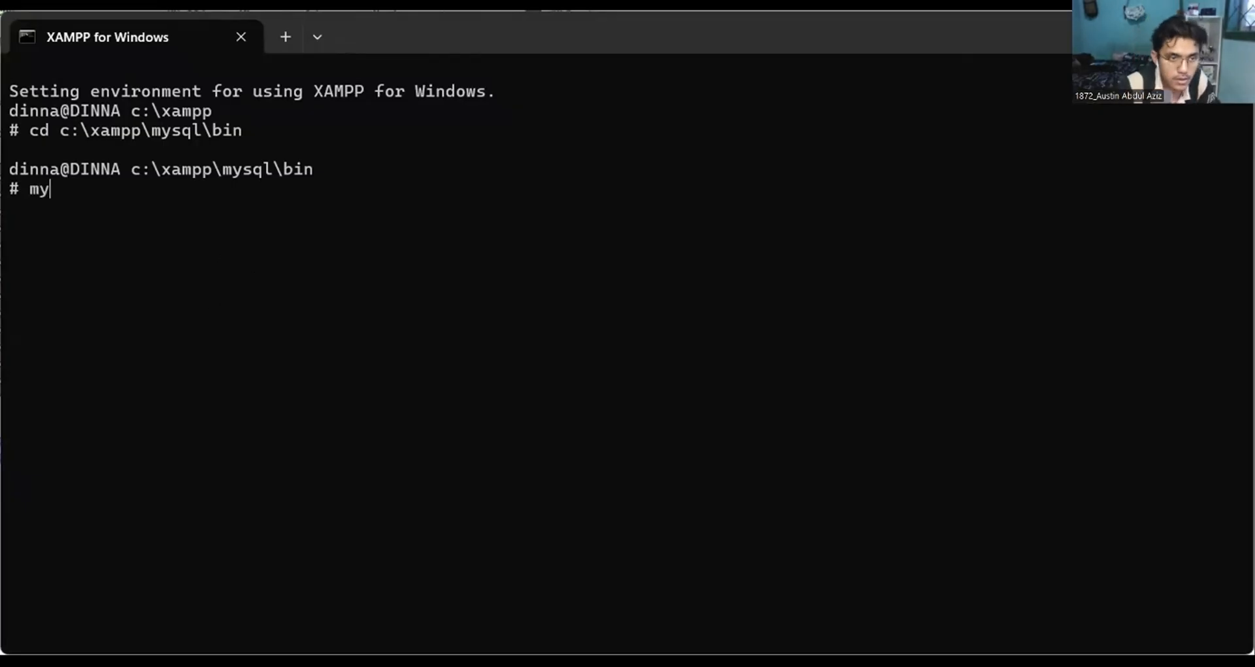
type("sql ")
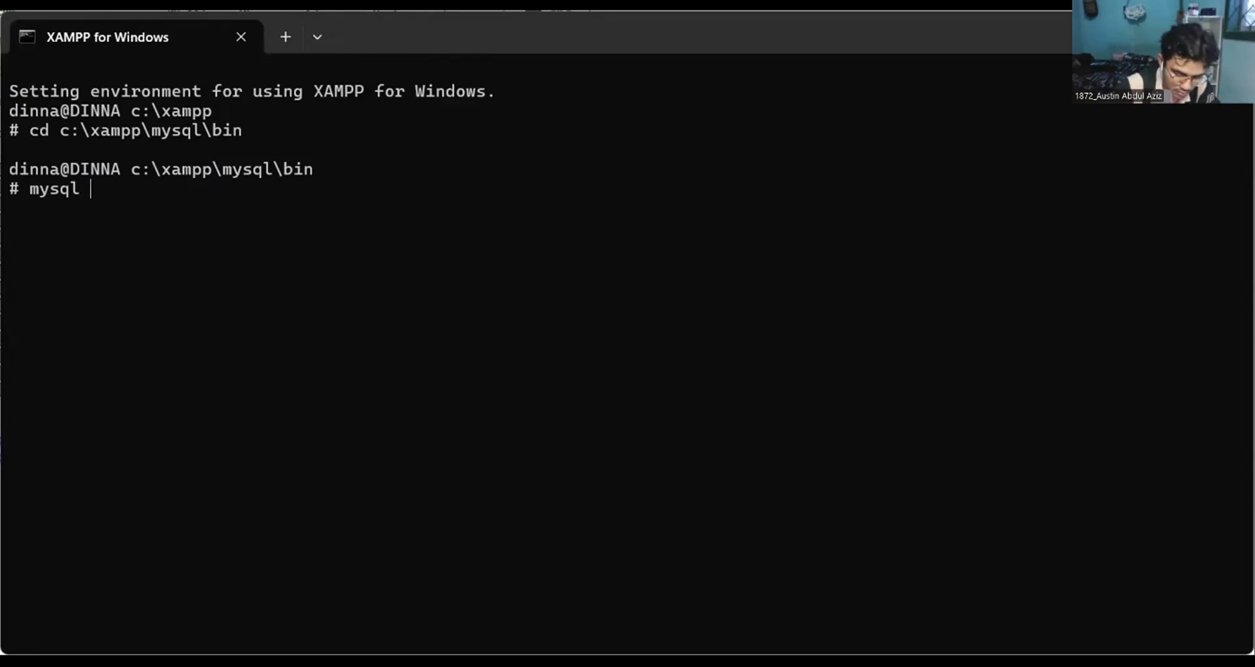
type("-u root")
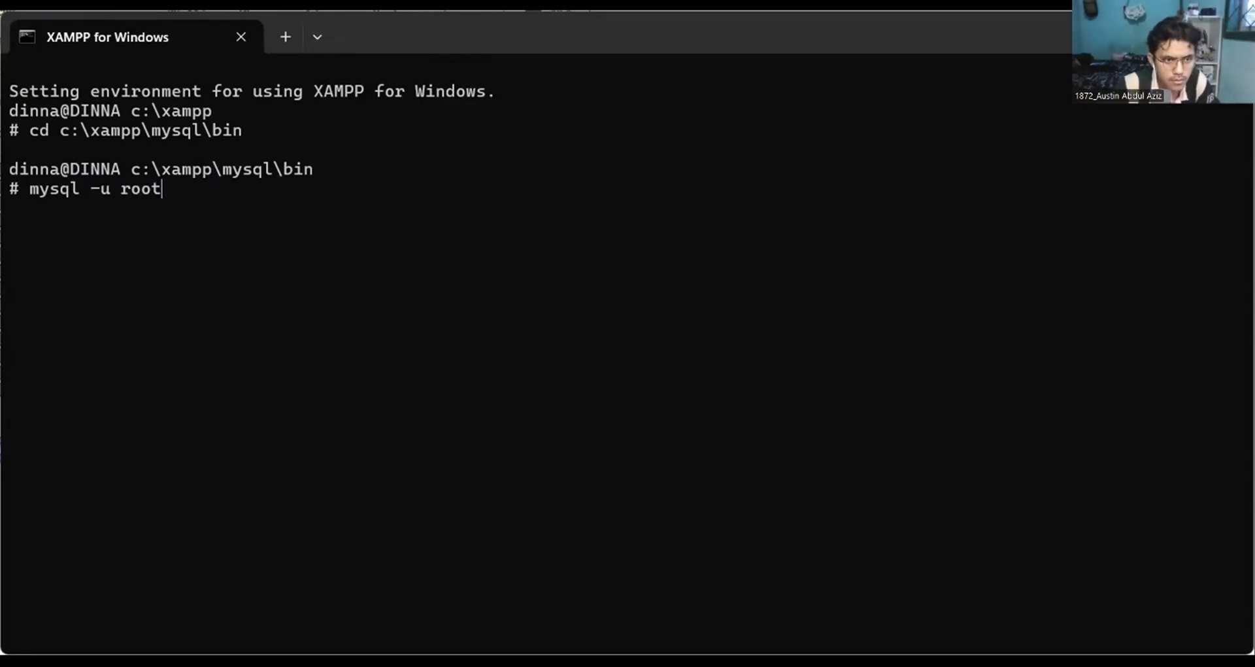
key("Return")
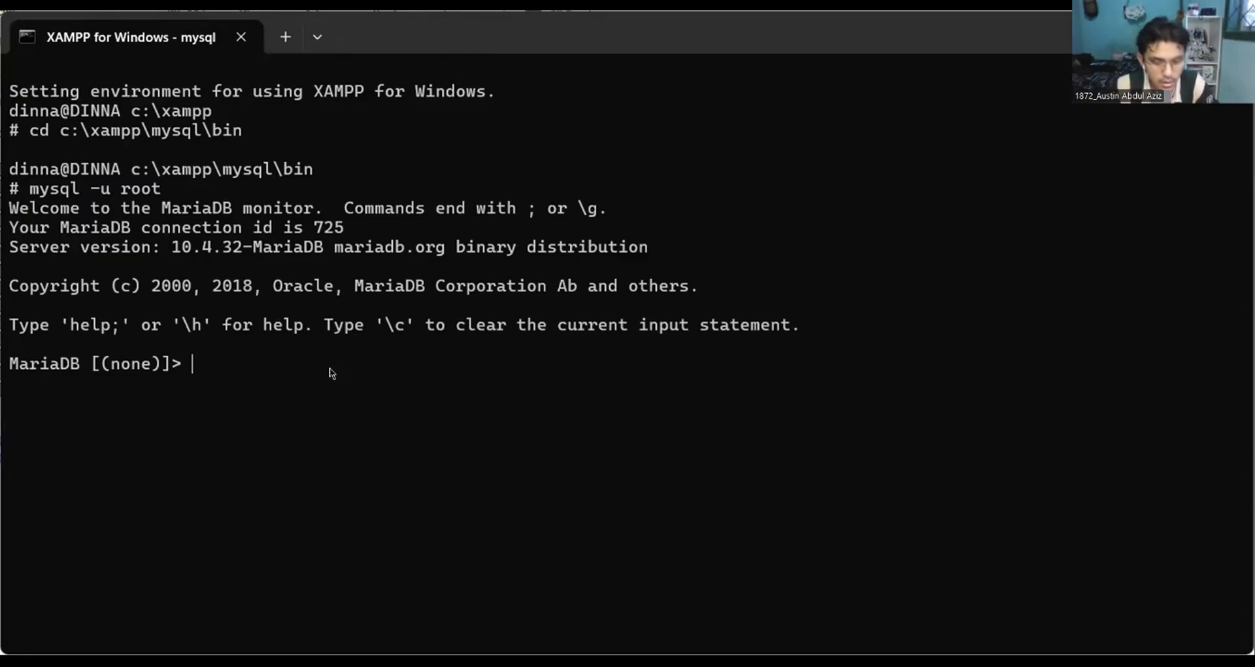
List all databases on the MariaDB server with "show databases;".
type("sho")
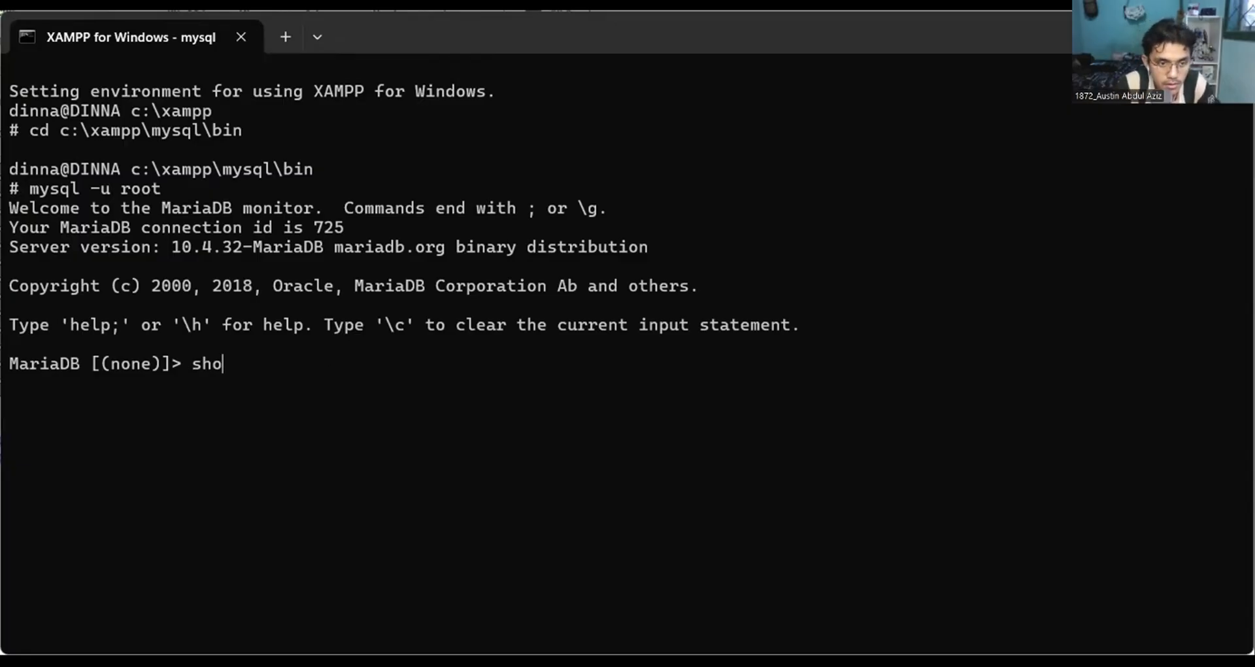
type("w databases")
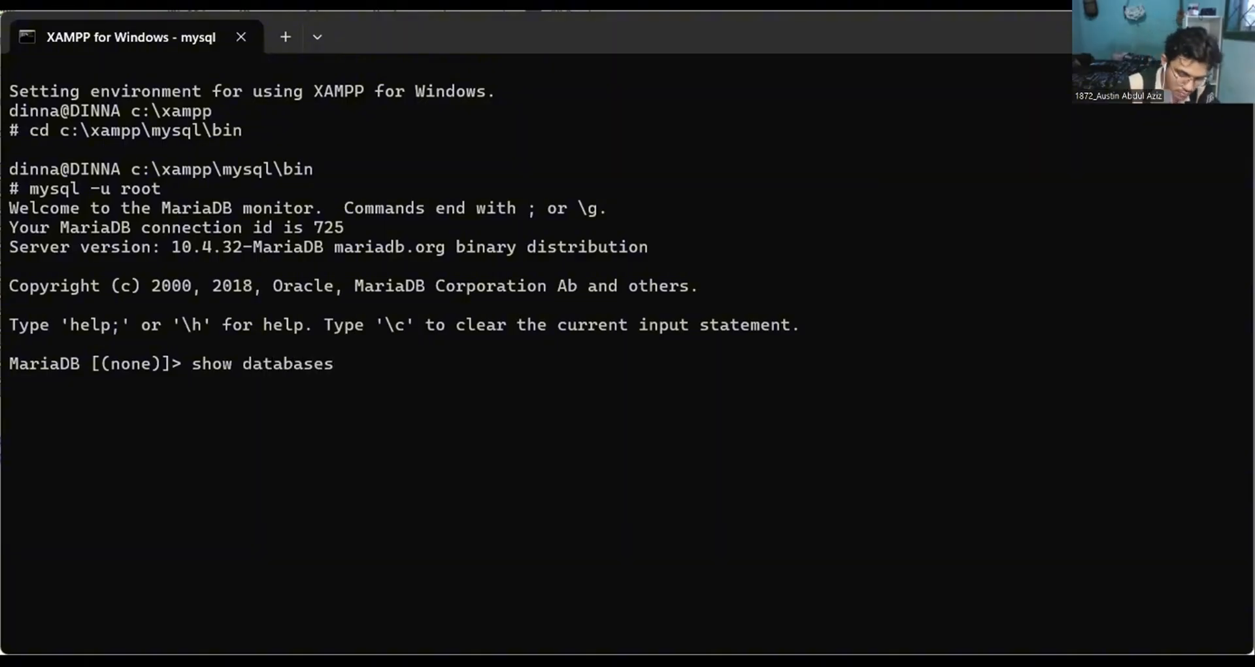
type(";")
key("Return")
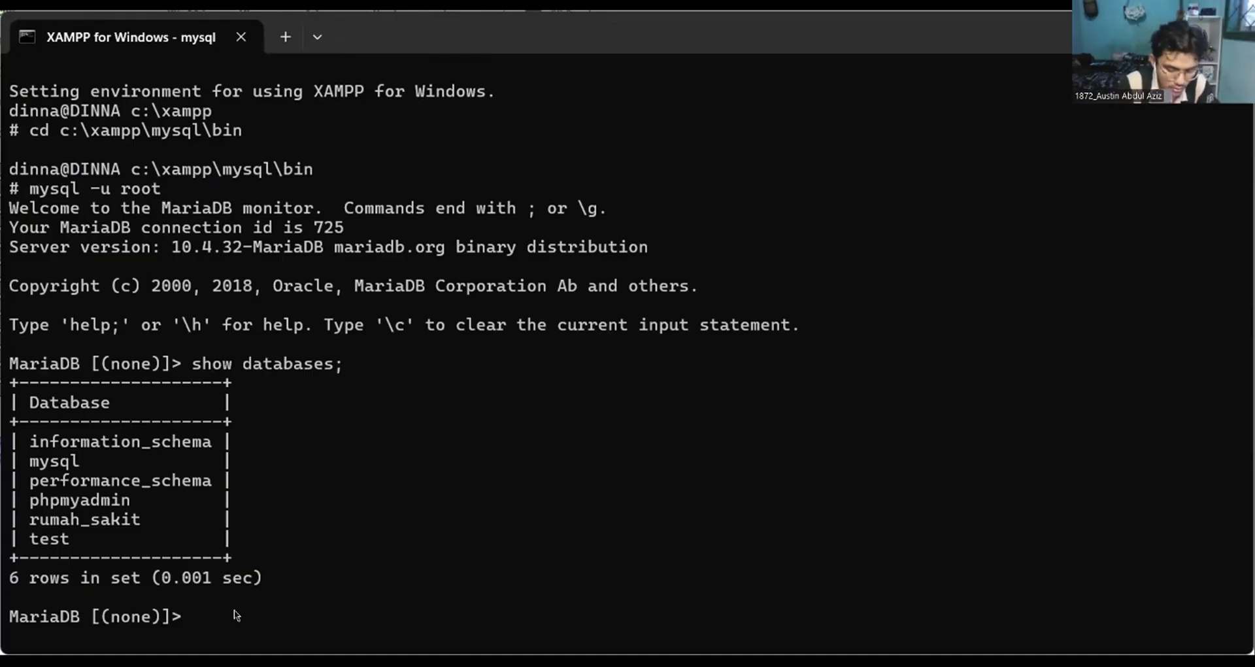
Make rumah_sakit the active database with "use rumah_sakit;".
type("use rumah")
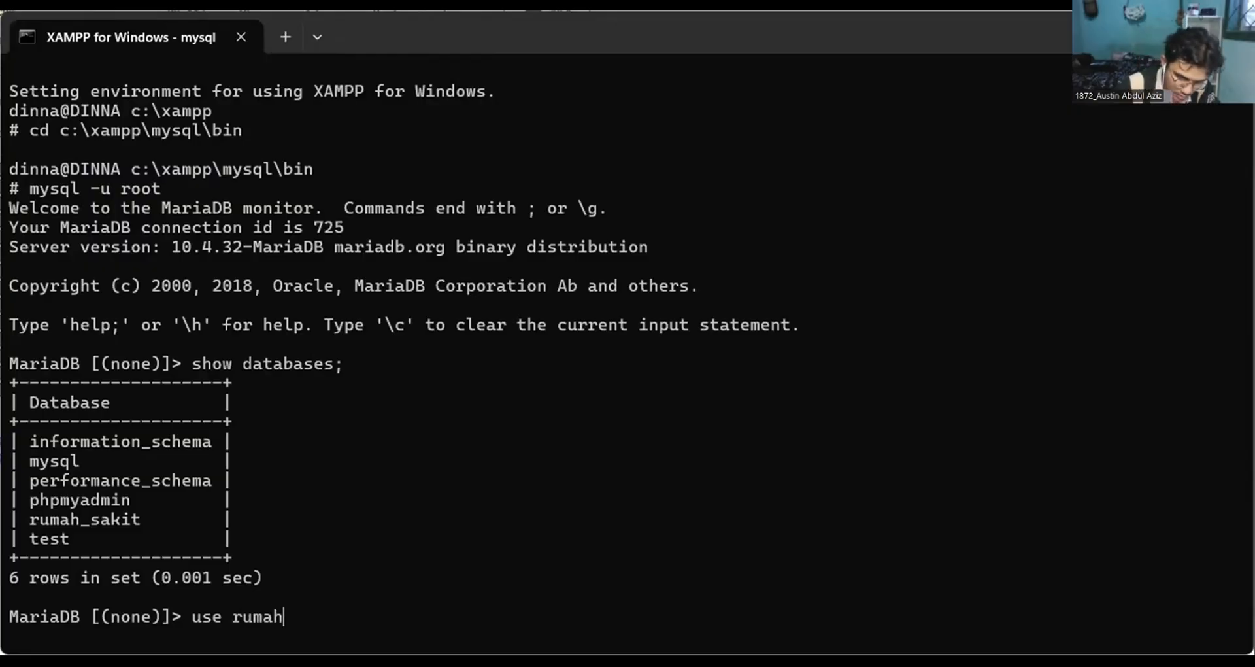
type("_sakit")
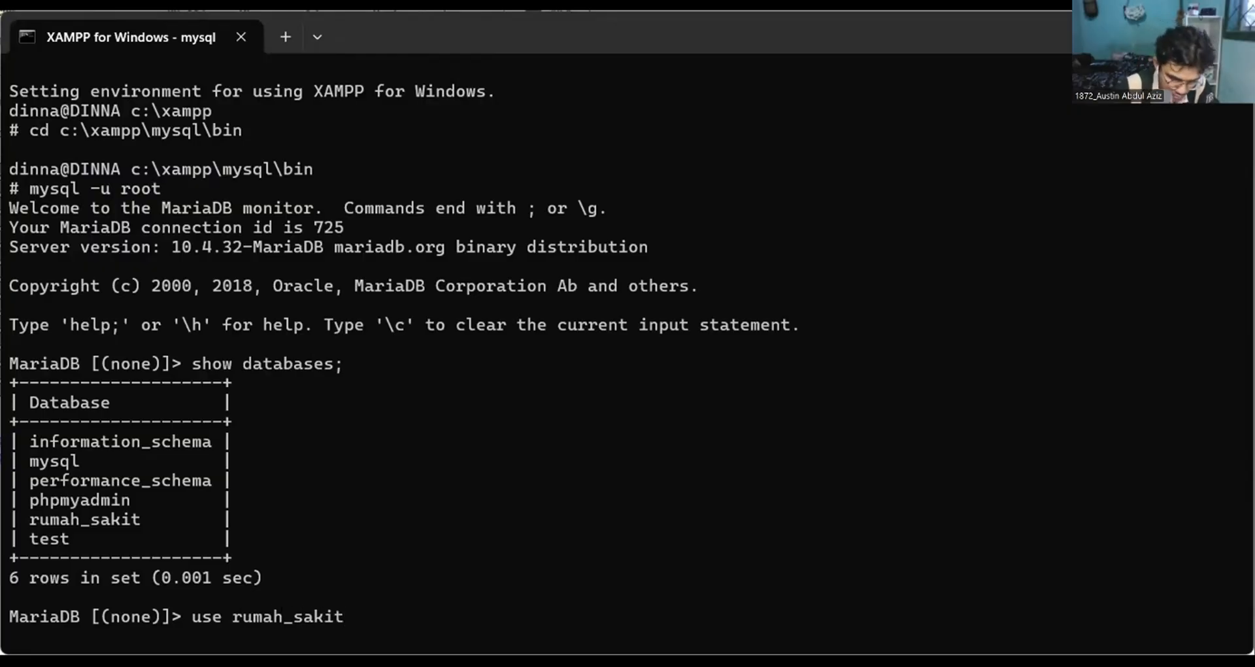
type(";")
key("Return")
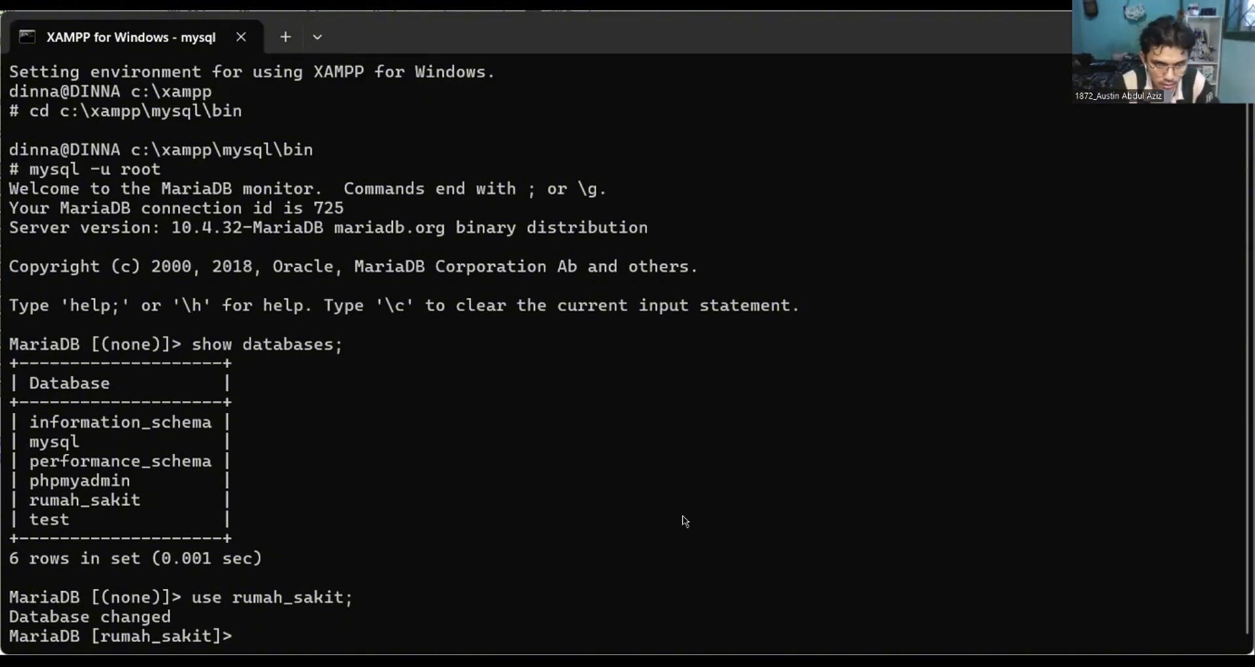
List the tables of the rumah_sakit database with "show tables;".
type("show table")
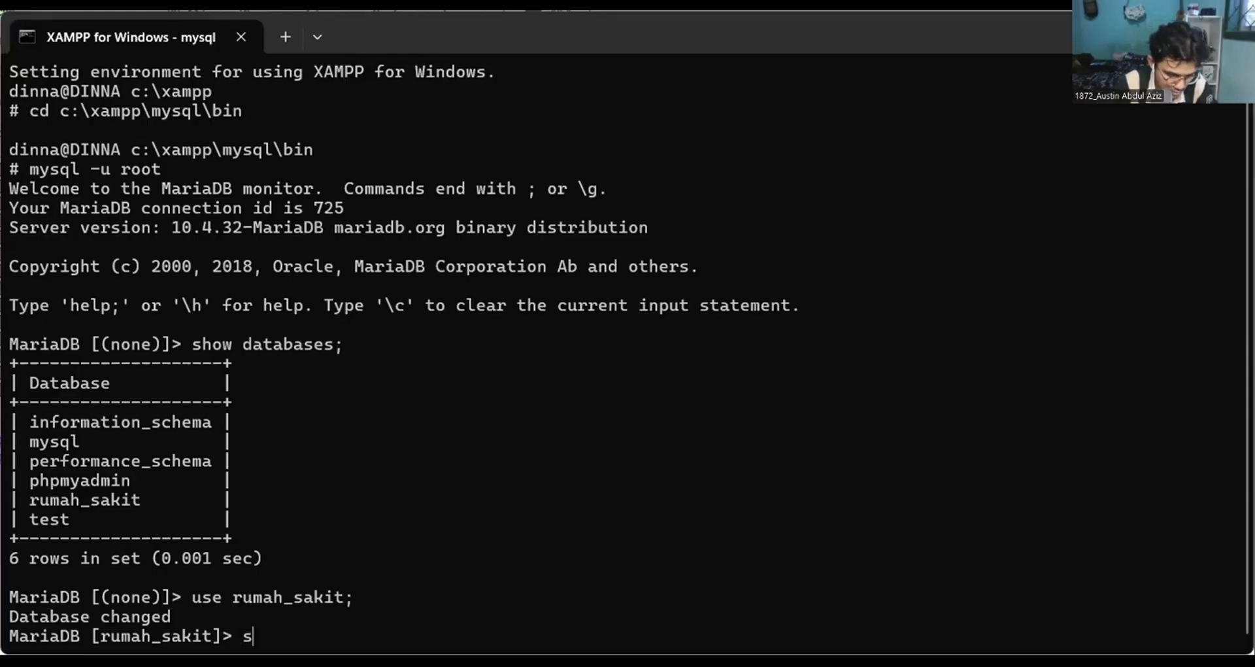
type("s")
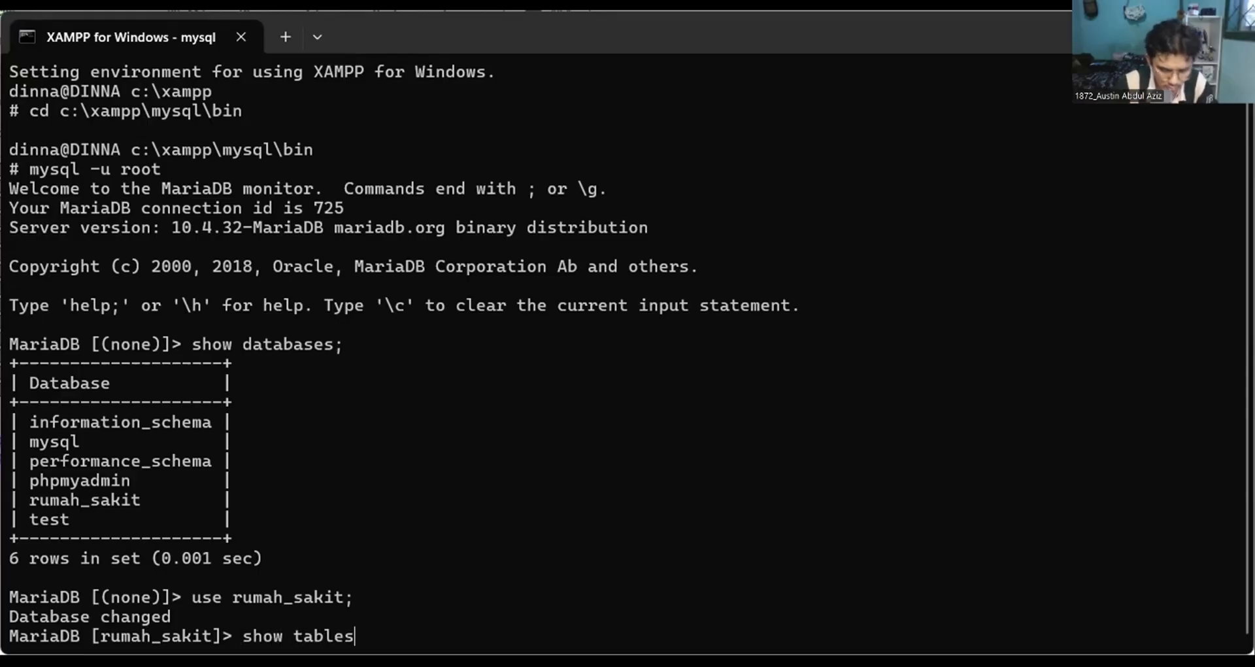
type(";")
key("Return")
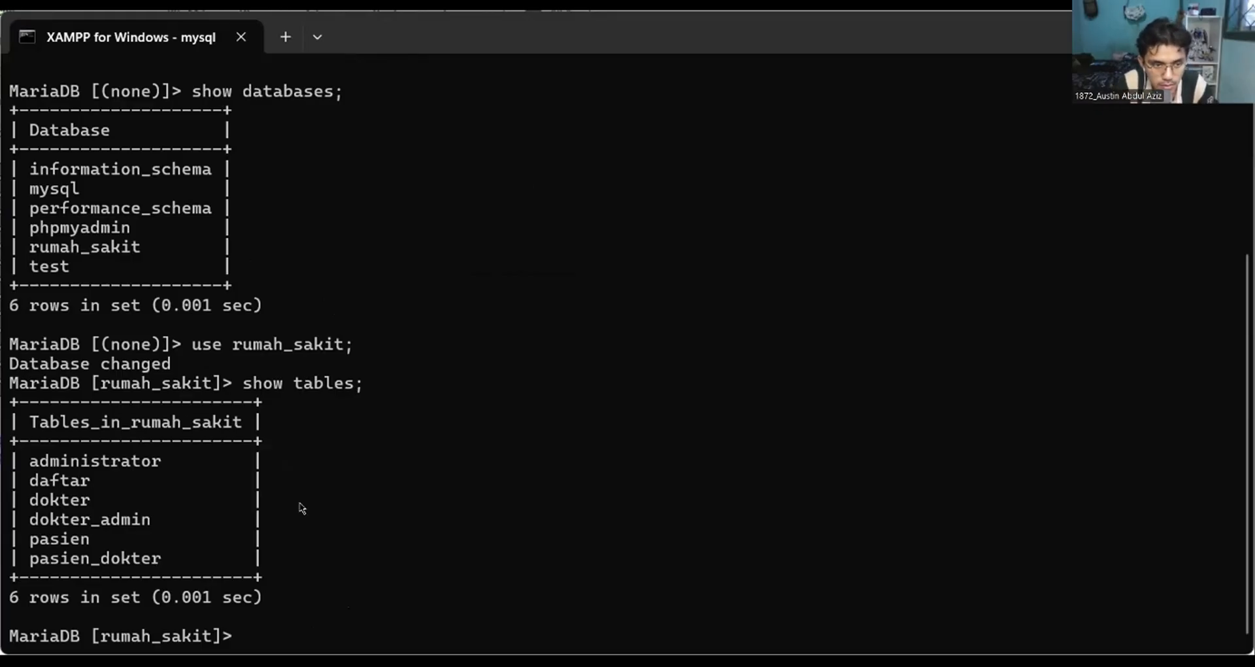
Try to query the pasien table with the statement "select pasien".
type("sele")
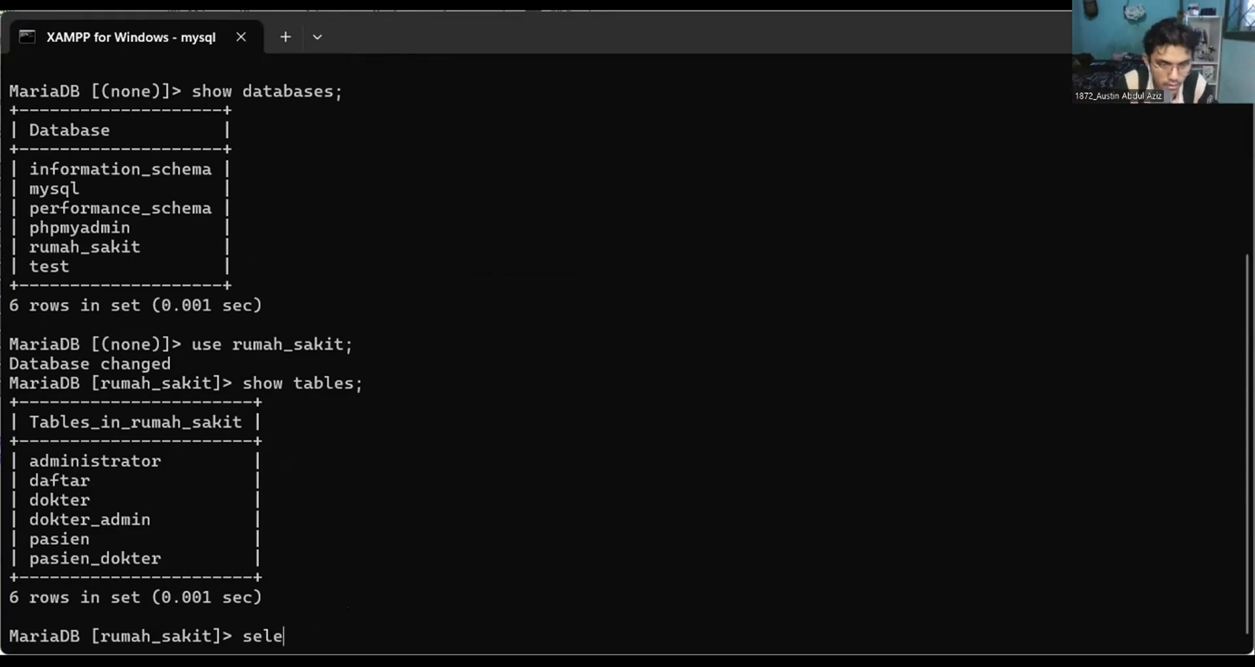
type("ct pasien")
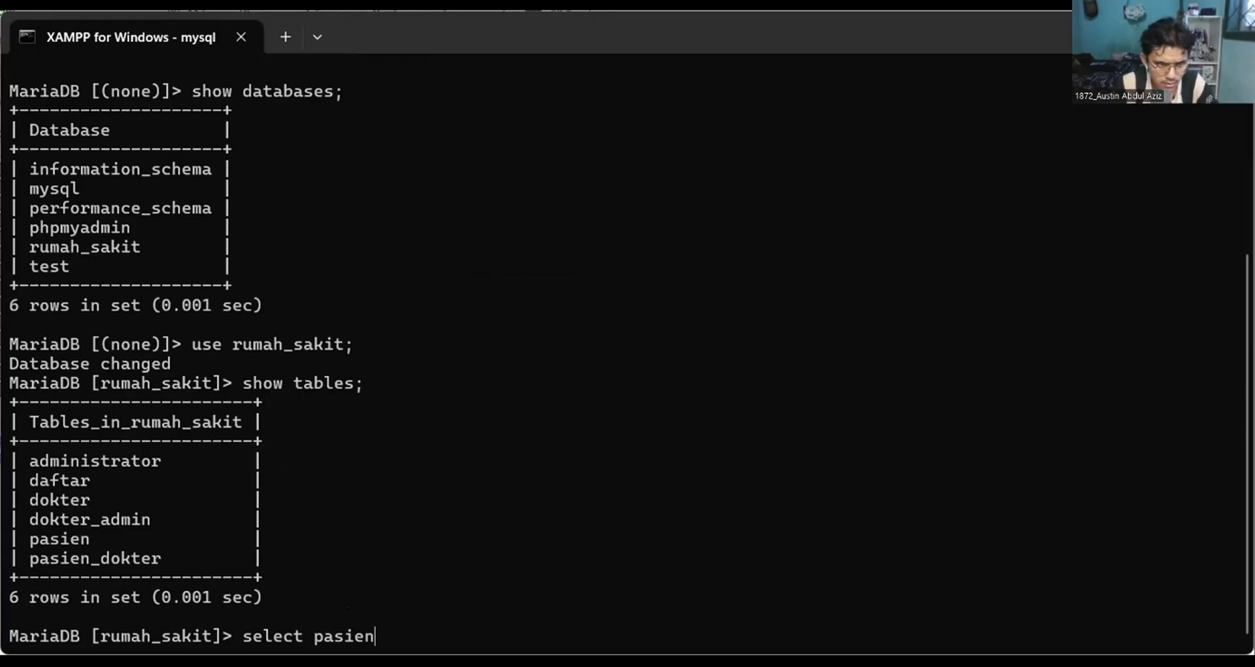
key("Return")
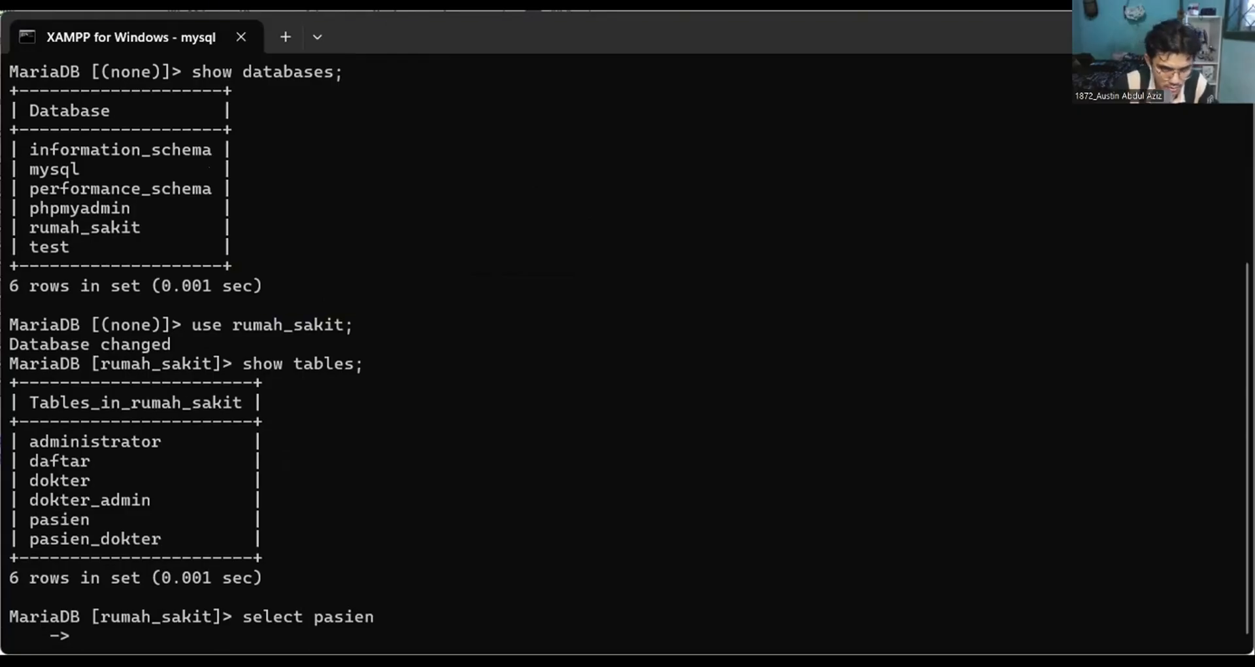
Correct the first two column names in the recalled pasien query to nama_pasien and alamat_pasien.
key("Left")
key("Left")
key("Left")
key("Left")
key("Left")
key("Left")
key("Left")
key("Left")
key("Left")
key("Left")
key("Left")
key("Left")
key("Left")
key("Left")
key("Left")
key("Left")
key("Left")
key("Left")
key("Left")
key("Left")
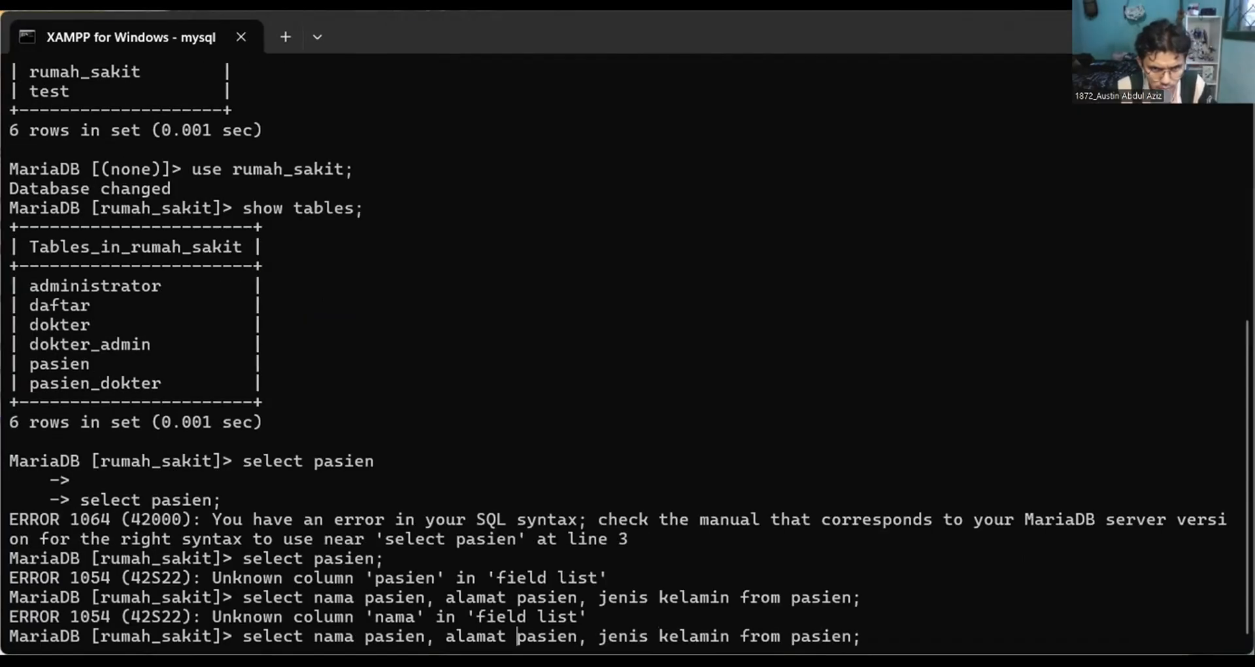
key("BackSpace")
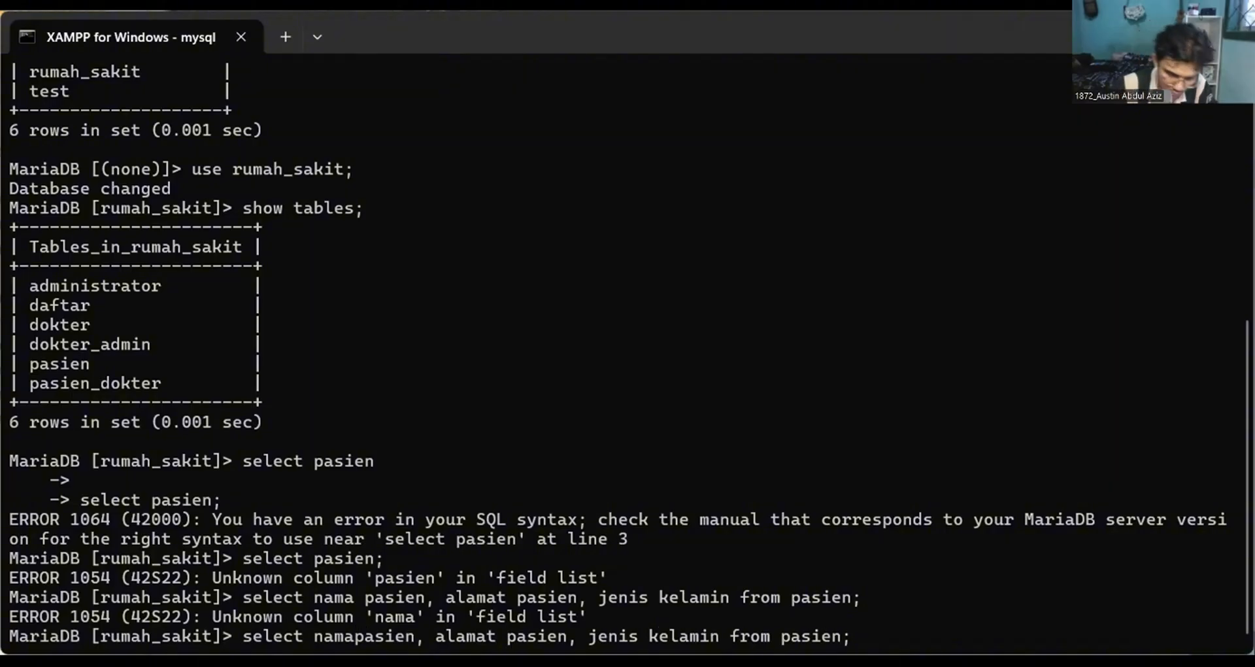
type("_")
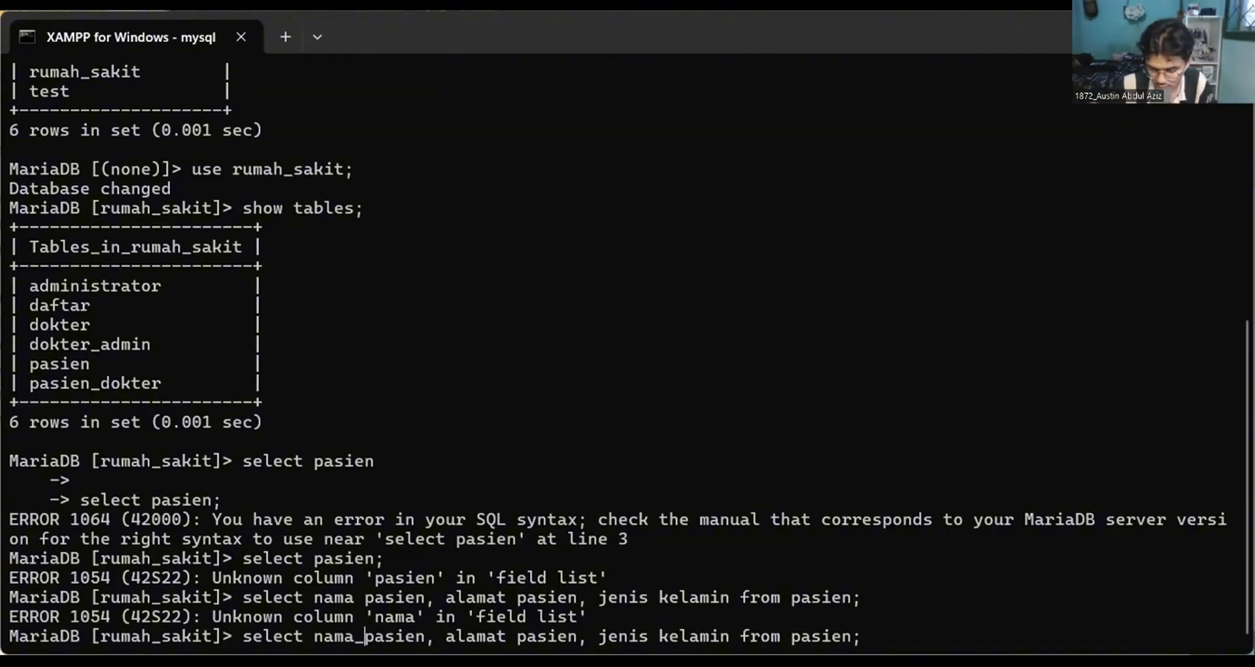
key("Right")
key("Right")
key("Right")
key("Right")
key("Right")
key("Right")
key("Right")
key("Right")
key("Right")
key("Right")
key("Right")
key("Right")
key("Right")
key("Right")
key("Right")
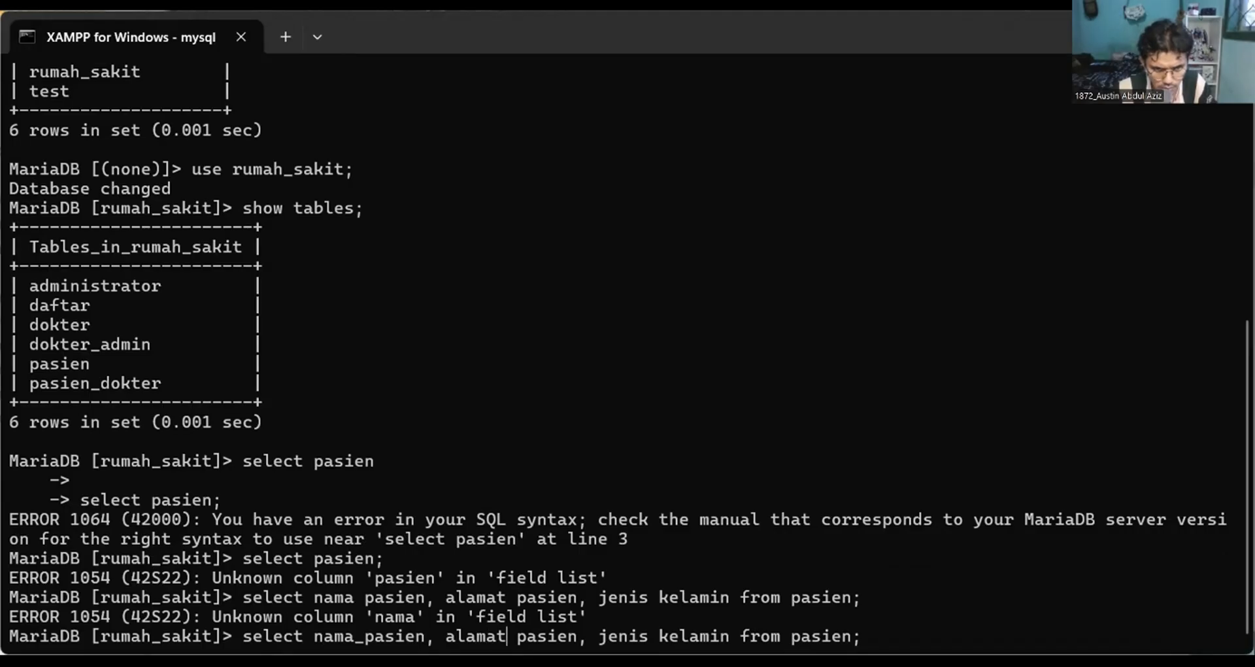
key("BackSpace")
type("_")
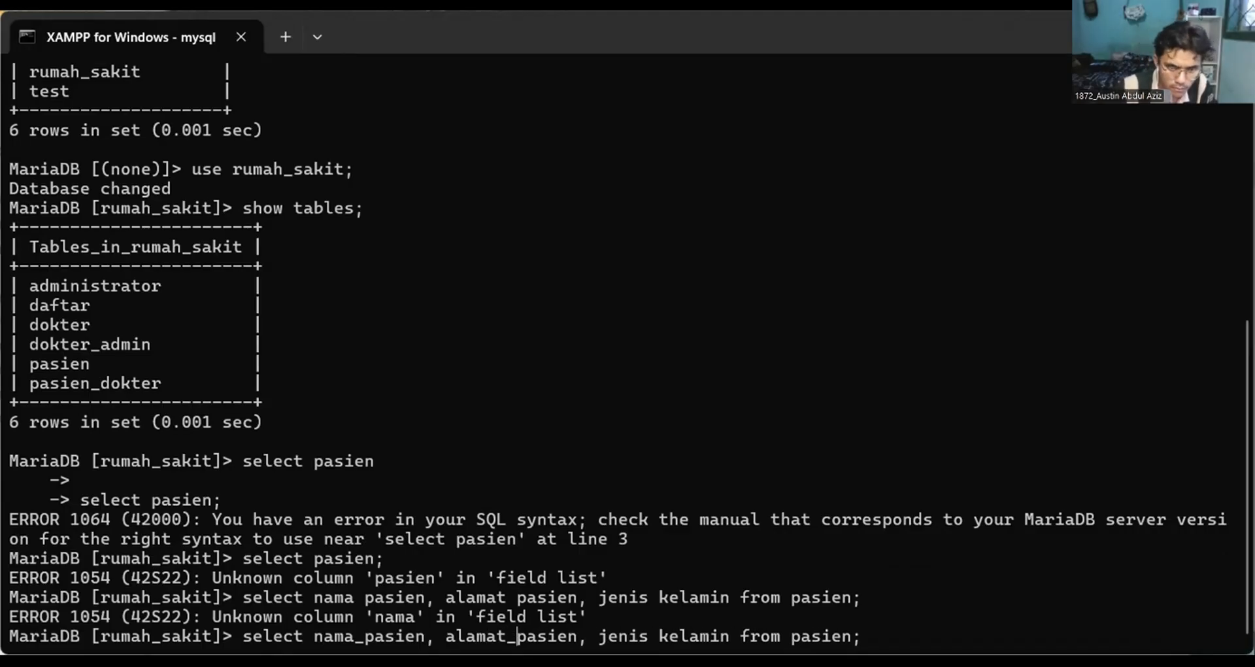
Correct the third column name to jenis_kelamin and run the select query on pasien.
key("Right")
key("Right")
key("Right")
key("Right")
key("Right")
key("Right")
key("Right")
key("Right")
key("Right")
key("Right")
key("Right")
key("Right")
key("Right")
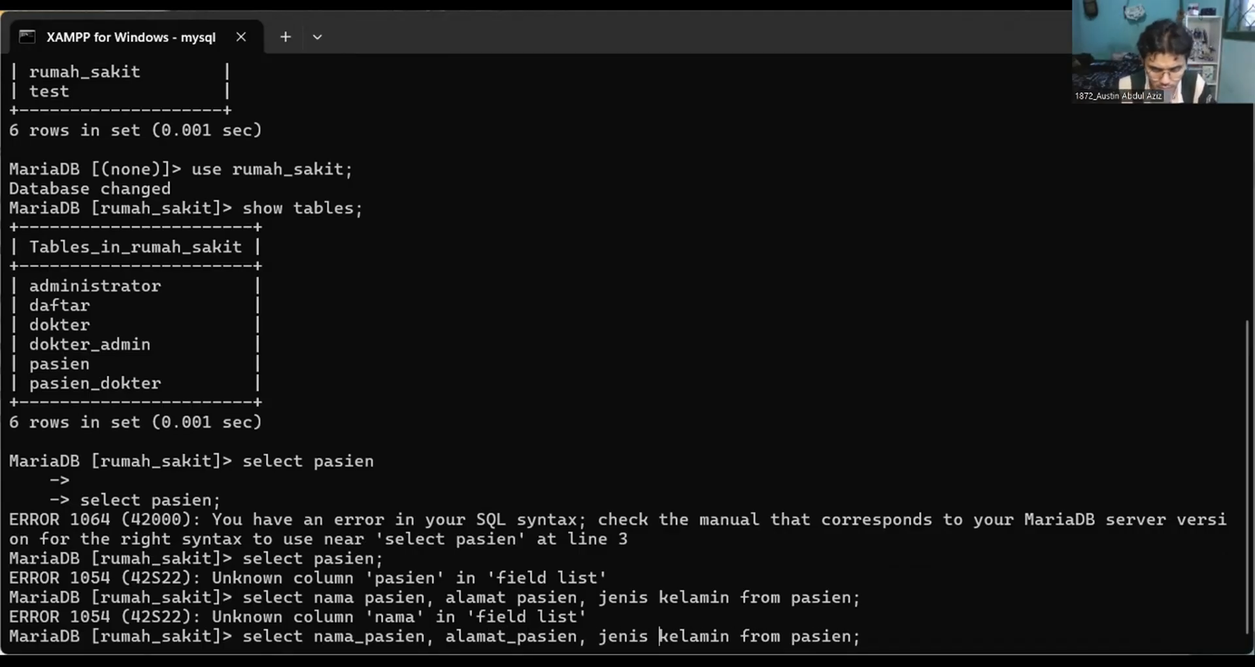
key("Delete")
type("_")
key("Return")
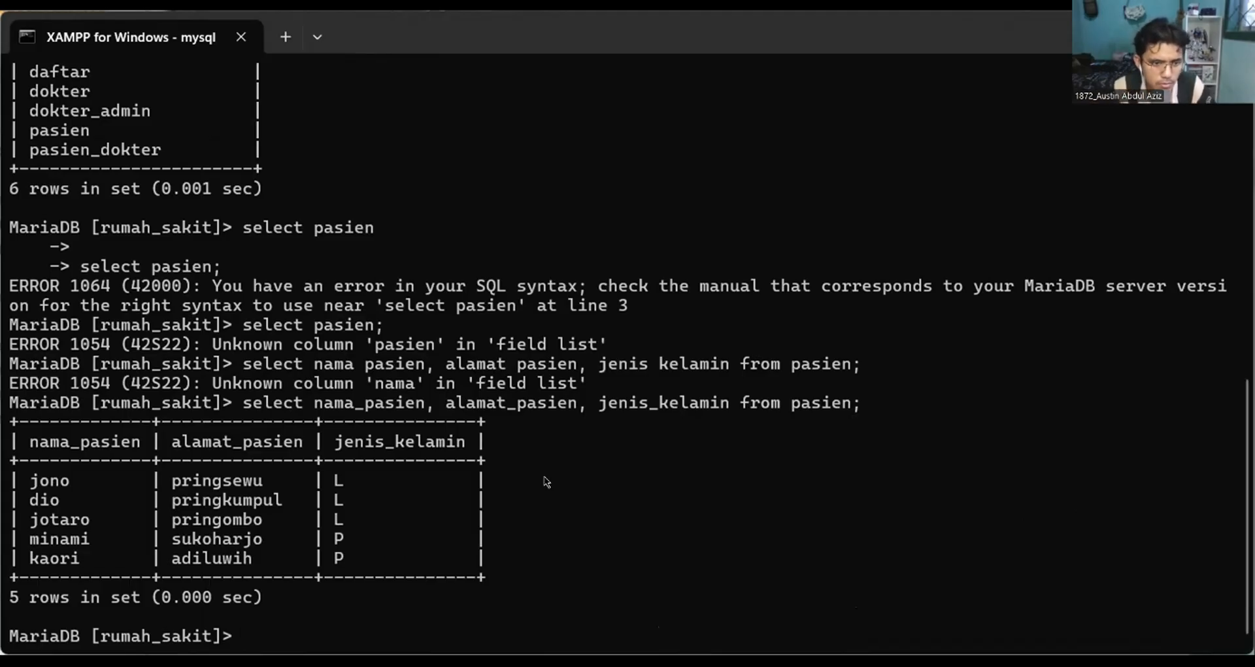
Try to filter the recalled pasien query with the condition "where jenis kelamin 'p'".
key("Up")
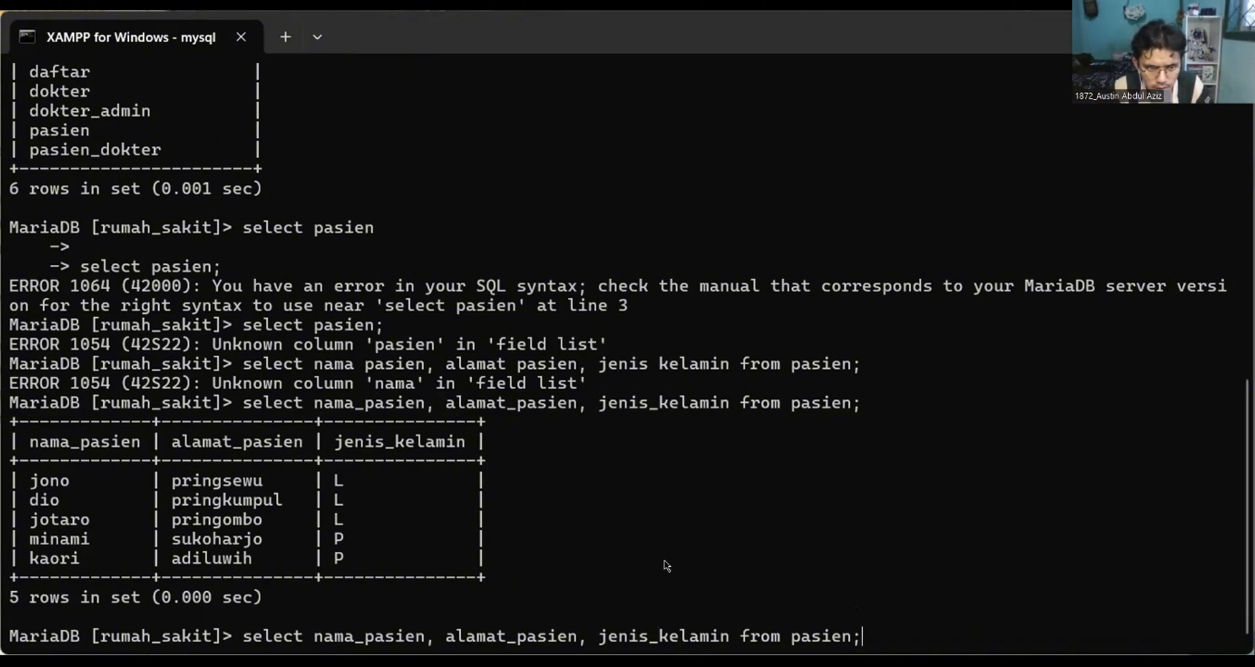
key("BackSpace")
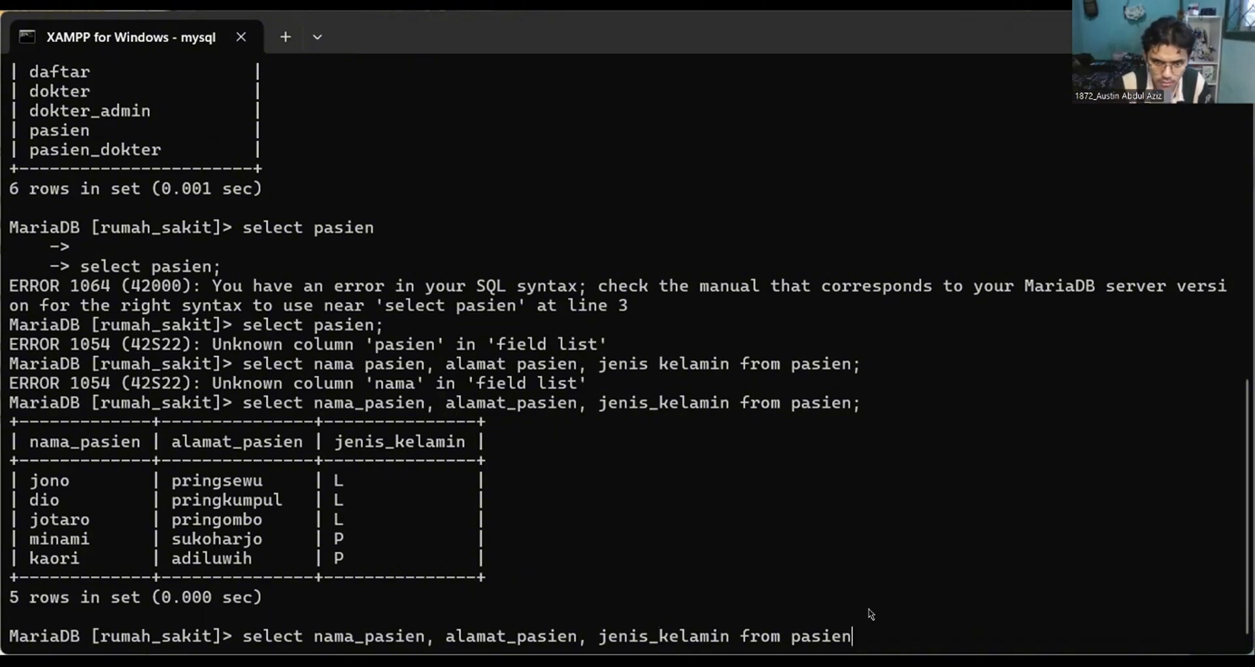
type("w")
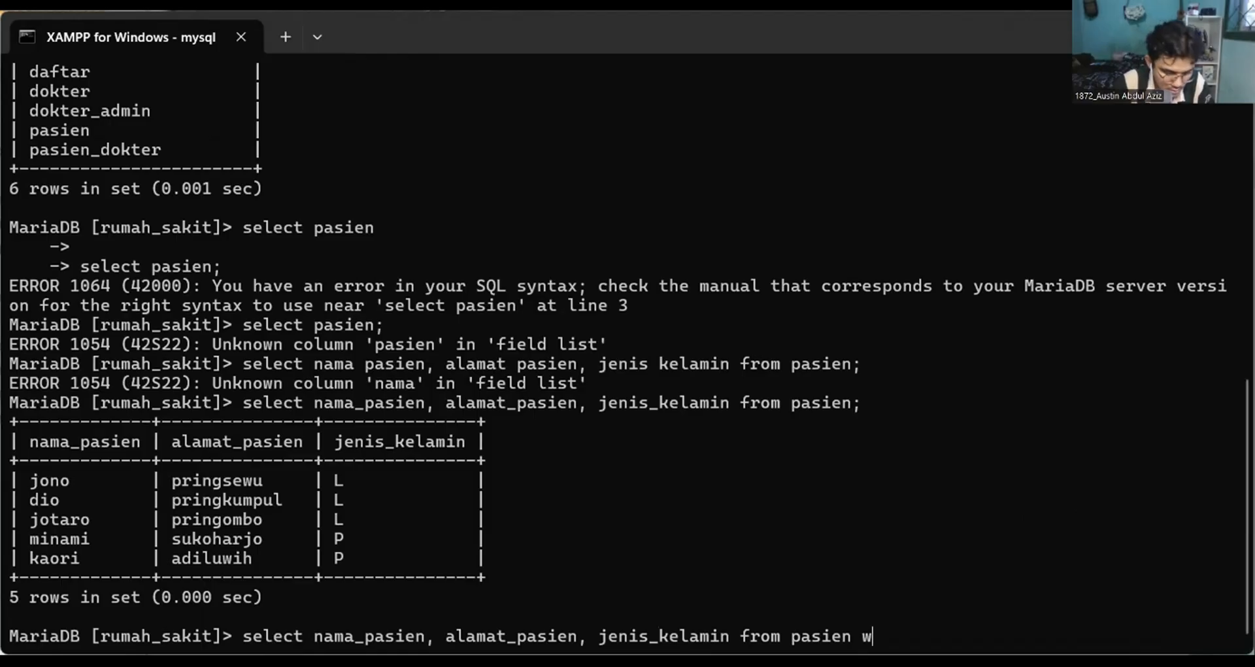
type("here jenis kelamp")
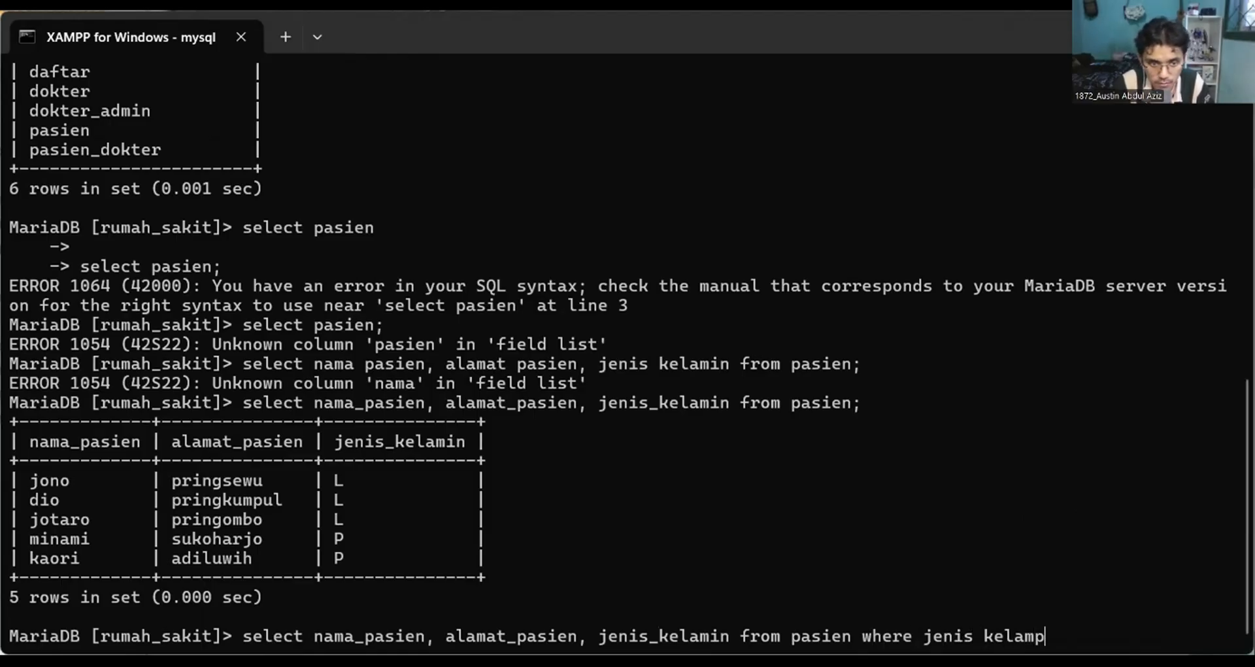
key("BackSpace")
type("in ")
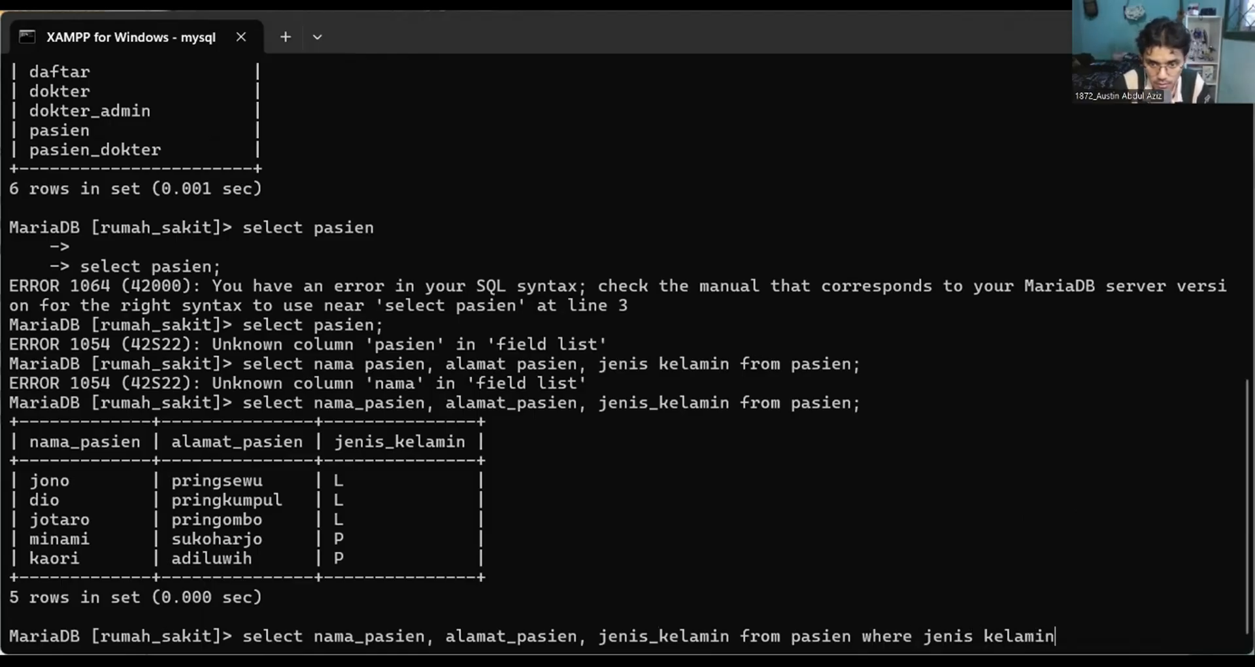
type("'p'")
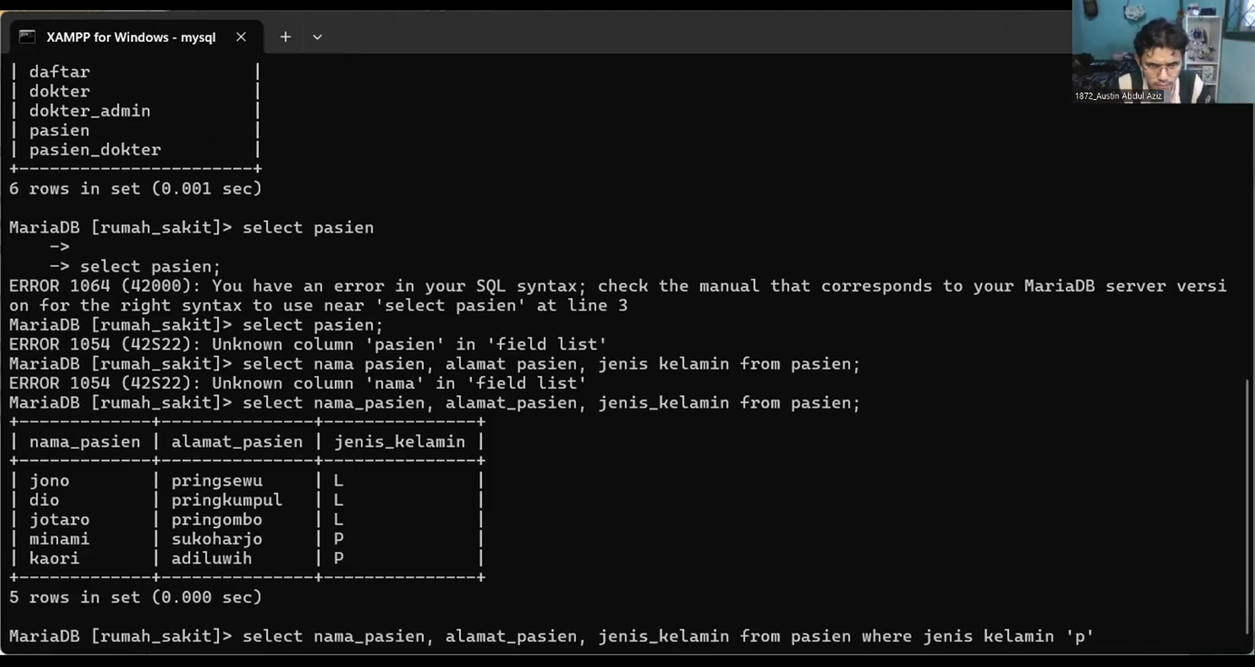
key("Return")
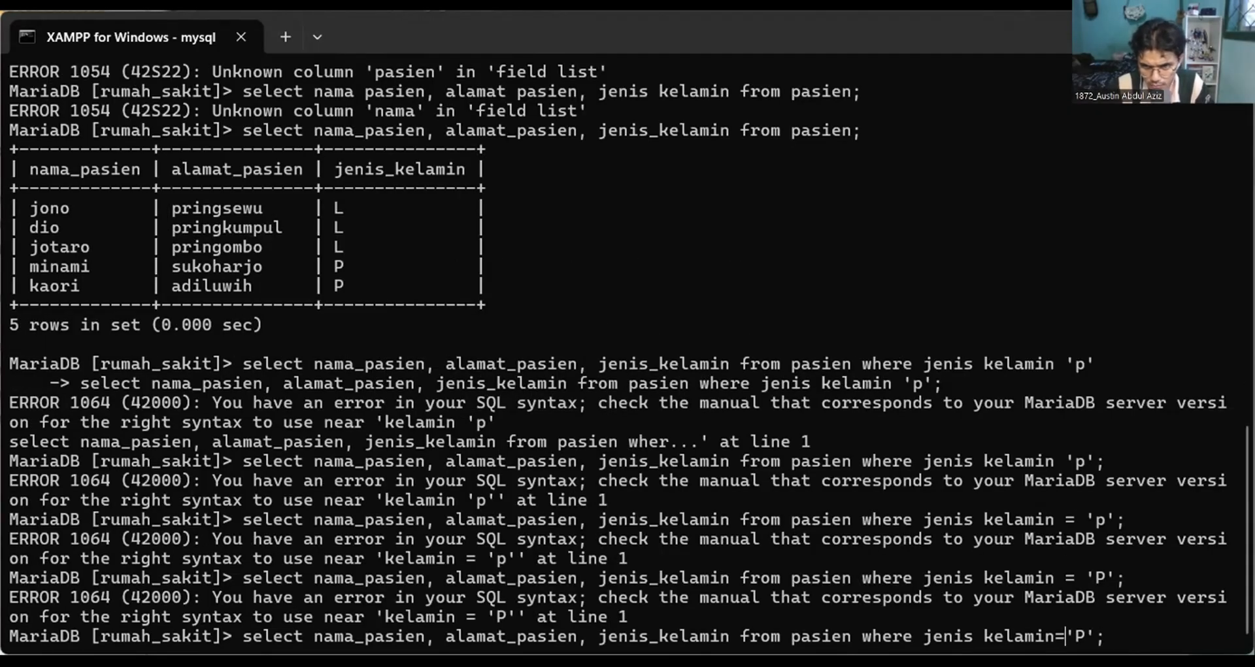
key("Return")
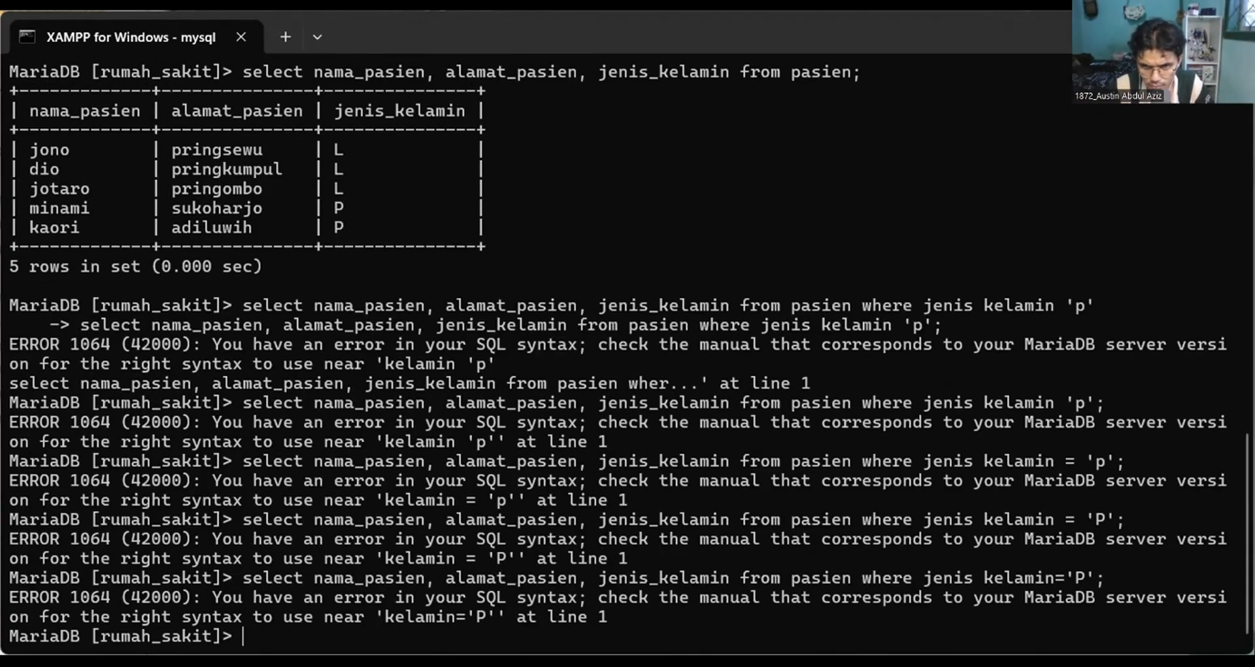
Correct the filter column in the recalled query to jenis_kelamin and run it with the value 'P'.
key("Up")
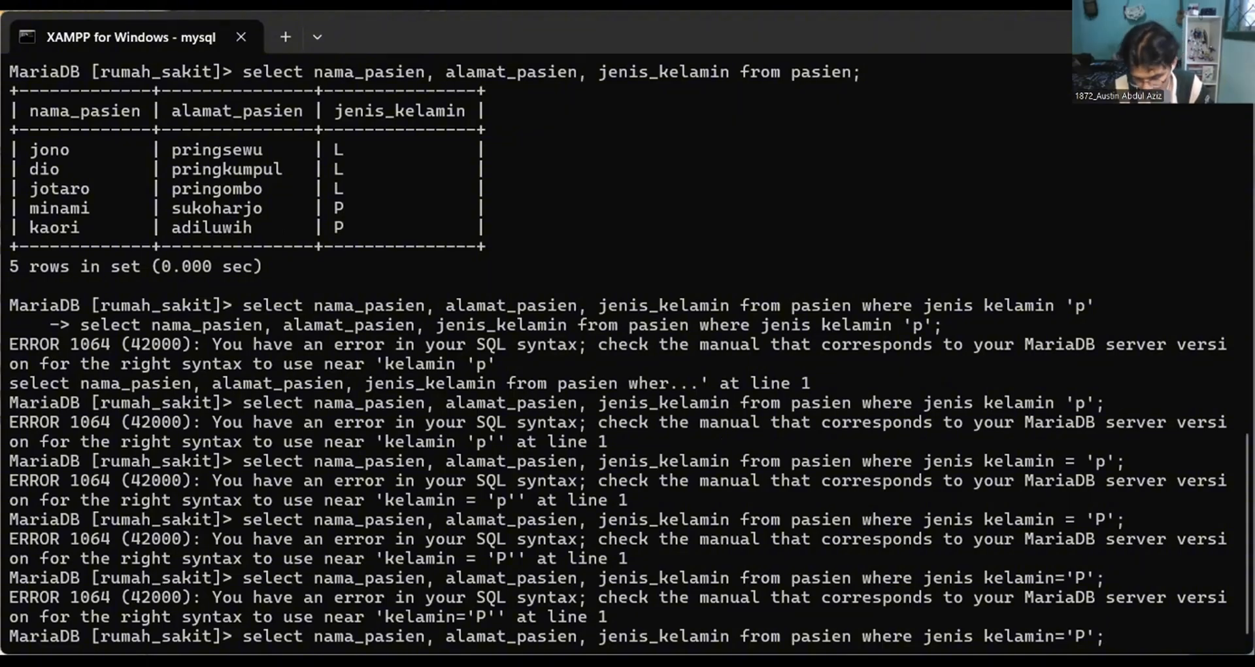
key("Left")
key("Left")
key("Left")
key("Left")
key("Left")
key("Left")
key("Left")
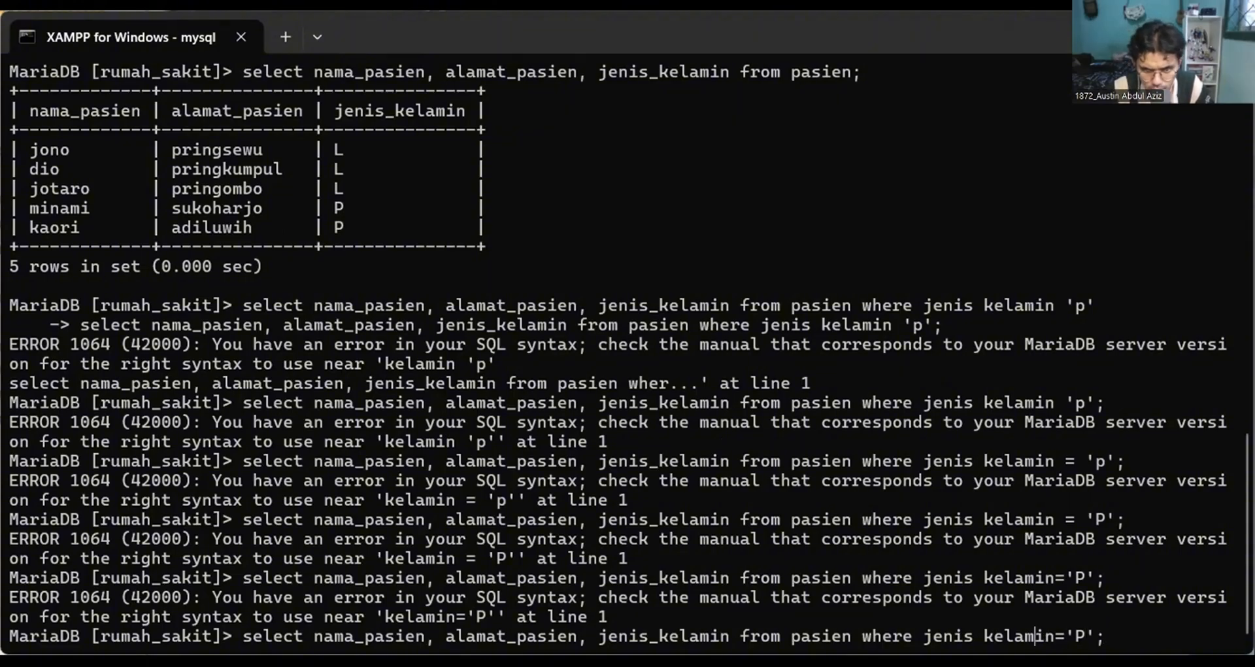
key("Left")
key("Left")
key("Left")
key("Left")
key("Left")
key("BackSpace")
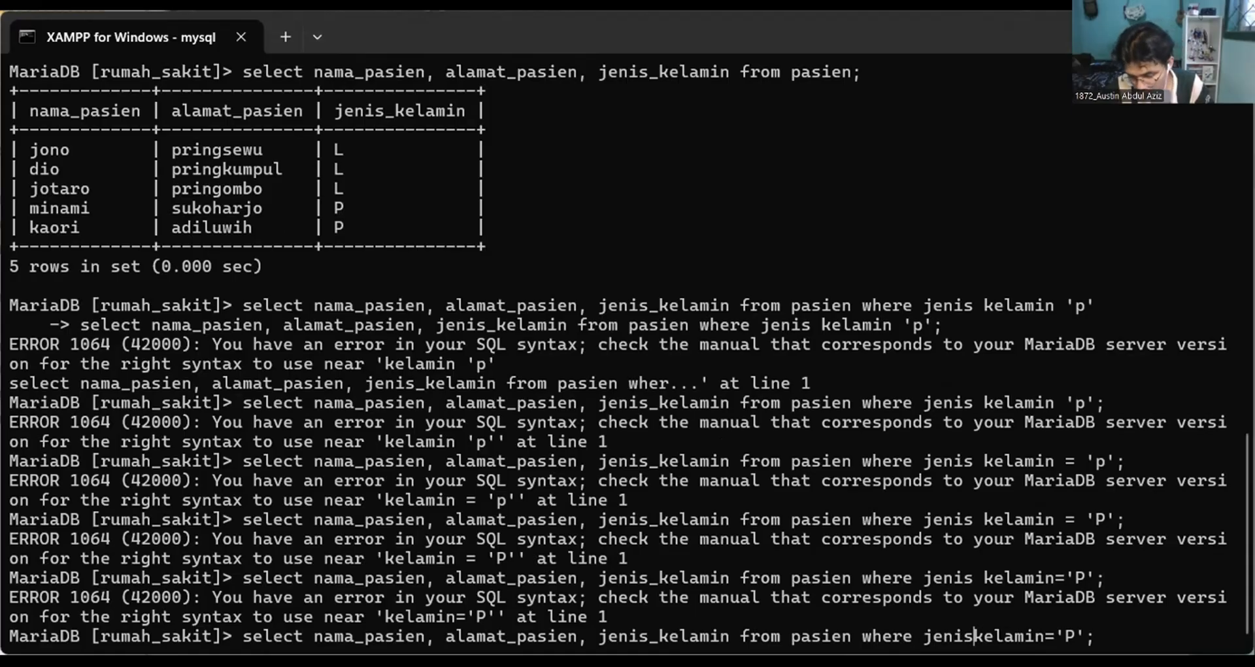
type("_")
key("Return")
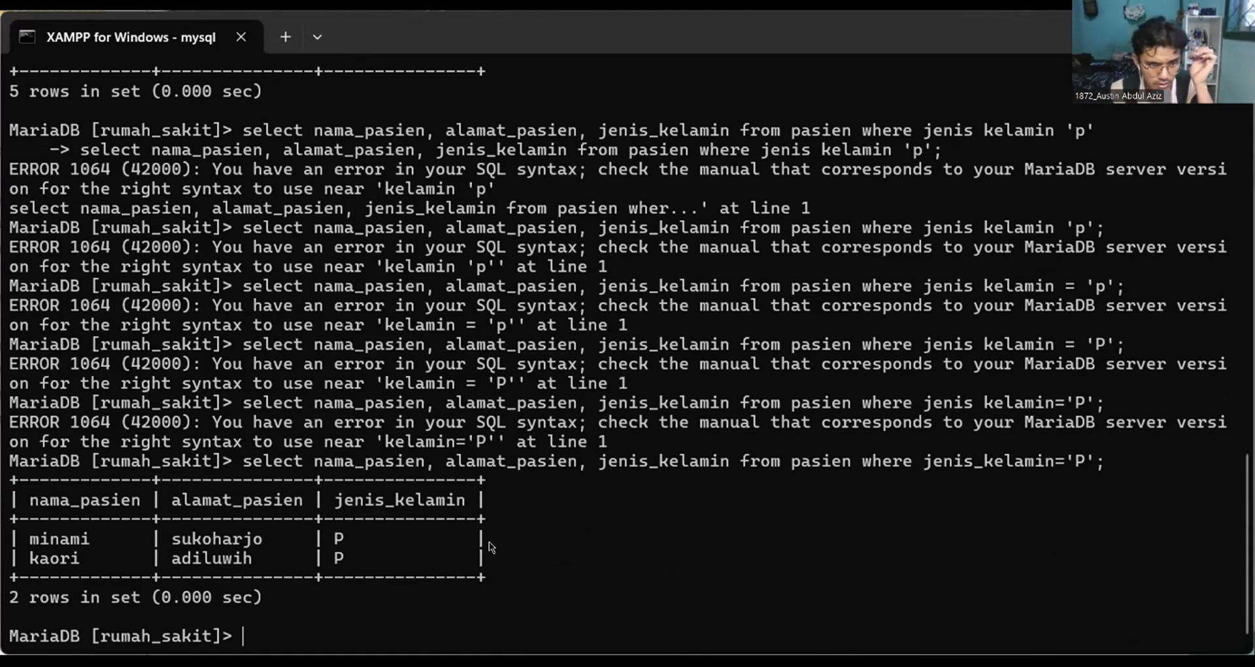
Rerun the pasien query with the jenis_kelamin filter value changed to 'l'.
key("Up")
key("Left")
key("Left")
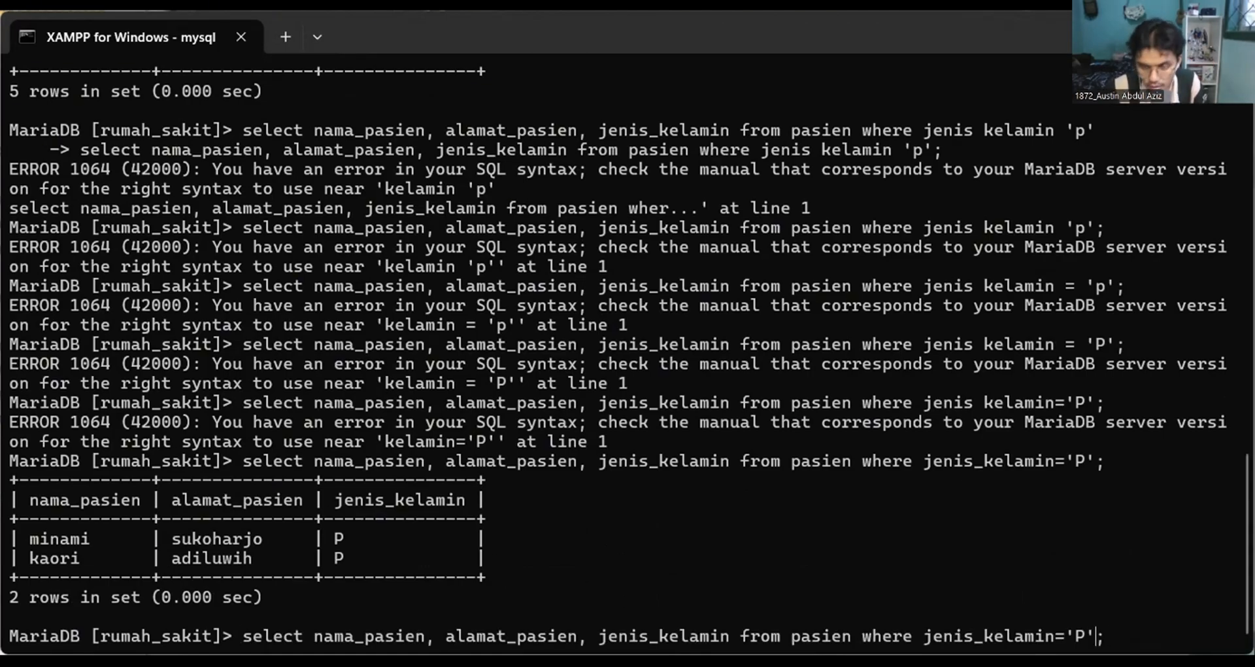
key("BackSpace")
type(";")
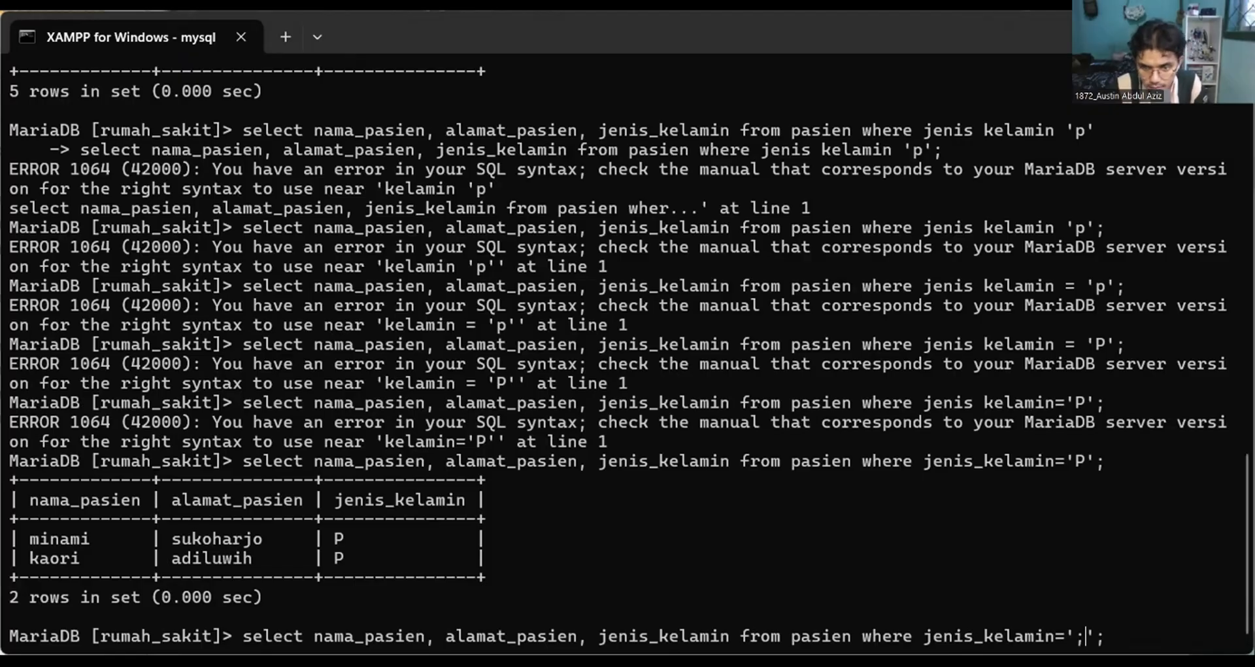
key("BackSpace")
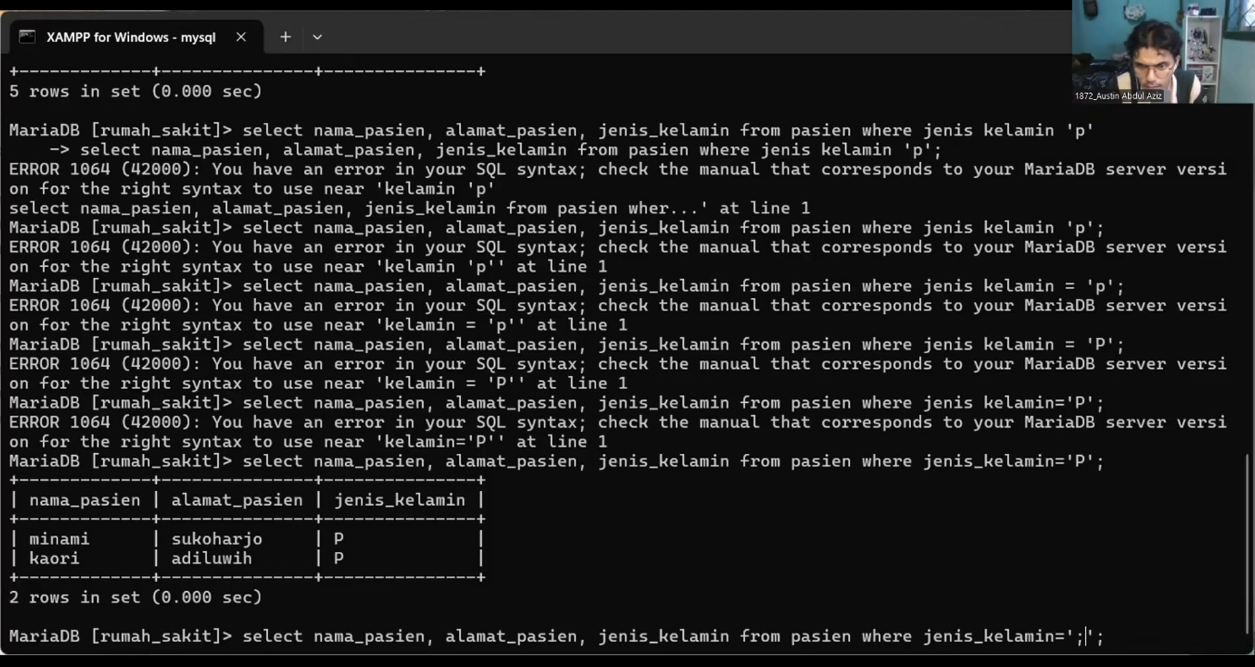
key("BackSpace")
type("l")
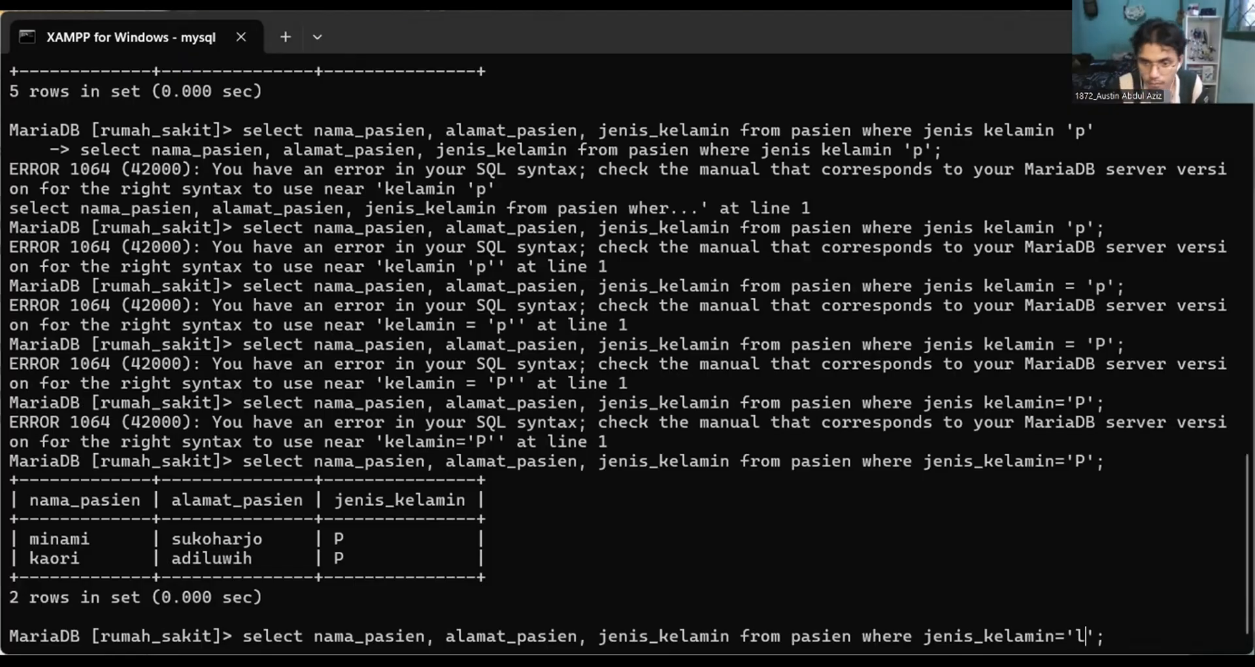
key("Return")
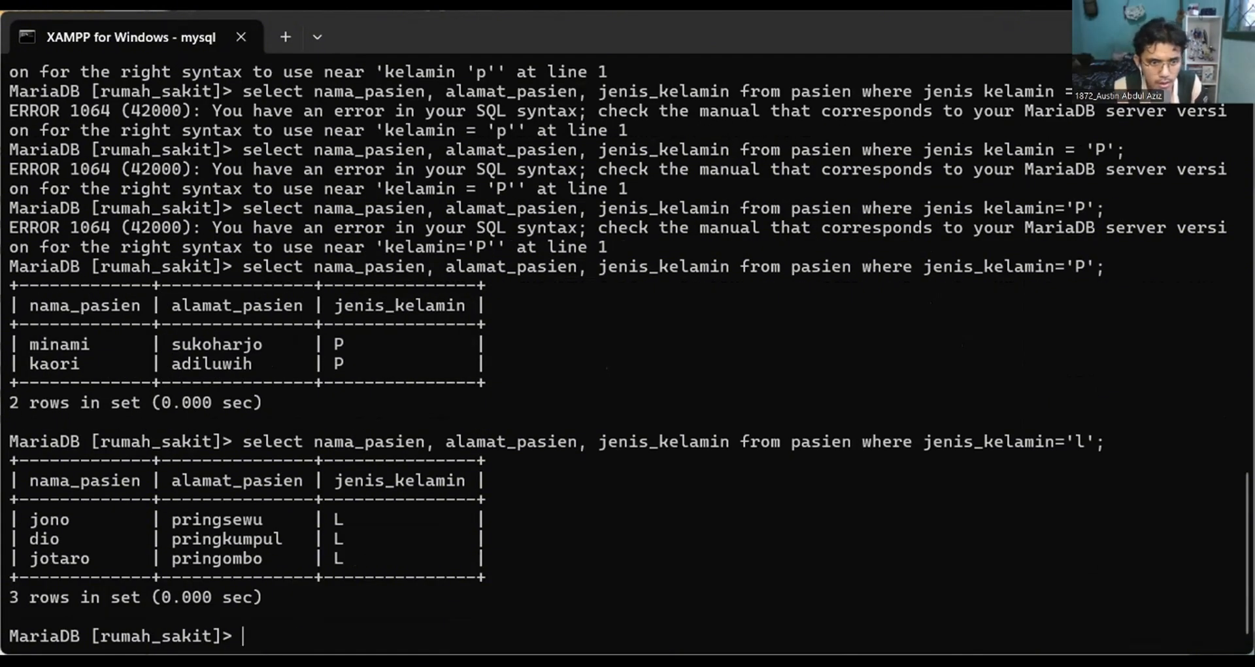
Recall the last pasien query and remove the column name jenis_kelamin from its where condition.
key("Up")
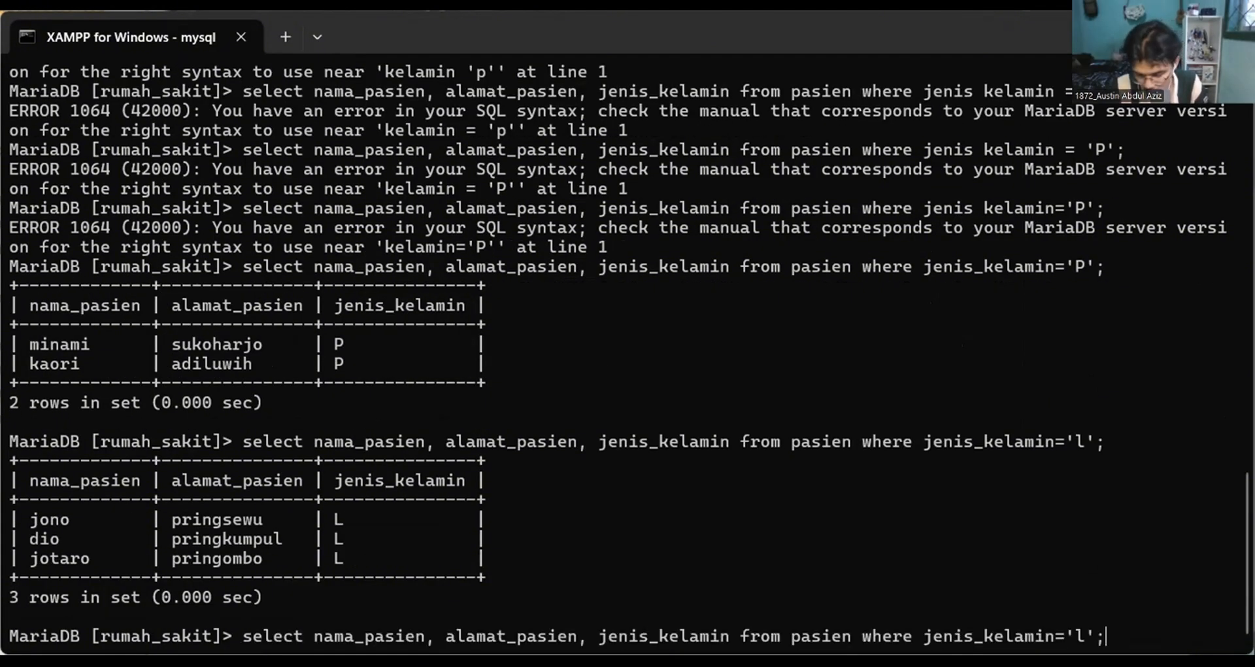
key("Left")
key("Left")
key("Left")
key("Left")
key("Left")
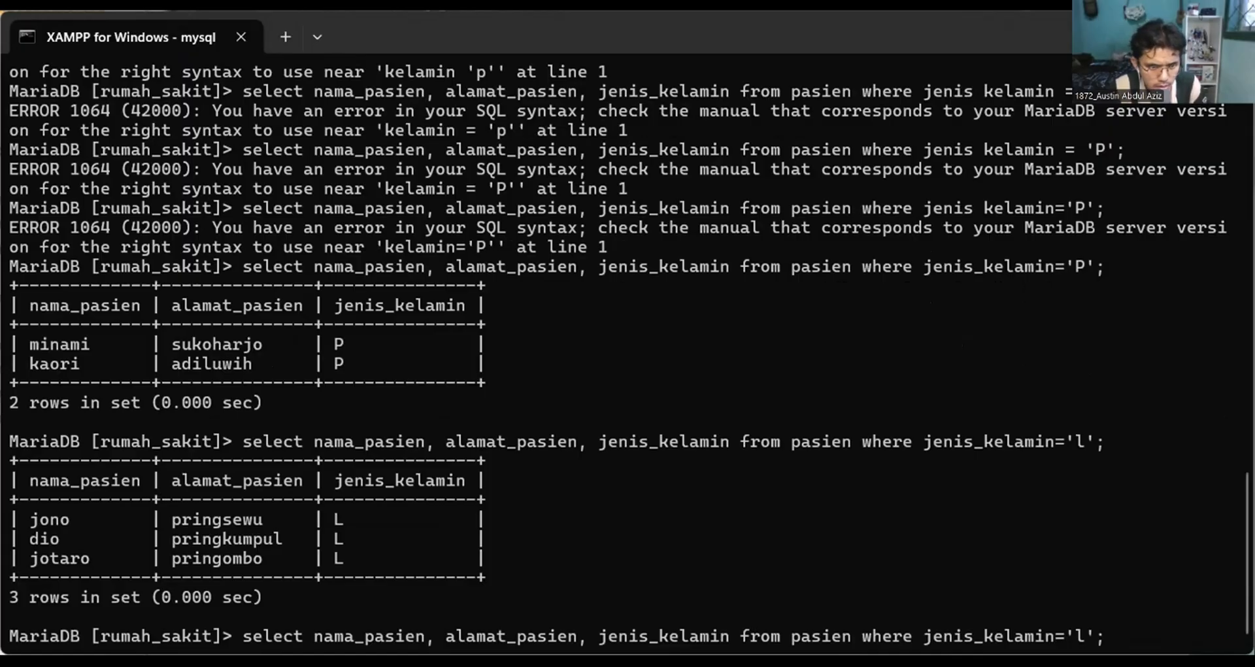
key("BackSpace")
key("BackSpace")
key("BackSpace")
key("BackSpace")
key("BackSpace")
key("BackSpace")
key("BackSpace")
key("BackSpace")
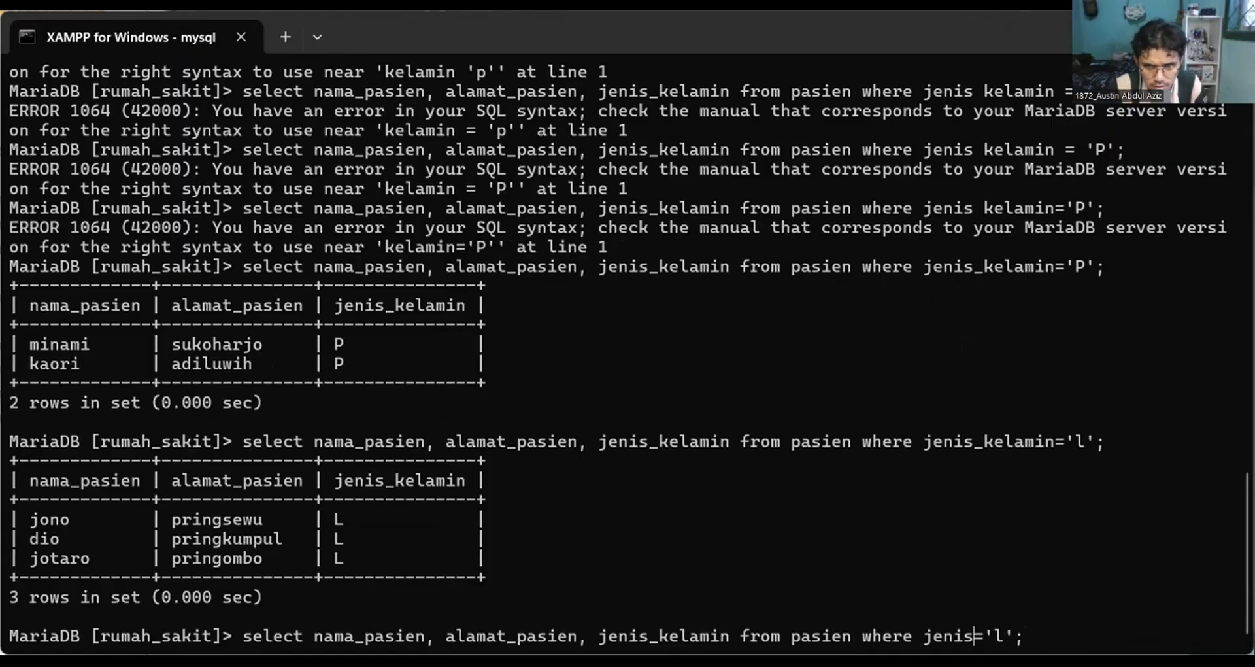
key("BackSpace")
key("BackSpace")
key("BackSpace")
key("BackSpace")
key("BackSpace")
type("A")
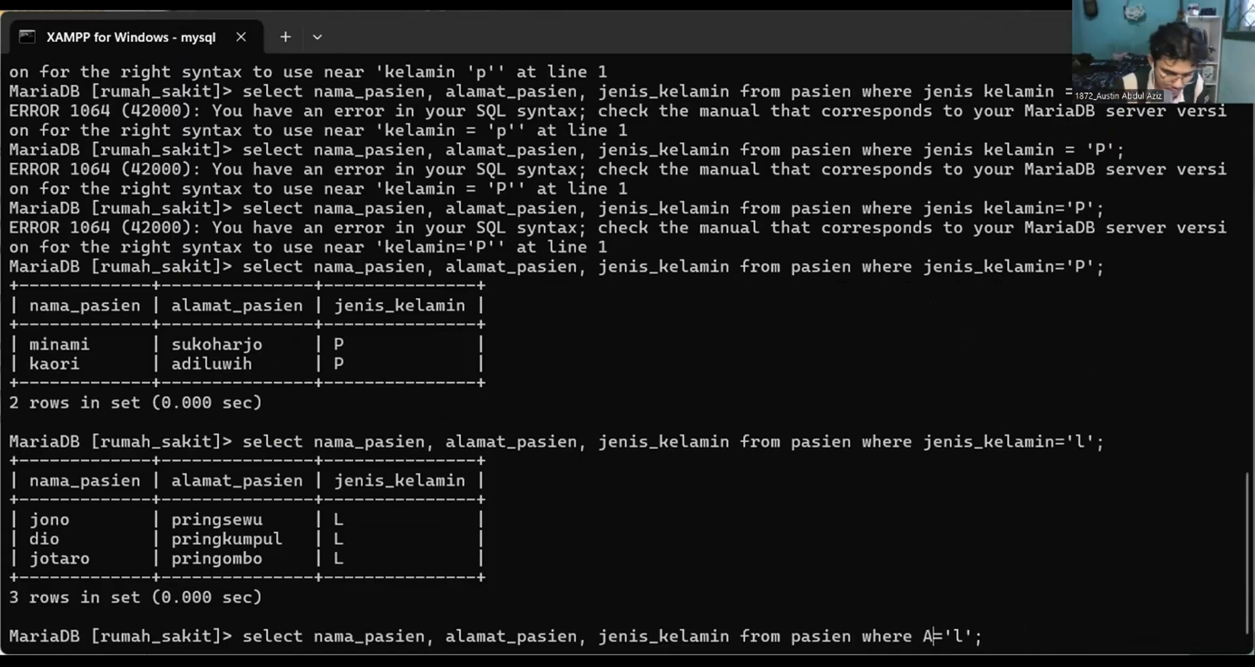
type("AMA")
key("BackSpace")
key("BackSpace")
key("BackSpace")
key("BackSpace")
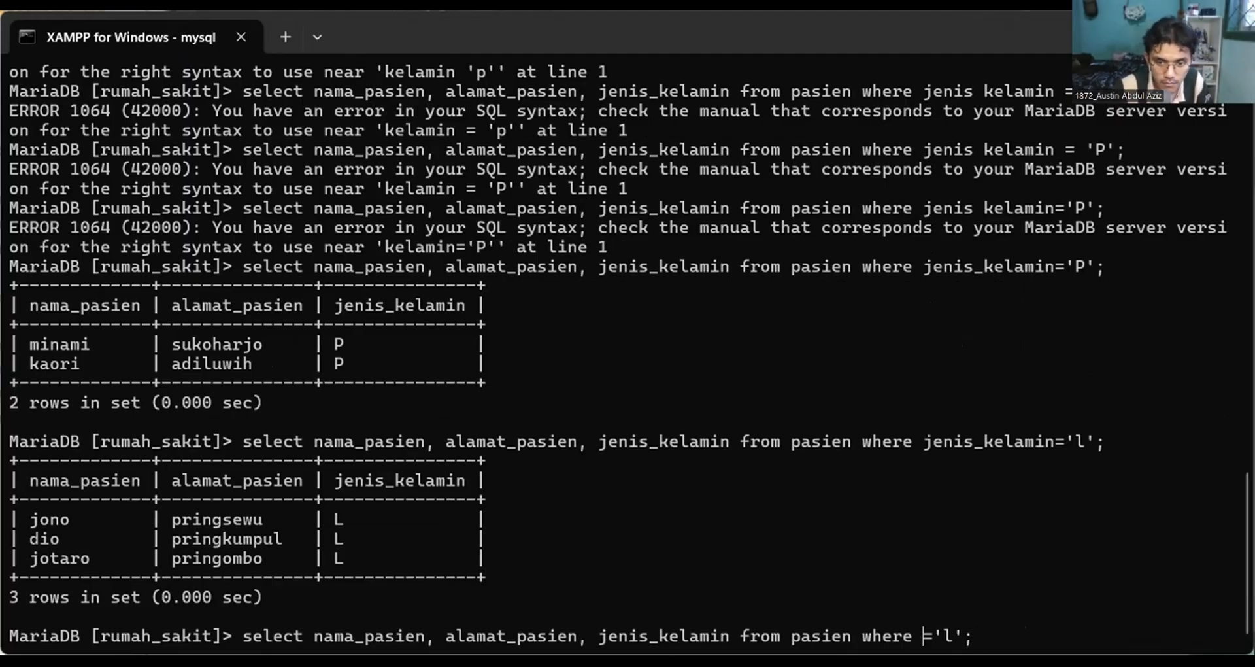
Enter "alamat pasien" as the column name in the where condition.
type("ala")
key("BackSpace")
type("amat ")
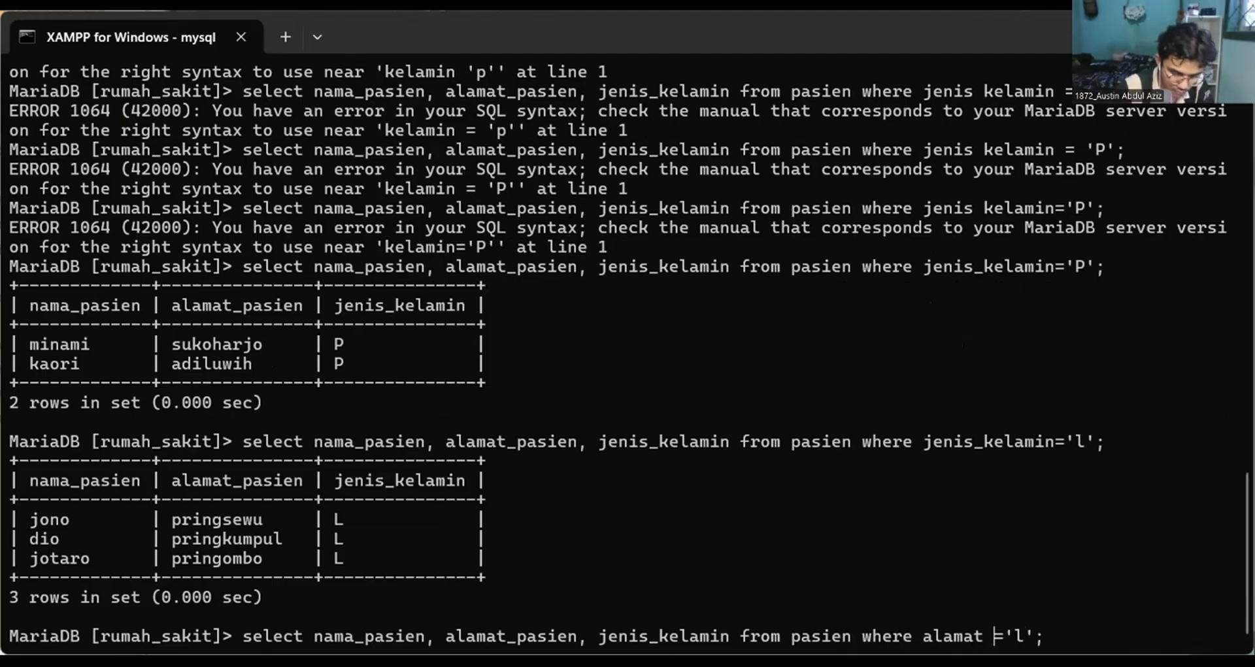
type("pasuien")
key("BackSpace")
key("BackSpace")
key("BackSpace")
key("BackSpace")
type("ien")
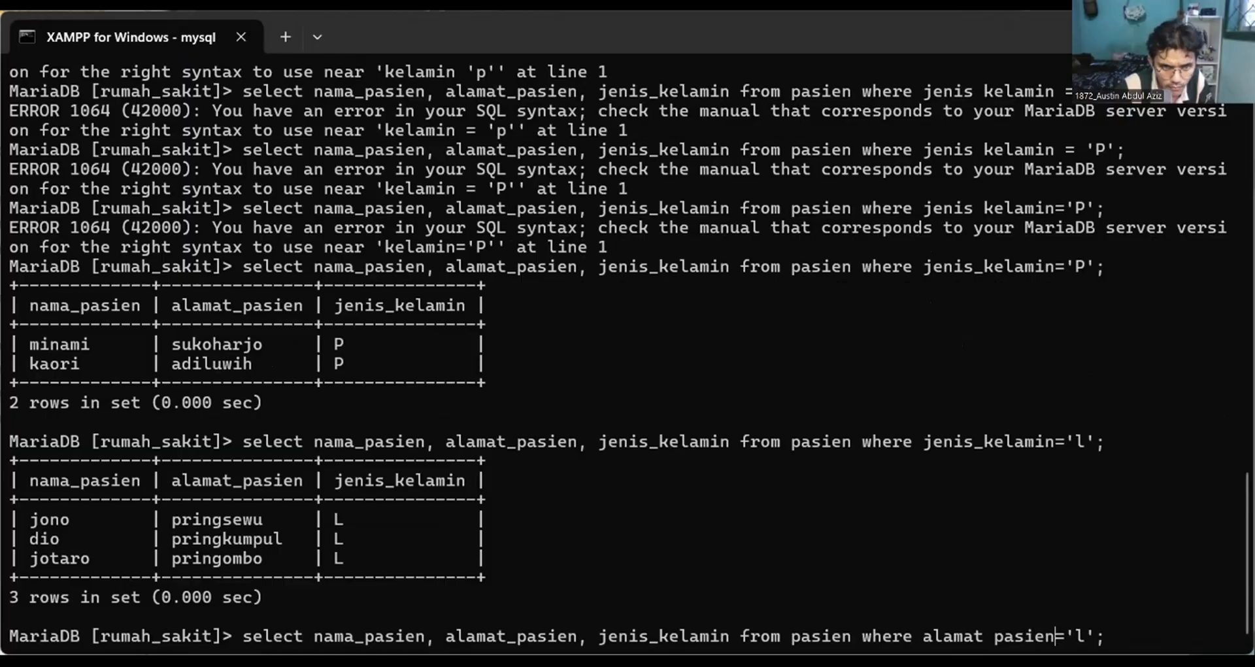
Set the filter value to 'pringsewu' and try to run the pasien query.
key("Right")
key("Right")
key("Right")
key("BackSpace")
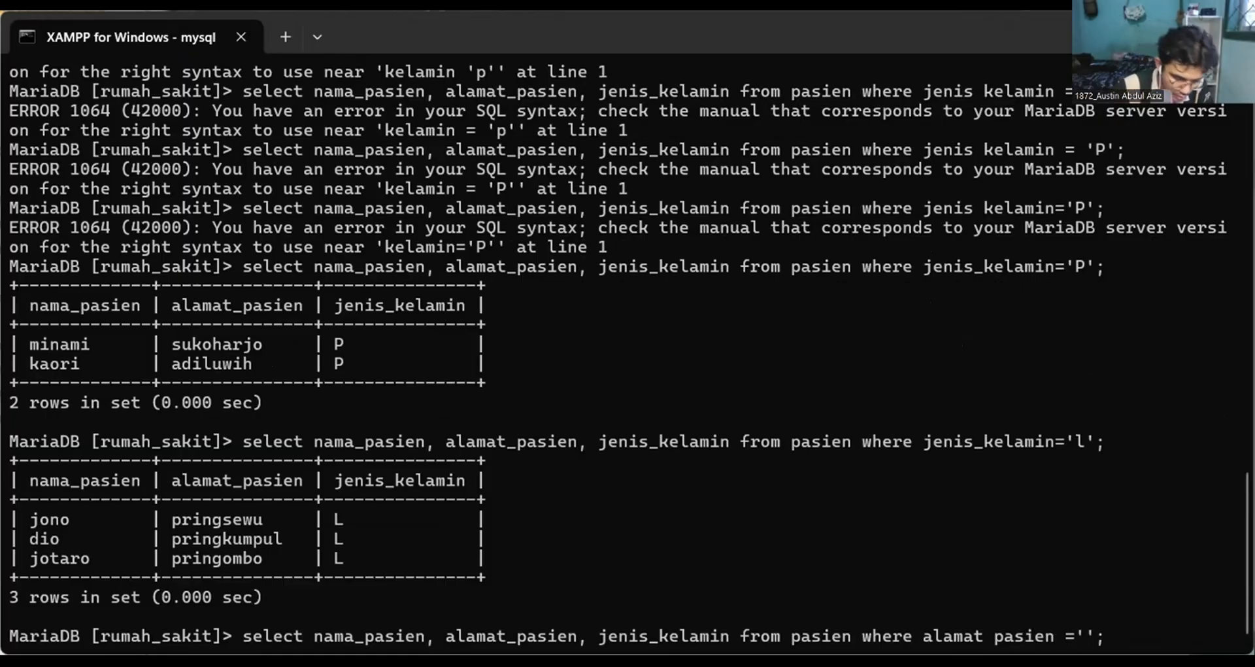
type("pringsewu")
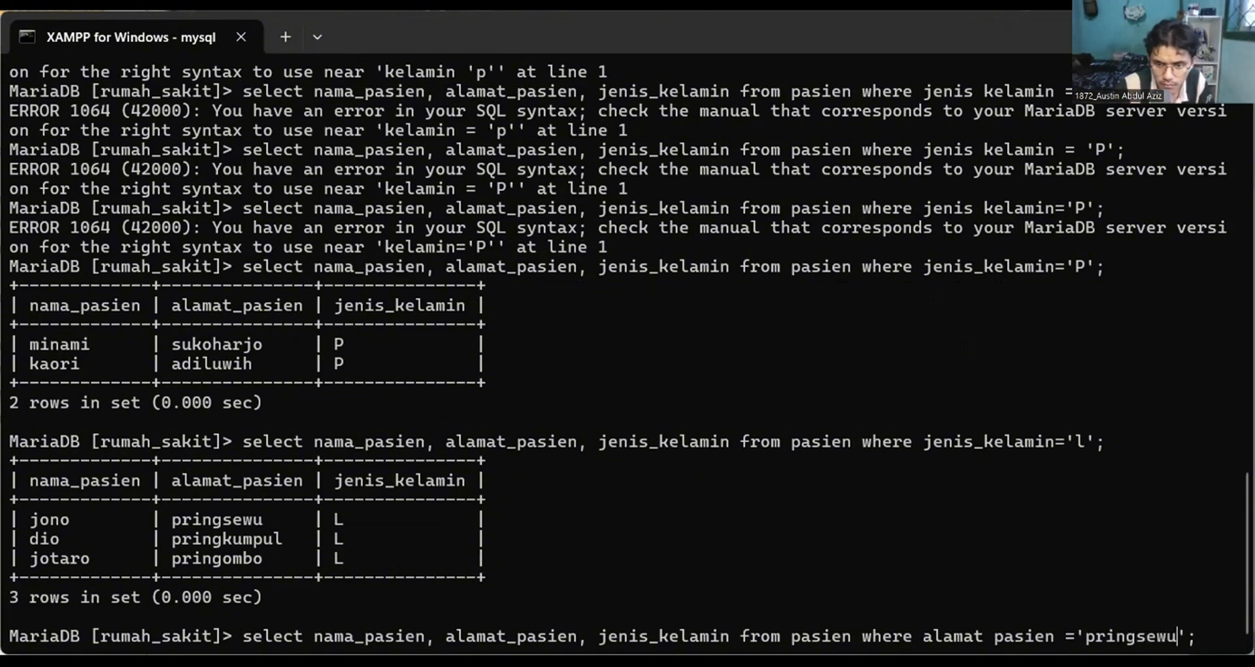
key("Return")
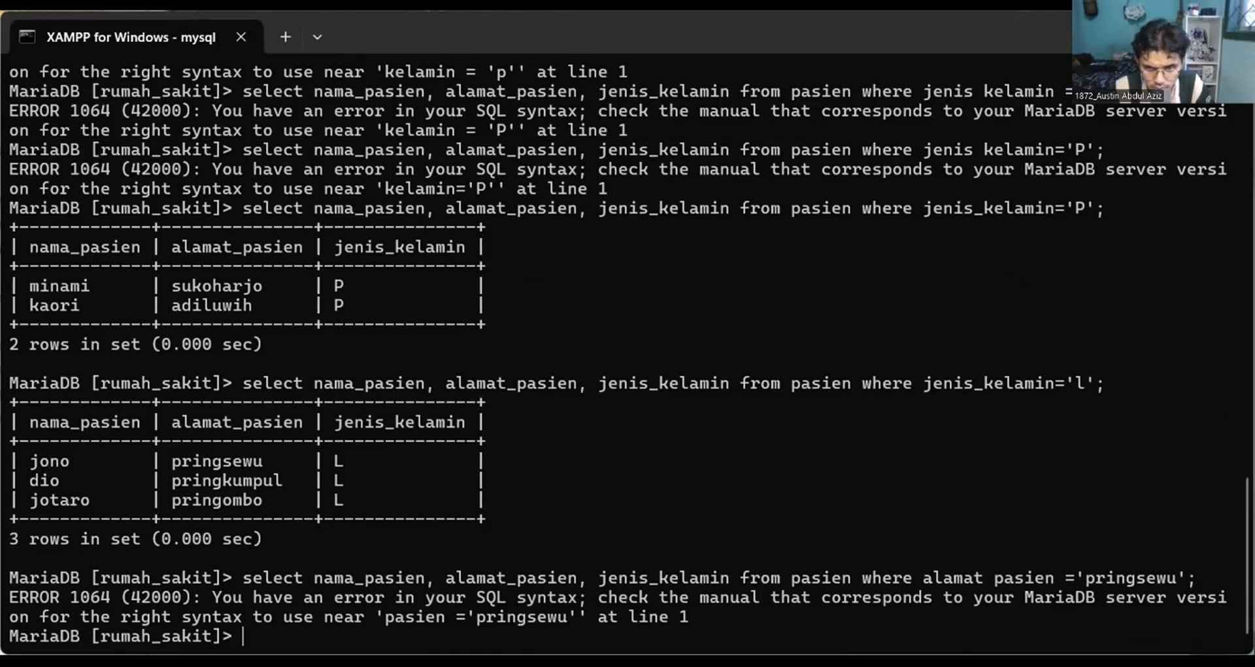
Correct the filter column in the recalled query to alamat_pasien, without a space before the equals sign, and run it.
key("Up")
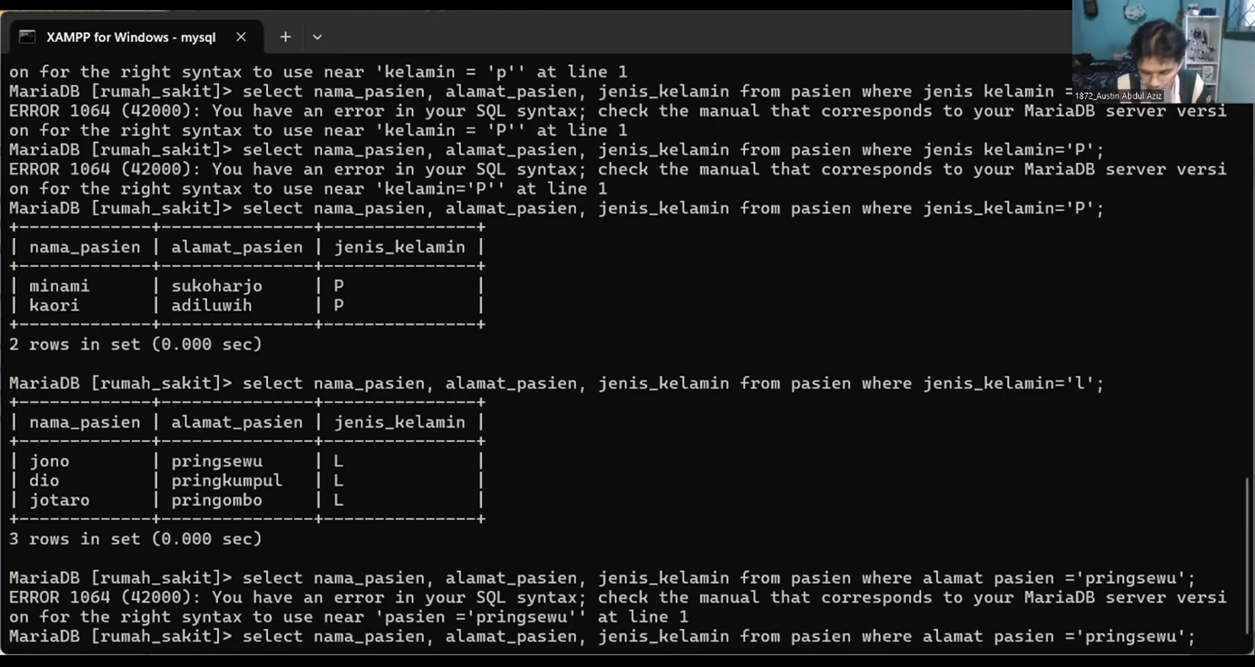
key("Left")
key("Left")
key("Left")
key("Left")
key("Left")
key("Left")
key("Left")
key("Left")
key("Left")
key("Left")
key("Left")
key("Left")
key("Left")
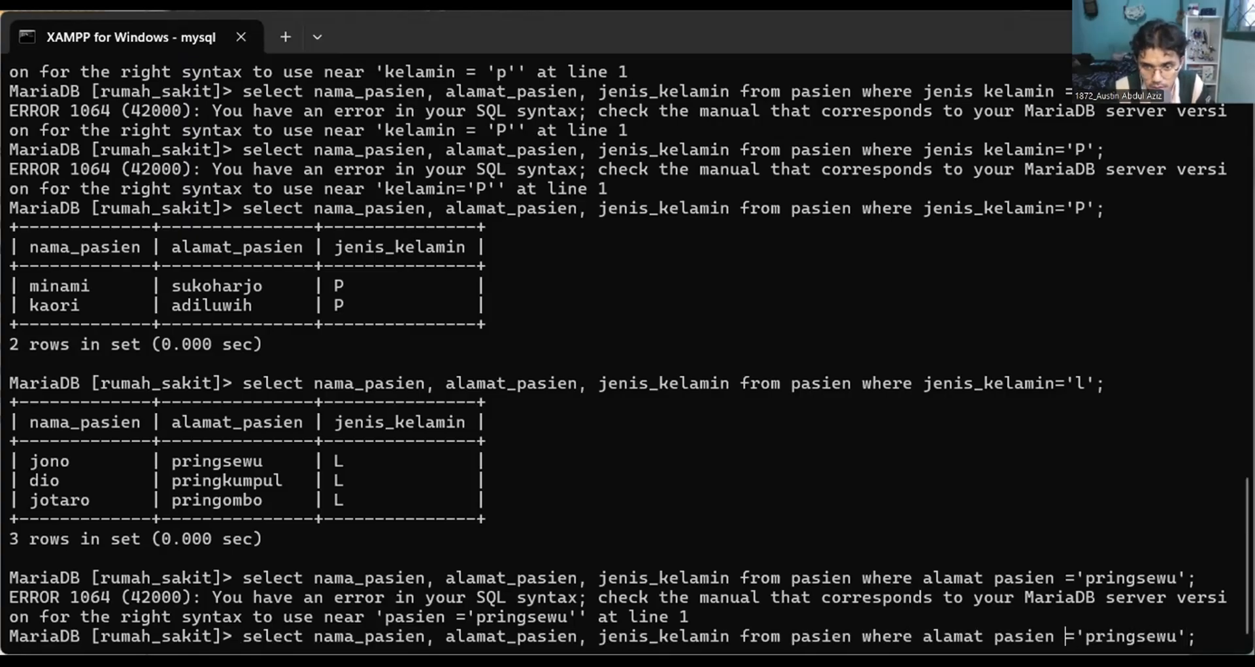
key("BackSpace")
key("Left")
key("Left")
key("Left")
key("Left")
key("Left")
key("Left")
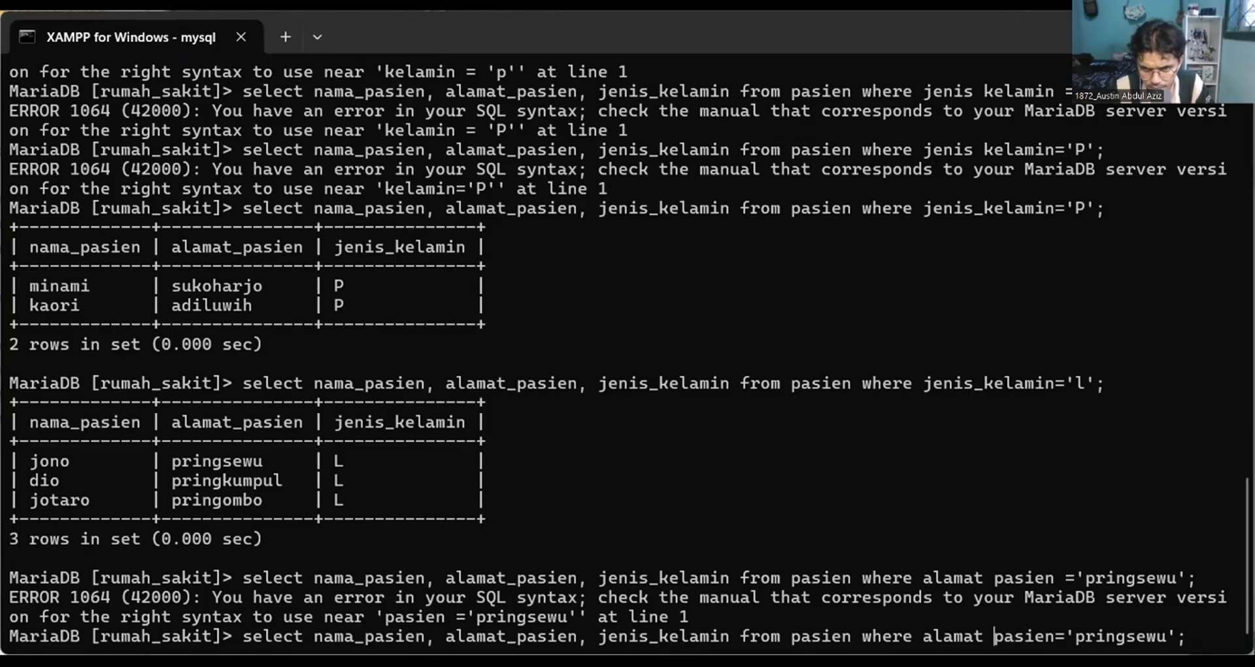
key("BackSpace")
type("_")
key("Return")
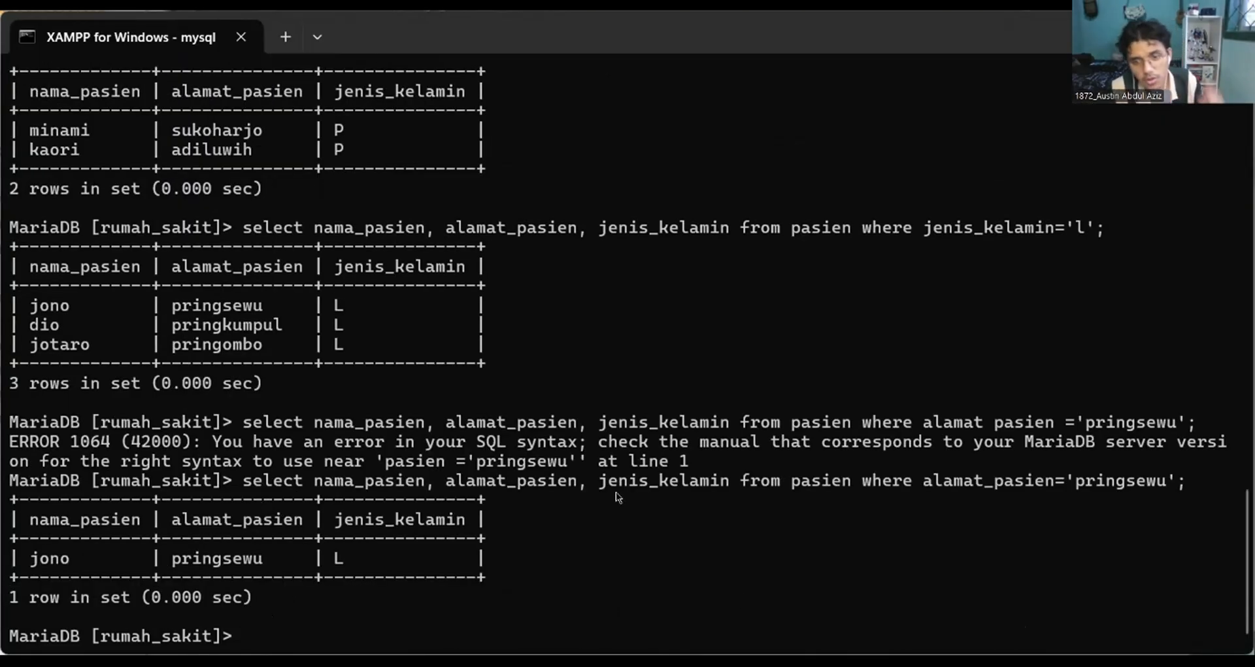
Review the earlier table list, recall the last query and replace its table name pasien with daftar.
scroll(621, 445, "up", 15)
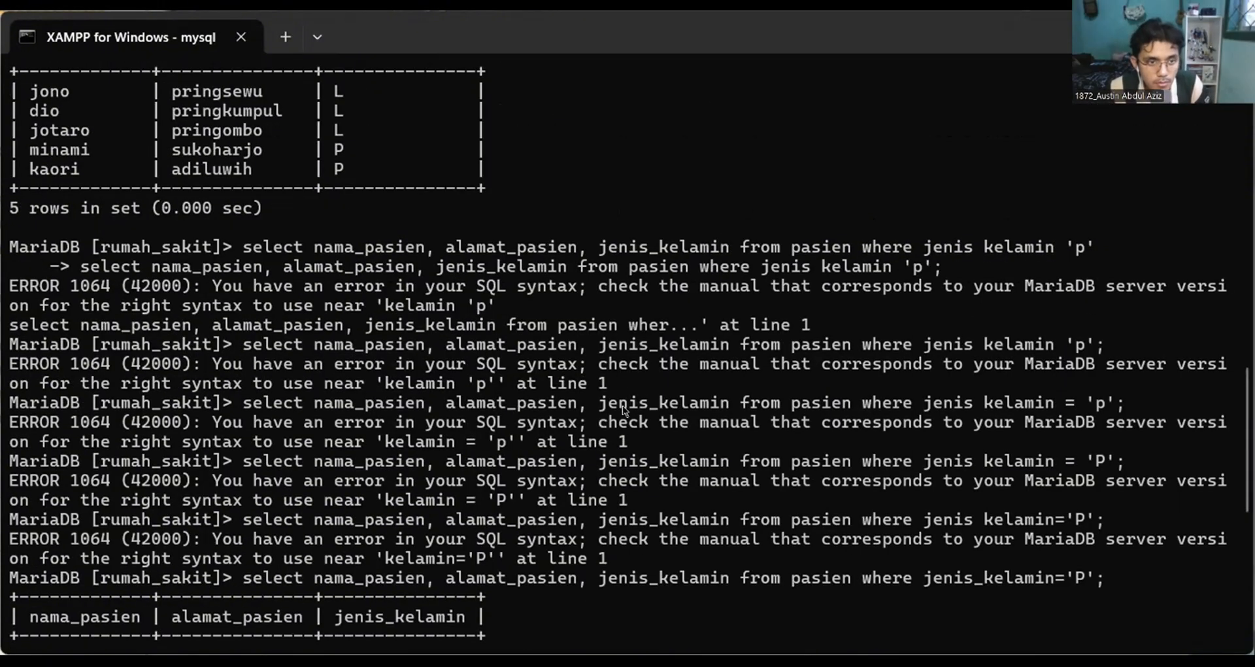
scroll(614, 356, "down", 10)
scroll(614, 356, "up", 11)
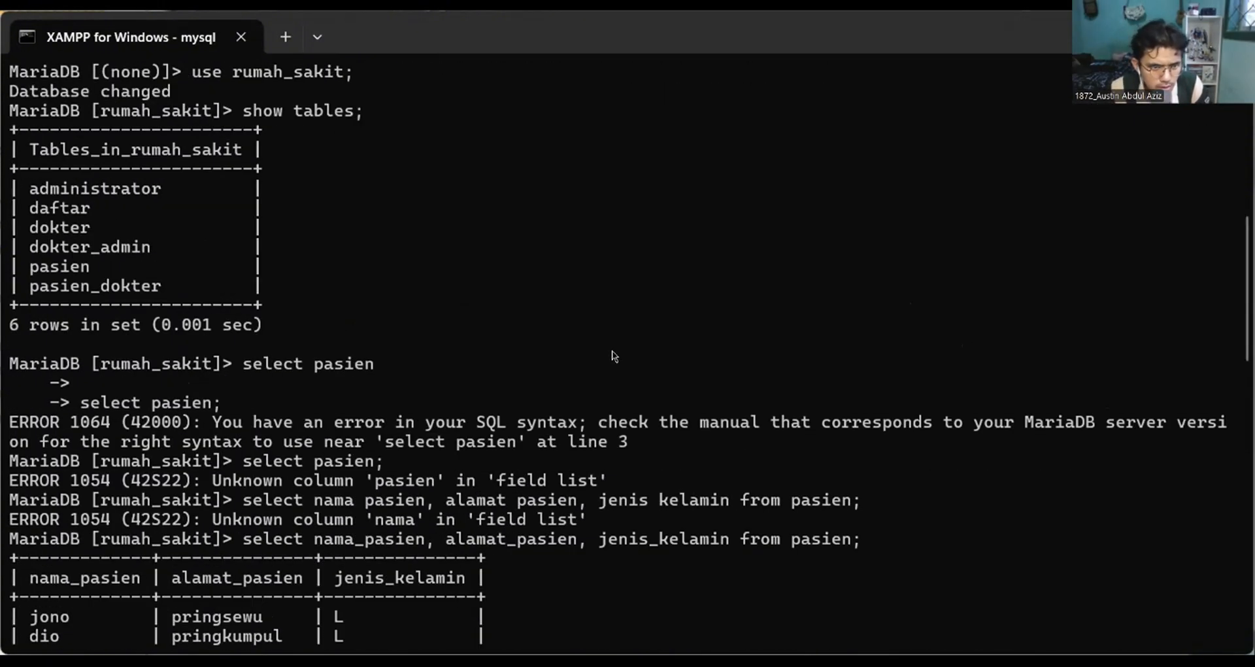
scroll(615, 357, "down", 15)
key("Up")
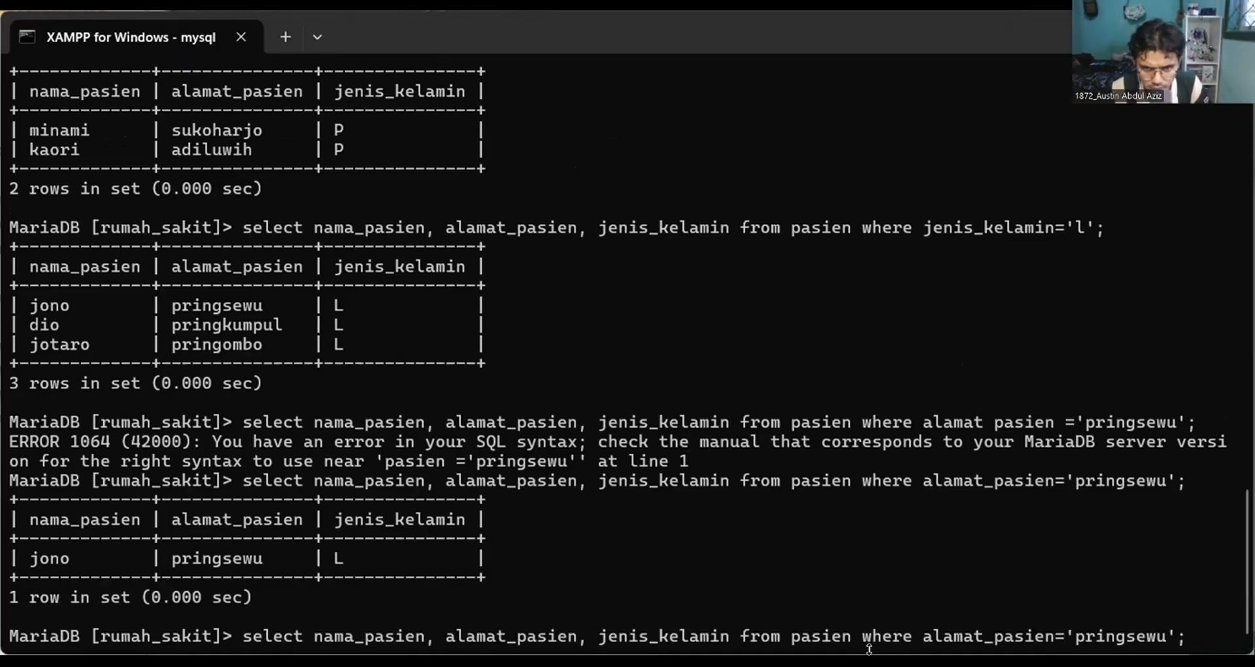
scroll(899, 361, "up", 20)
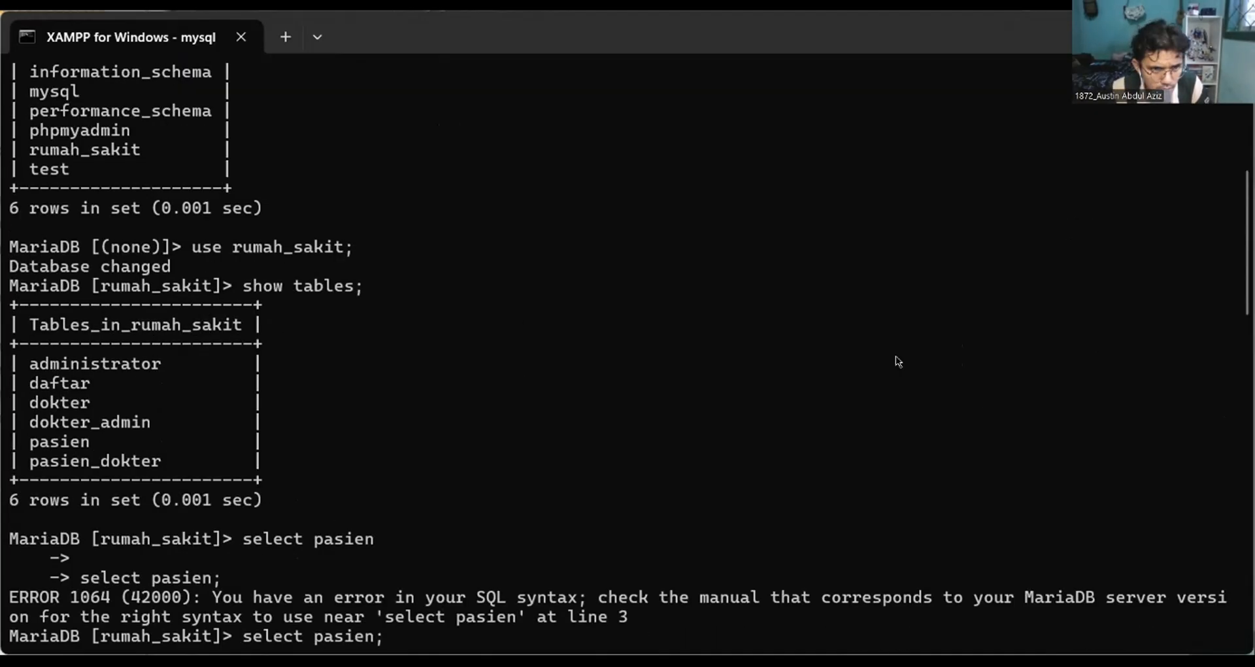
scroll(898, 362, "down", 20)
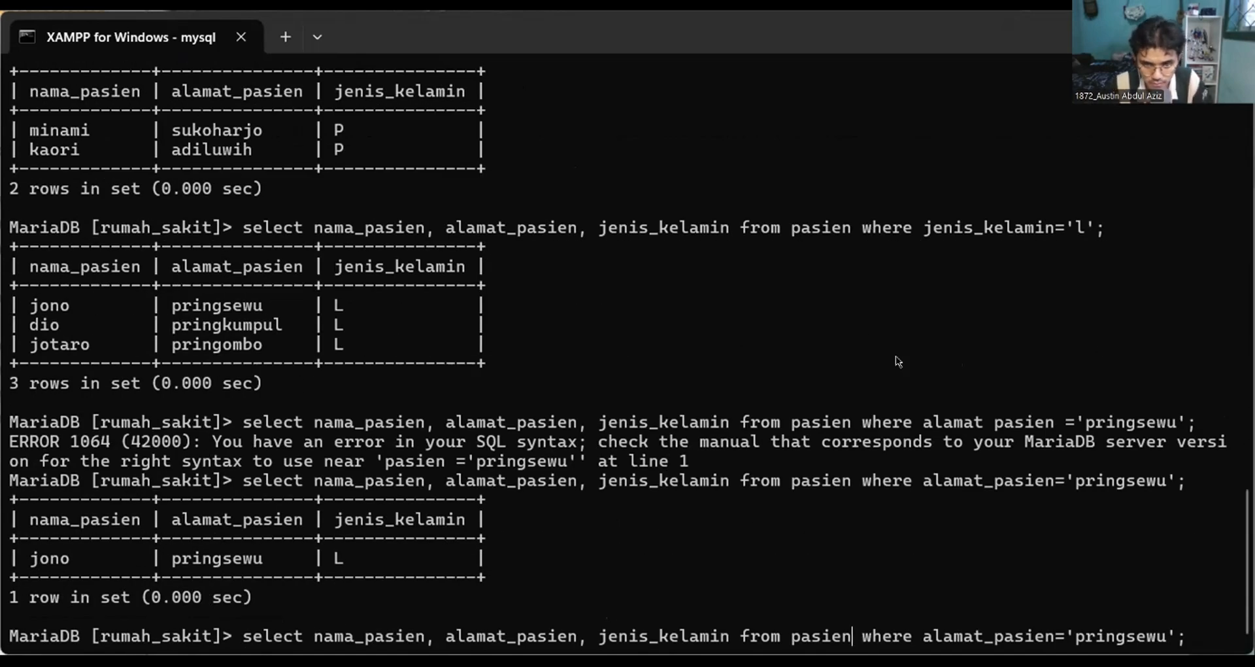
key("Left")
key("Left")
key("Left")
key("Left")
key("Left")
key("Left")
key("Left")
key("Left")
key("Left")
key("Left")
key("Left")
key("Left")
key("Left")
key("Left")
key("Left")
key("Left")
key("Left")
key("Left")
key("Left")
key("Left")
key("BackSpace")
key("BackSpace")
key("BackSpace")
key("BackSpace")
key("BackSpace")
key("BackSpace")
type("dafta")
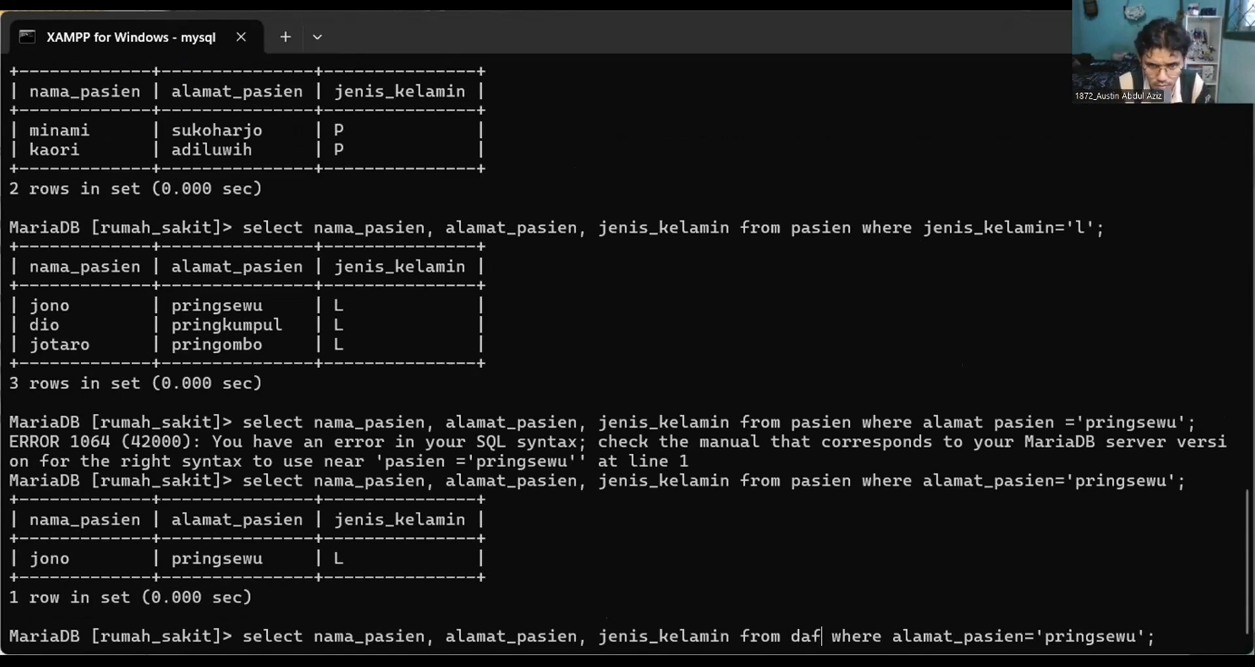
type("r")
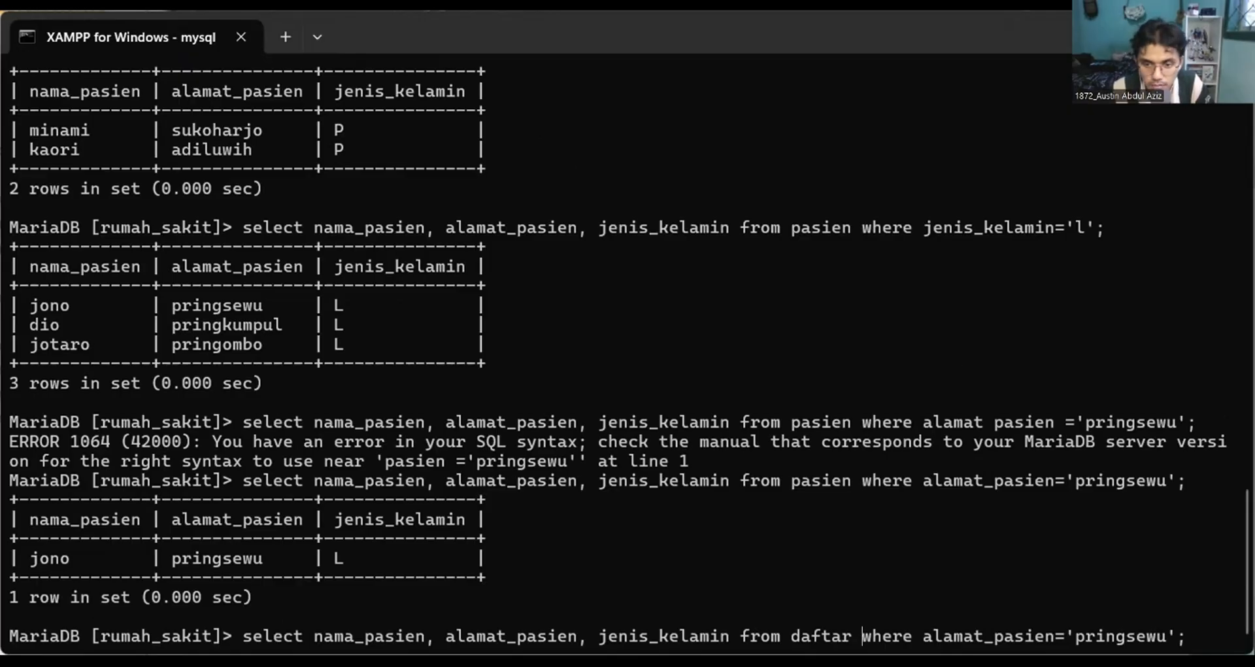
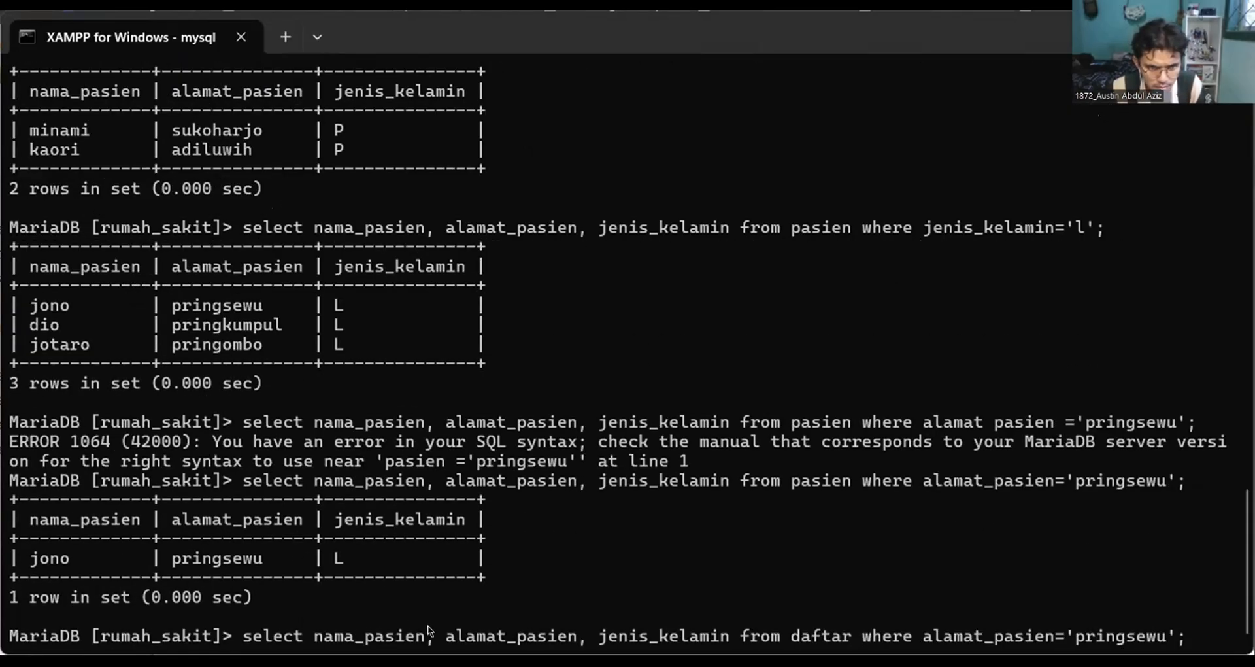
Replace the first selected column, nama_pasien, with id_admin in the daftar query.
key("Left")
key("Left")
key("Left")
key("Left")
key("Left")
key("Left")
key("Left")
key("Left")
key("Left")
key("Left")
key("Left")
key("Left")
key("Left")
key("Left")
key("Left")
key("Left")
key("Left")
key("Left")
key("Left")
key("Left")
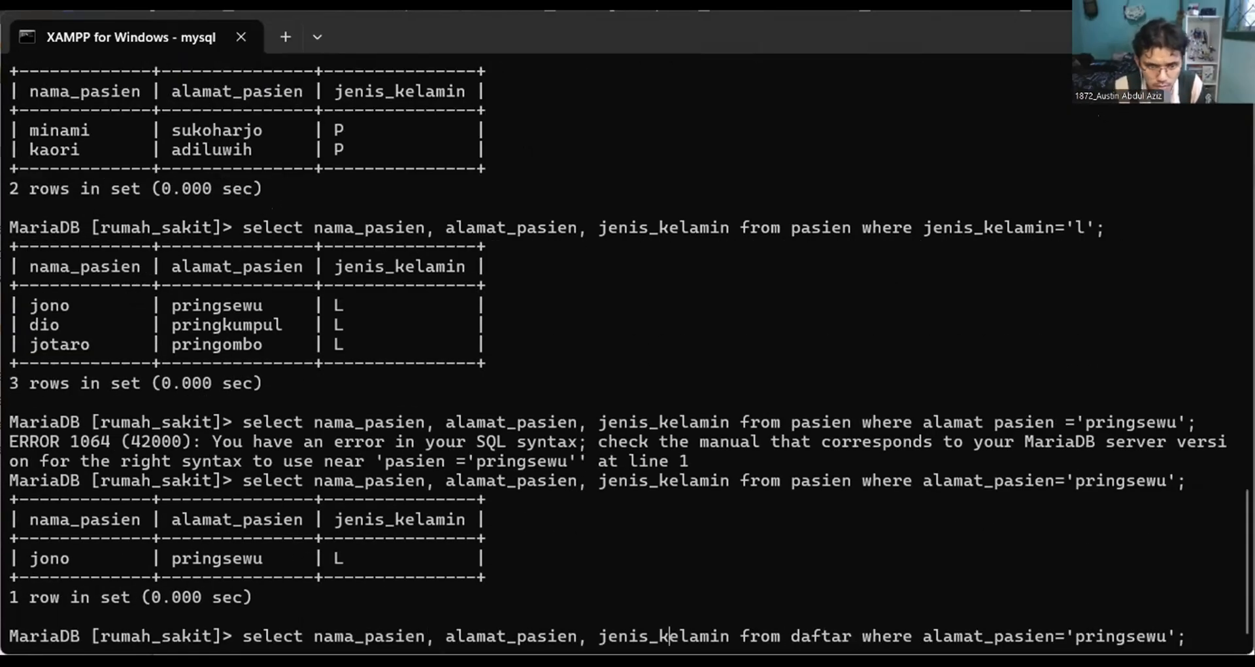
key("Right")
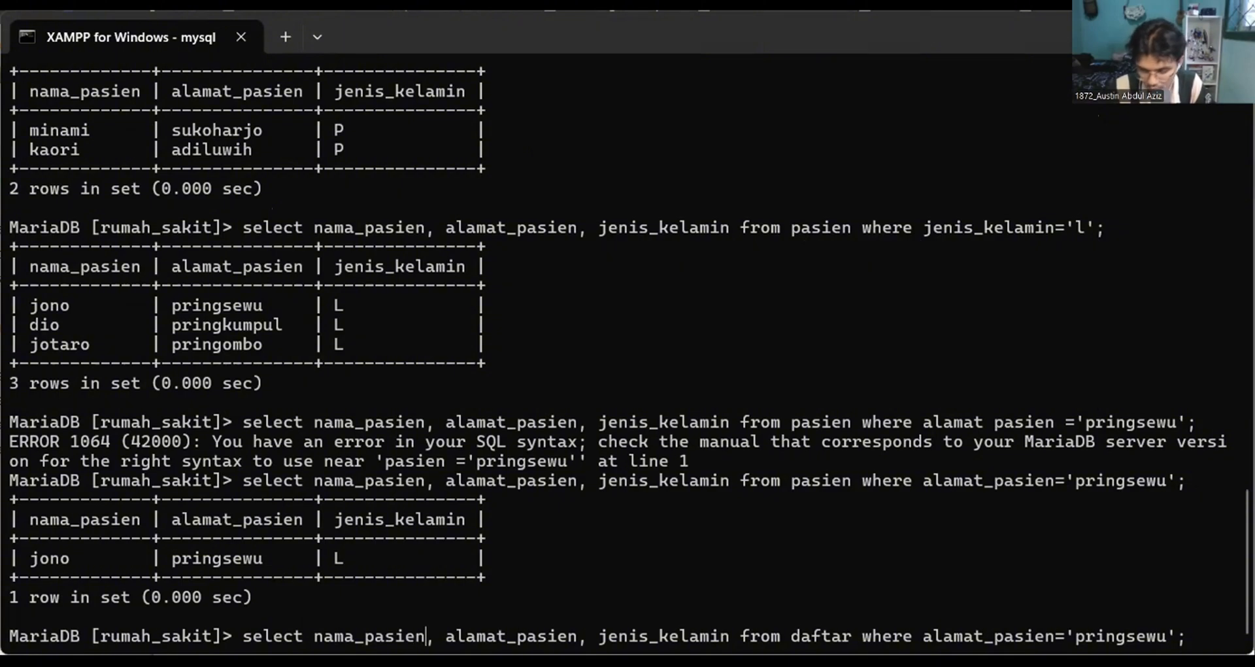
key("BackSpace")
key("BackSpace")
key("BackSpace")
key("BackSpace")
key("BackSpace")
key("BackSpace")
key("BackSpace")
key("BackSpace")
key("BackSpace")
key("BackSpace")
key("BackSpace")
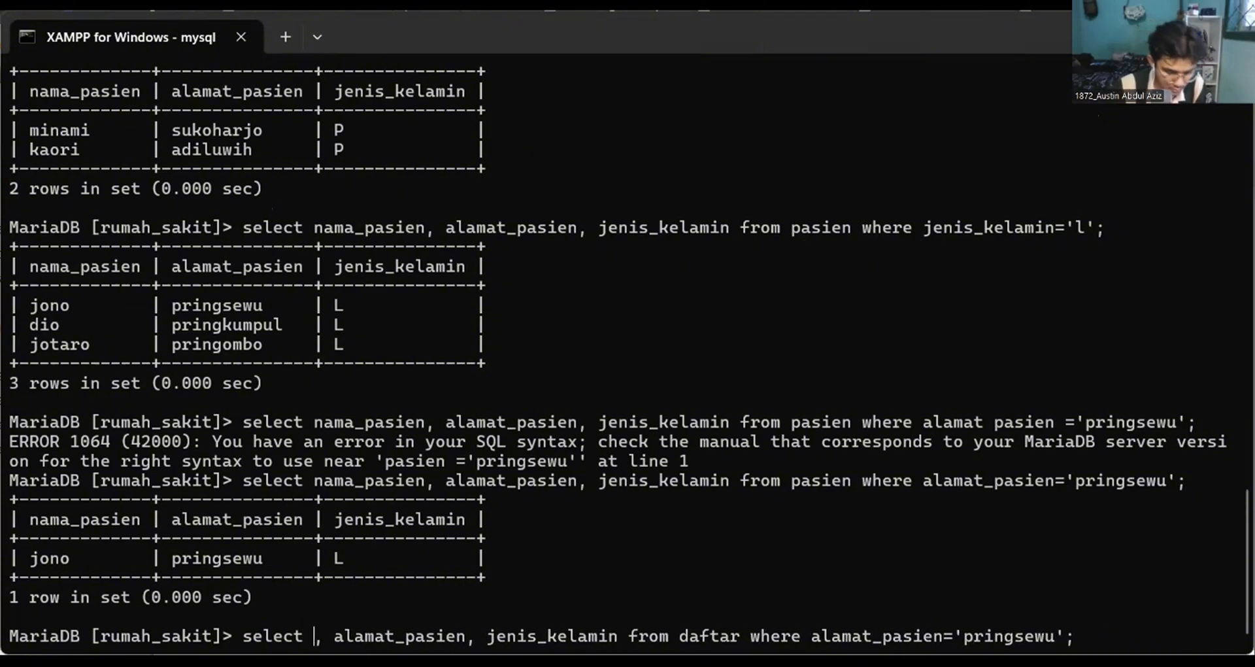
type("id_ad")
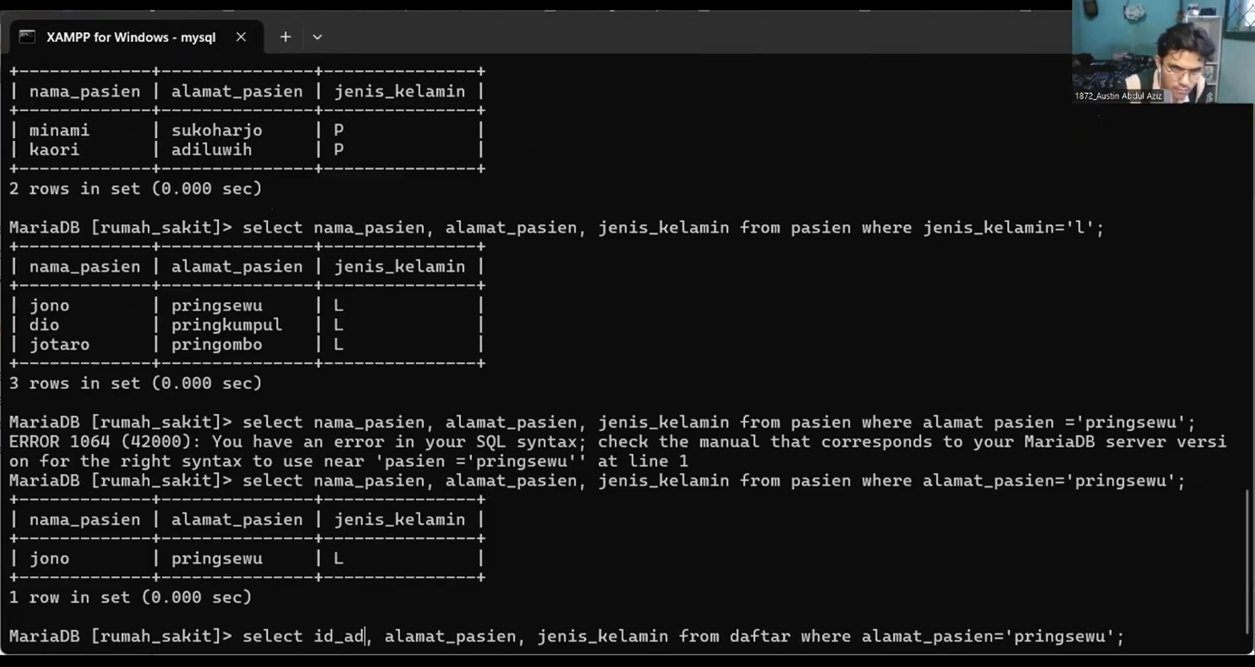
type("min")
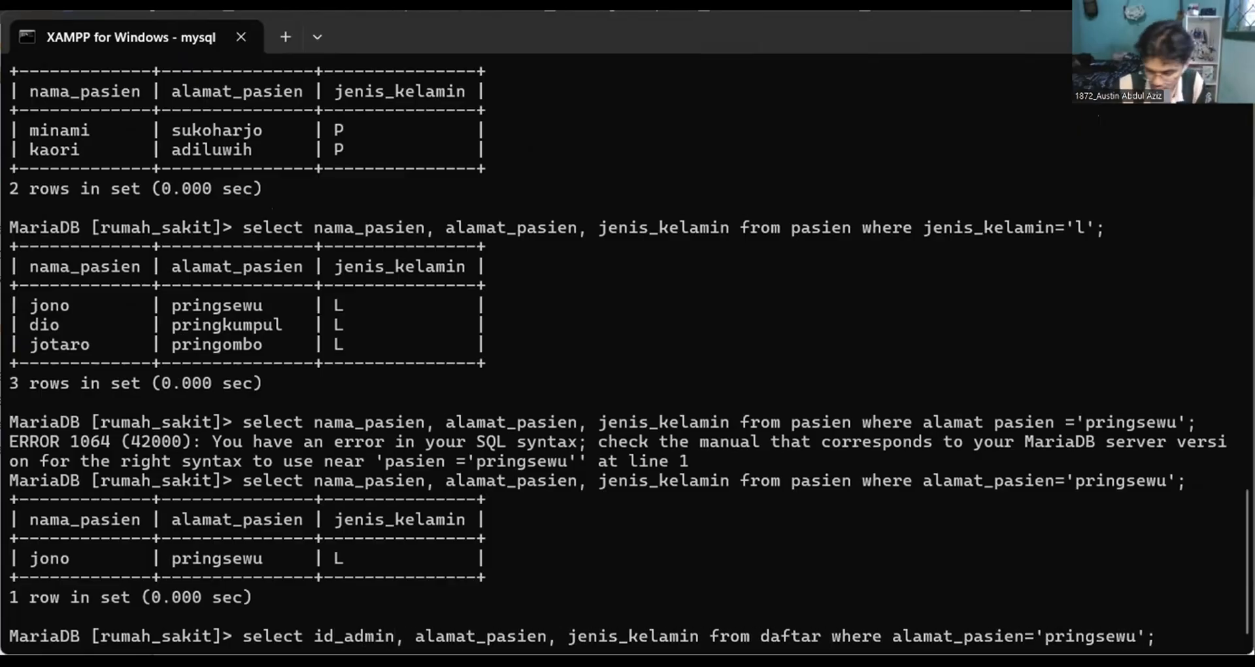
Change the second selected column from alamat_pasien to id_pasien in the daftar query.
key("Right")
key("Right")
key("Right")
key("Right")
key("Right")
key("Right")
key("Right")
key("Right")
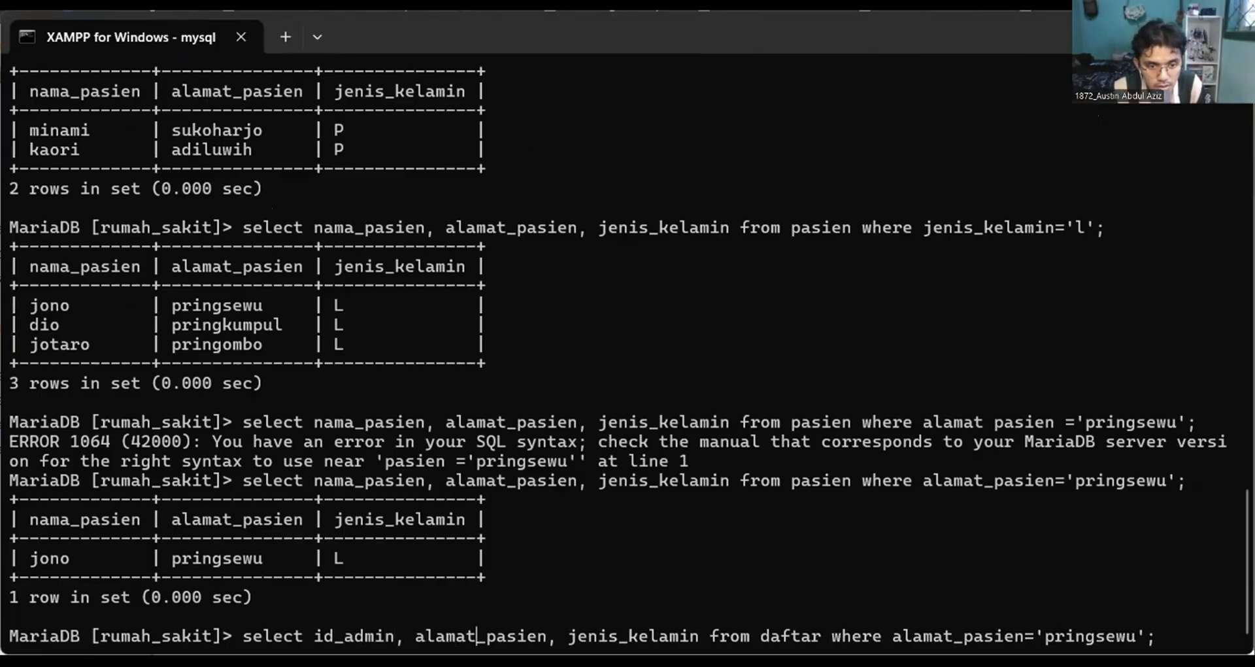
key("BackSpace")
key("BackSpace")
key("BackSpace")
key("BackSpace")
key("BackSpace")
key("BackSpace")
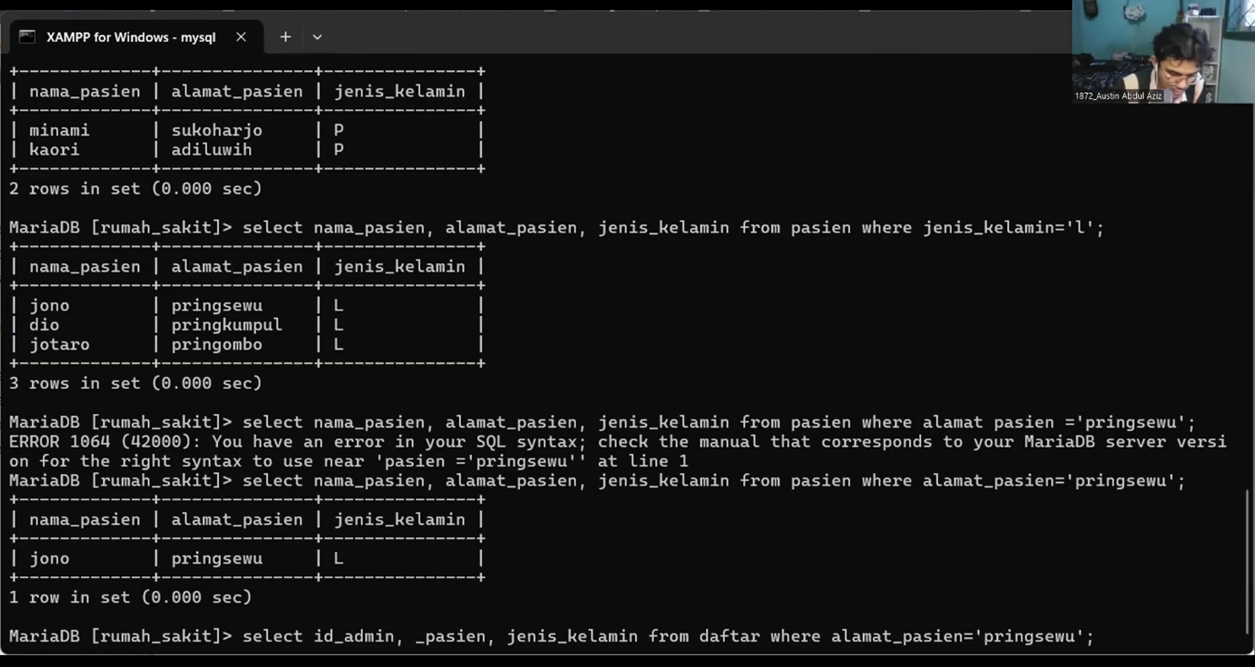
type("id")
Remove jenis_kelamin from the column list and begin the third column name with id.
key("Right")
key("Right")
key("Right")
key("Right")
key("Right")
key("Right")
key("Right")
key("Right")
key("Right")
key("Right")
key("Right")
key("Right")
key("Right")
key("Right")
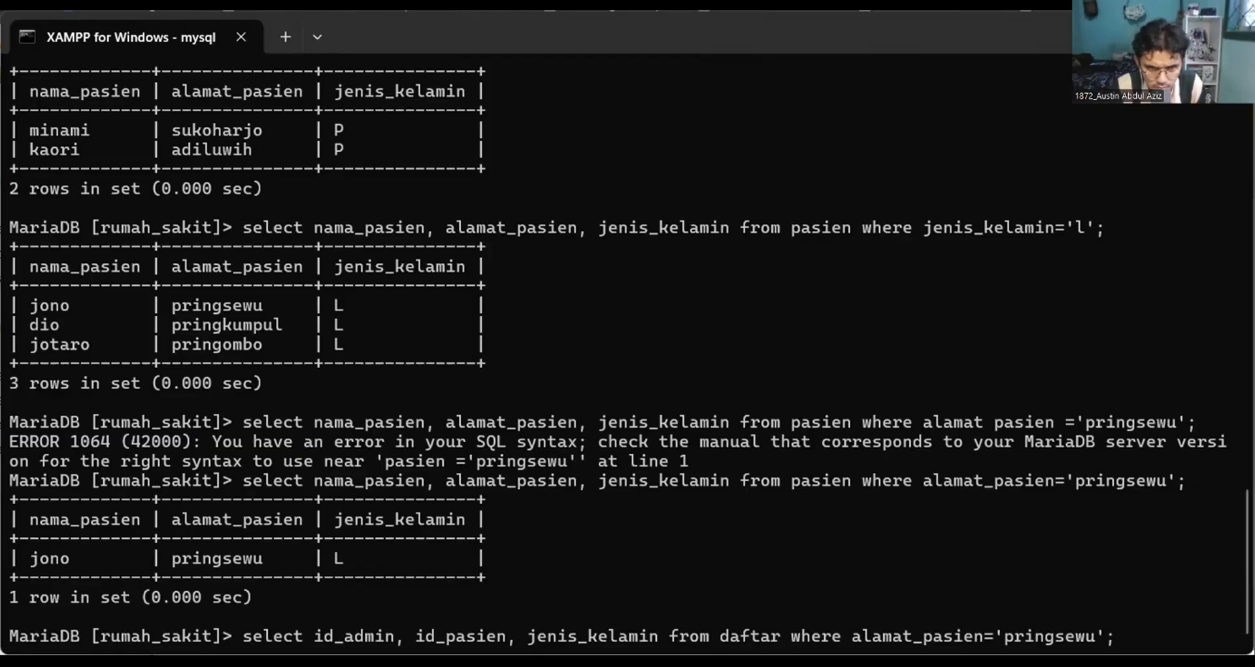
key("BackSpace")
key("BackSpace")
key("BackSpace")
key("BackSpace")
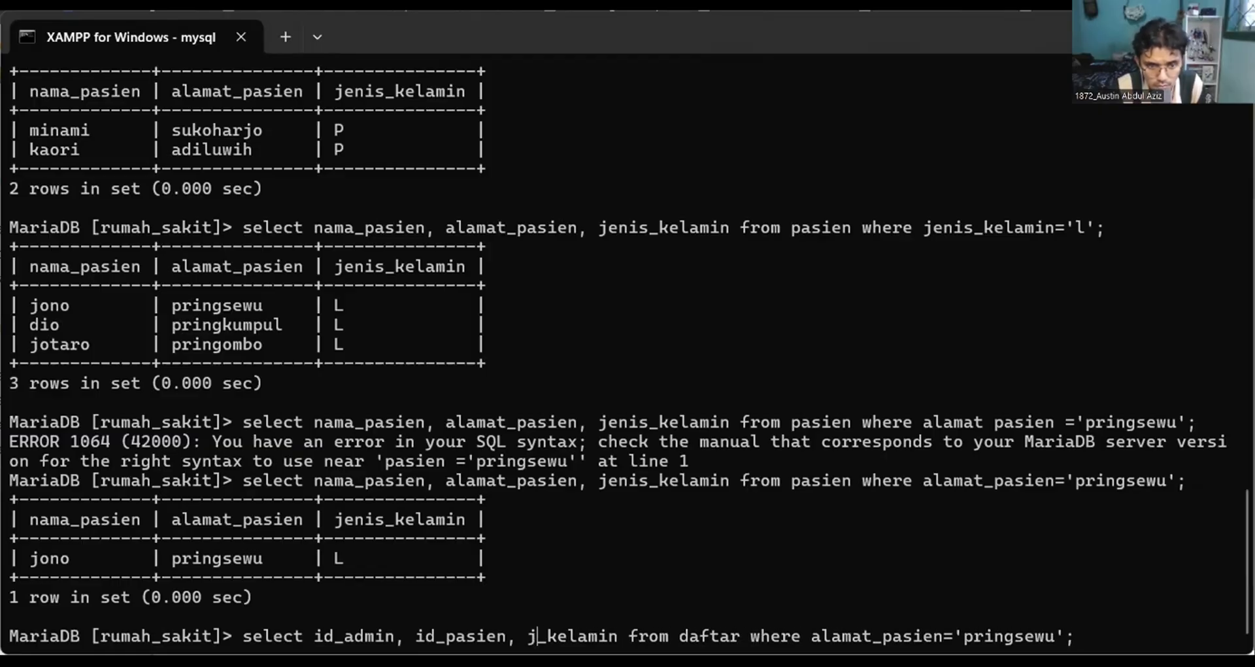
key("Right")
key("Right")
key("Right")
key("Right")
key("Right")
key("Right")
key("Right")
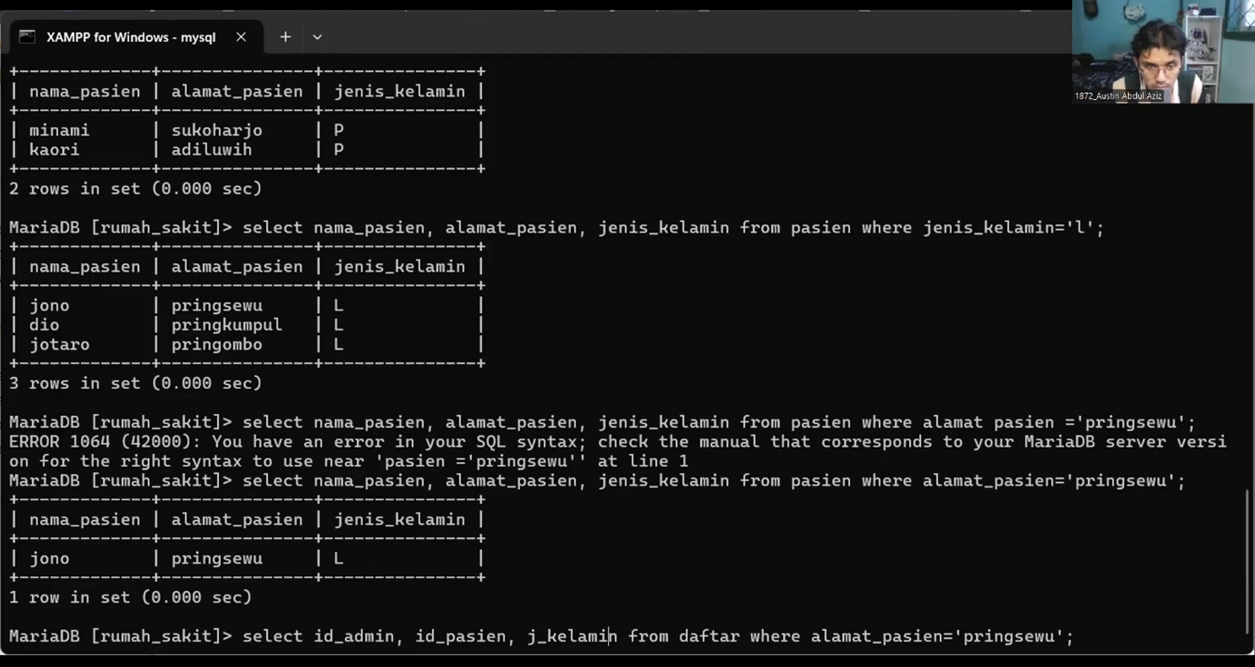
key("BackSpace")
key("BackSpace")
key("BackSpace")
key("BackSpace")
key("BackSpace")
key("BackSpace")
key("BackSpace")
key("BackSpace")
key("BackSpace")
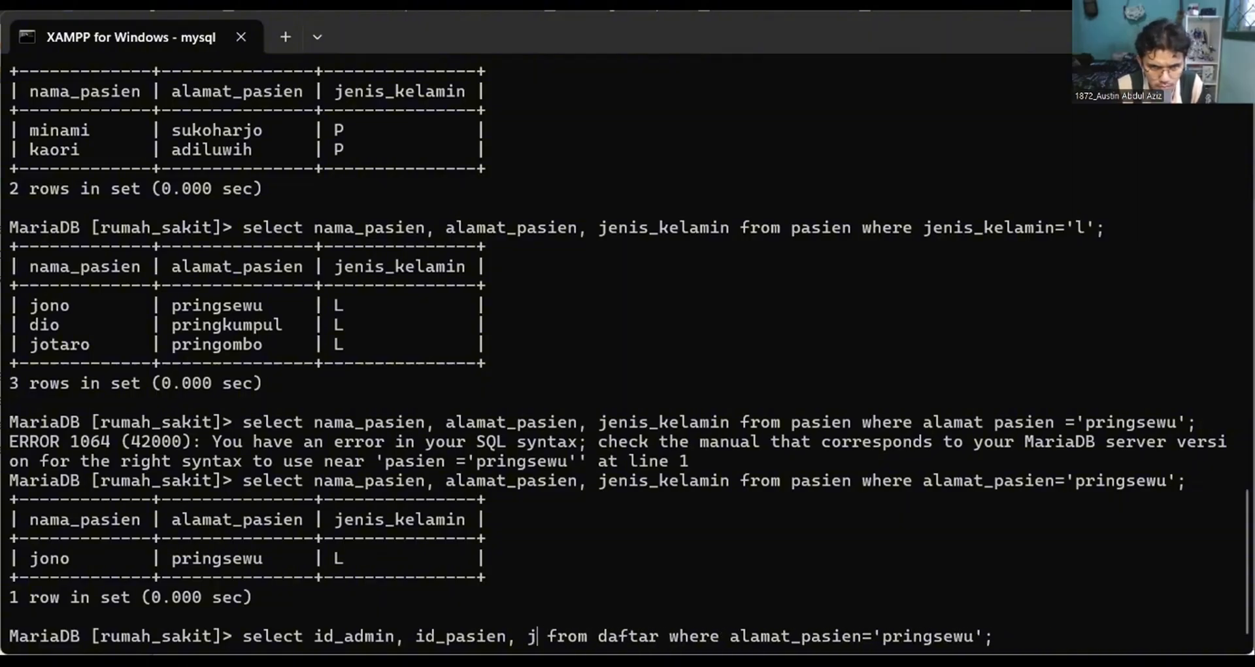
type("id")
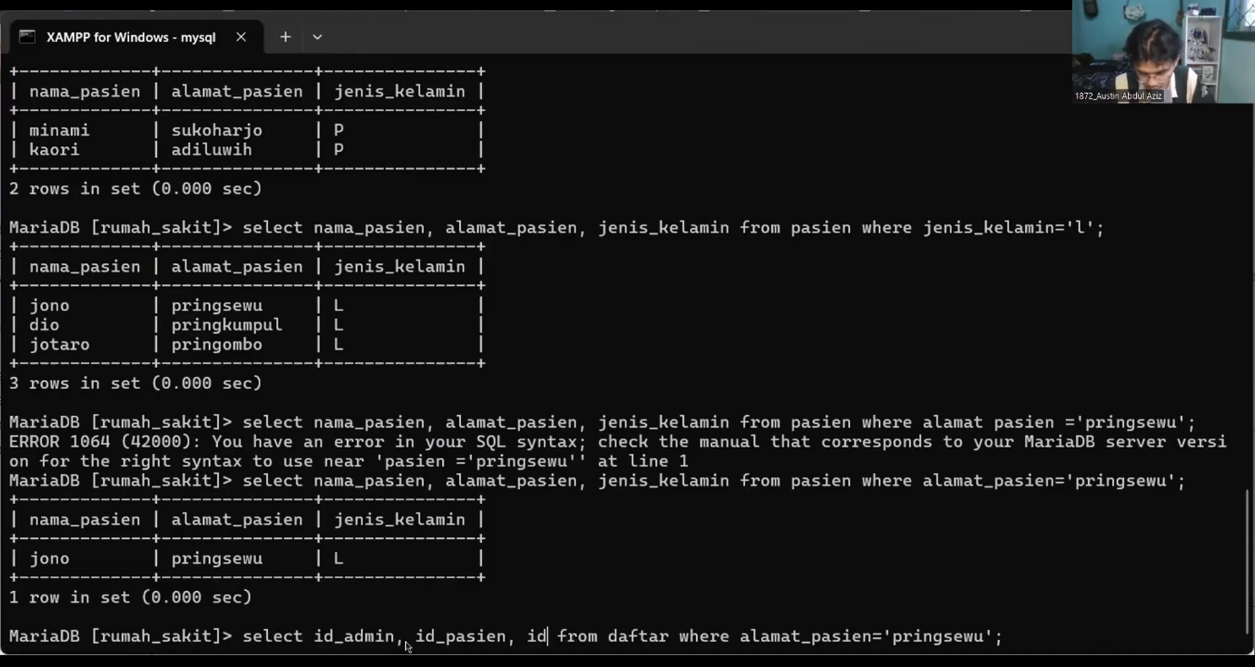
Change the first selected column to id_daftar.
key("Left")
key("Left")
key("Left")
key("Left")
key("Left")
key("Left")
key("Left")
key("Left")
key("Left")
key("Left")
key("Left")
key("Left")
key("Left")
key("Left")
key("Left")
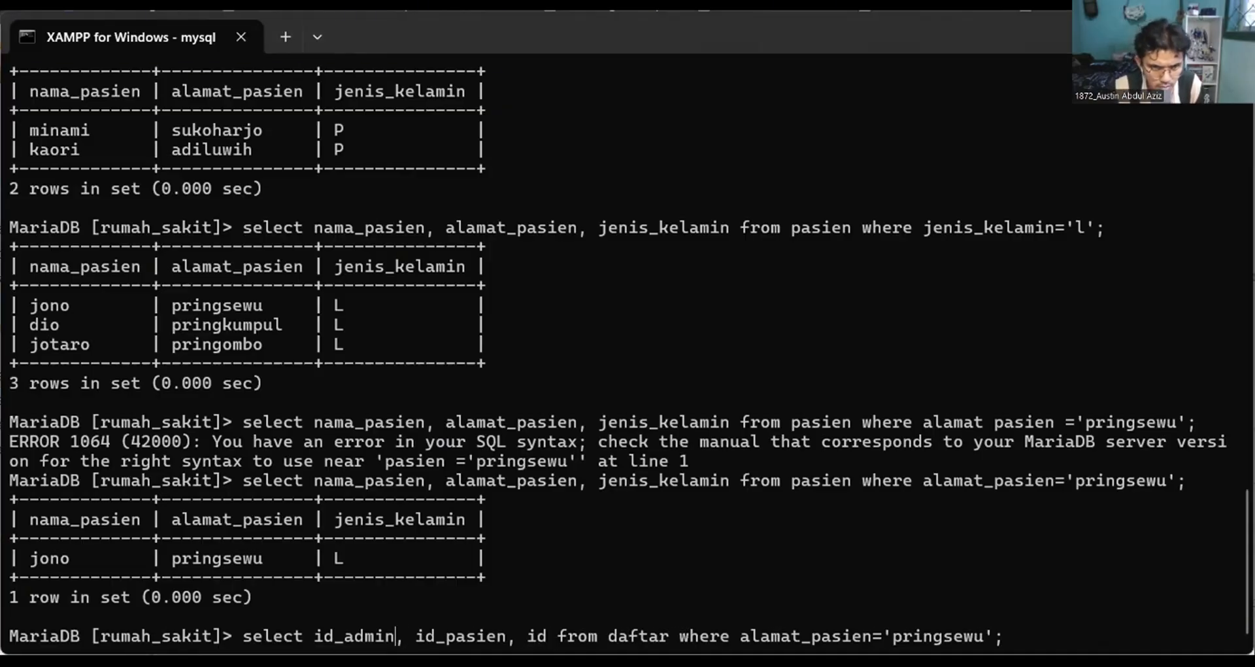
key("BackSpace")
key("BackSpace")
key("BackSpace")
key("BackSpace")
key("BackSpace")
type("daftare")
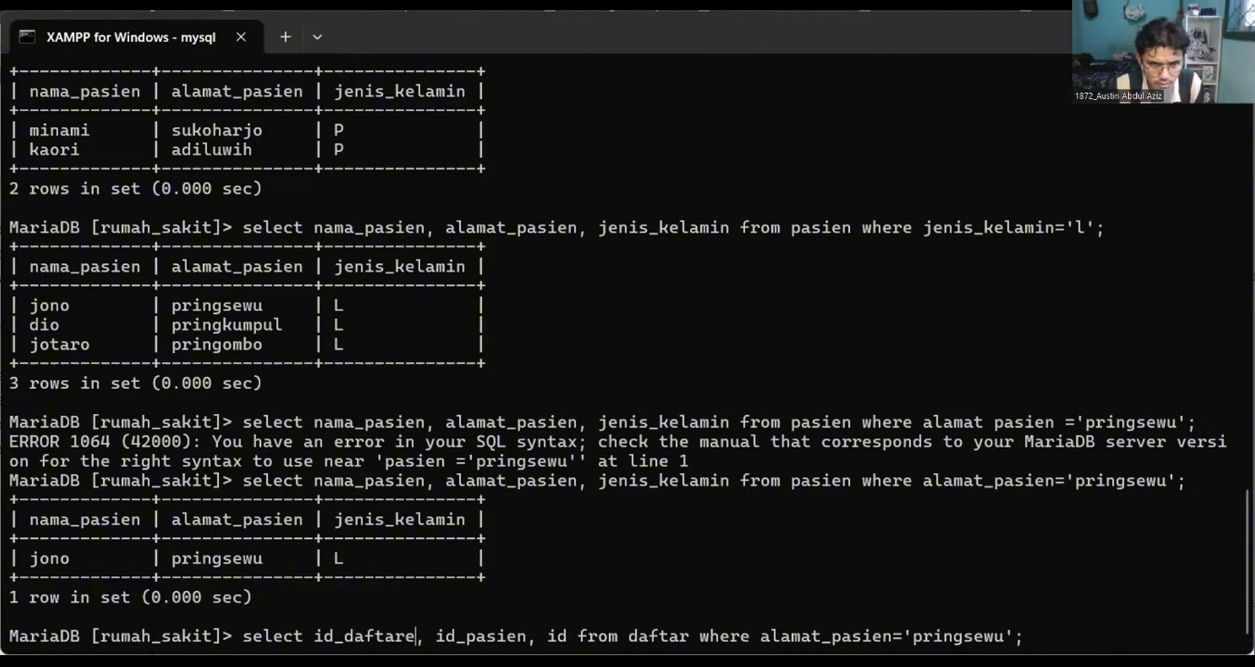
key("BackSpace")
Complete the third selected column name as id_admin.
key("Right")
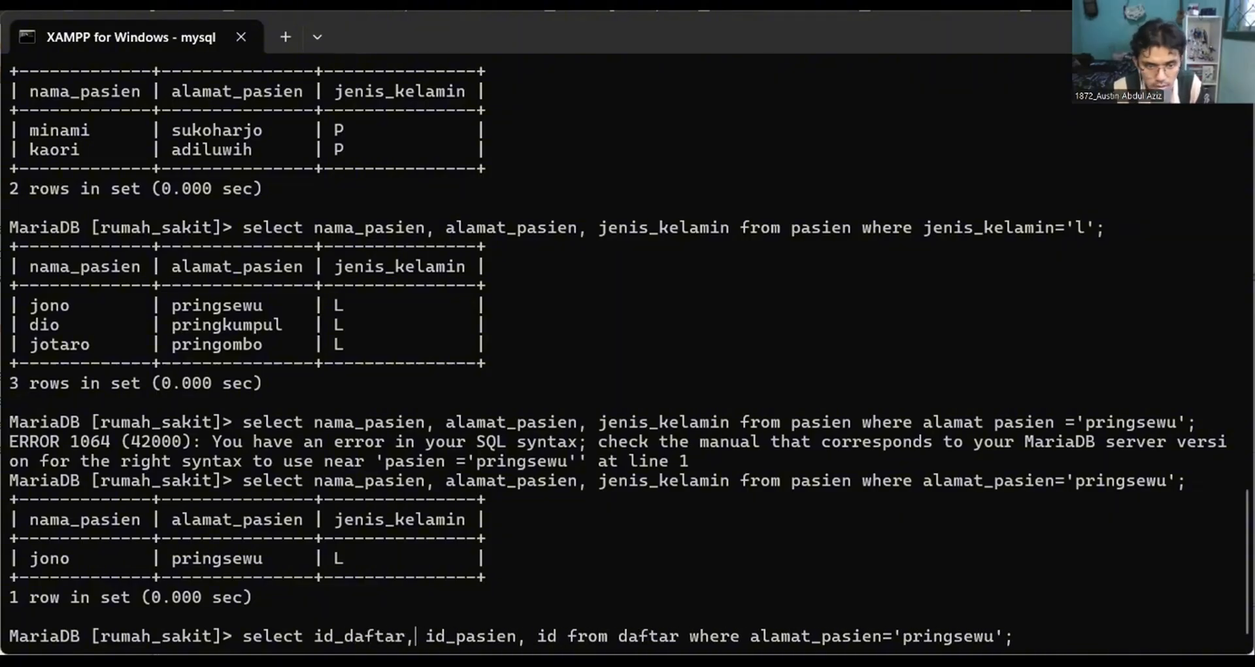
key("Right")
key("Right")
key("Right")
key("Right")
key("Right")
key("Right")
key("Right")
key("Right")
key("Right")
key("Right")
key("Right")
key("Right")
key("Right")
key("Right")
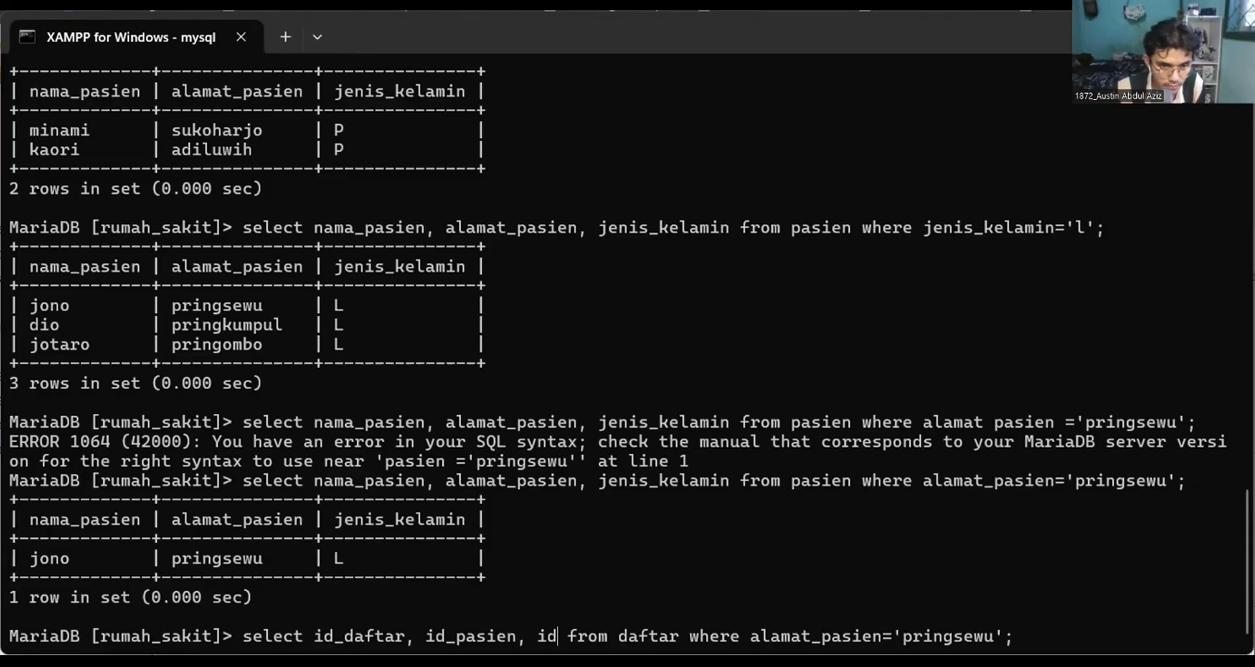
type("_admin")
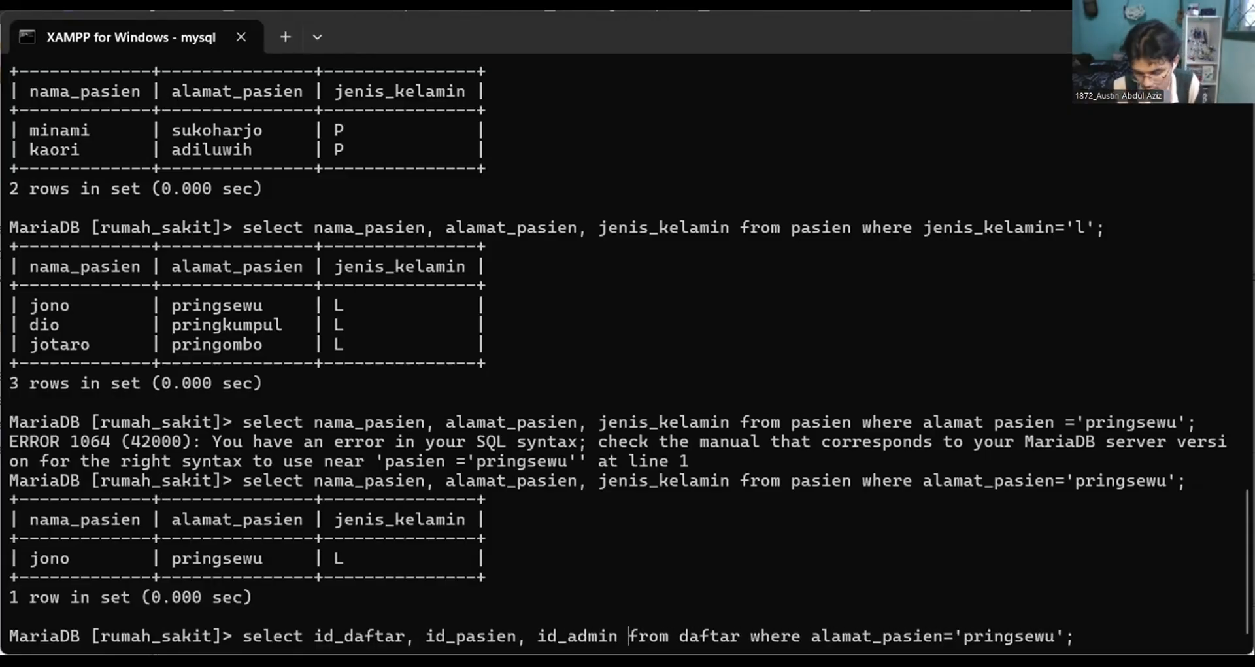
Delete the whole where condition on alamat_pasien and run the query on the daftar table.
key("Right")
key("Right")
key("Right")
key("Right")
key("Right")
key("Right")
key("Right")
key("Right")
key("Right")
key("Right")
key("Right")
key("Right")
key("Right")
key("Right")
key("Right")
key("Right")
key("Right")
key("Right")
key("Right")
key("Right")
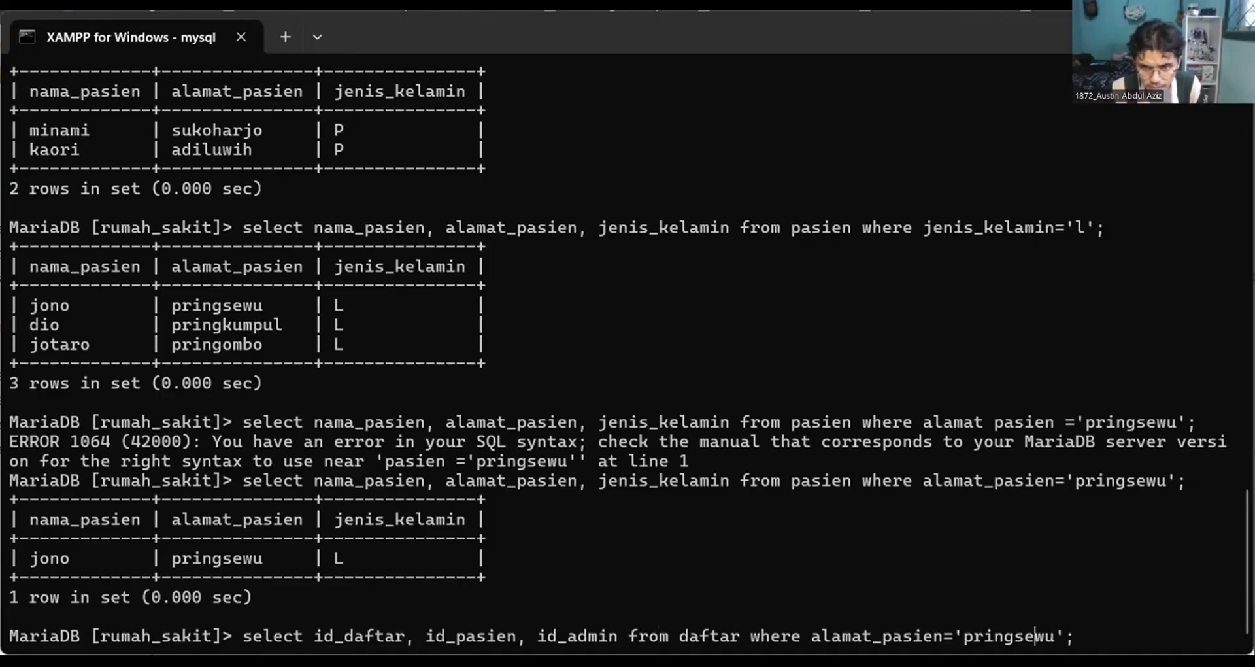
key("Right")
key("Right")
key("Right")
key("BackSpace")
key("BackSpace")
key("BackSpace")
key("BackSpace")
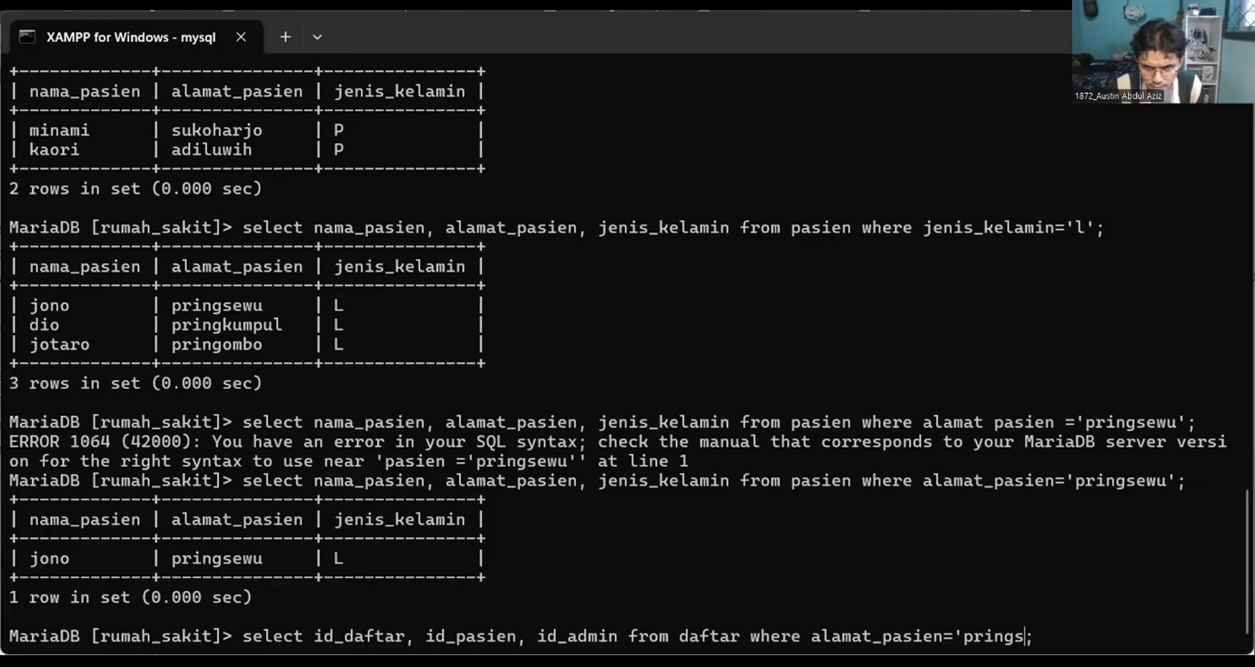
key("BackSpace")
key("BackSpace")
key("BackSpace")
key("BackSpace")
key("BackSpace")
key("BackSpace")
key("BackSpace")
key("BackSpace")
key("BackSpace")
key("BackSpace")
key("BackSpace")
key("BackSpace")
key("BackSpace")
key("BackSpace")
key("BackSpace")
key("BackSpace")
key("BackSpace")
key("BackSpace")
key("BackSpace")
key("BackSpace")
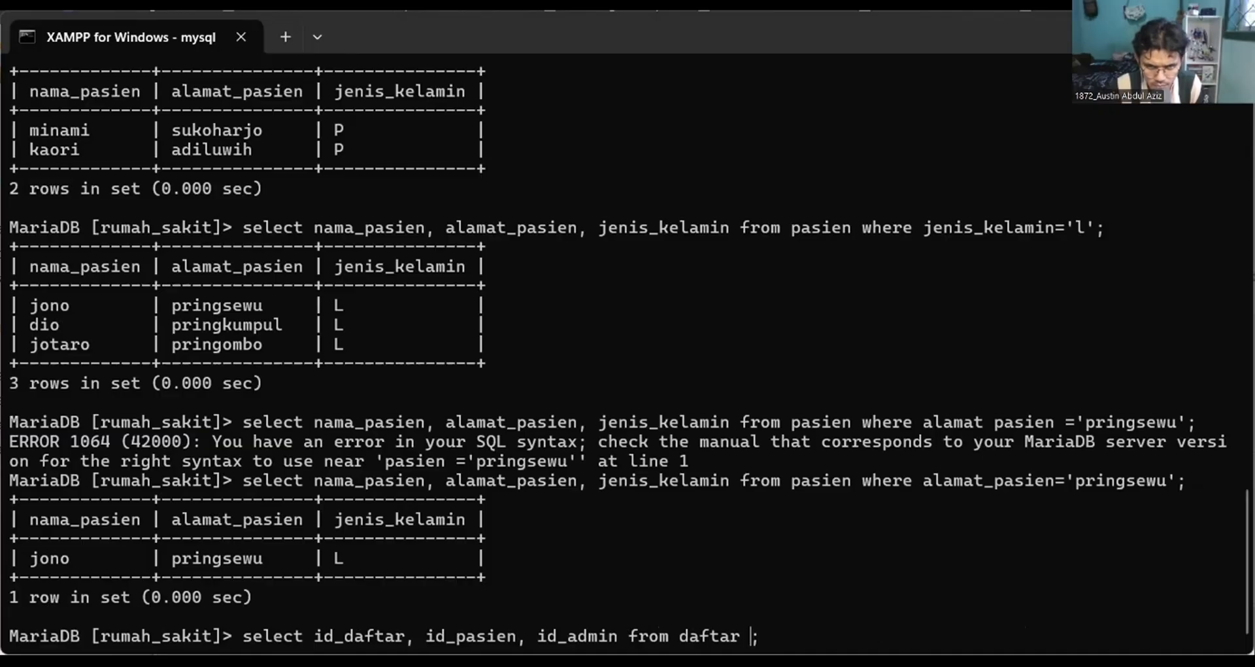
key("BackSpace")
key("Return")
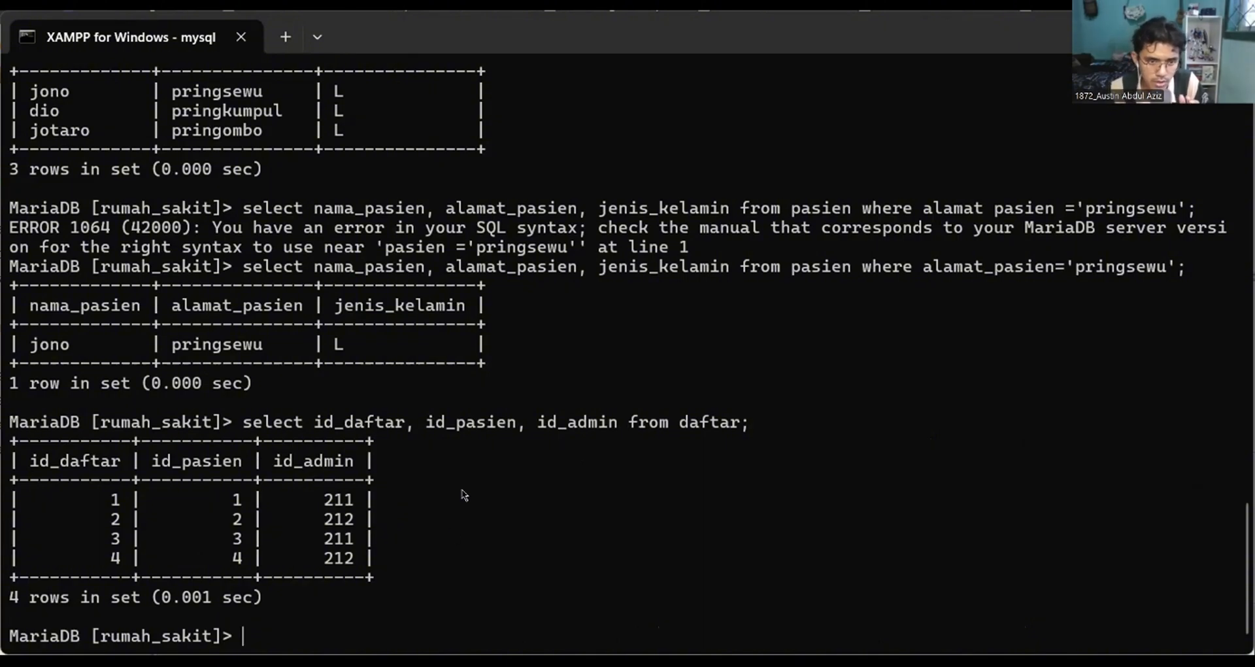
Start a new select statement and review the earlier list of tables in rumah_sakit.
type("select")
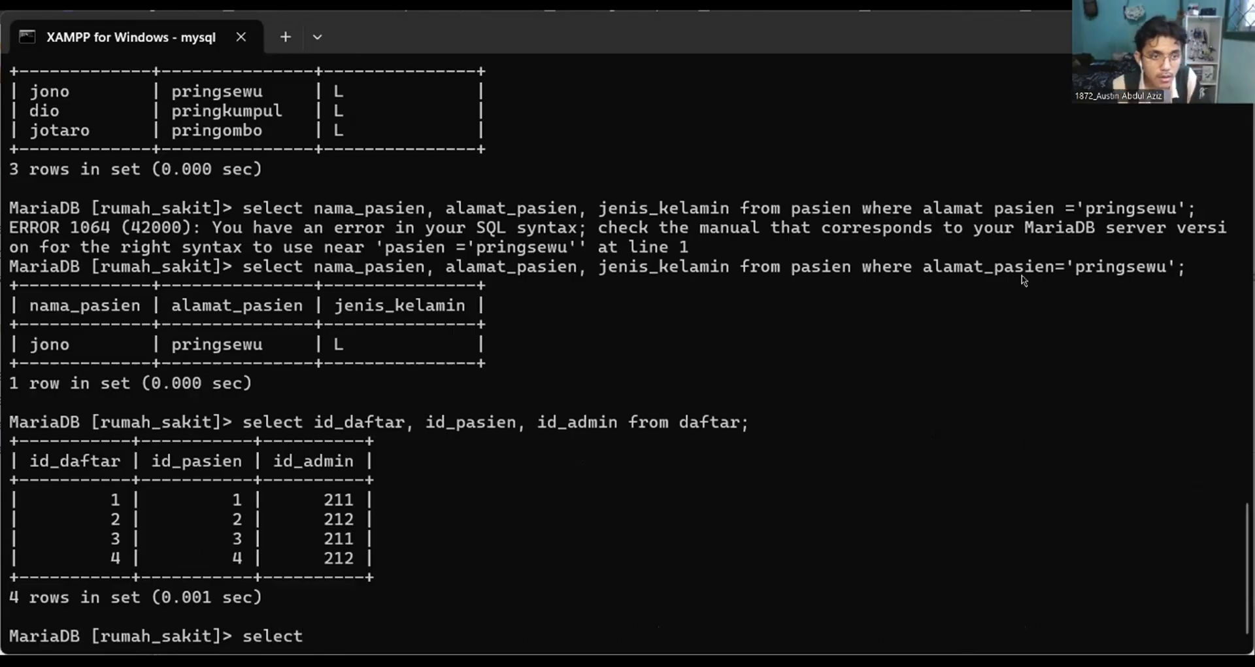
scroll(1023, 280, "up", 20)
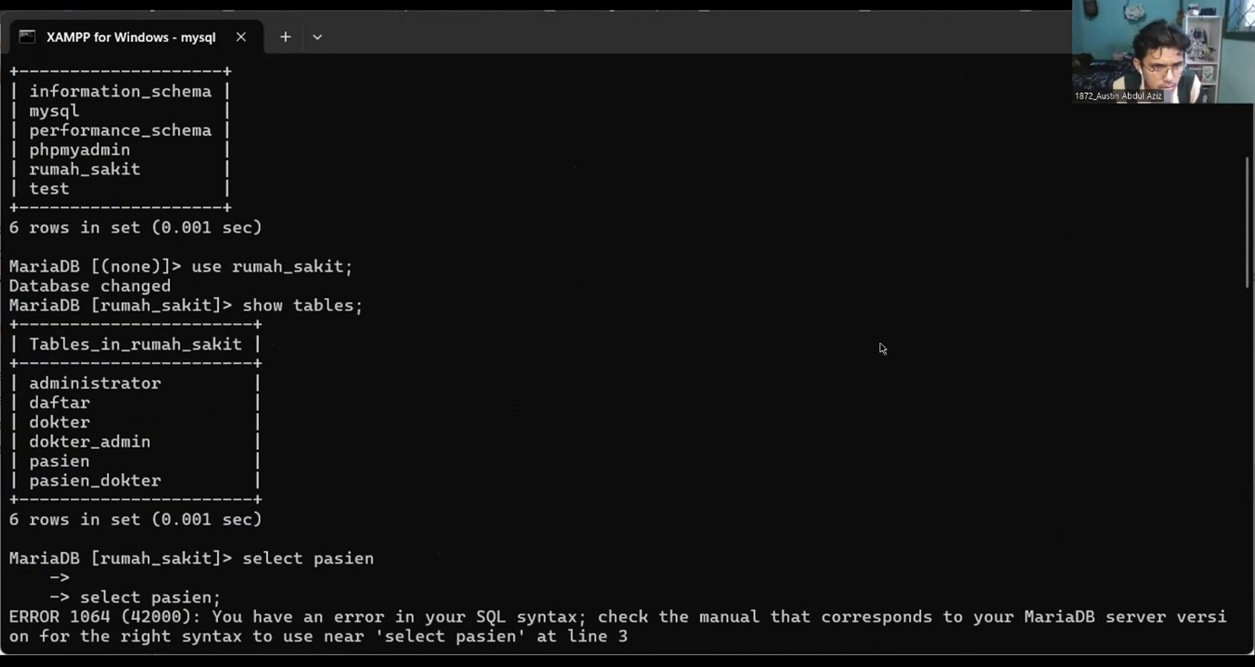
scroll(882, 348, "down", 8)
scroll(882, 348, "up", 6)
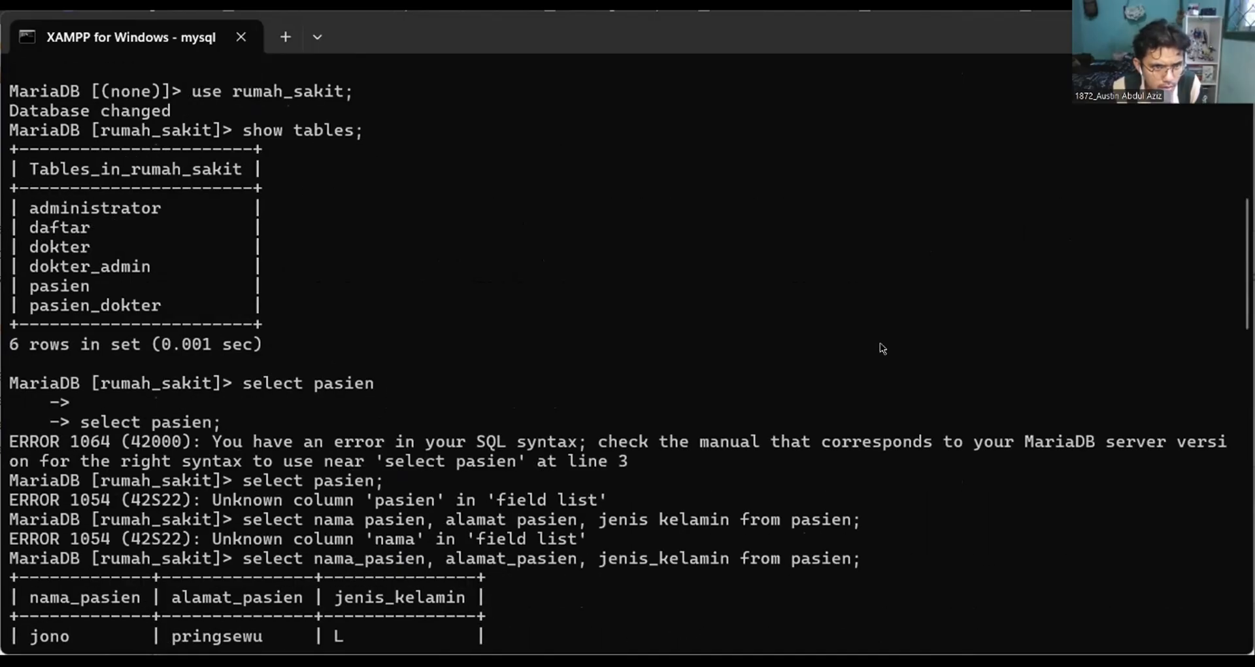
scroll(882, 348, "down", 10)
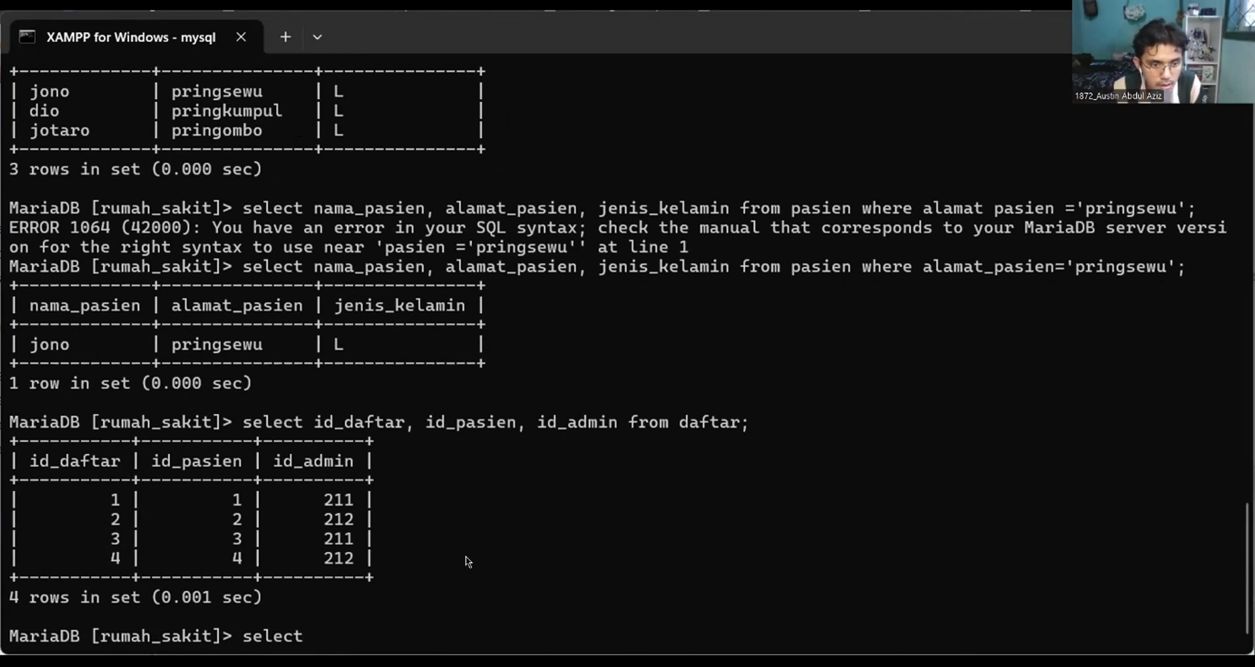
type("admis")
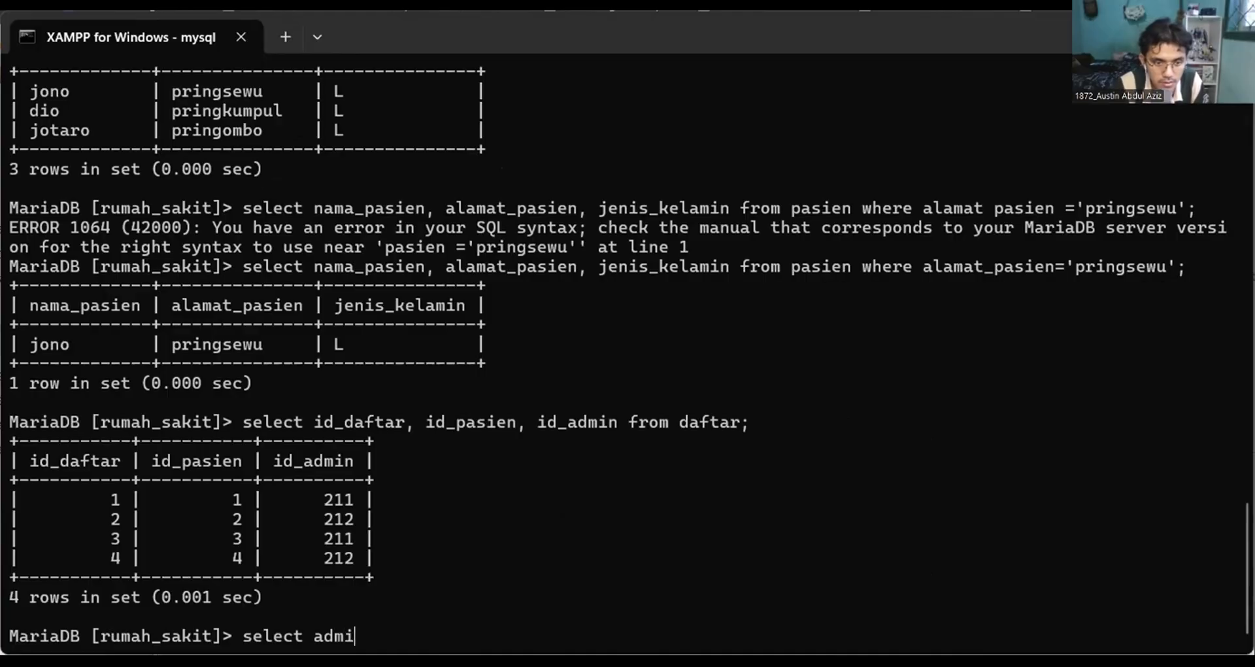
key("BackSpace")
key("BackSpace")
key("BackSpace")
key("BackSpace")
key("BackSpace")
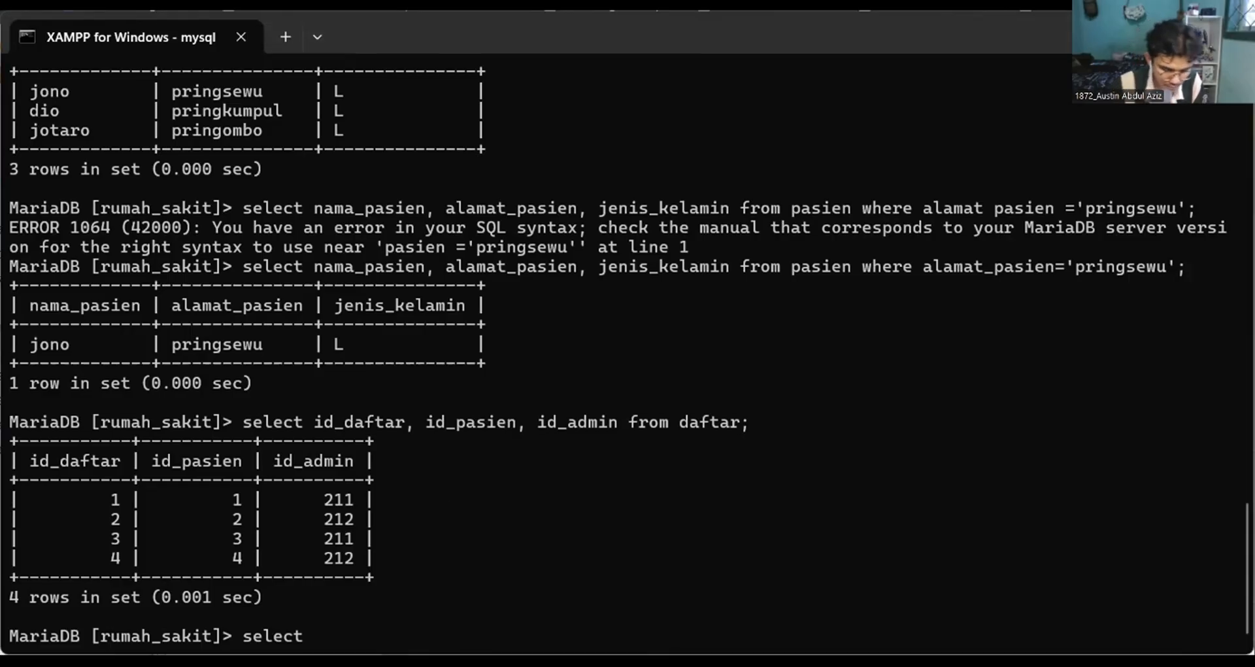
Enter id_admin and waktu jaga as select columns and begin a third one with "nama ad".
type("id")
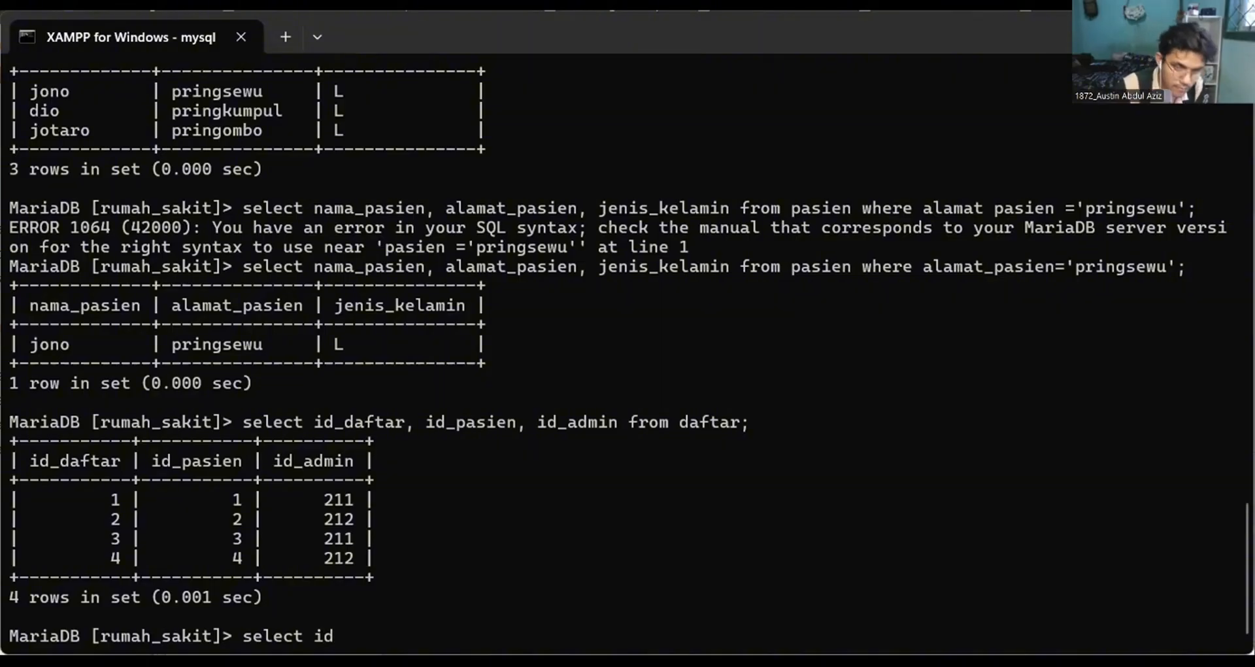
type("_admin")
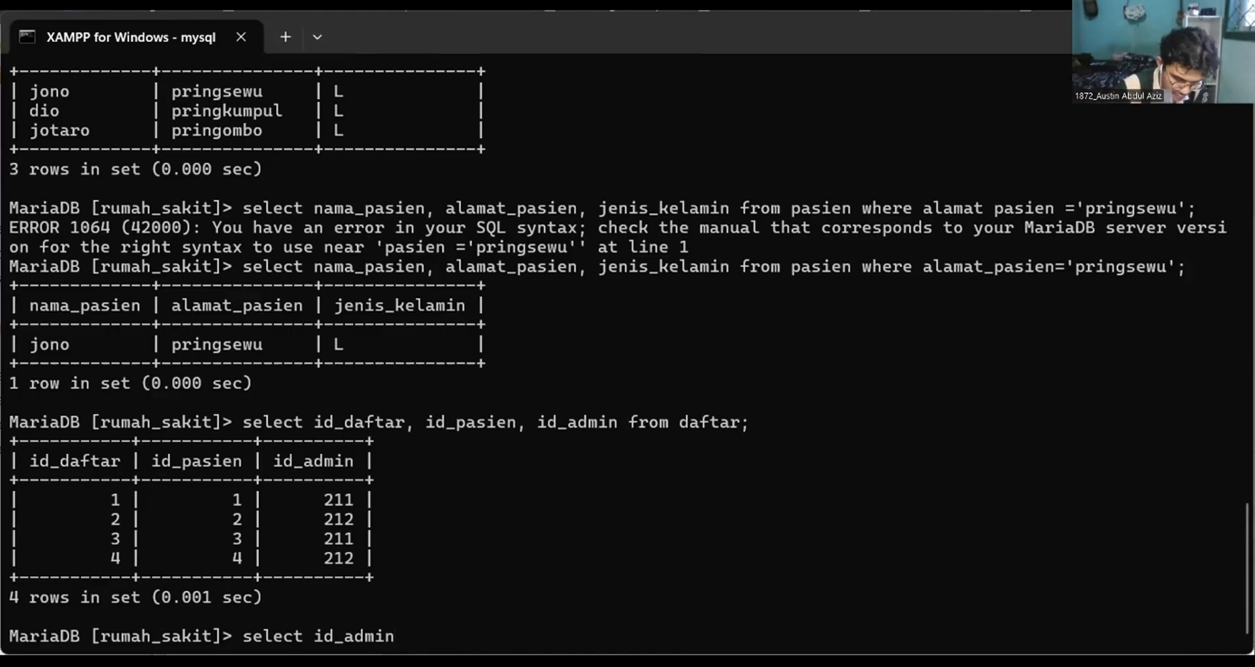
type(", waktu jaga")
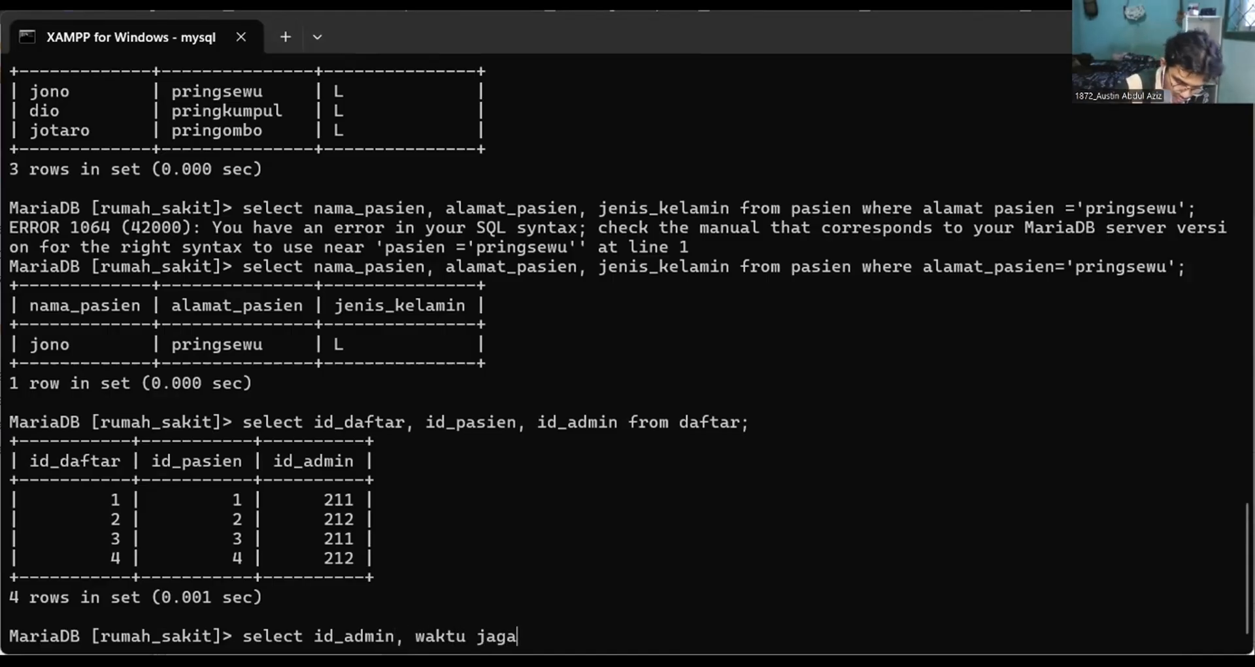
type(", nama ad")
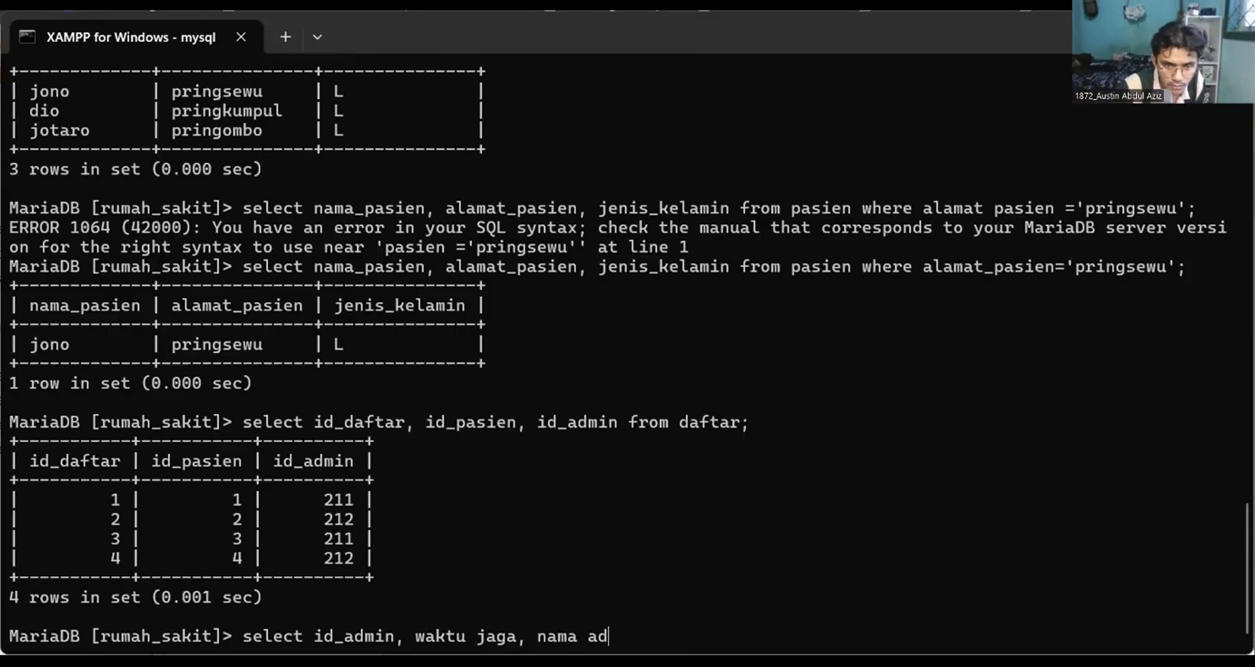
Correct the second select column to waktu_jaga and re-enter the third column as nama_admin.
key("BackSpace")
key("BackSpace")
key("BackSpace")
key("BackSpace")
key("BackSpace")
key("BackSpace")
key("BackSpace")
key("BackSpace")
key("BackSpace")
key("BackSpace")
key("BackSpace")
key("BackSpace")
key("BackSpace")
key("BackSpace")
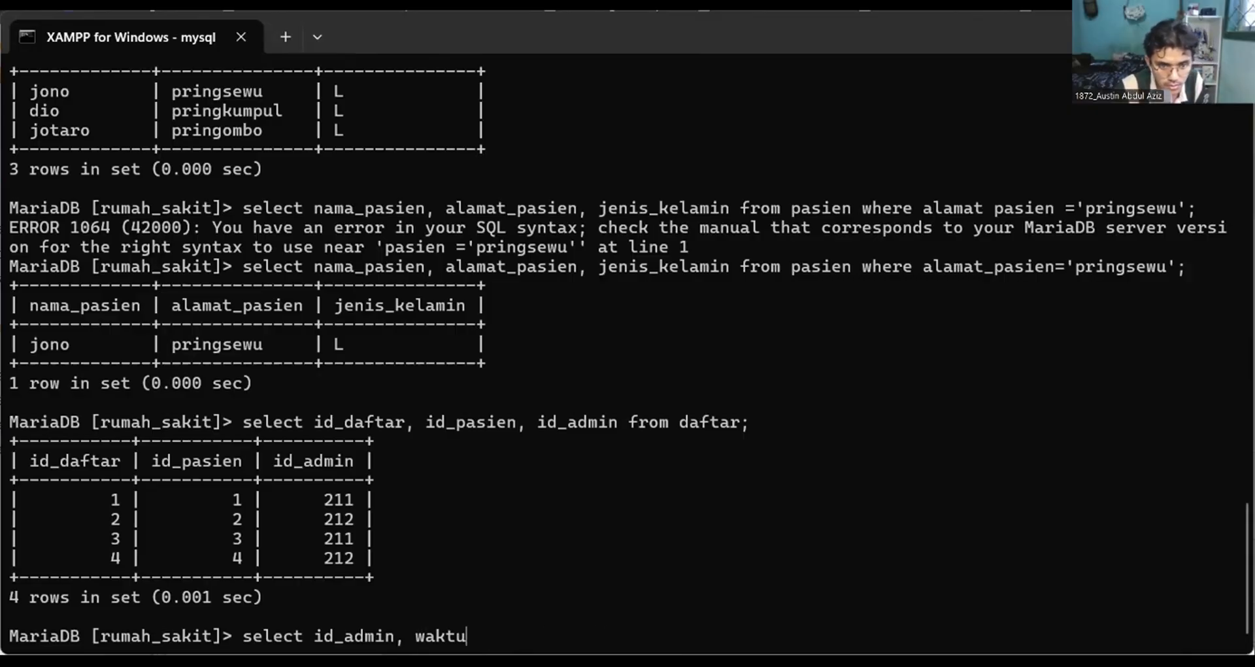
type("_jaga")
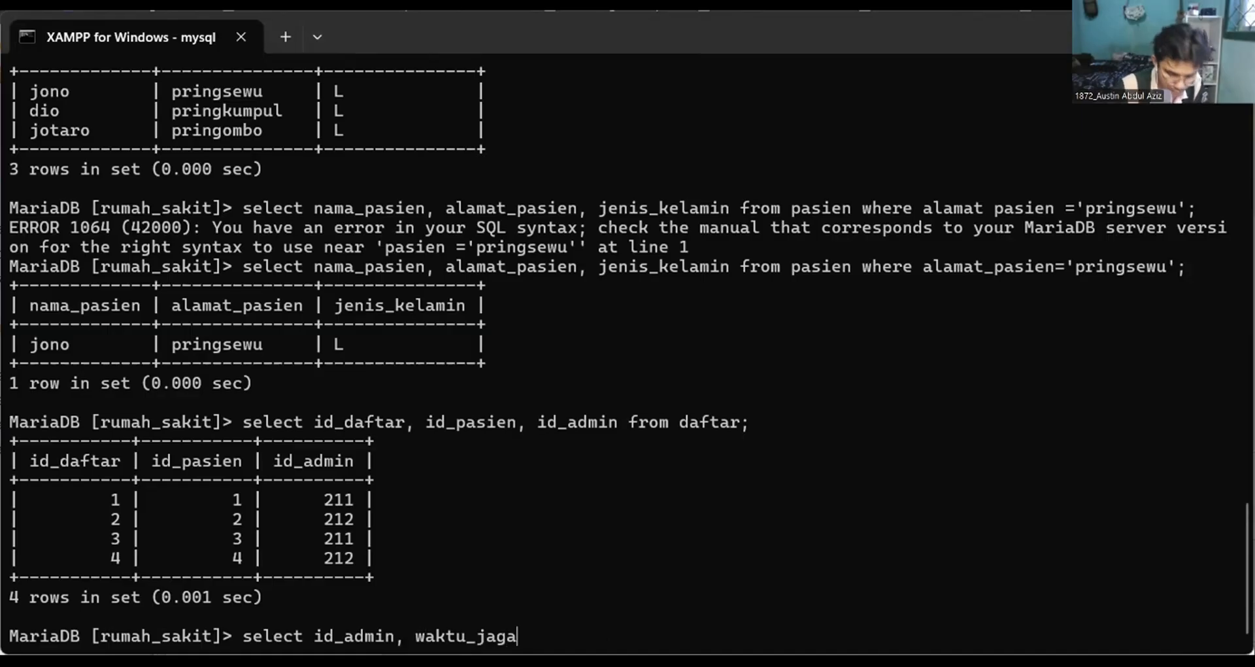
type(", nama_ad")
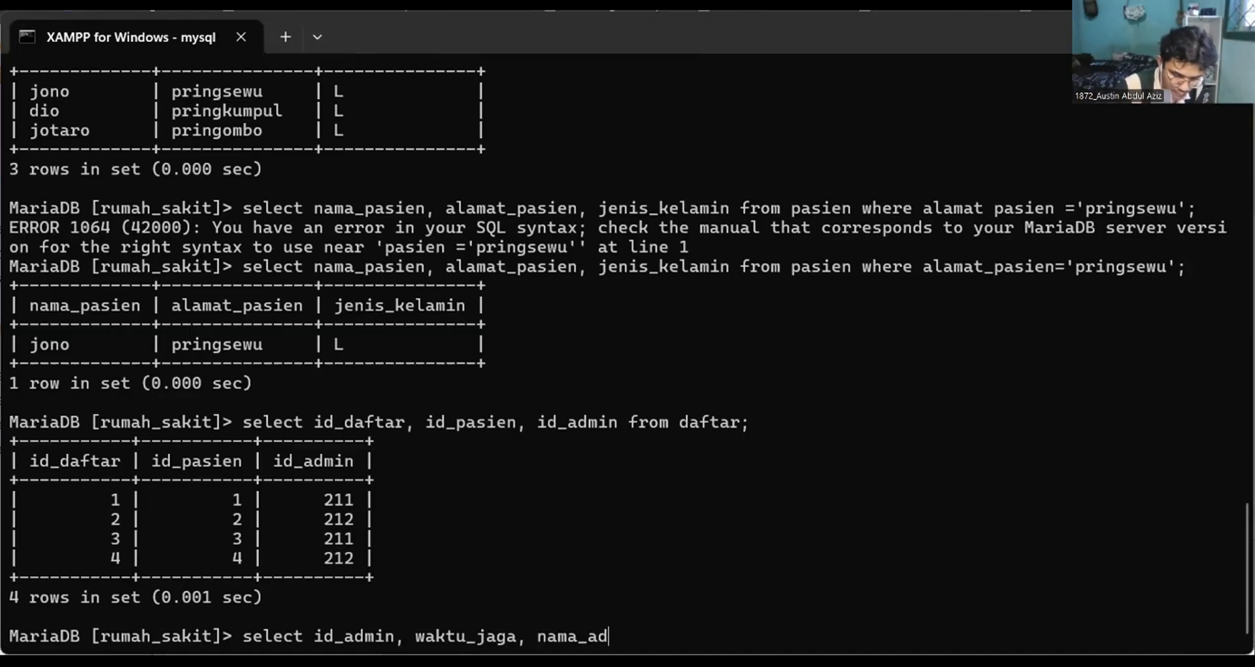
type("min ")
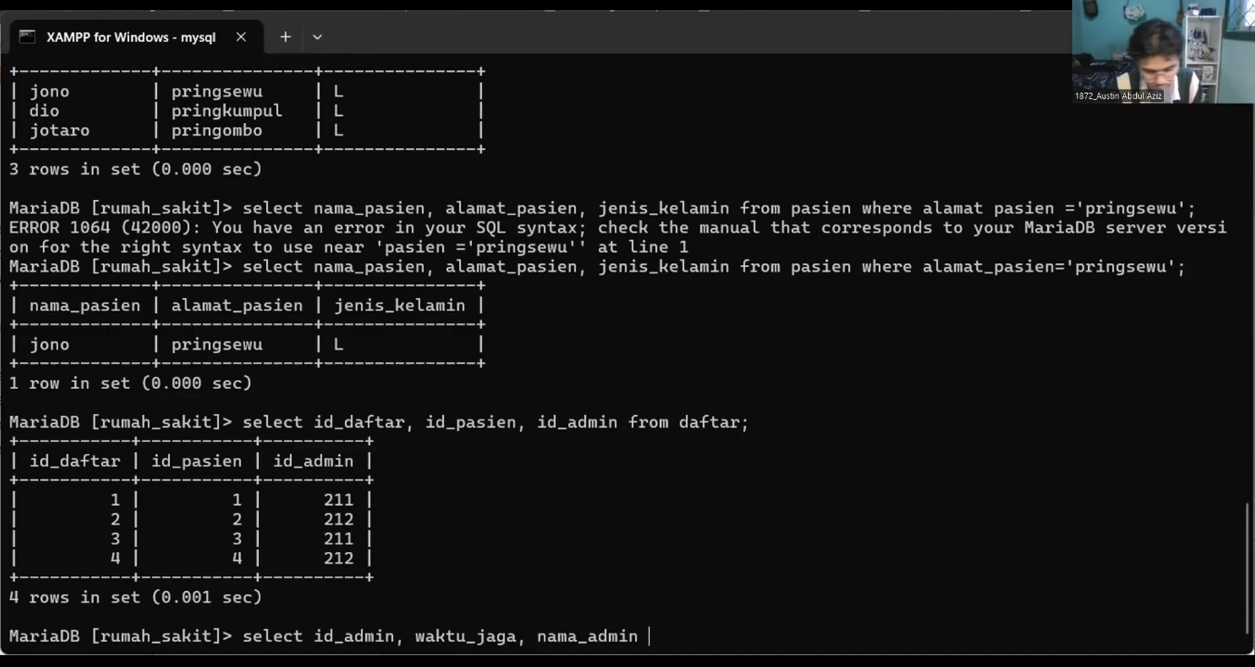
type("from admins")
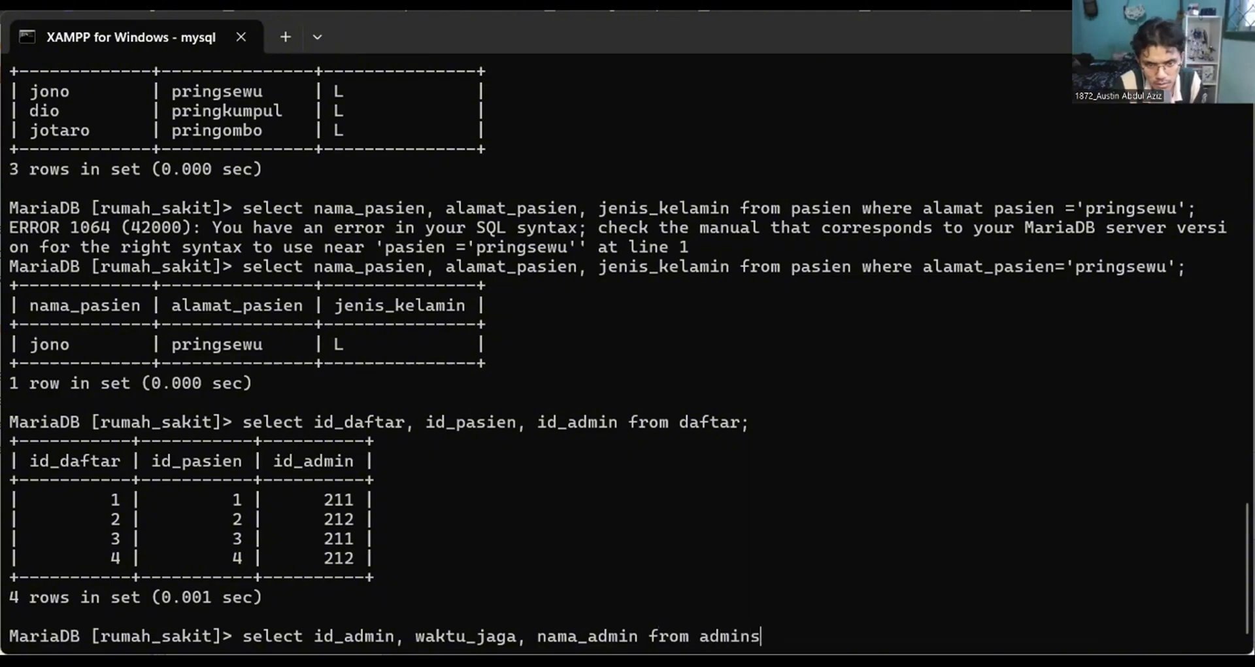
Complete the select statement with the administrator table as its source and run the query.
key("BackSpace")
type("istrato")
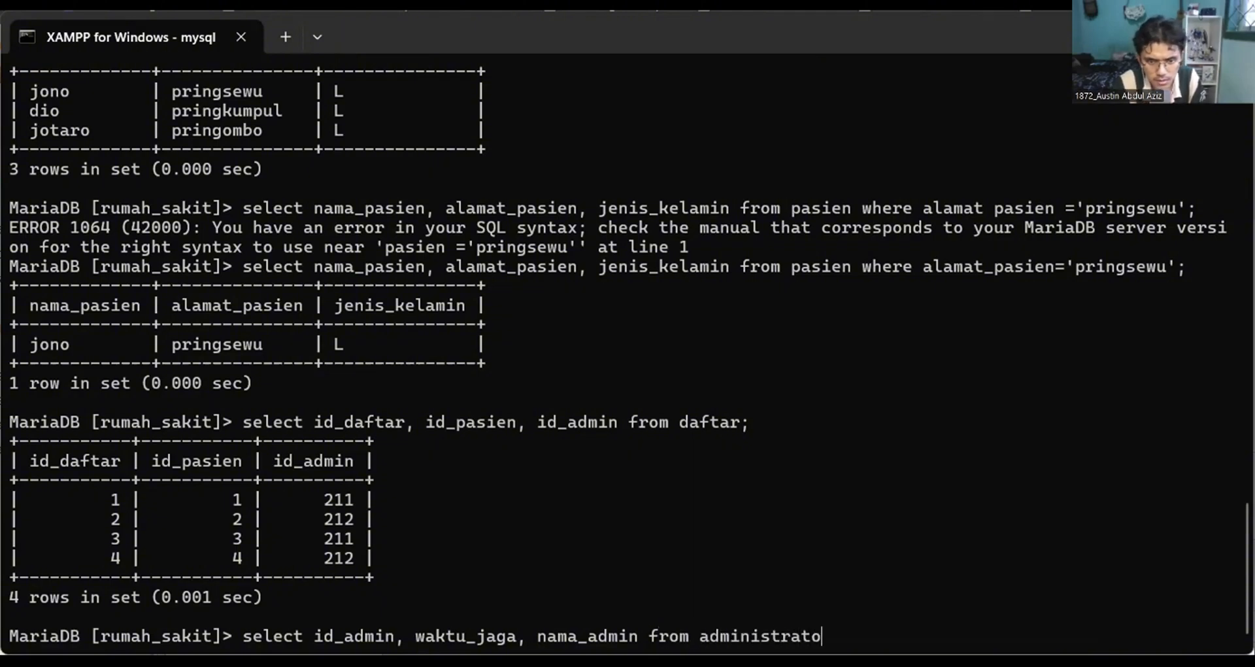
type("r;")
key("Return")
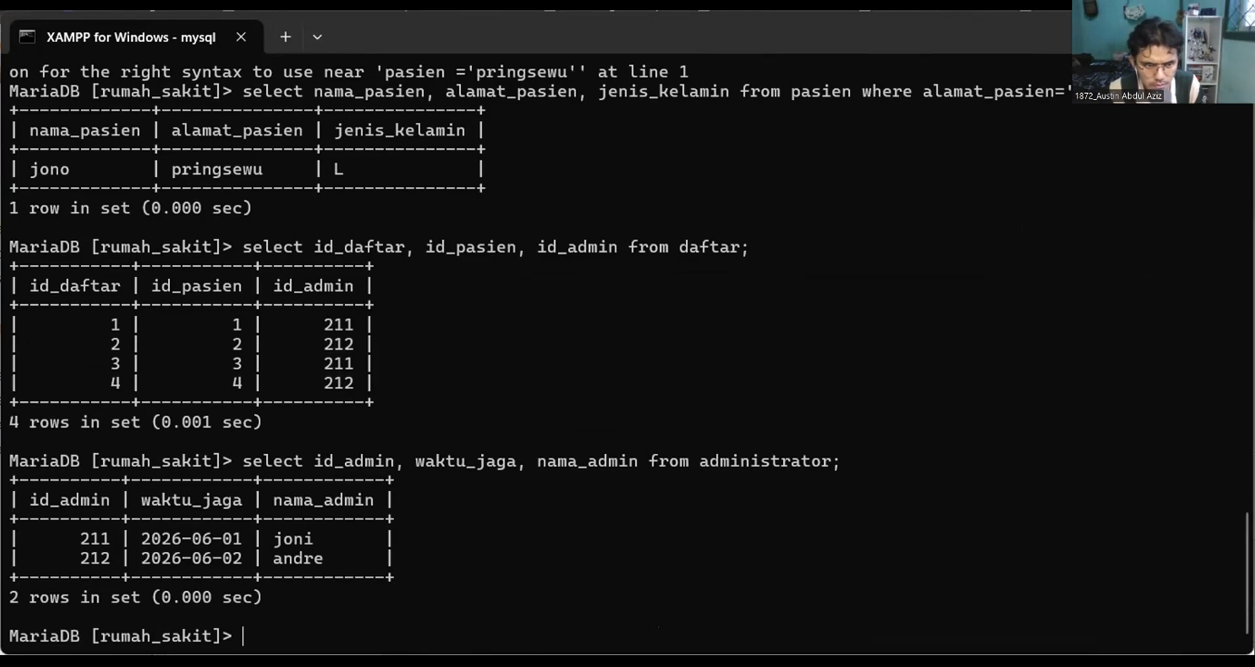
Start a new select statement with the columns id_dokter, alamat_dokter and nama_dokter.
type("selec")
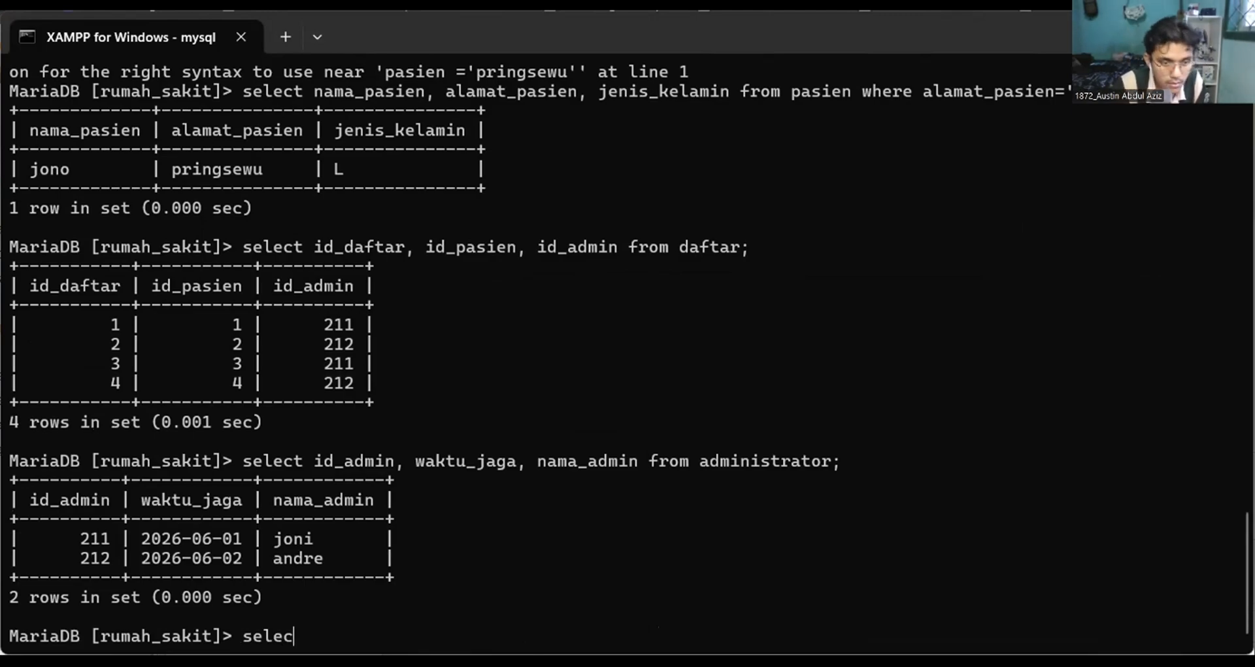
type("t id")
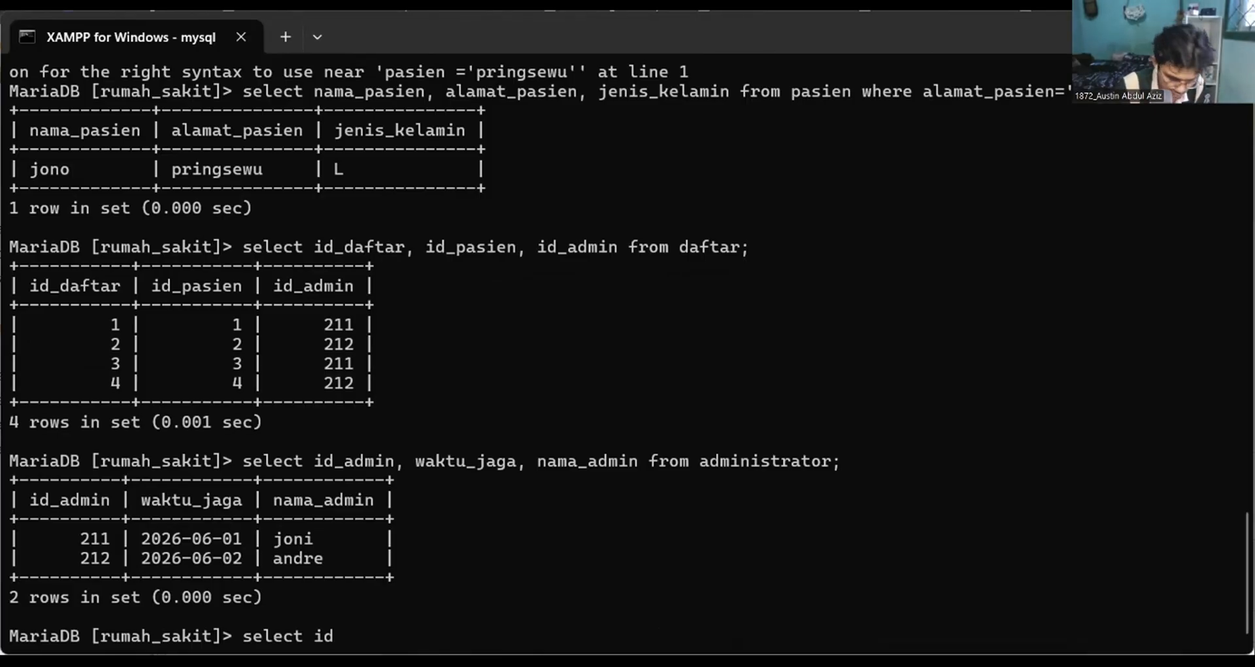
type("_dokter")
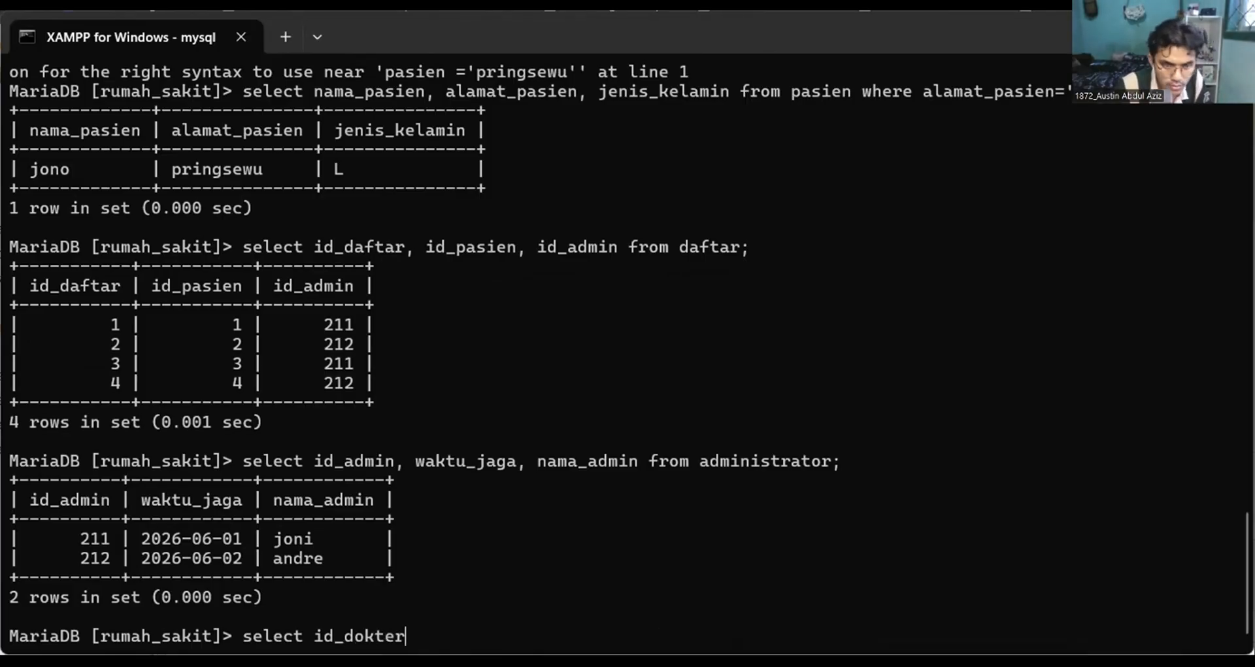
type(", alamat")
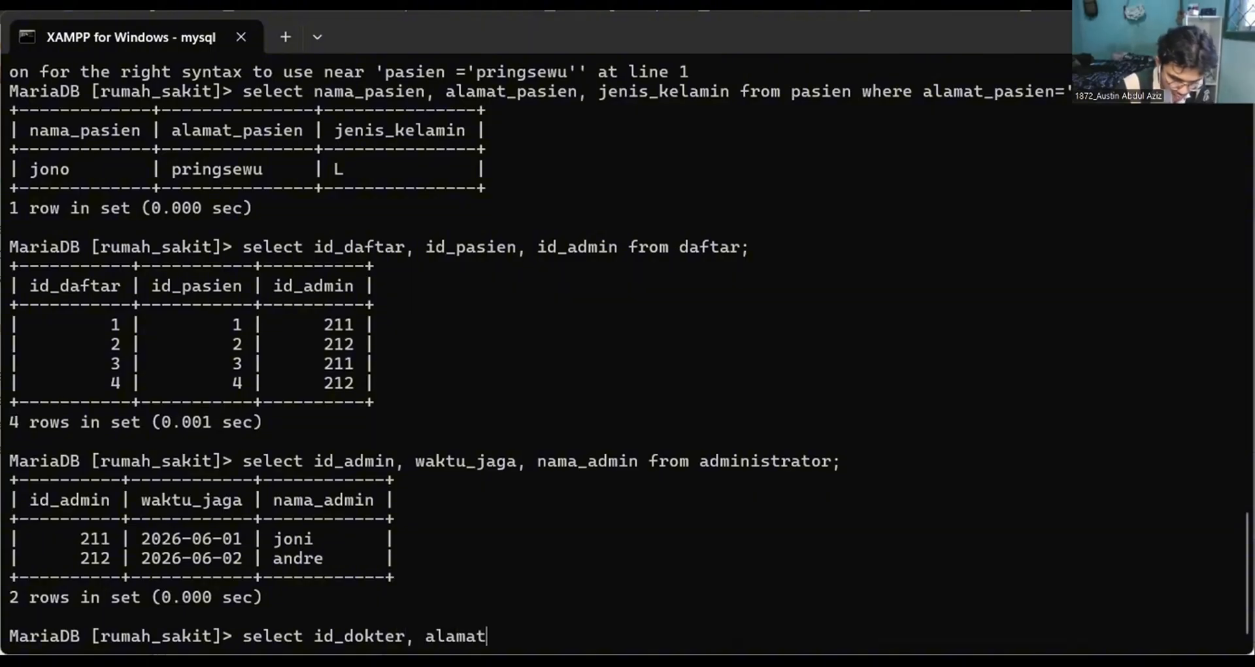
type("_dokter")
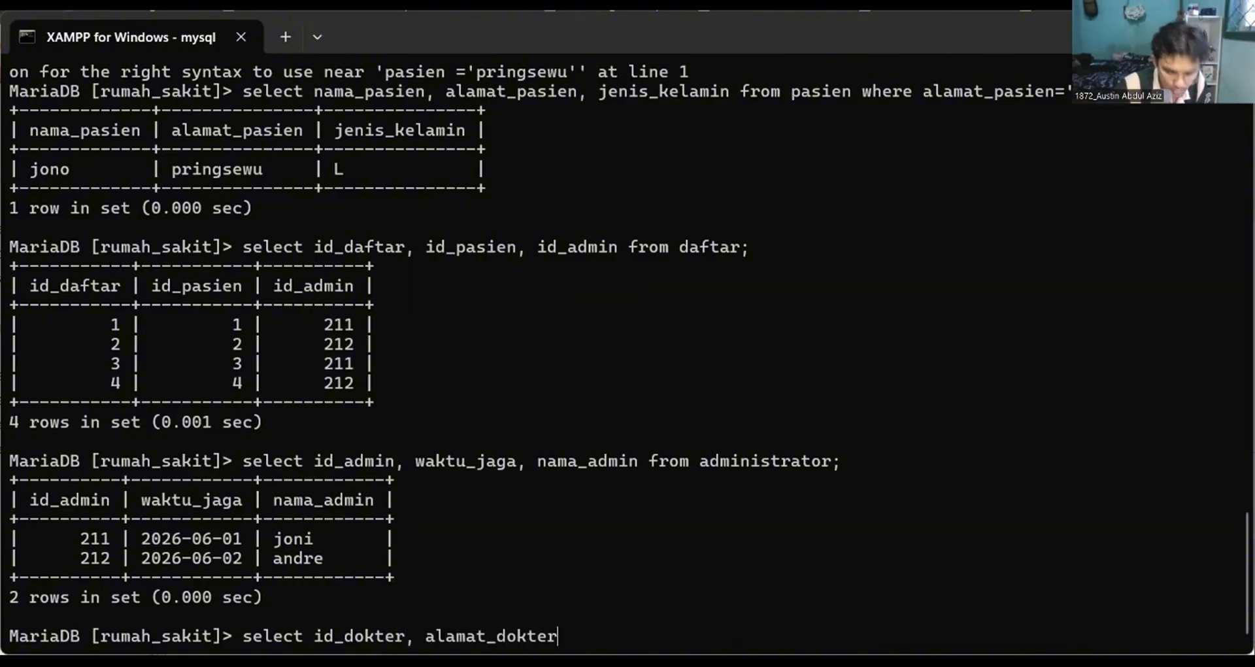
type(", nama")
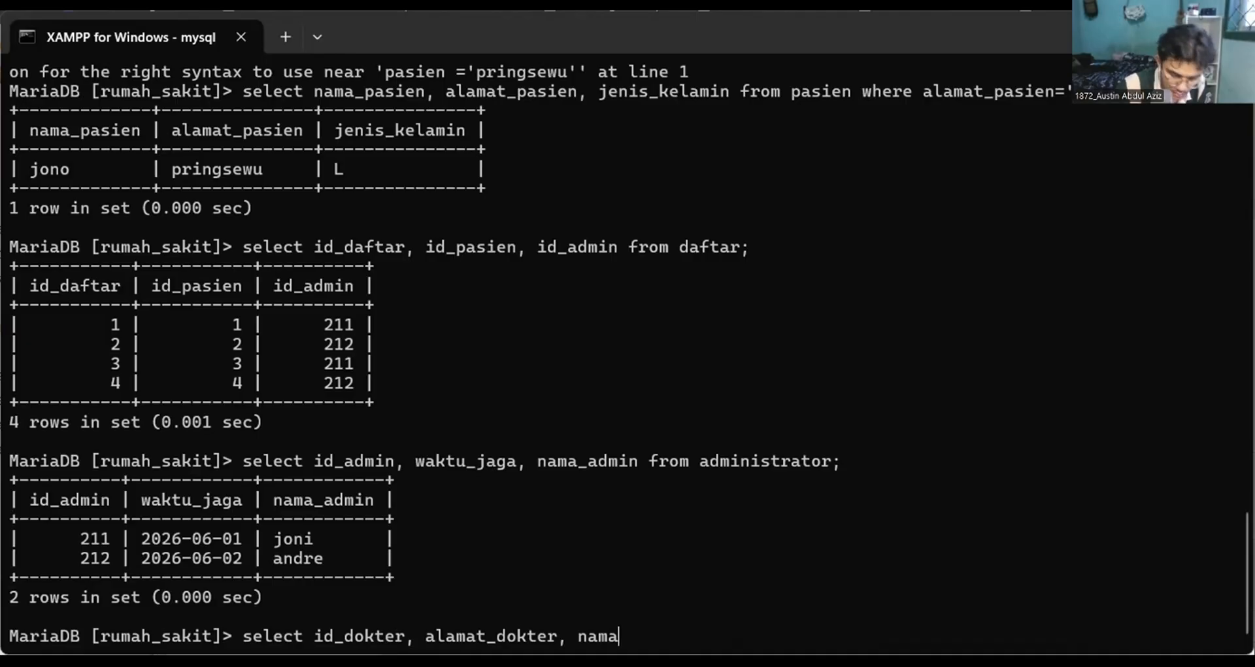
type("_dokter")
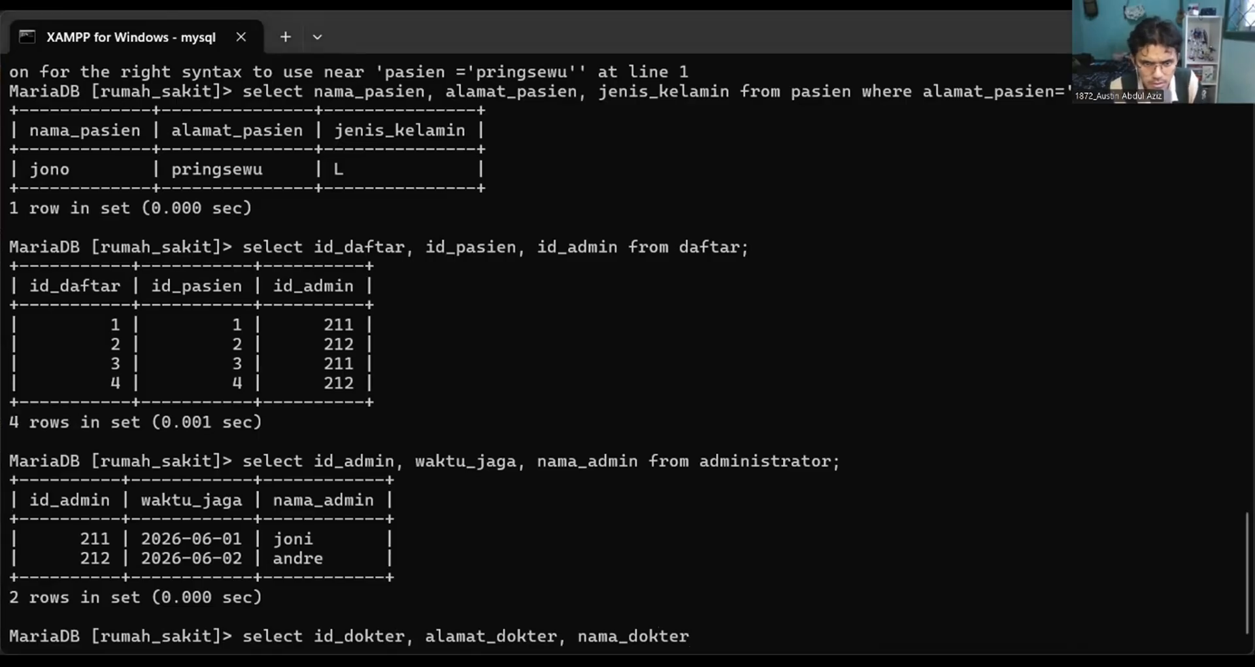
Add no_hp, spesialis and waktu_kerja to the column list of the select statement.
type(", n")
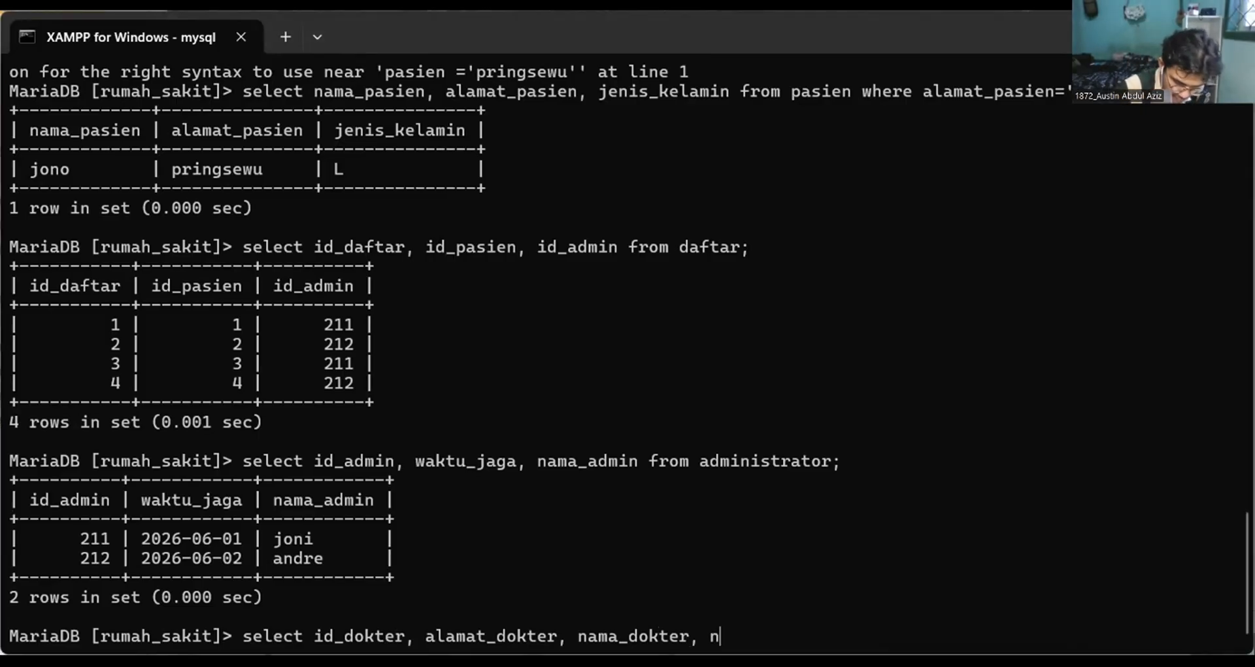
type("o_h")
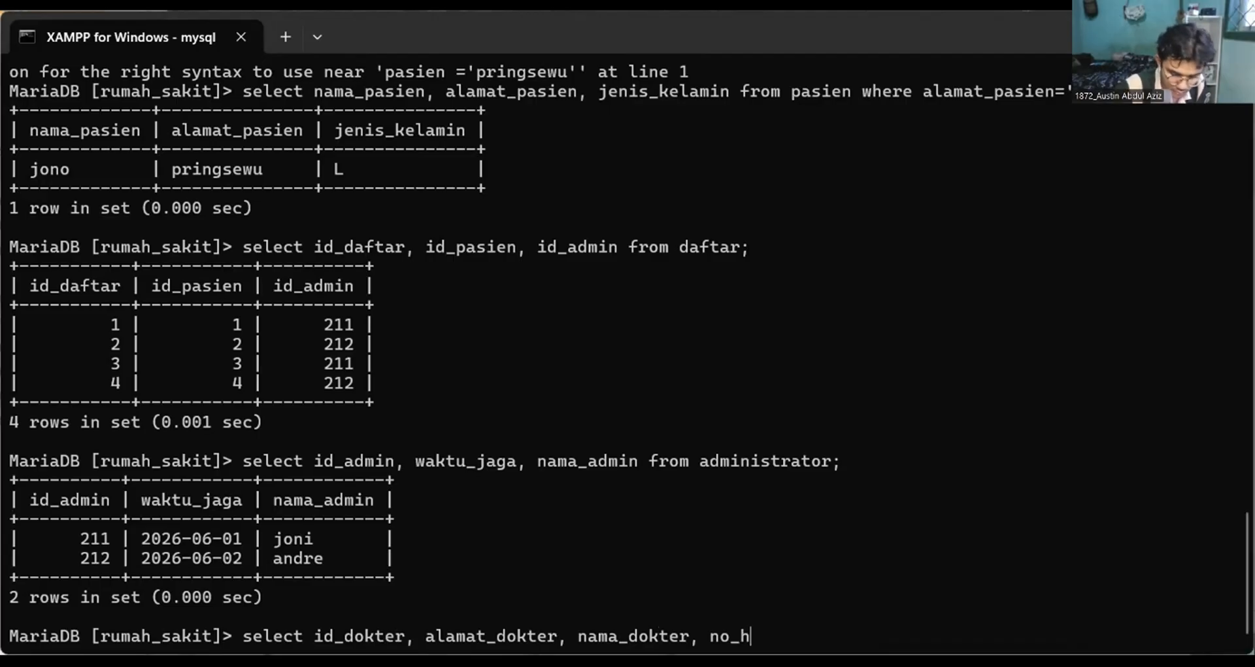
type("p,")
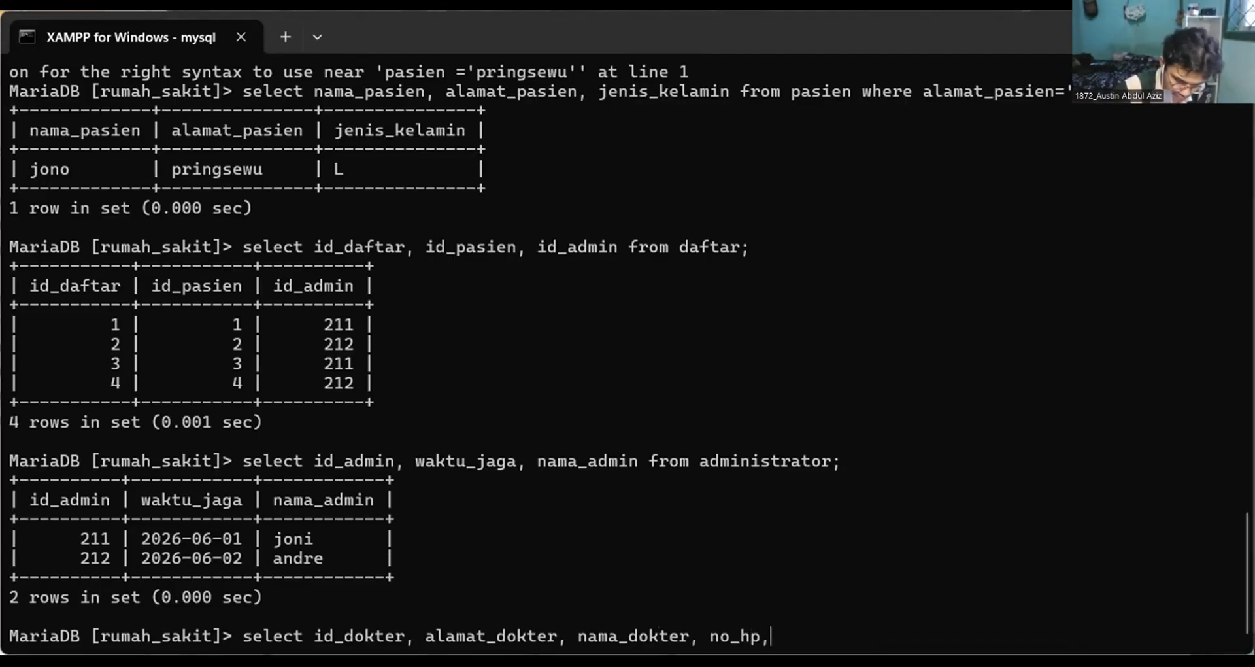
type(" spesialis")
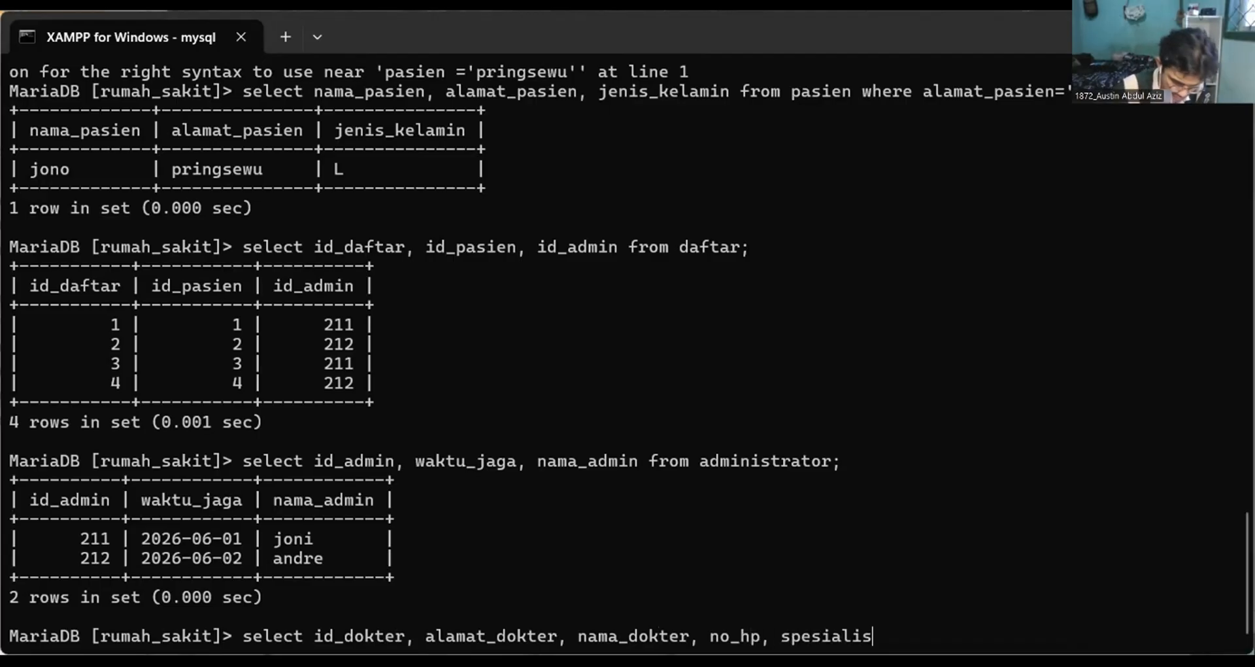
type(", ")
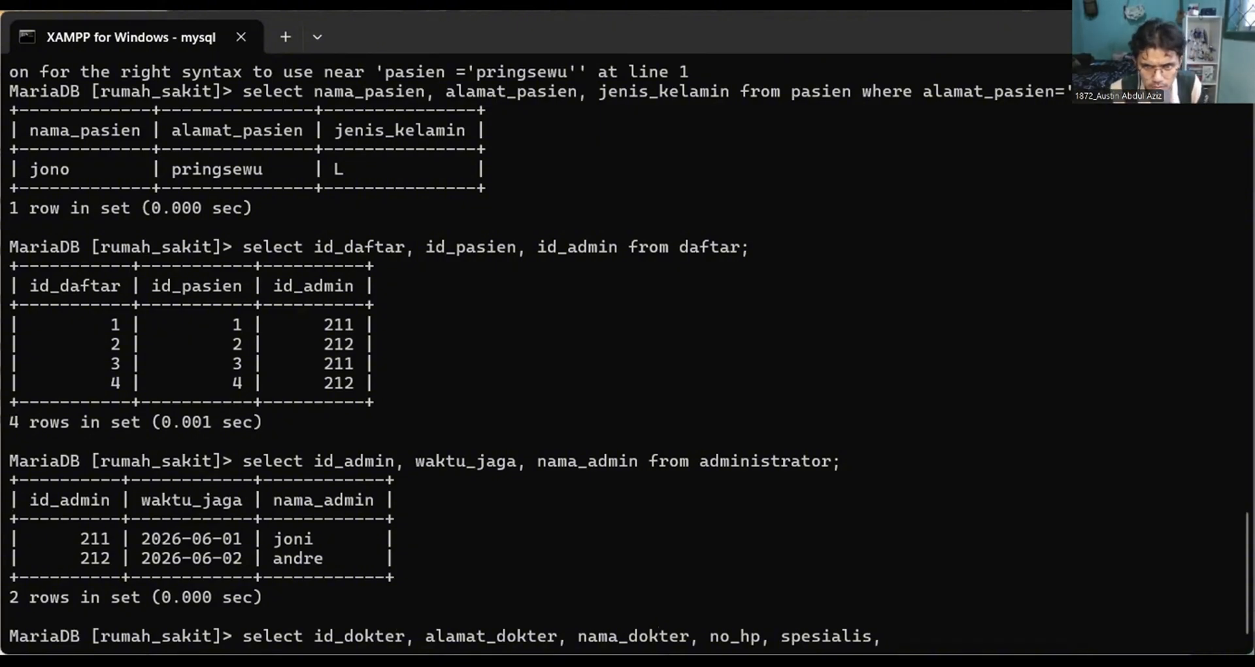
type("waktu")
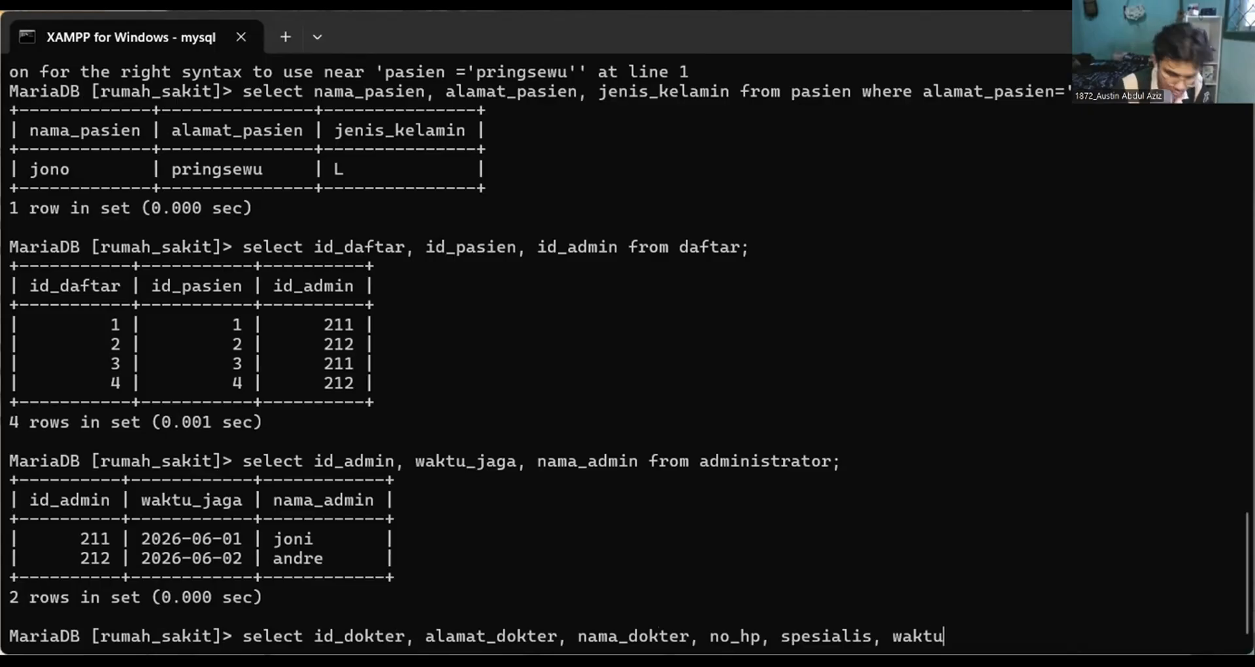
type("_kerja")
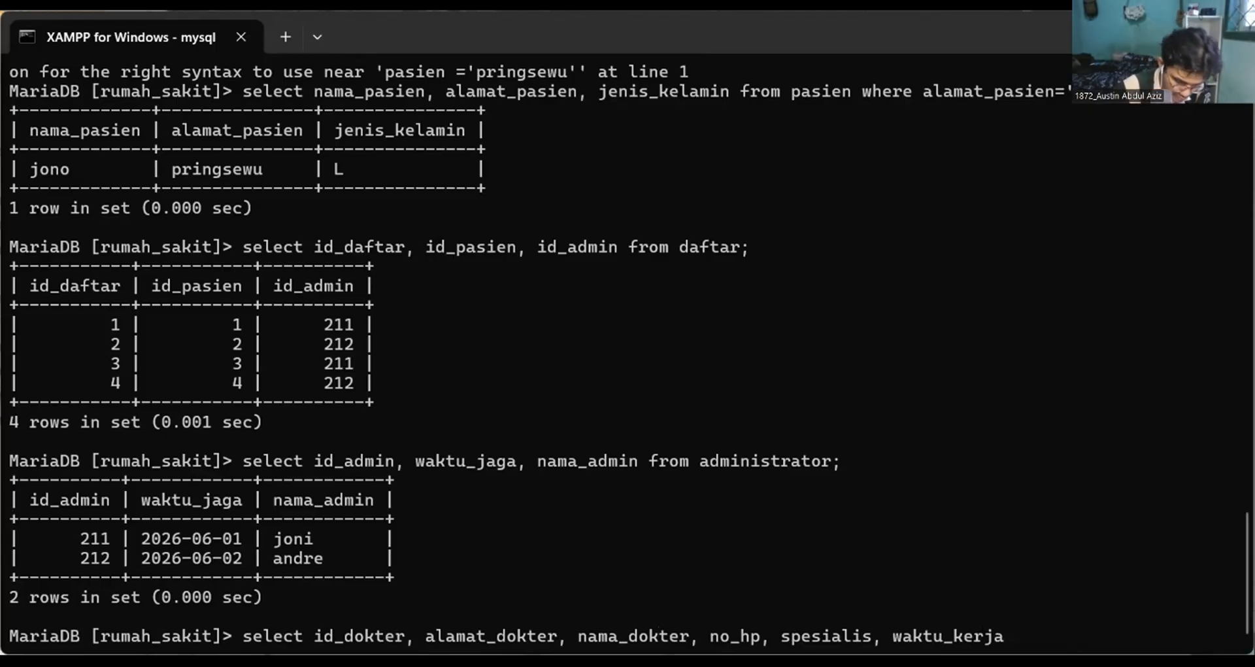
type(", tanmg")
Add tanggal_lahir, written with an underscore, as the last column of the select statement.
key("BackSpace")
key("BackSpace")
type("g")
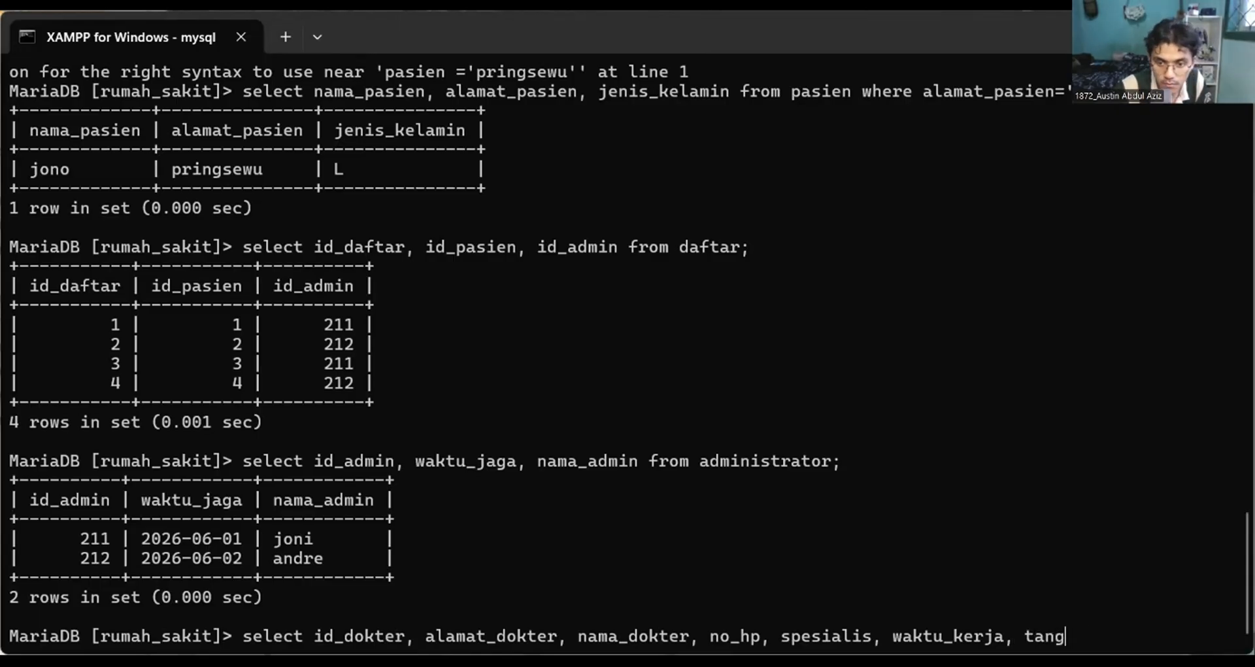
type("gal lahio")
key("BackSpace")
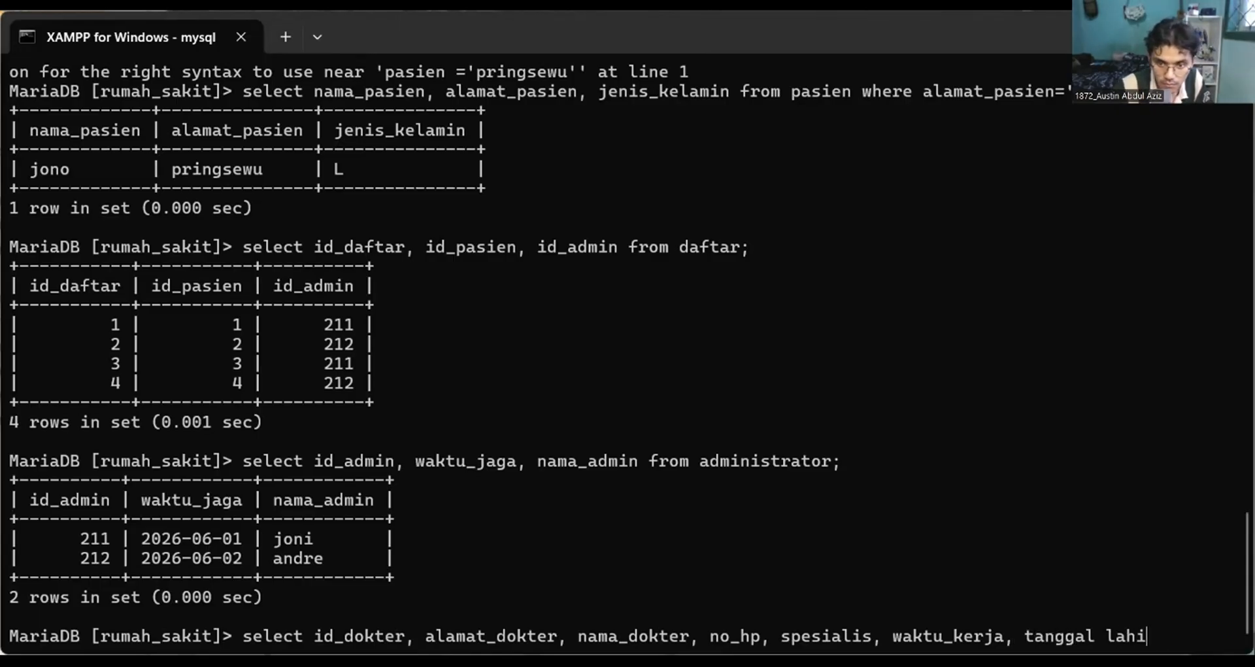
type("r")
key("BackSpace")
key("BackSpace")
key("BackSpace")
key("BackSpace")
key("BackSpace")
key("BackSpace")
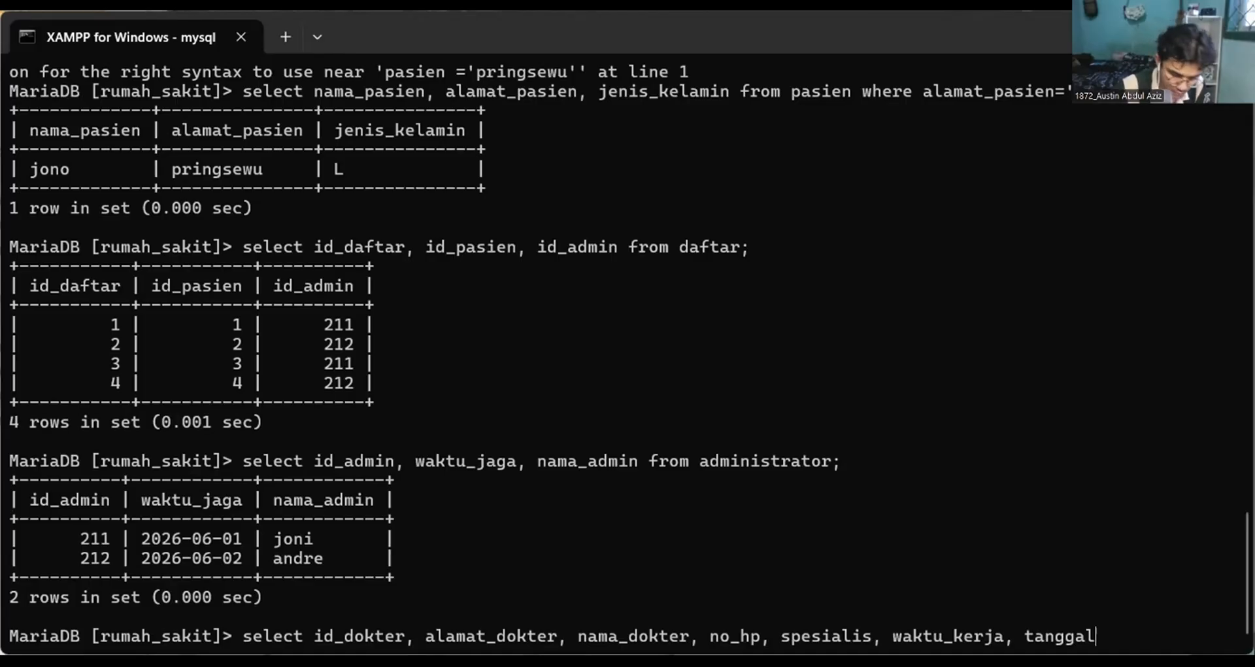
type("_l;")
key("BackSpace")
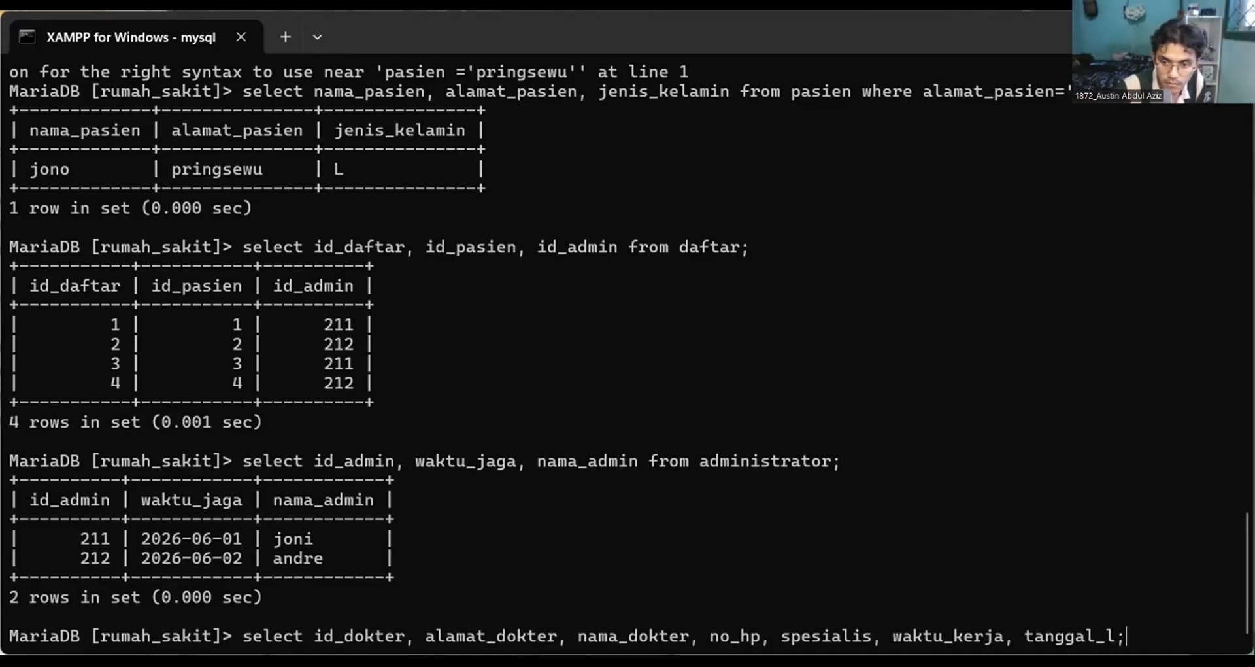
type("ahir")
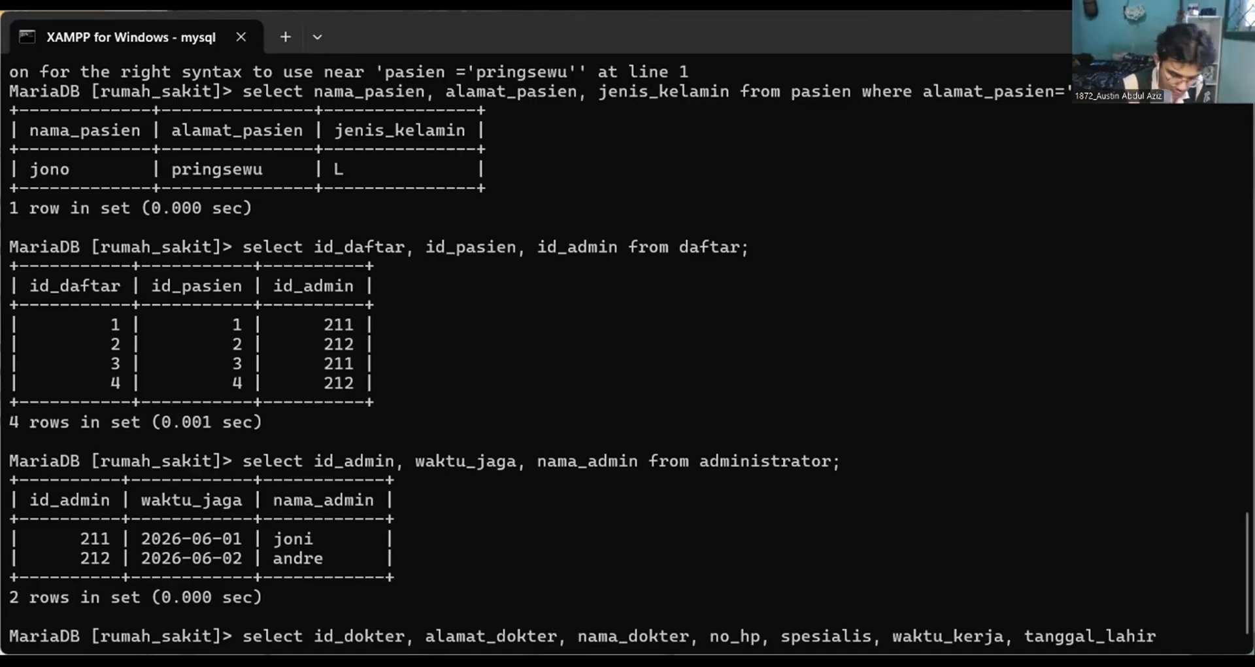
type(" from d")
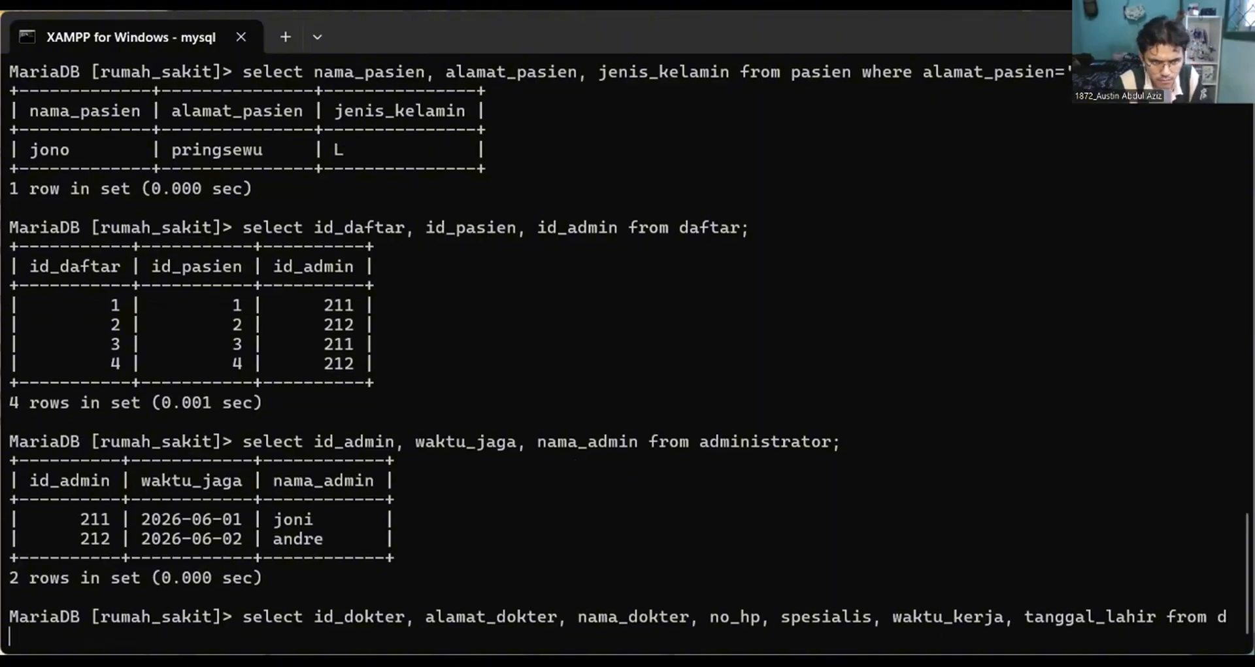
type("d")
Set dokter as the source table of the select statement and run the query.
key("BackSpace")
key("BackSpace")
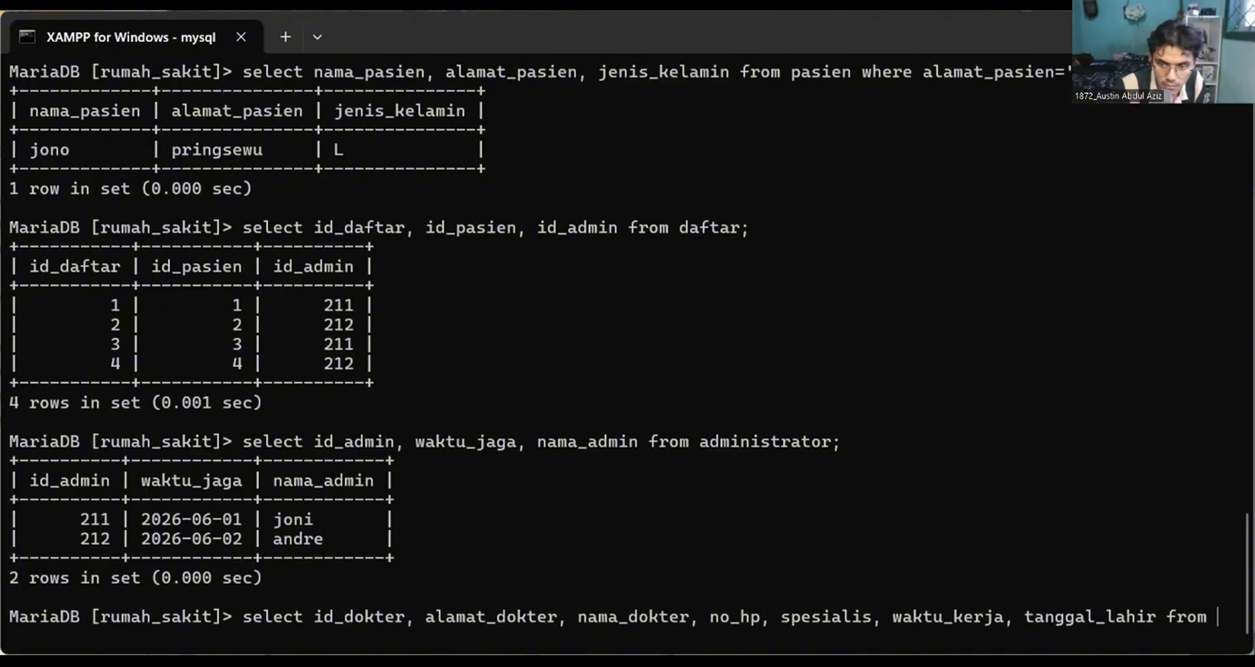
type("dokter")
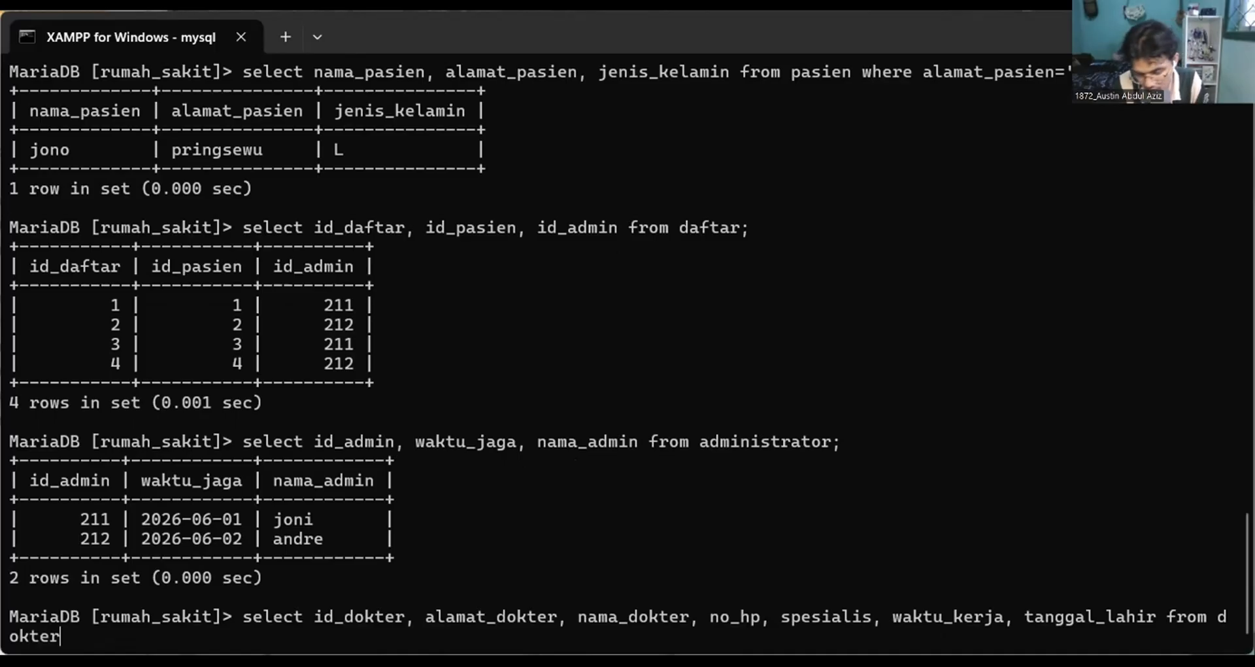
type(";")
key("Return")
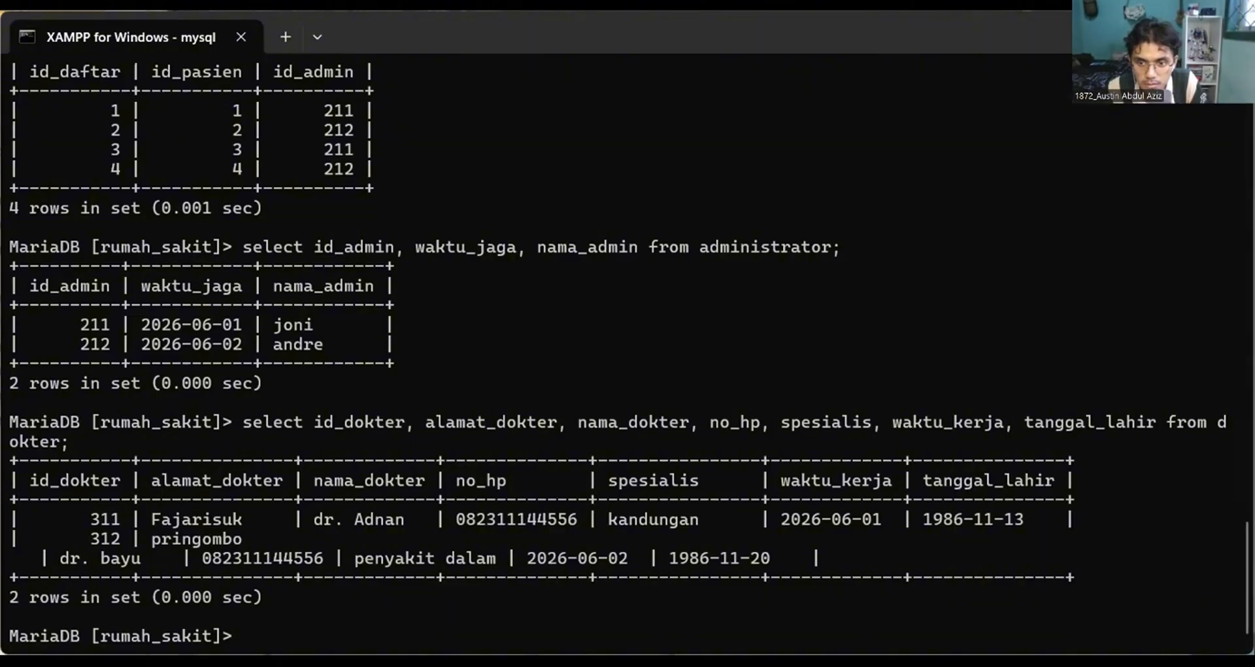
Start a new select statement with the columns id_data, id_admin and id_dokter.
left_click_drag(1253, 366, 1254, 367)
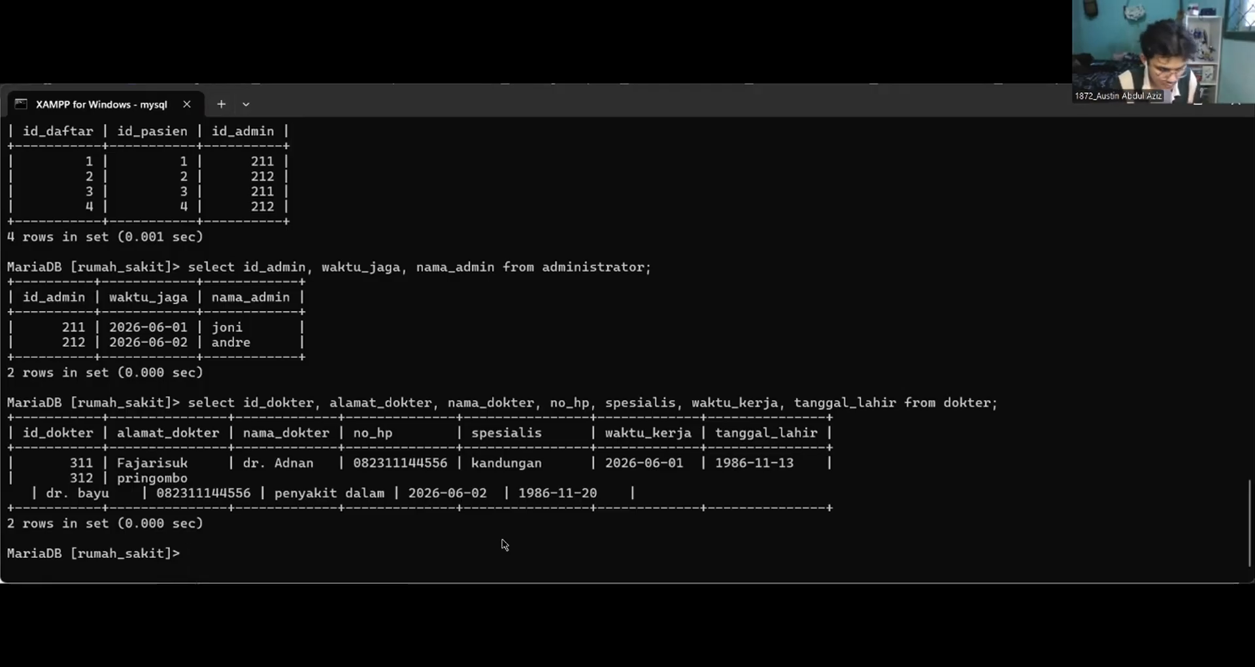
type("select ")
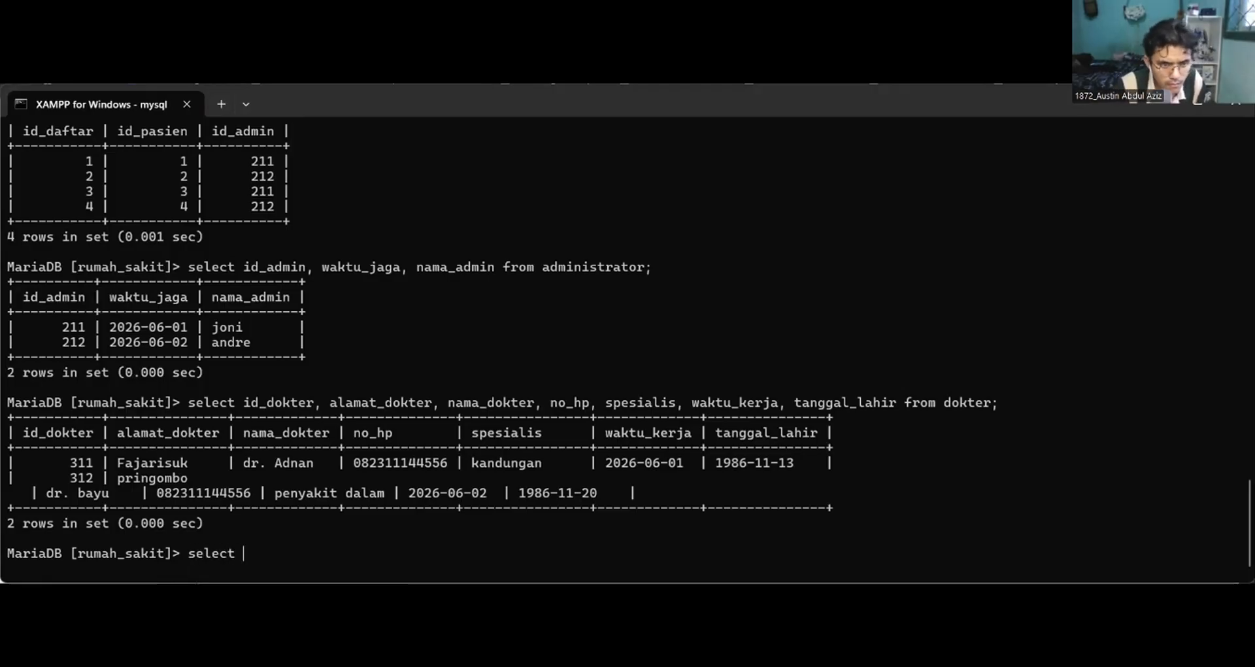
type("sid")
key("BackSpace")
key("BackSpace")
key("BackSpace")
type("id")
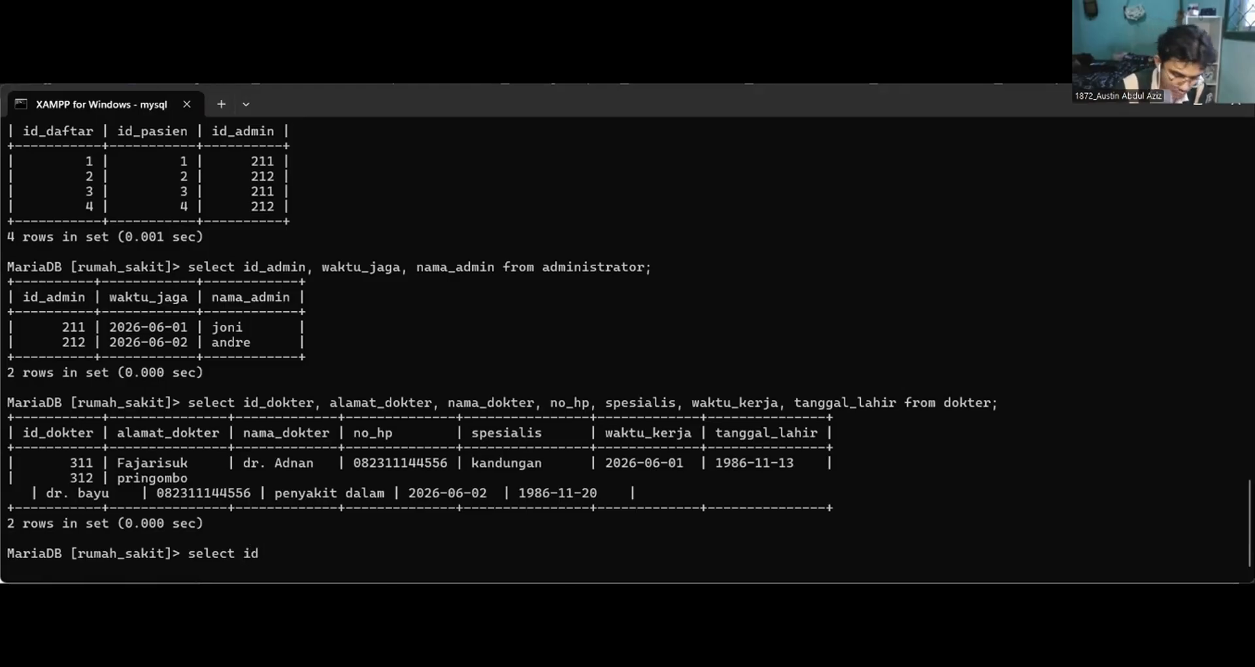
type("_data")
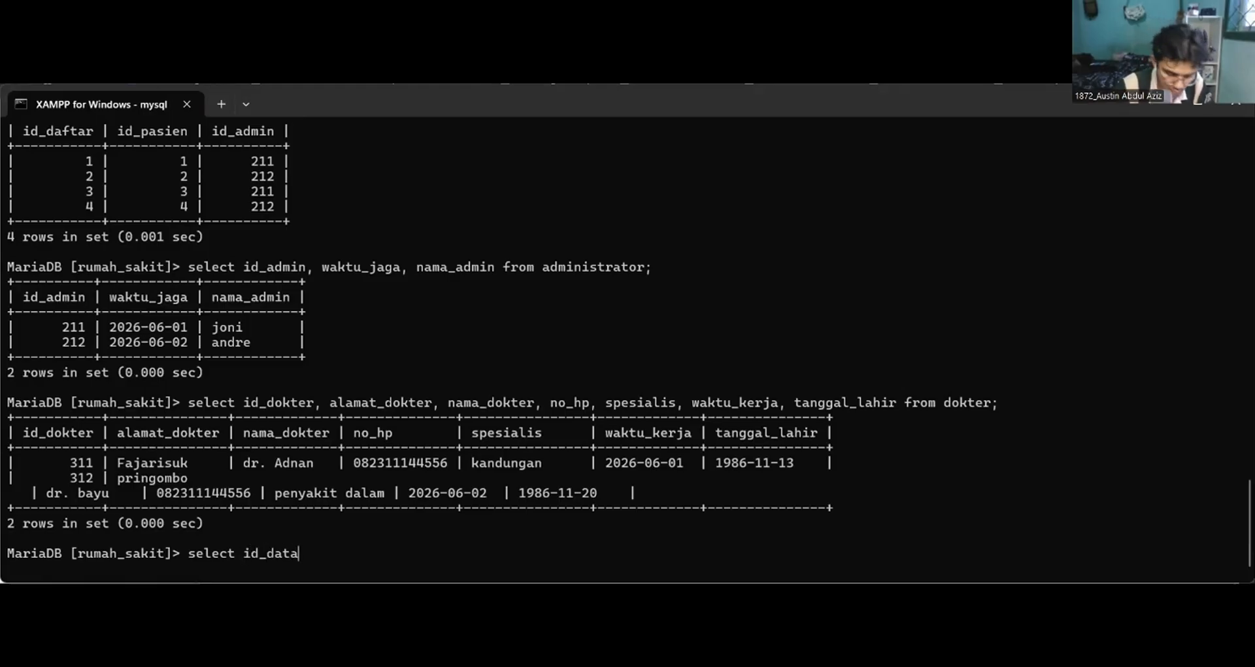
type(", id")
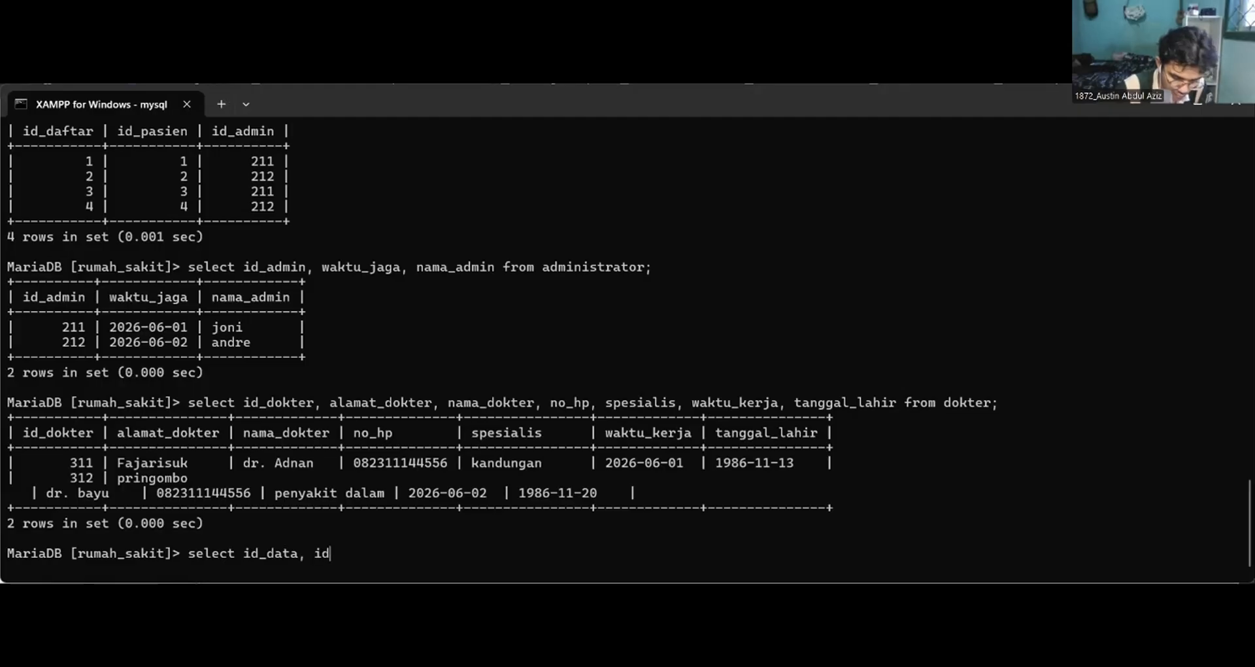
type("_admin")
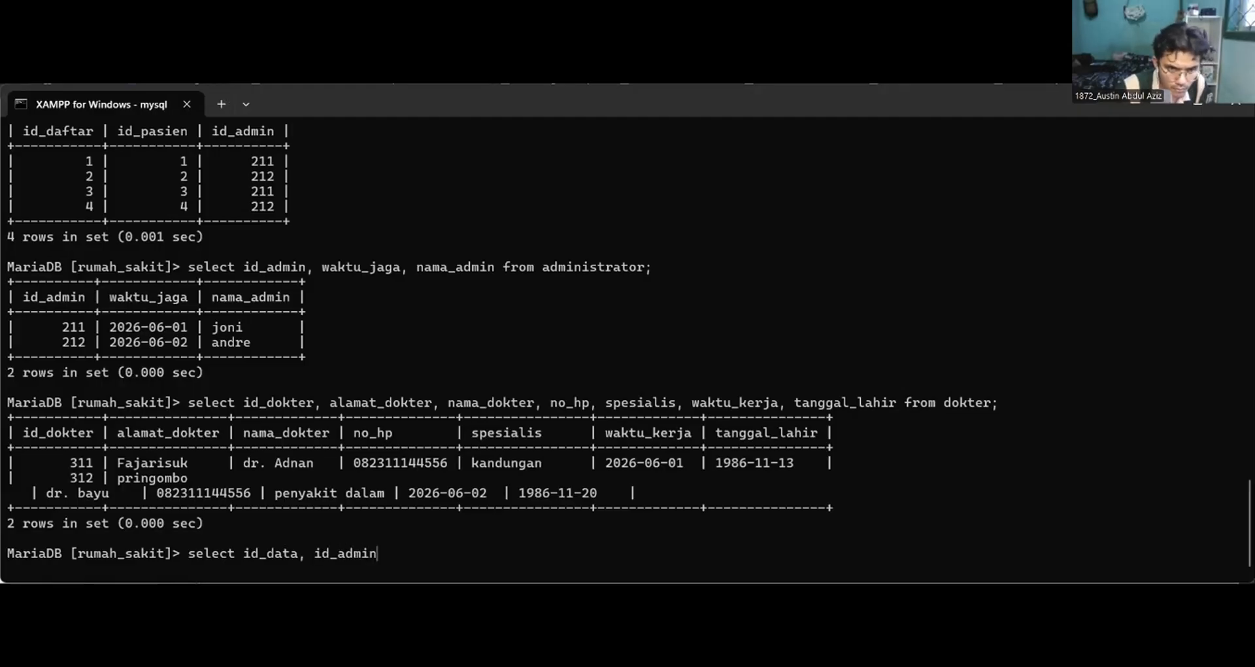
type(", id")
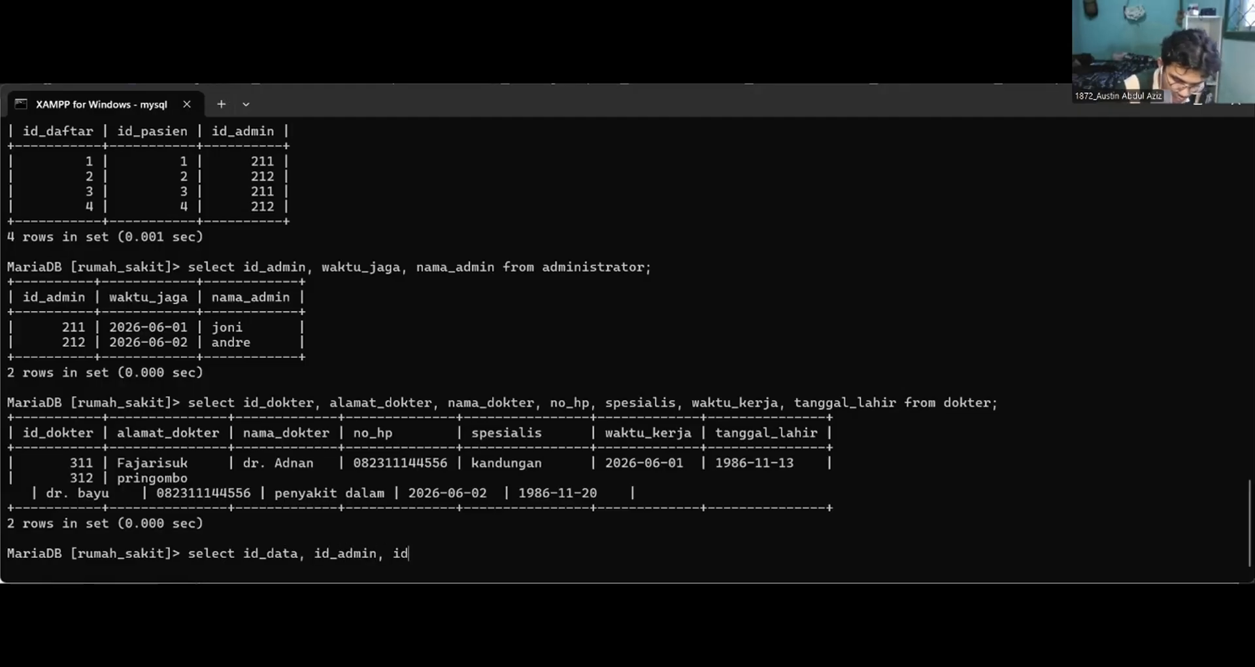
type("_dokter ")
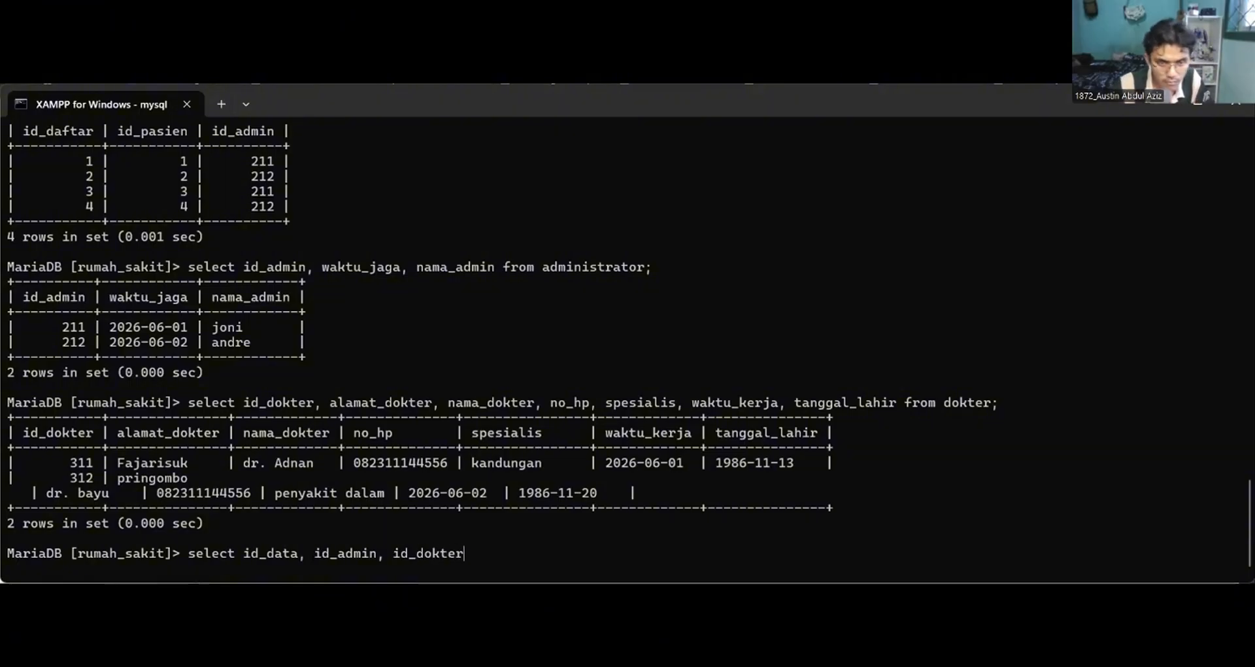
type("fr")
Set dokter_admin as the source table of the select statement and submit it without a terminating semicolon.
key("BackSpace")
key("BackSpace")
type("from")
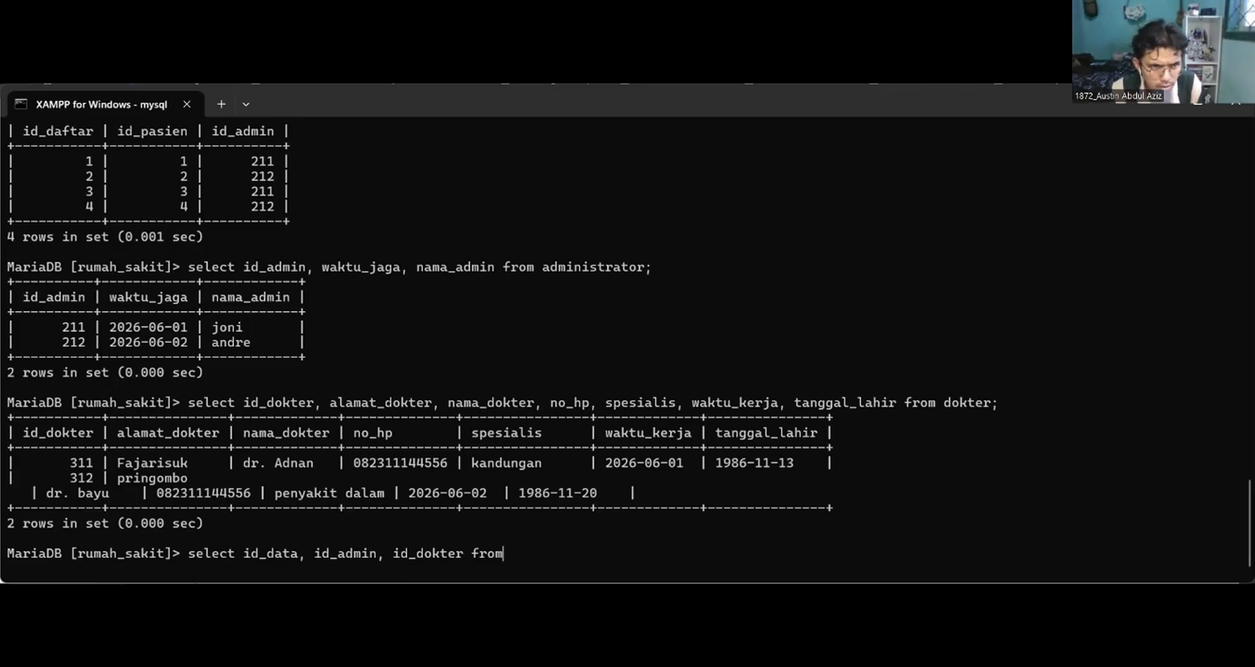
type(" dokter")
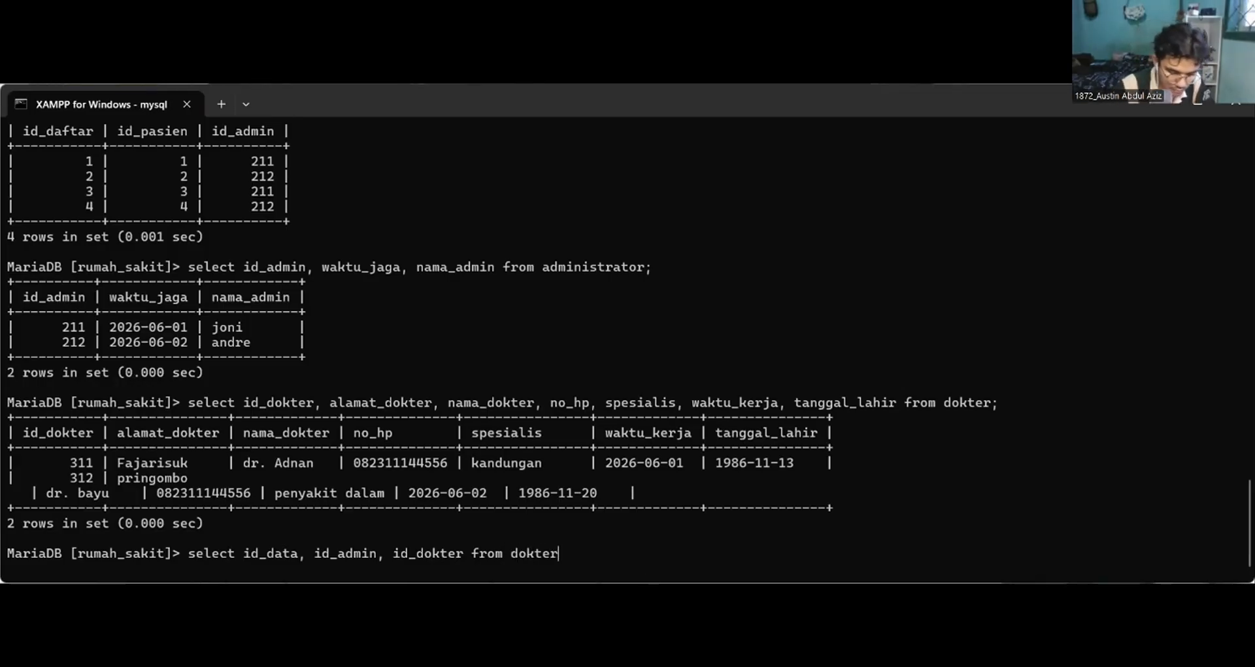
type("_admin")
key("Return")
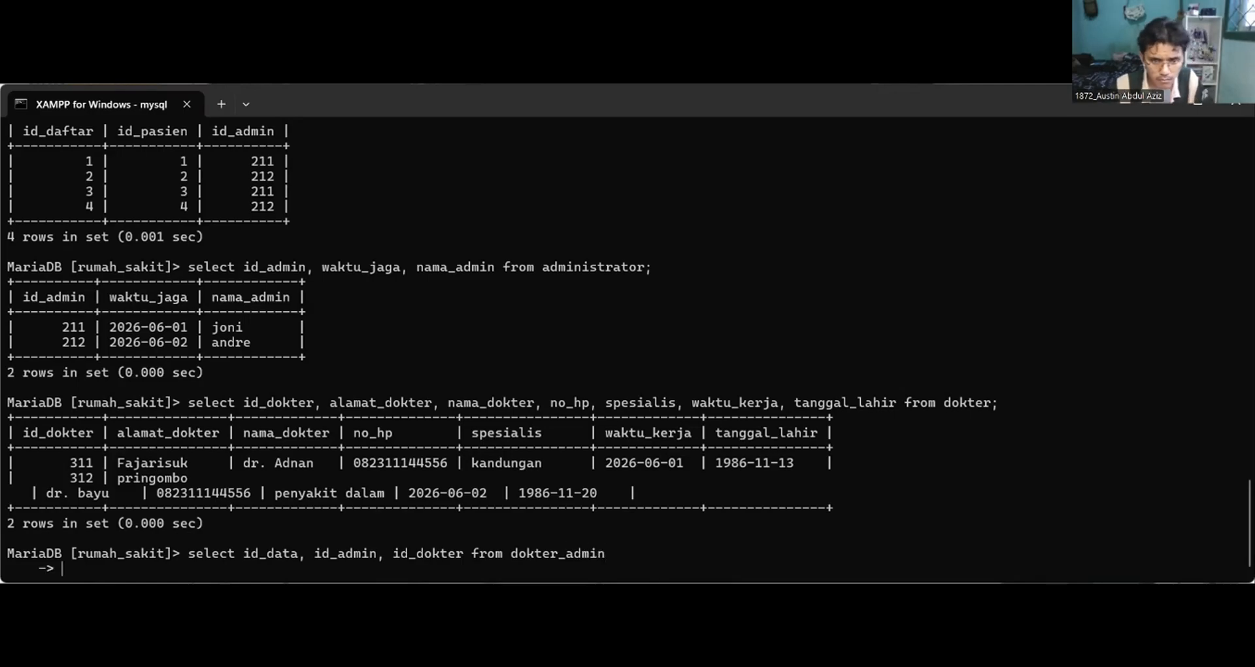
Recall the dokter_admin query, end it with a semicolon, and run it as a single statement.
key("Up")
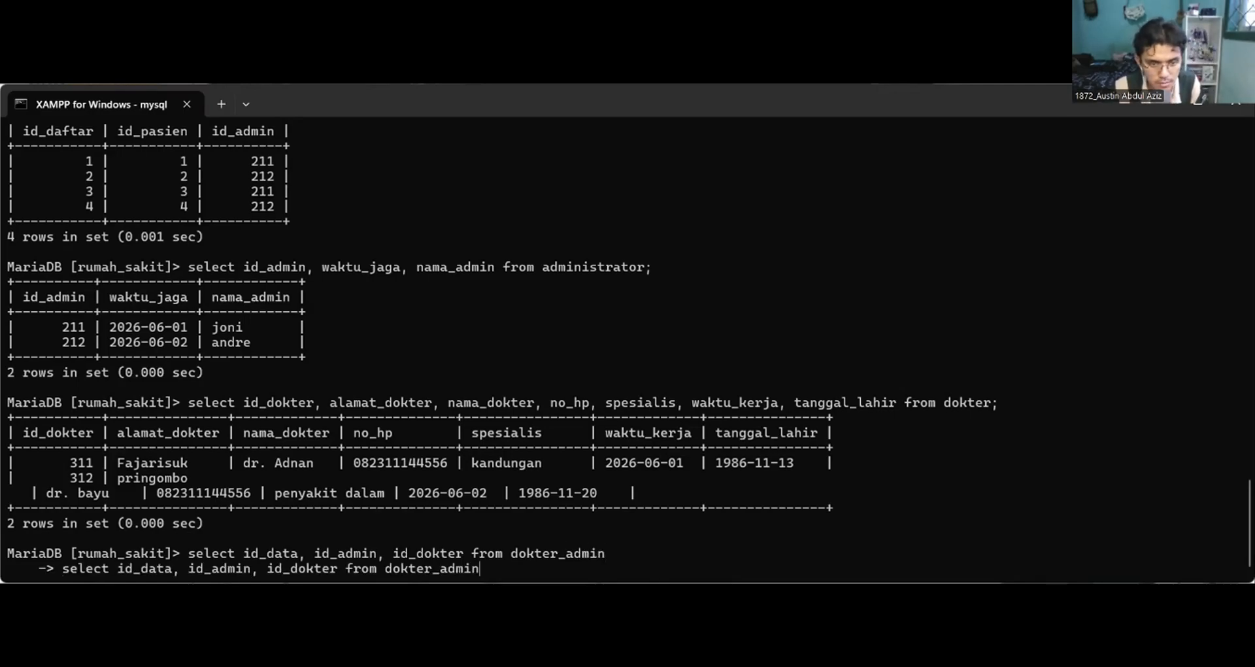
type(";")
key("Return")
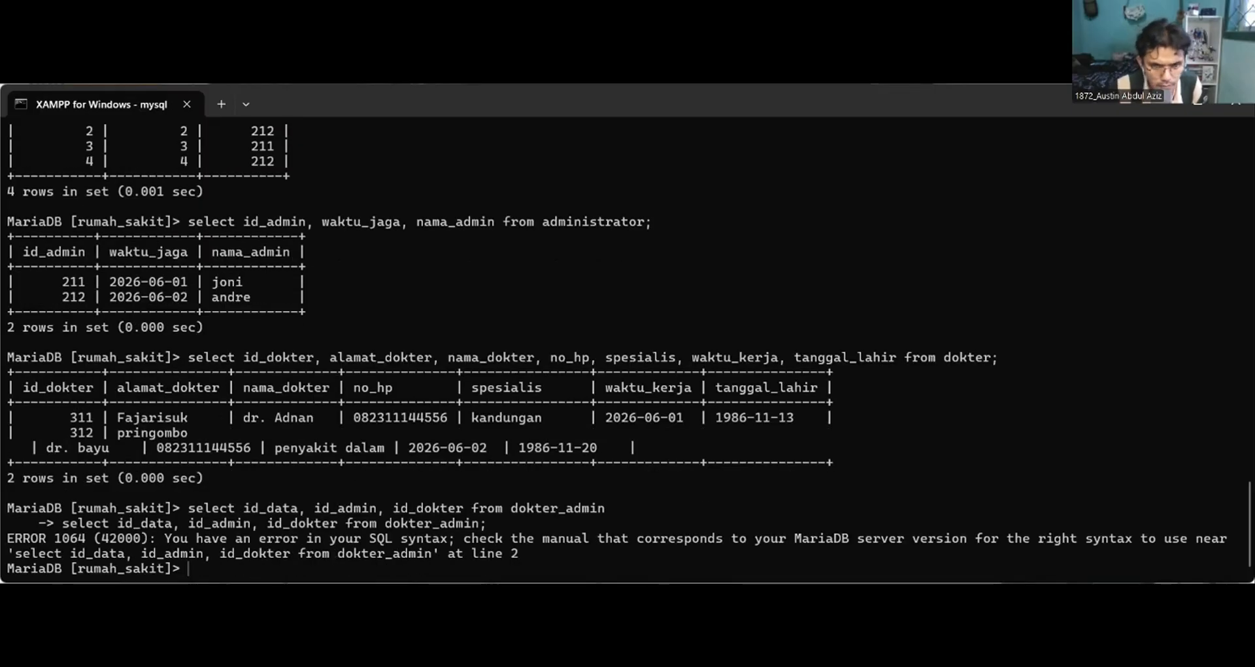
key("Up")
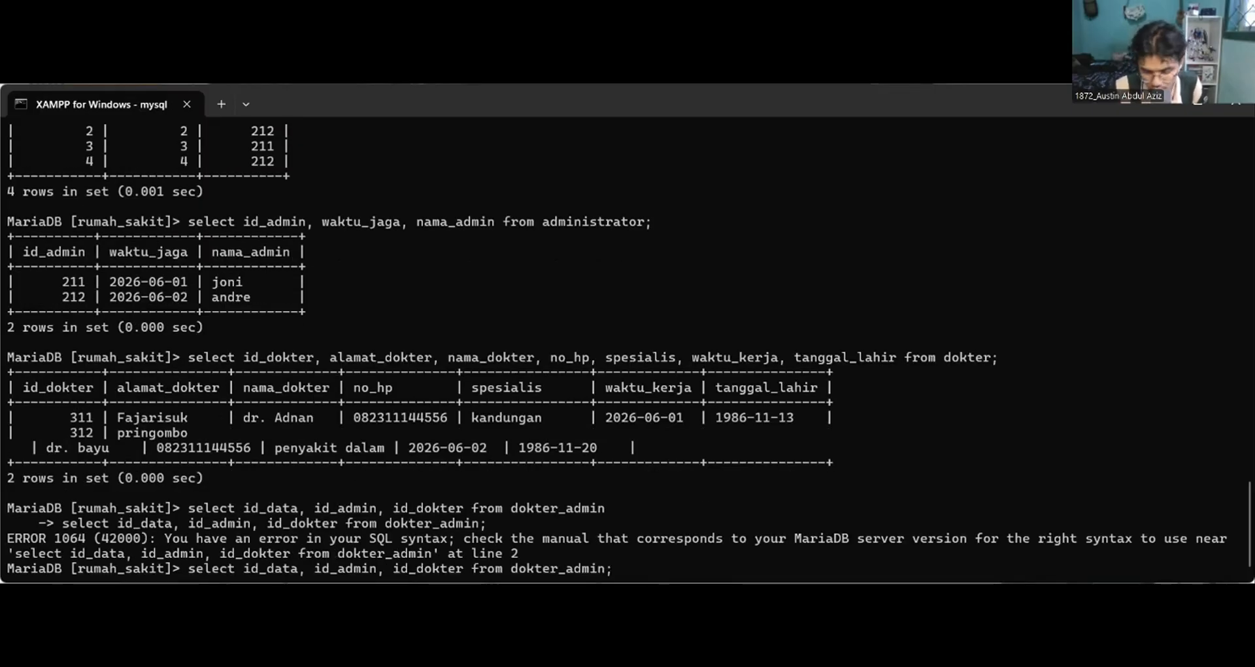
key("Return")
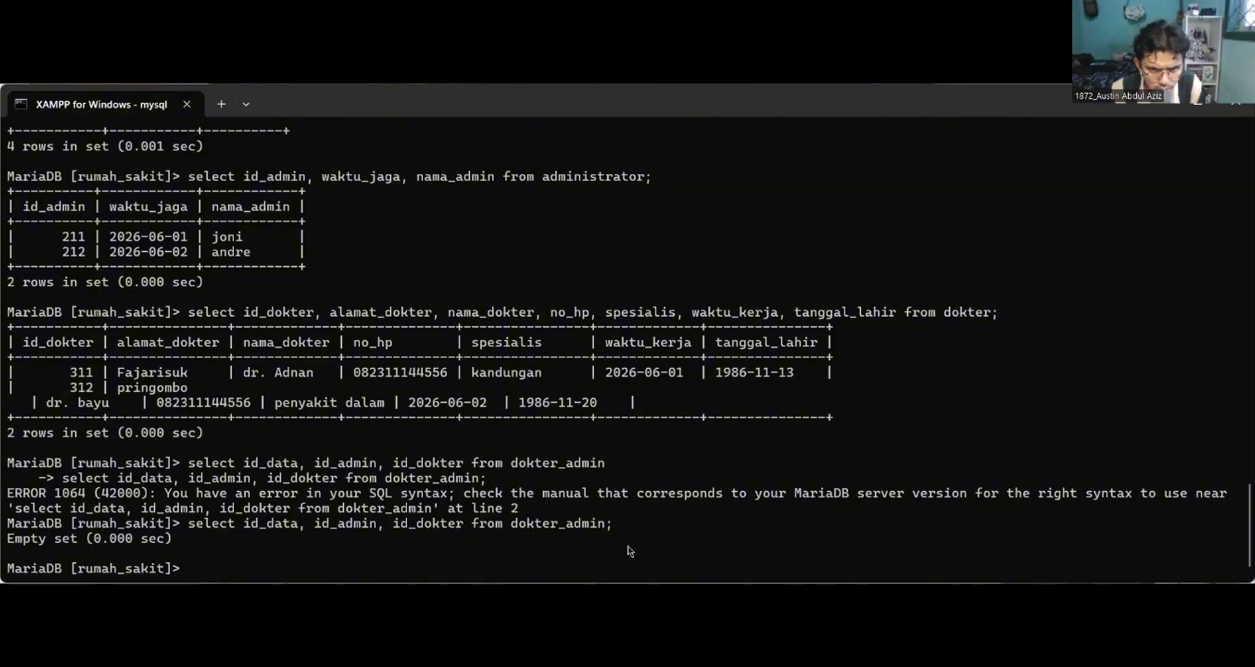
Run the same dokter_admin query once more and review its output.
scroll(627, 507, "up", 2)
scroll(626, 508, "down", 2)
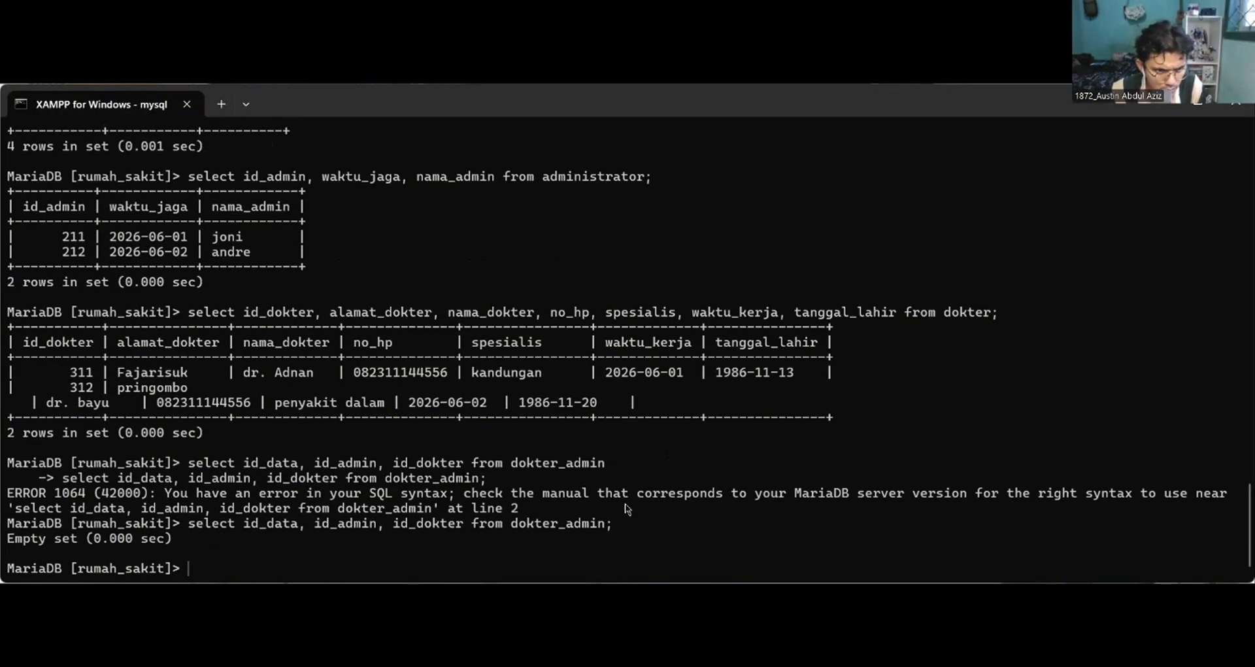
scroll(627, 508, "up", 1)
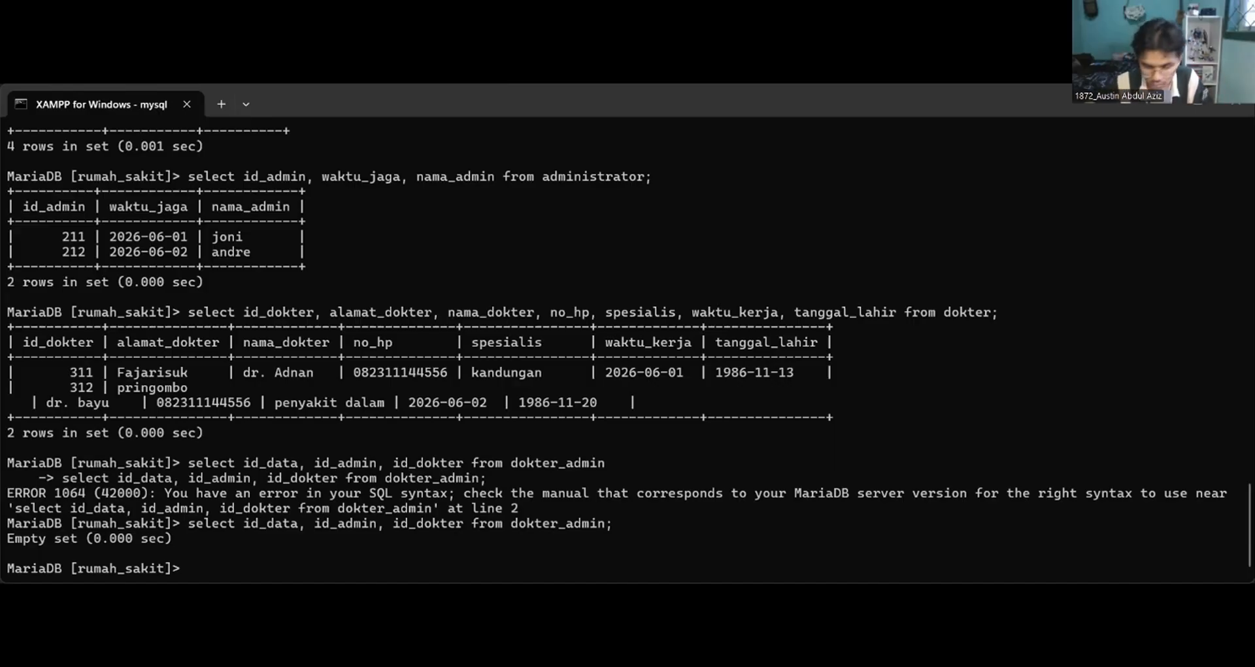
key("Up")
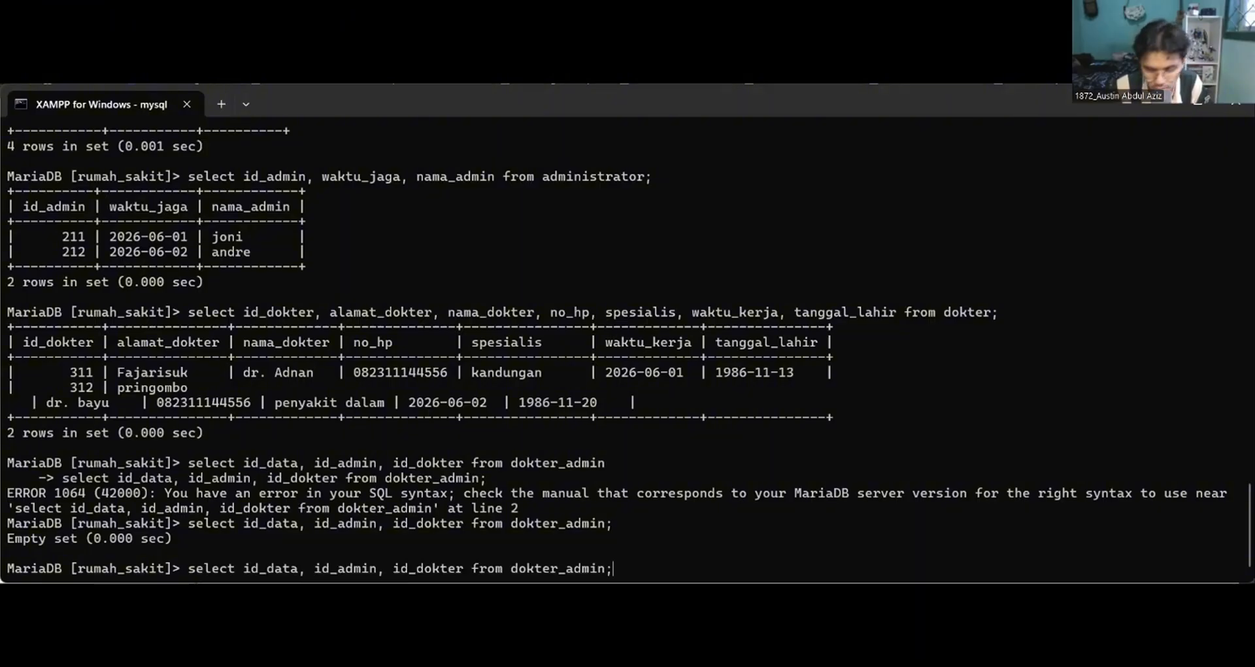
key("Return")
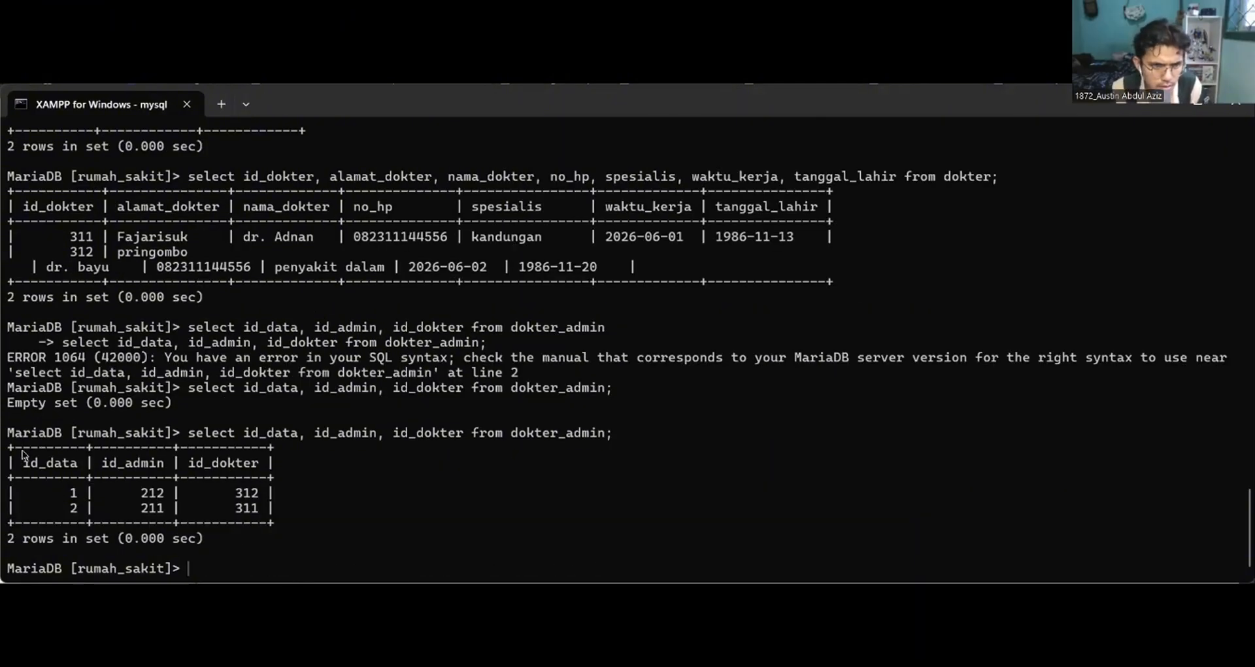
scroll(384, 511, "up", 2)
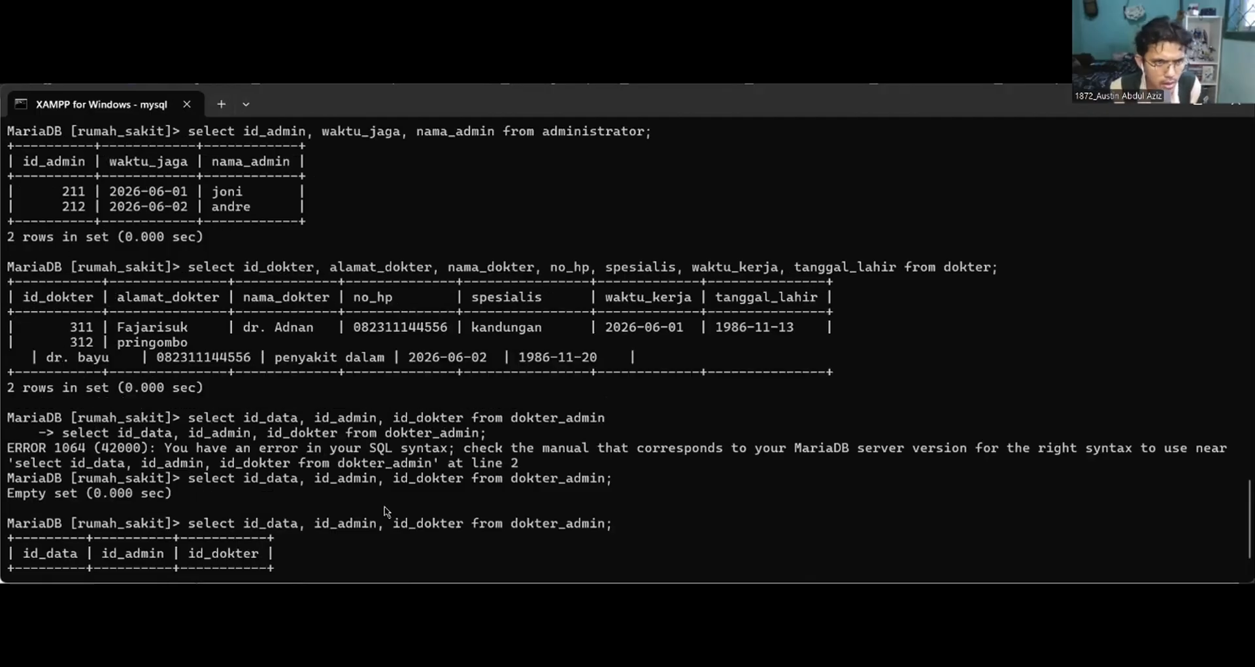
scroll(384, 510, "down", 2)
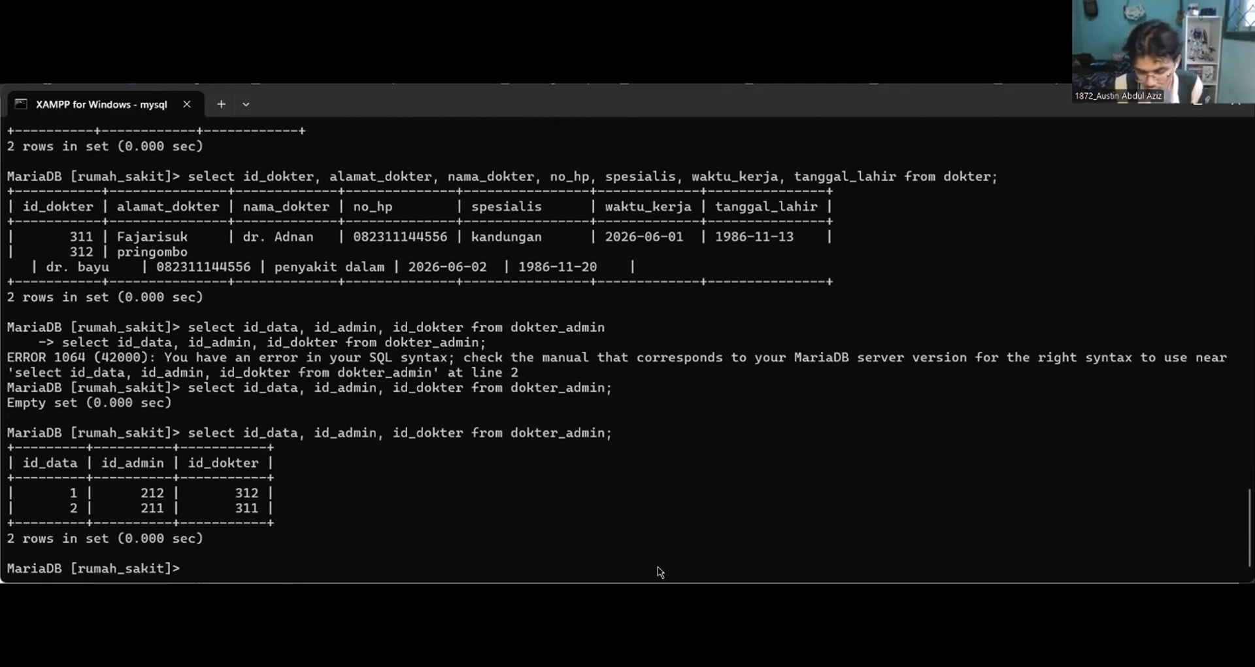
Recall the dokter_admin query and change its source table to pasien_dokter.
key("Up")
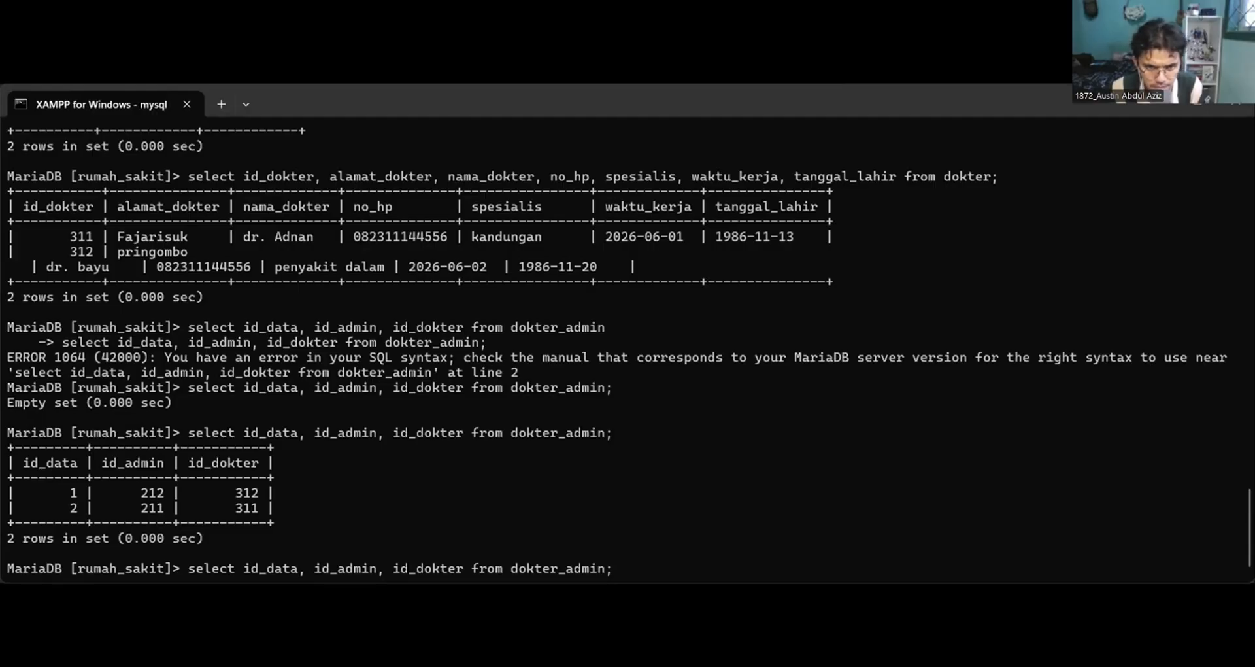
key("Left")
key("BackSpace")
key("BackSpace")
key("BackSpace")
key("BackSpace")
key("BackSpace")
key("BackSpace")
key("BackSpace")
key("BackSpace")
key("BackSpace")
key("BackSpace")
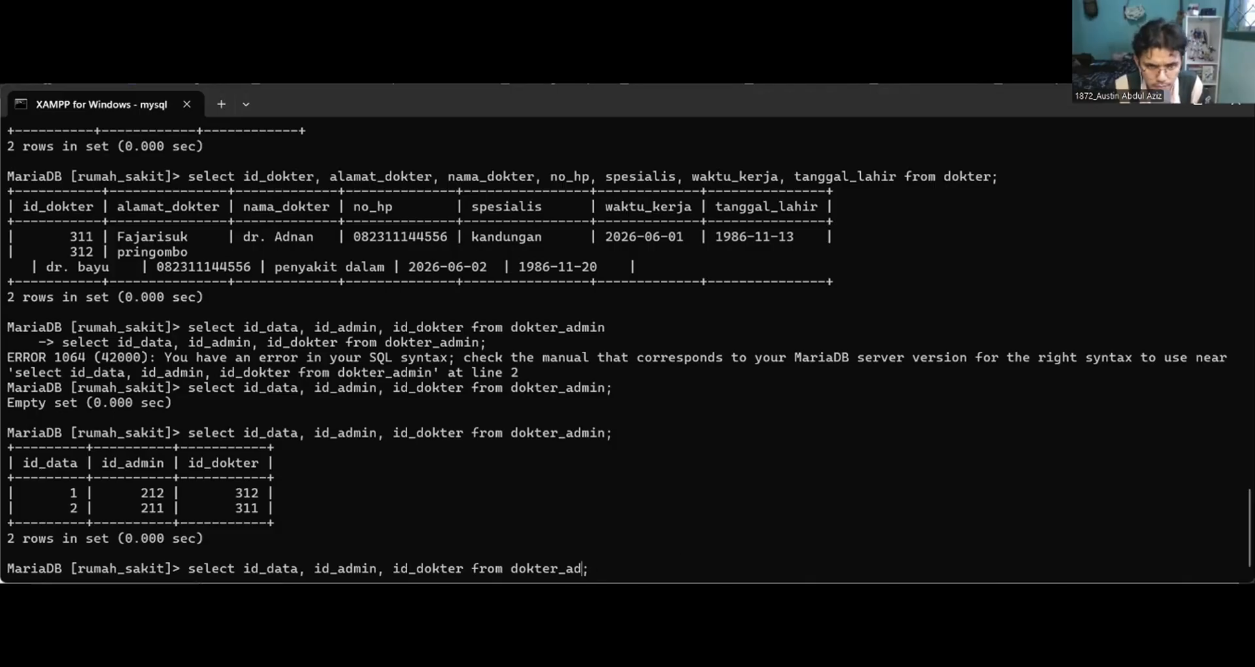
key("BackSpace")
key("BackSpace")
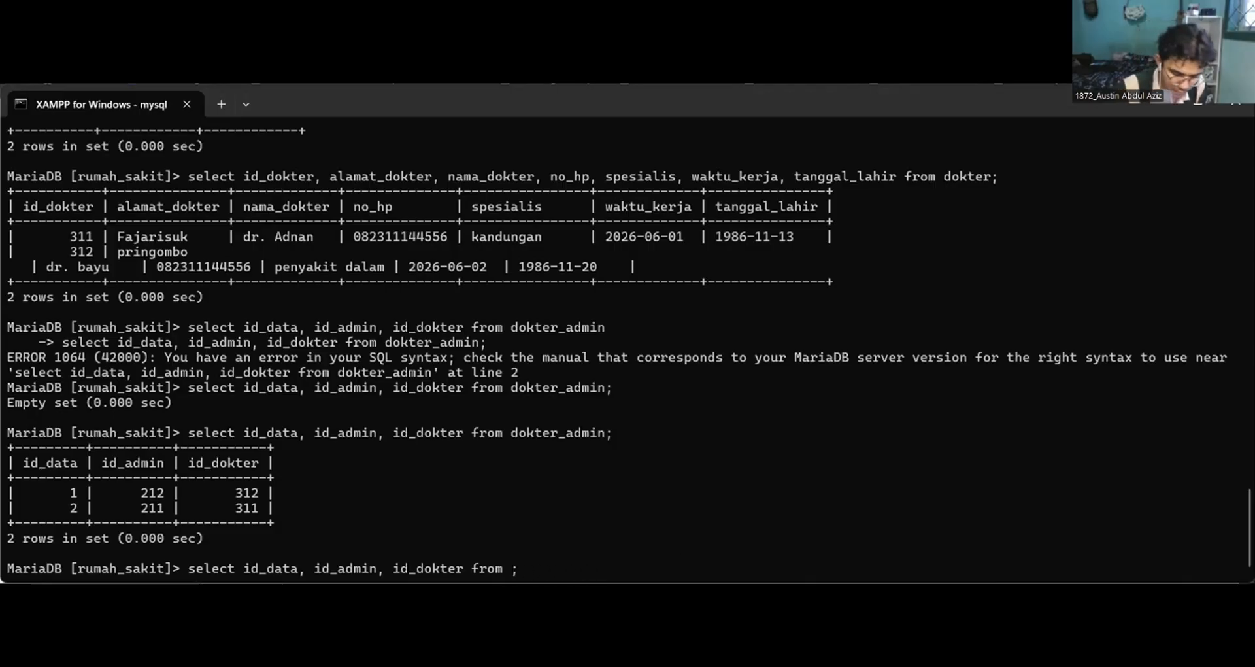
type("pasien_do")
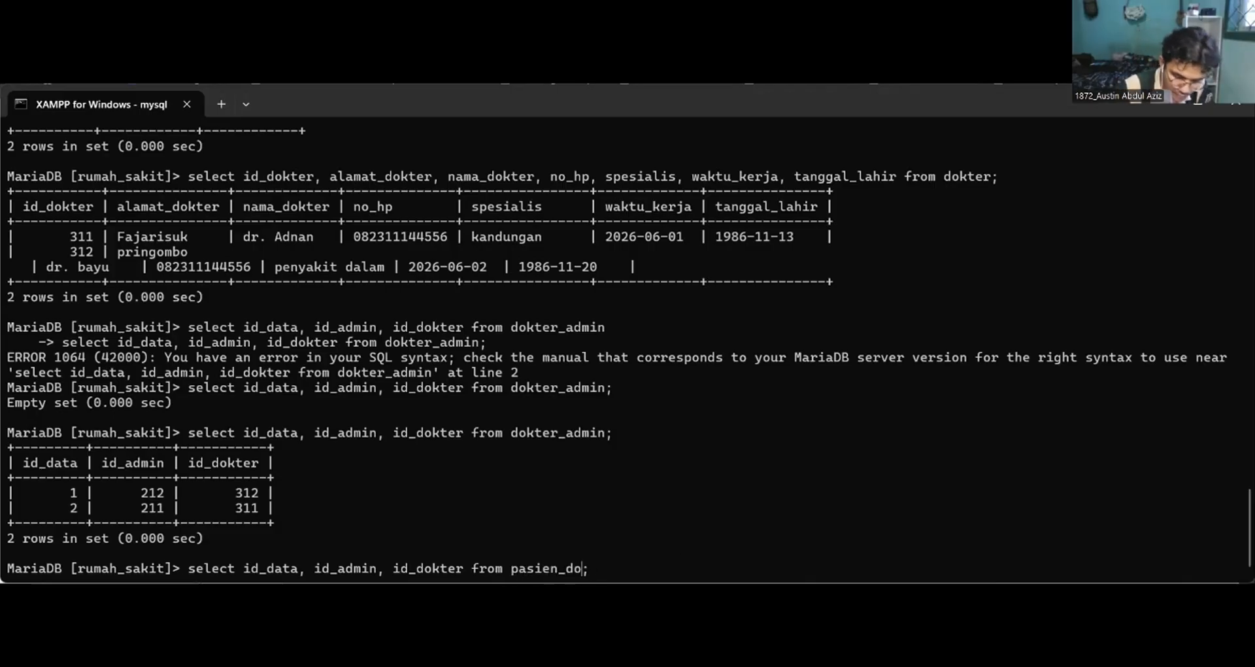
type("kter")
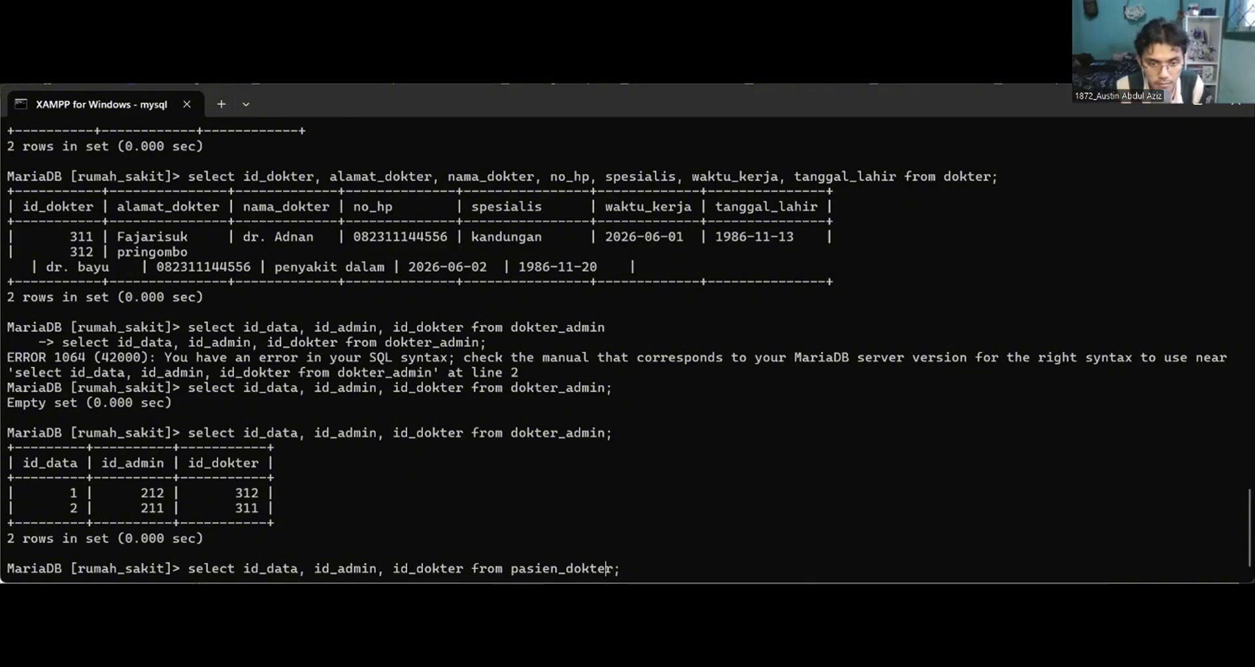
Change the first two columns of the pasien_dokter query to id and id_pasien.
key("Left")
key("Left")
key("Left")
key("Left")
key("Left")
key("Left")
key("Left")
key("Left")
key("Left")
key("Left")
key("Left")
key("Left")
key("Left")
key("Left")
key("Left")
key("Left")
key("Left")
key("Left")
key("Left")
key("Left")
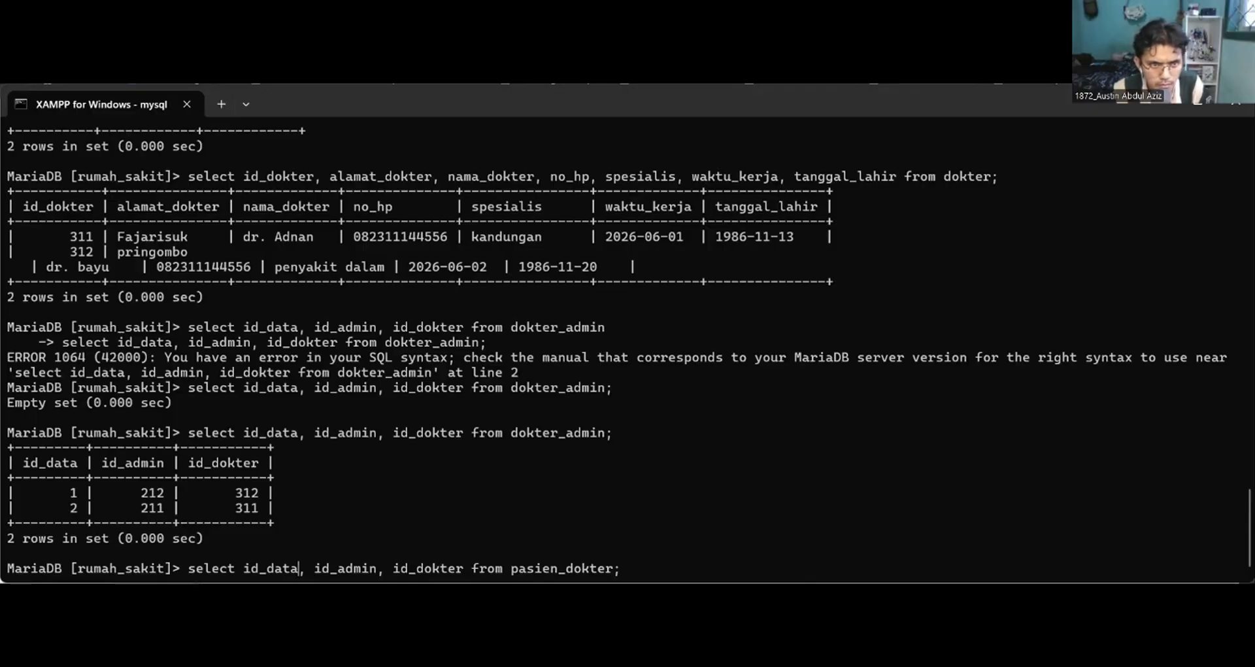
key("BackSpace")
key("BackSpace")
key("BackSpace")
key("BackSpace")
key("BackSpace")
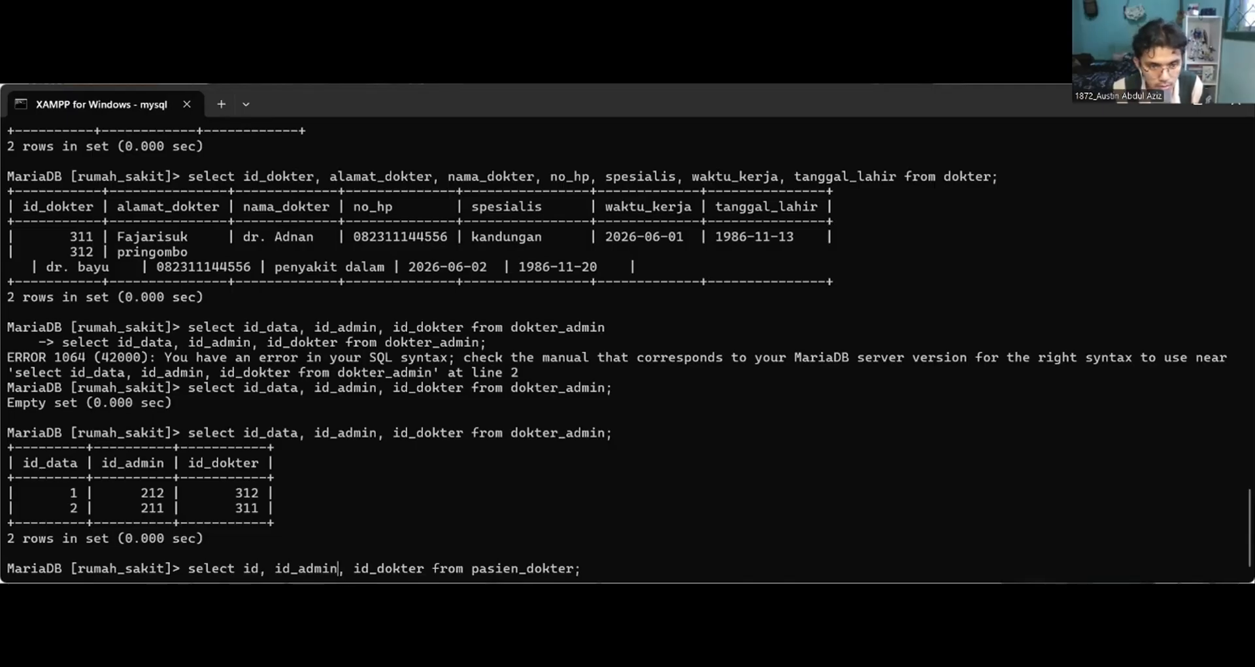
key("BackSpace")
key("BackSpace")
key("BackSpace")
key("BackSpace")
key("BackSpace")
type("pasien")
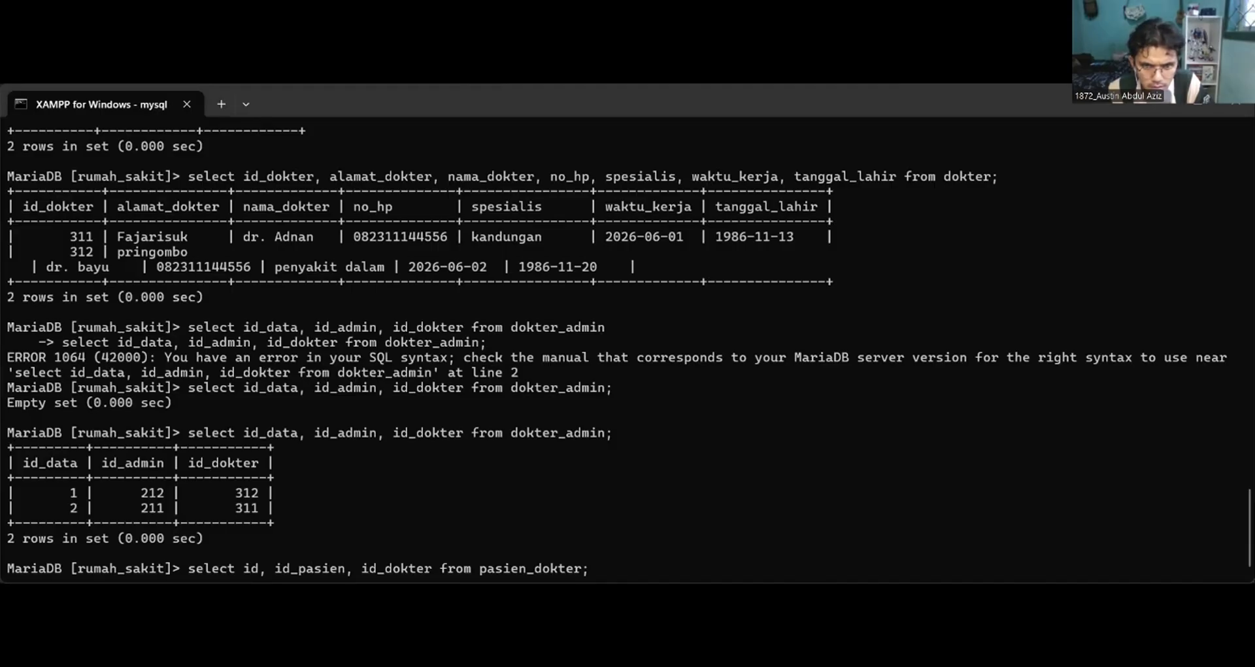
Switch to phpMyAdmin and set the first pasien_dokter record's id_pasien to patient 1 and waktu_periksa to 2026-06-01.
key("alt+Tab")
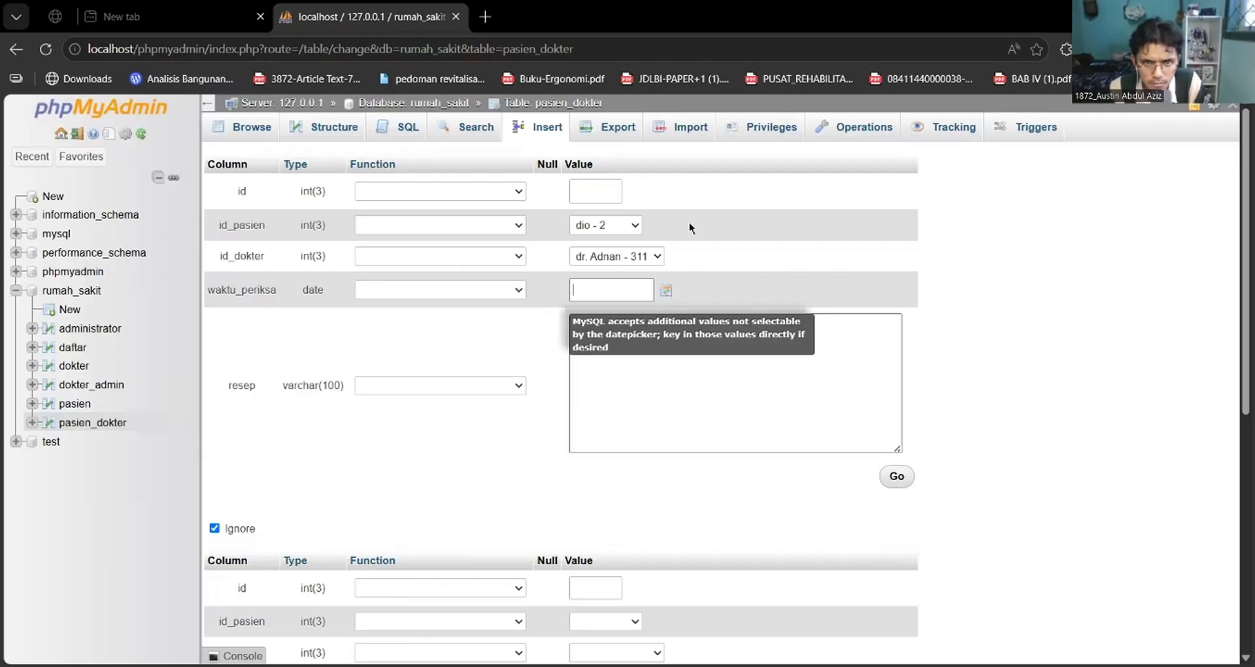
left_click(626, 225)
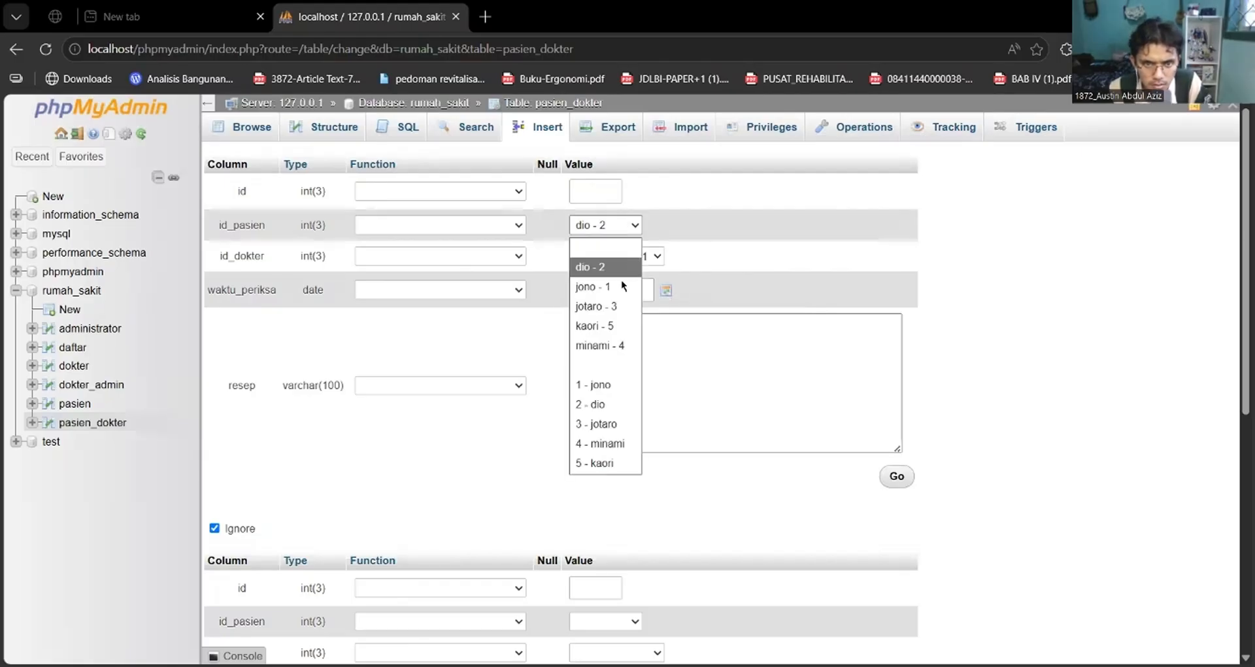
left_click(621, 287)
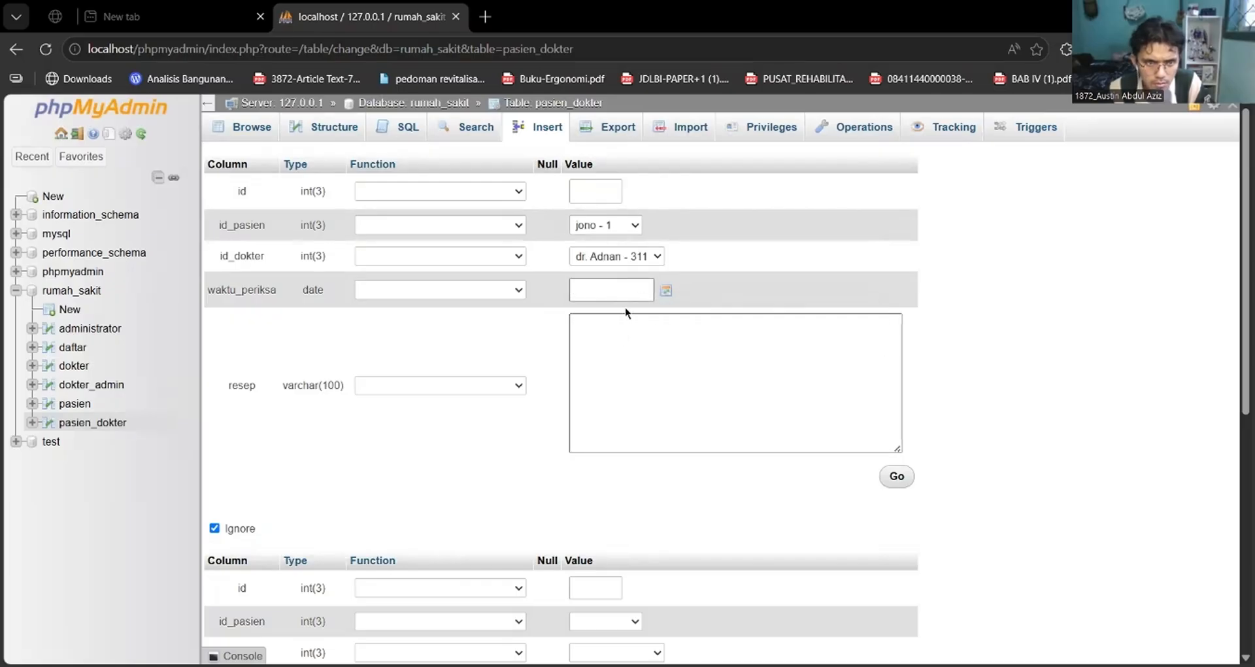
left_click(644, 293)
left_click(614, 371)
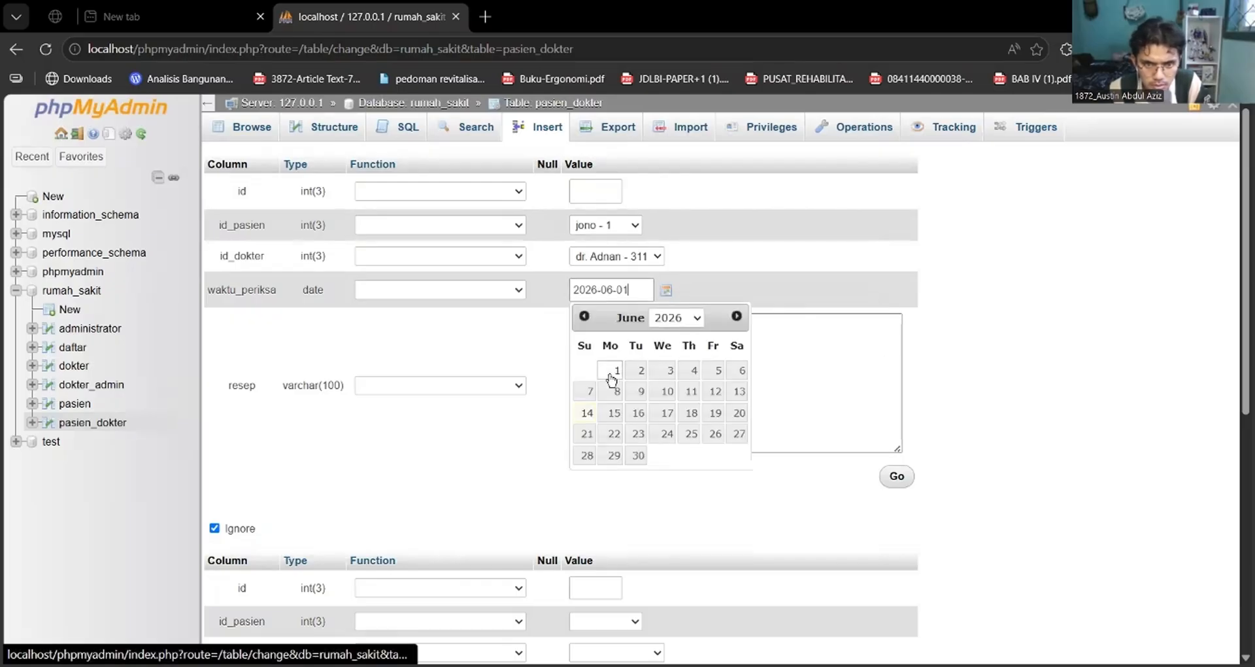
Fill the first record's resep with "parasetamol 1 pcs, asam mefenamat 1x1".
left_click(625, 356)
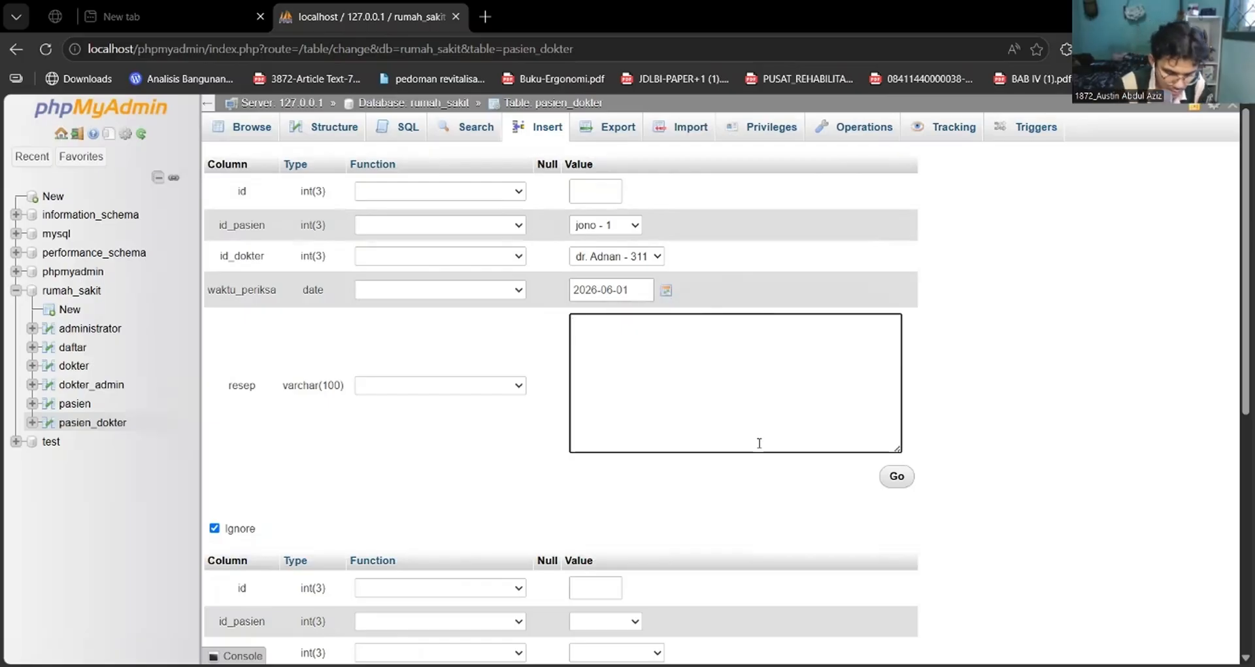
type("parasetamol ")
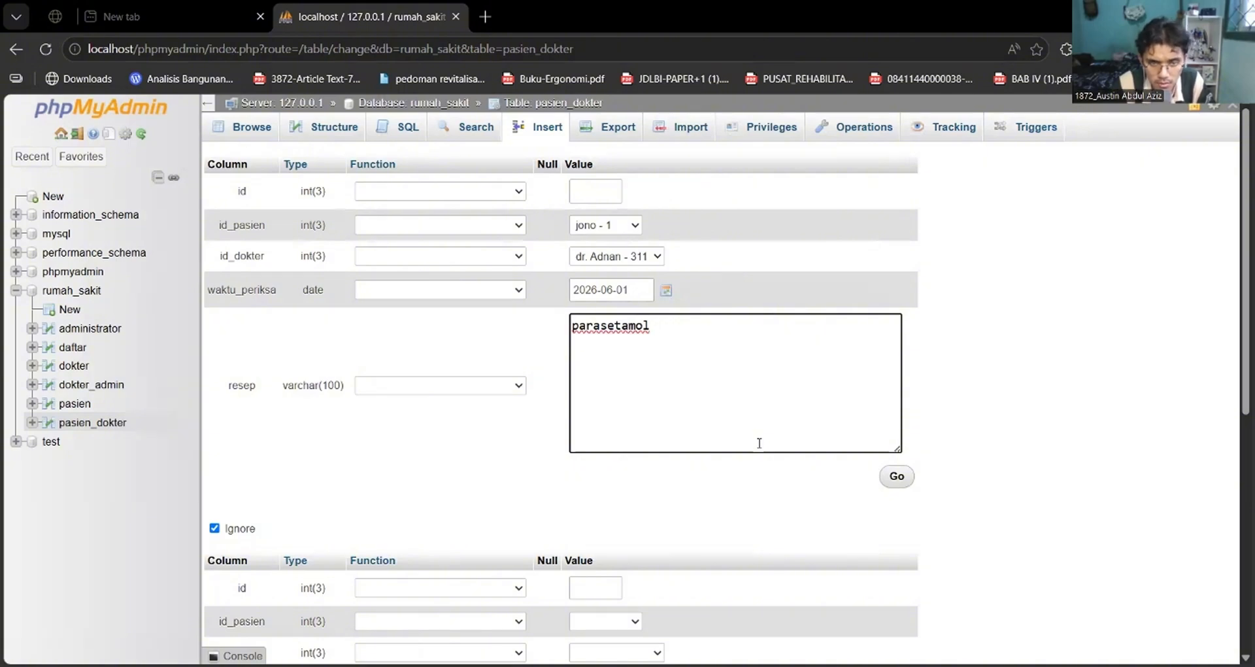
type("12")
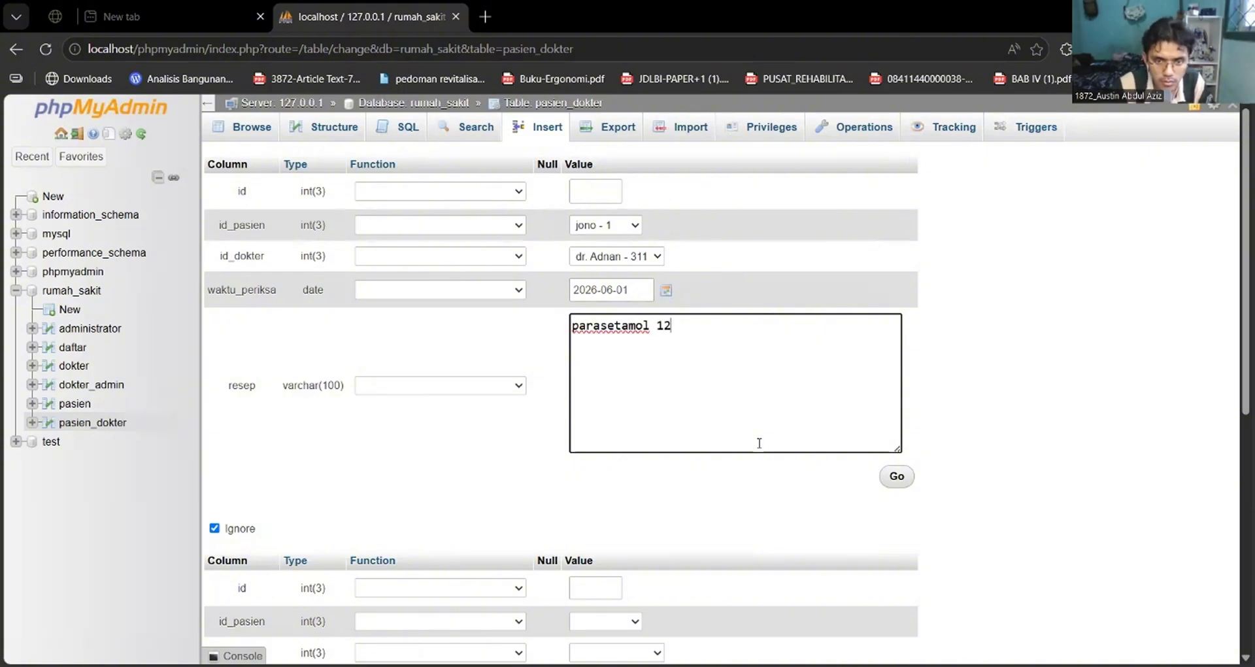
key("BackSpace")
type("pcs")
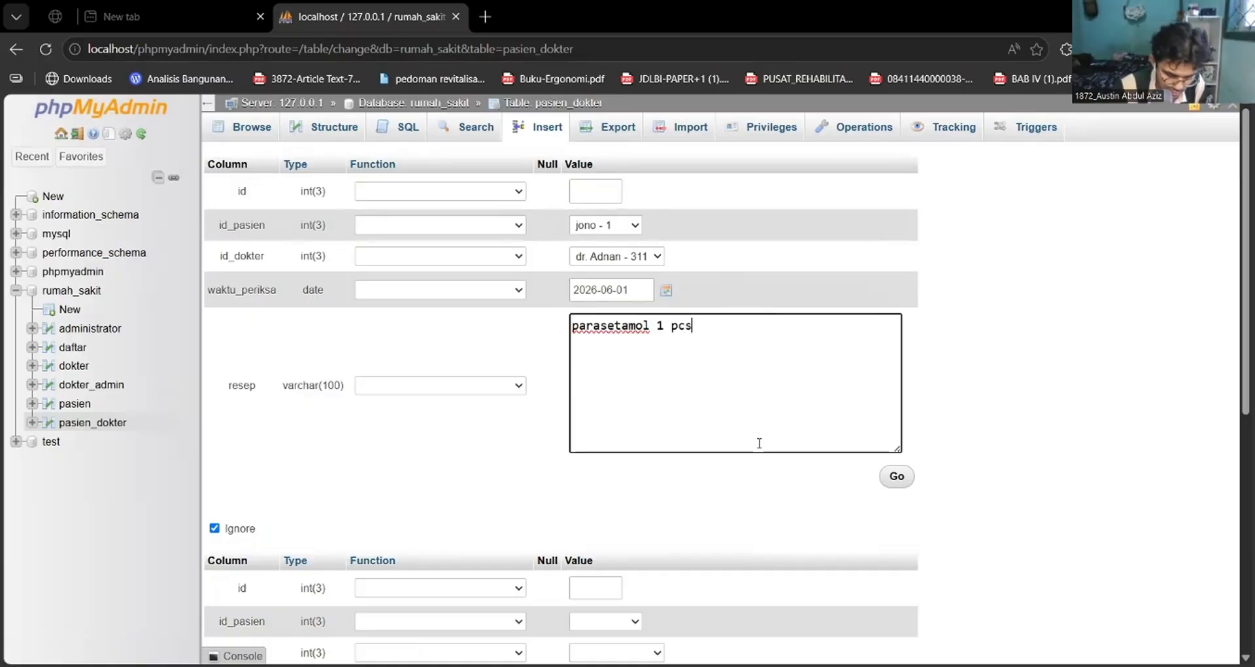
type(",")
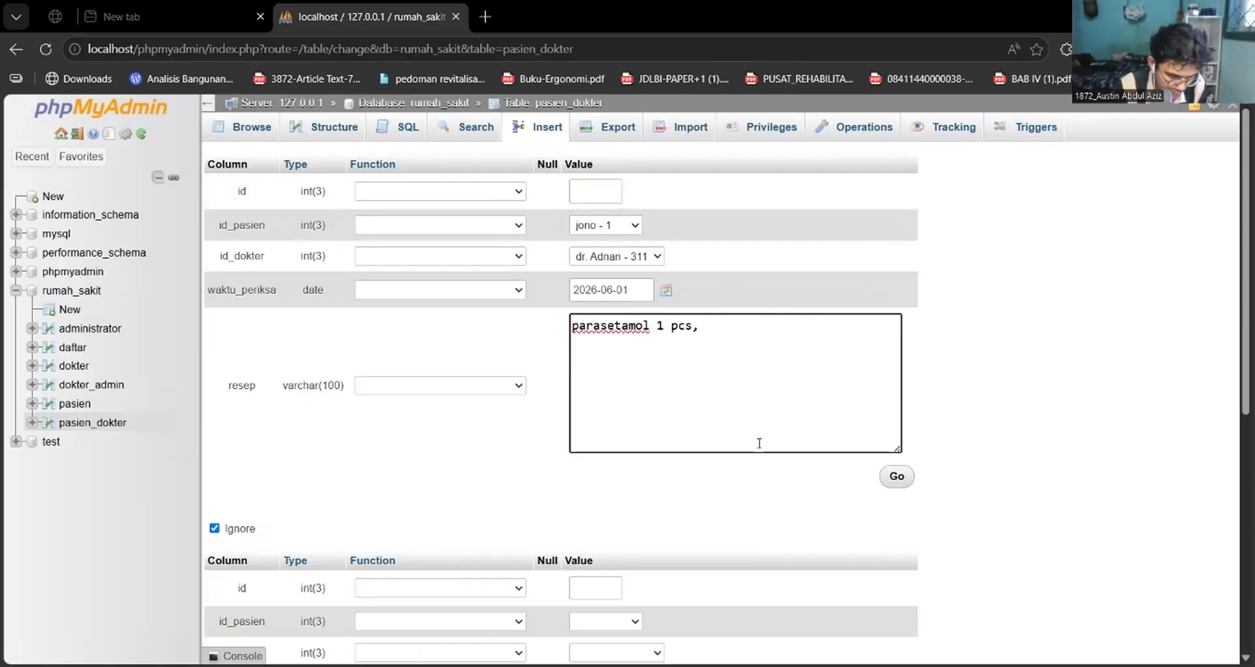
type("asam me")
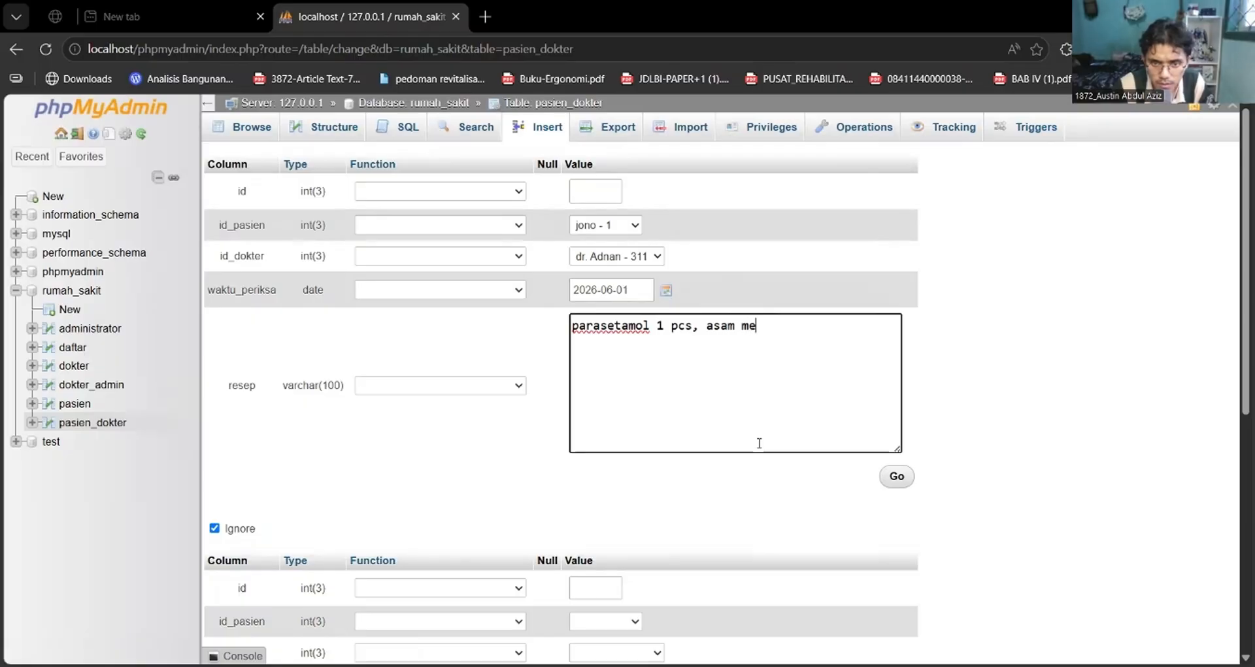
type("fenamat ")
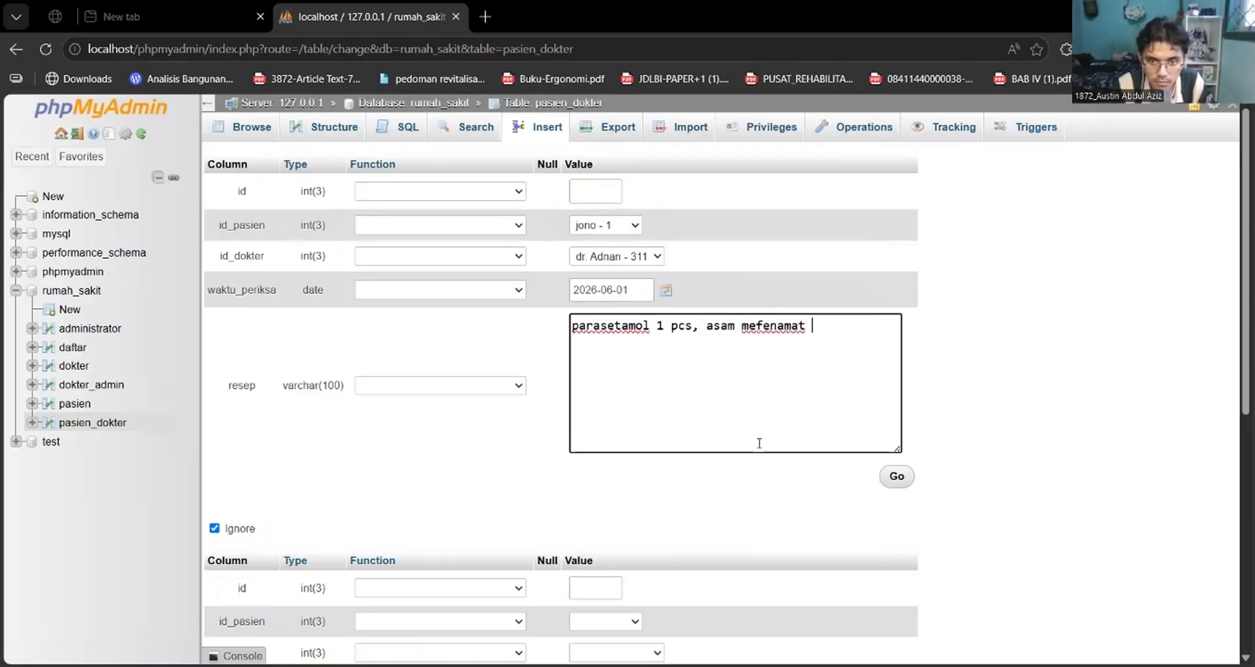
type("2c")
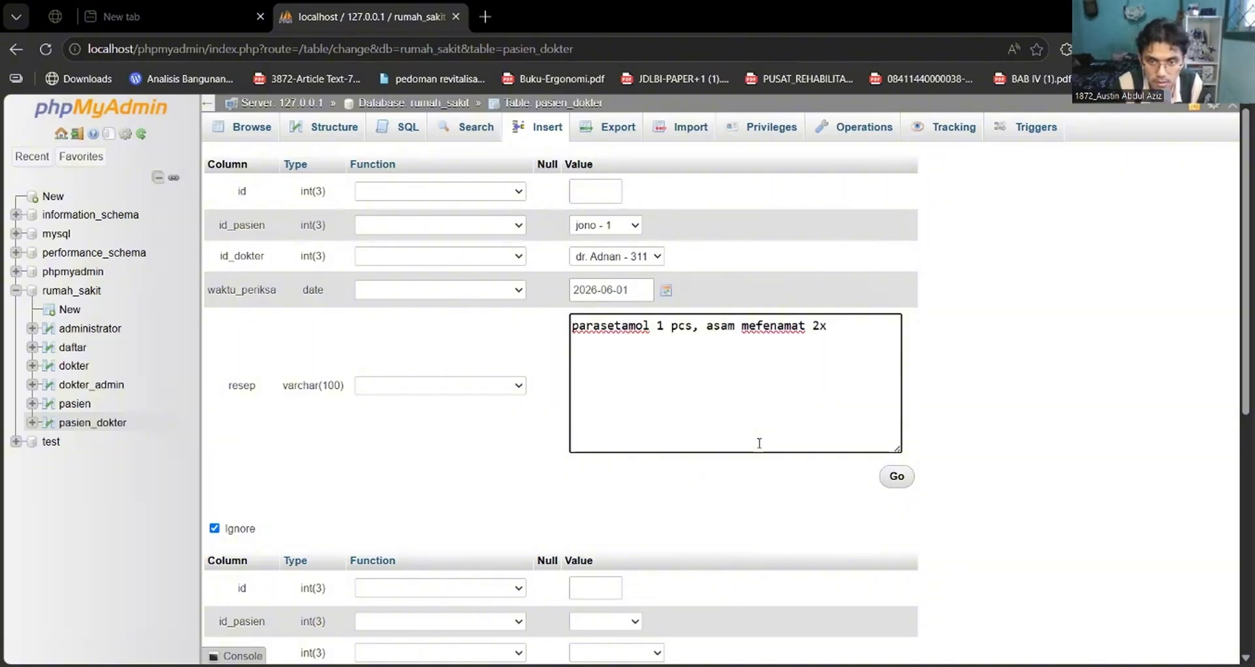
key("BackSpace")
key("BackSpace")
type("1")
type("x1")
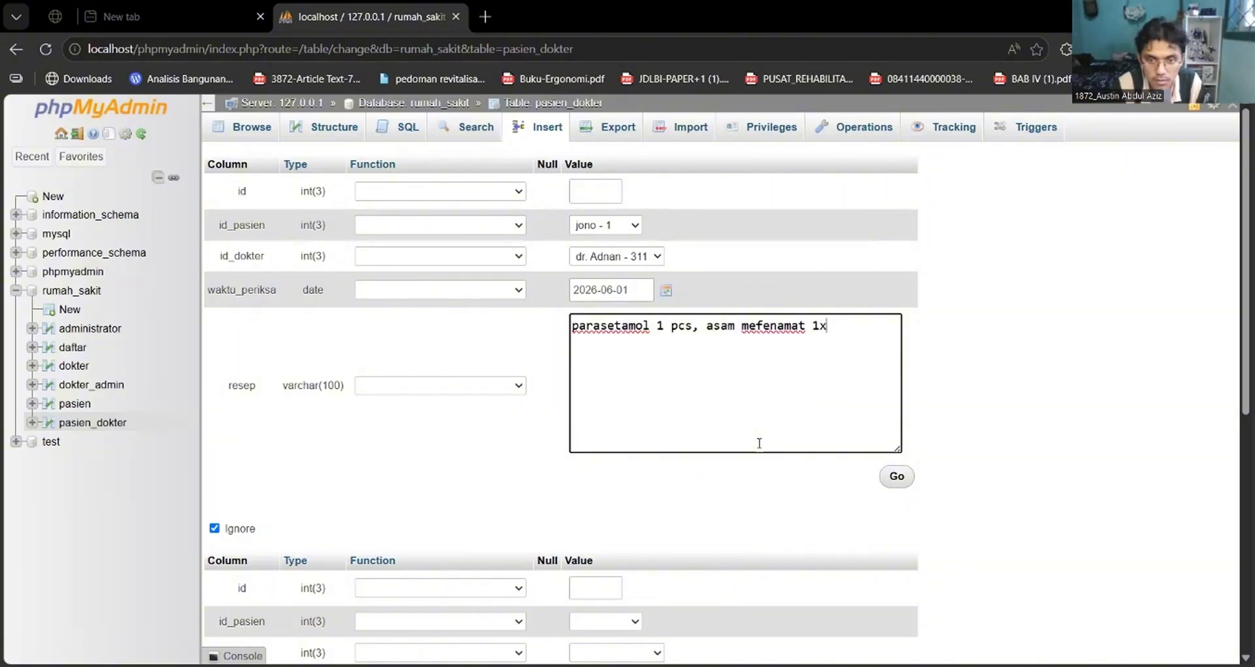
Change the parasetamol dosage in the first record's resep to 3x1.
left_click(694, 326)
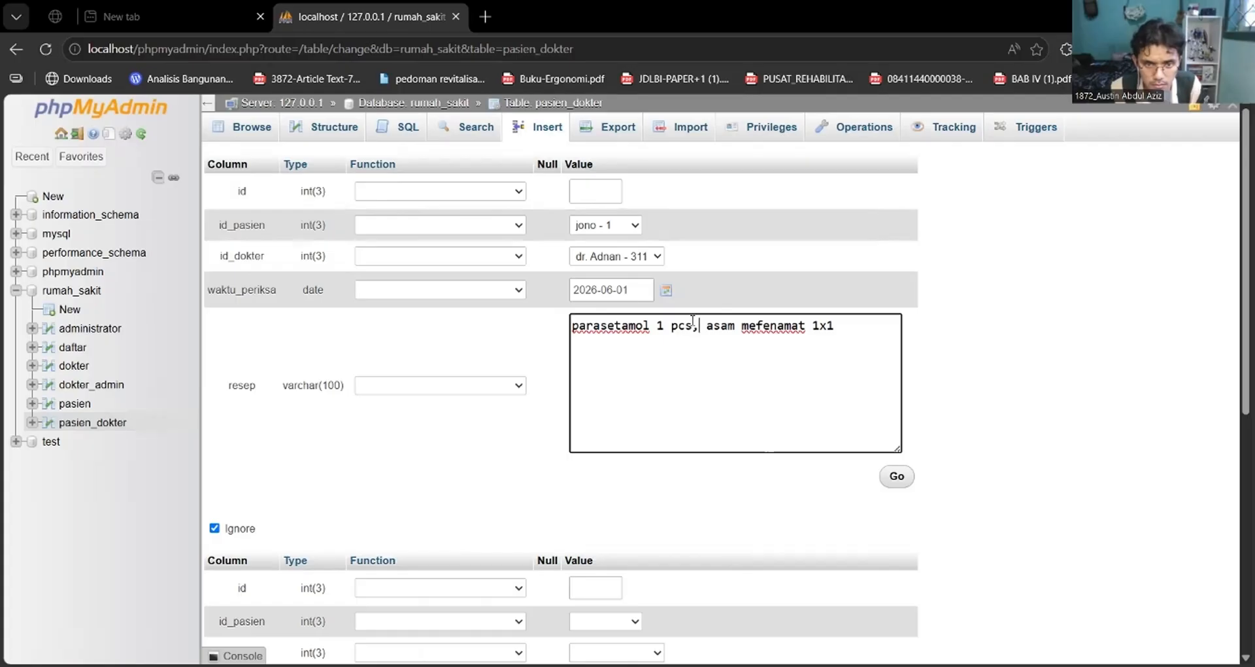
key("BackSpace")
key("BackSpace")
key("BackSpace")
key("BackSpace")
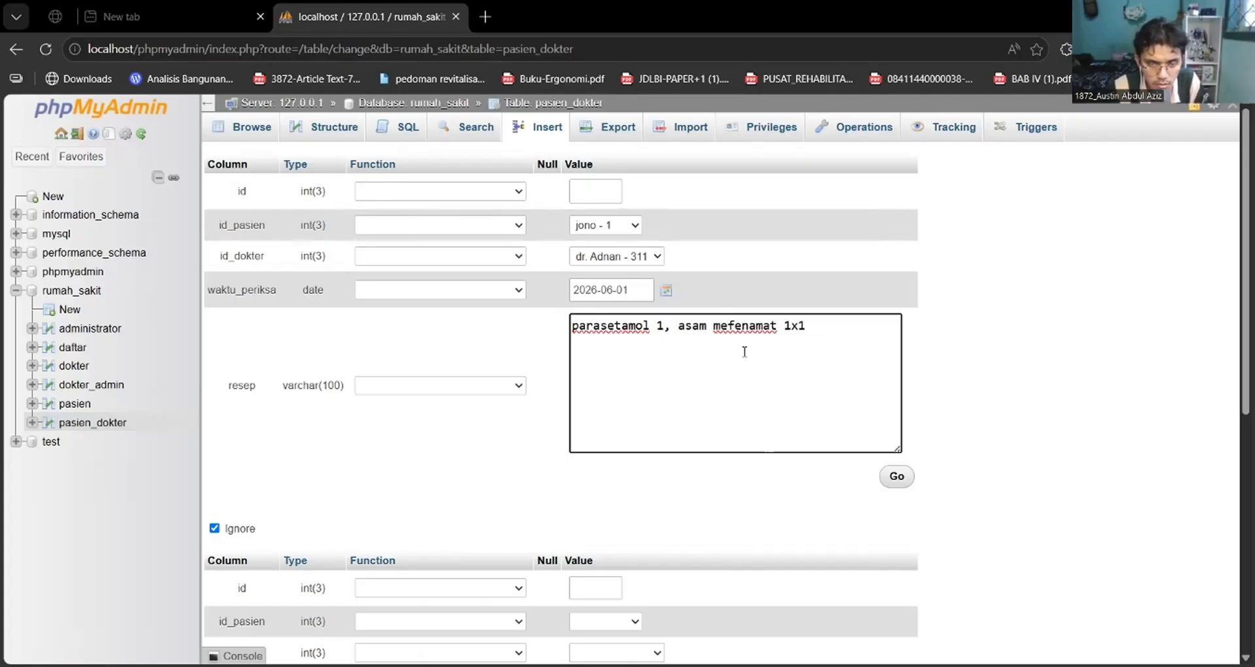
key("BackSpace")
type("3")
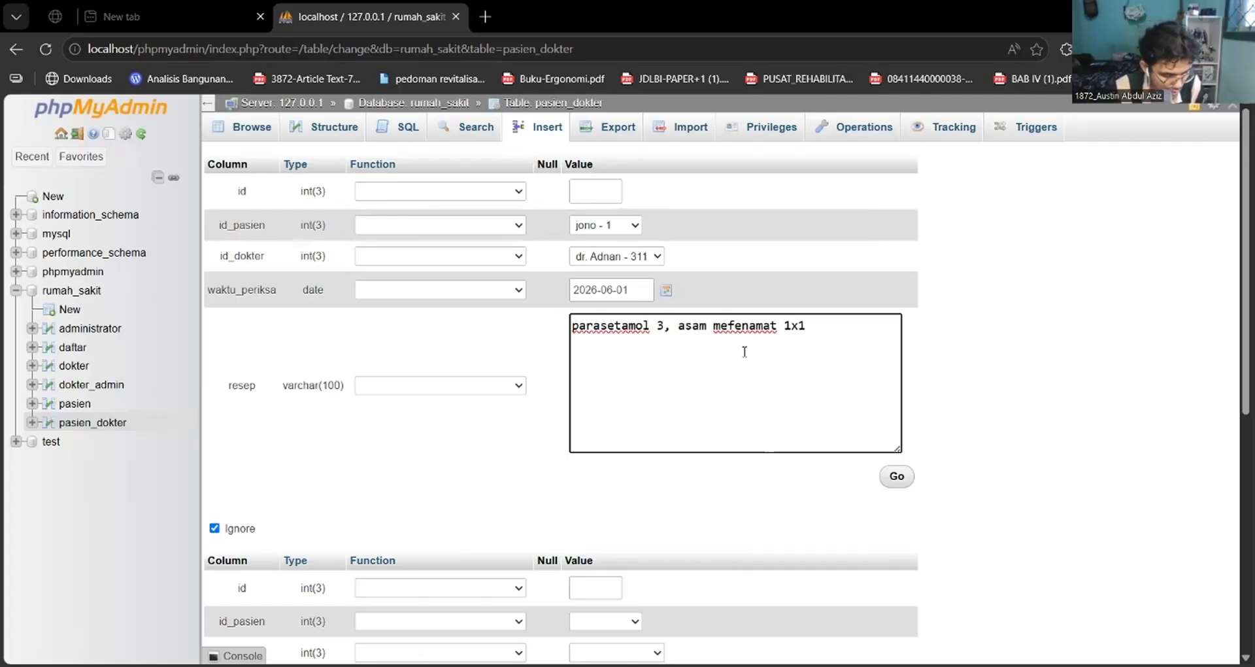
type("x1")
Set the second pasien_dokter record to patient 2 and doctor 312, with waktu_periksa 2026-06-02.
scroll(865, 396, "down", 1)
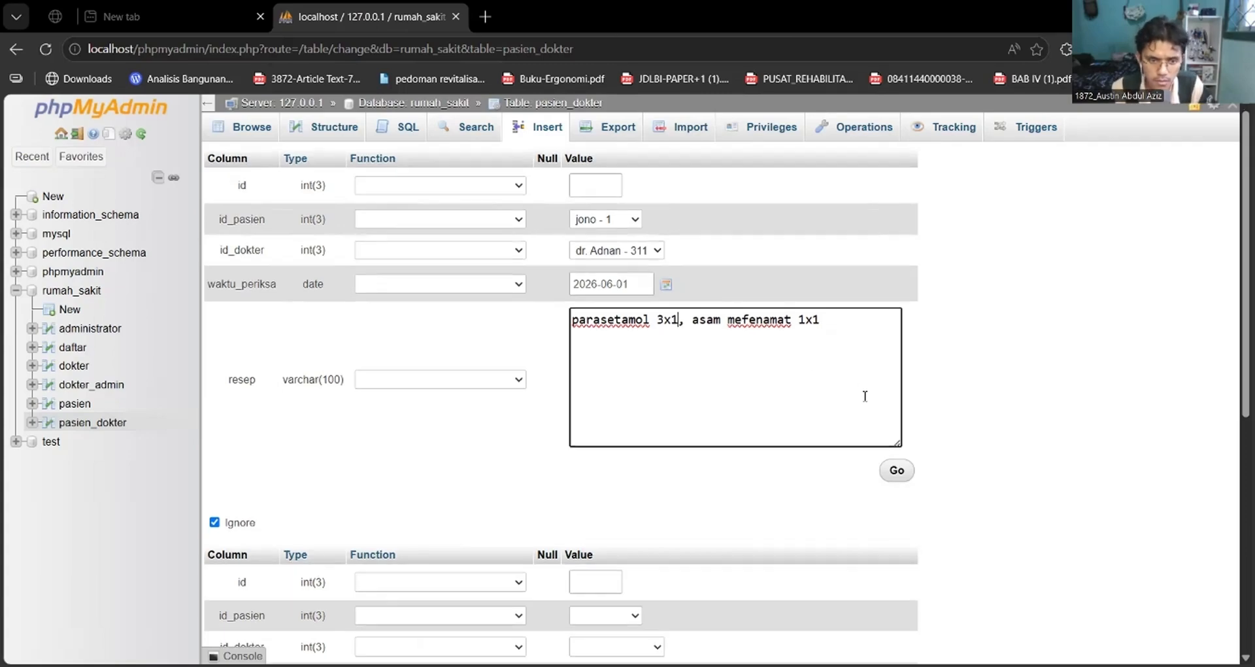
scroll(865, 396, "down", 4)
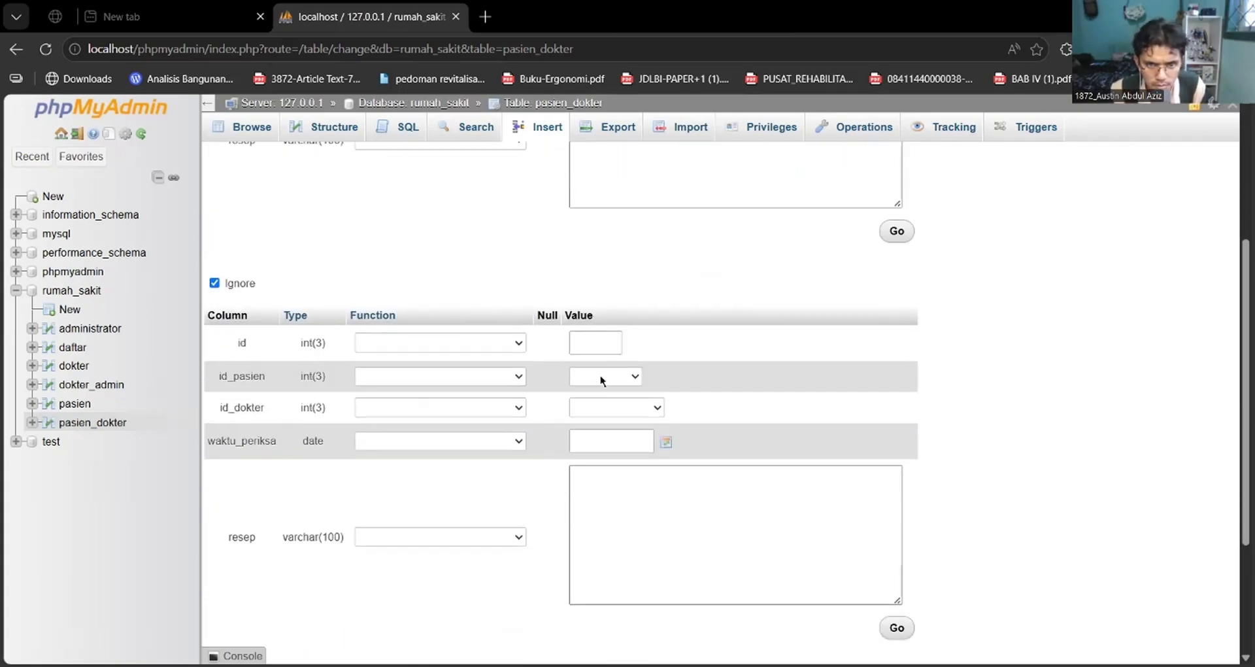
left_click(602, 376)
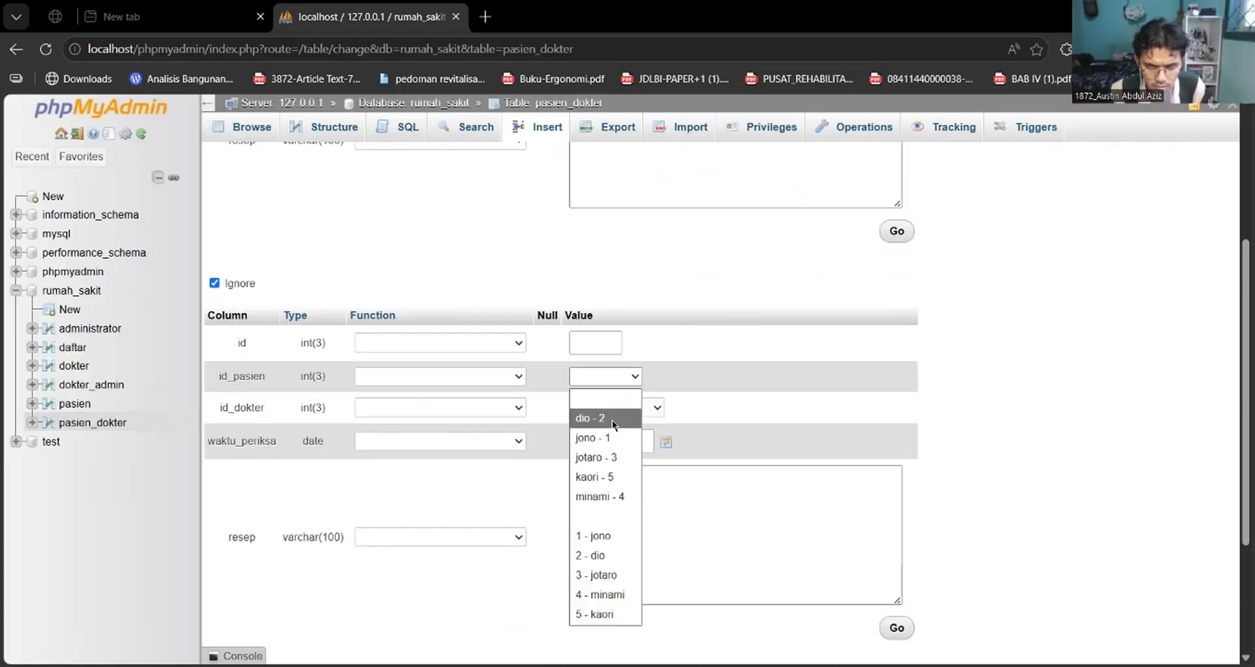
left_click(612, 420)
scroll(612, 420, "up", 4)
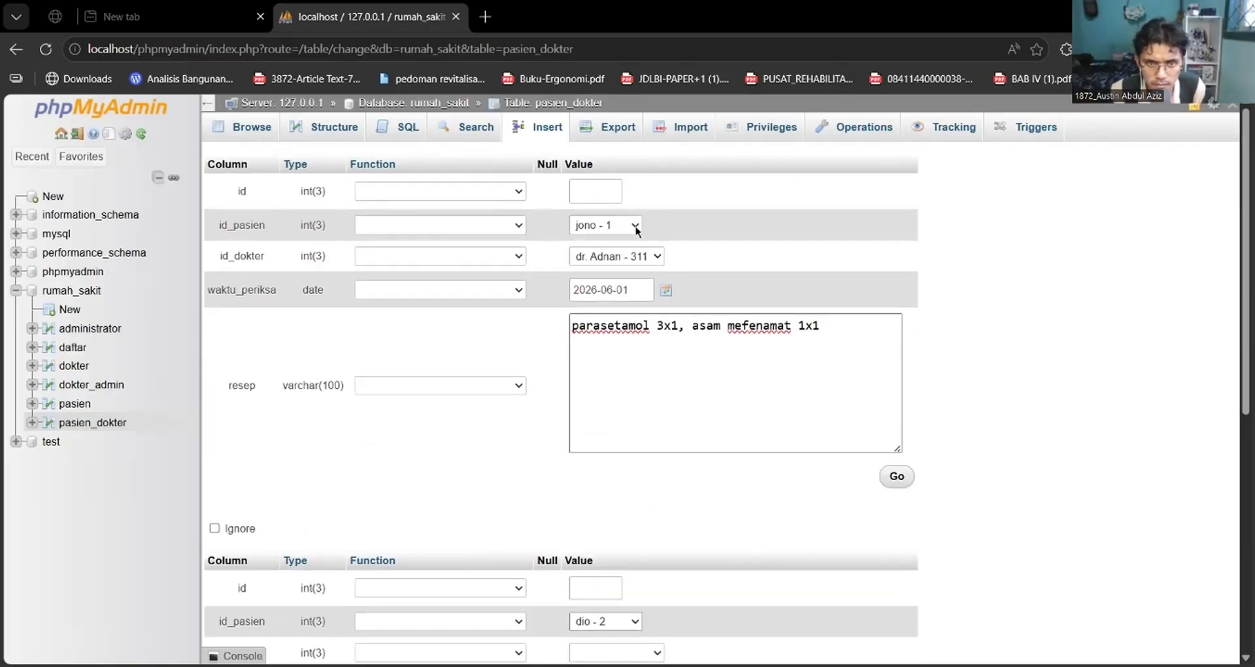
scroll(664, 226, "down", 4)
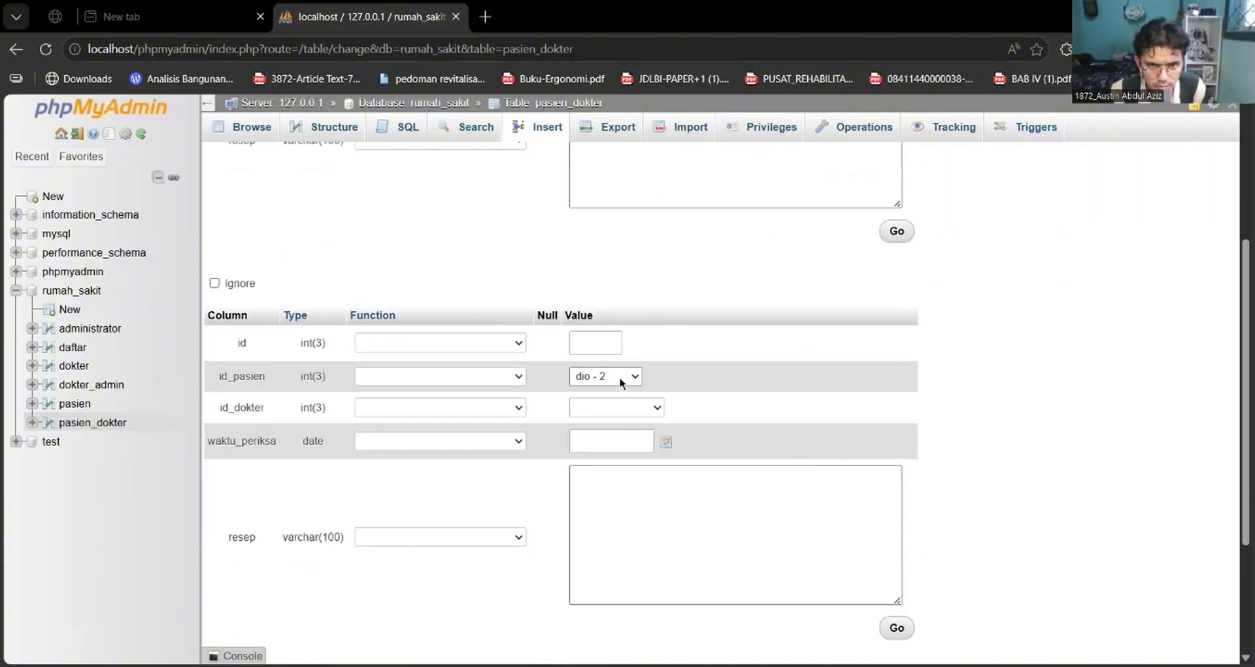
left_click(625, 411)
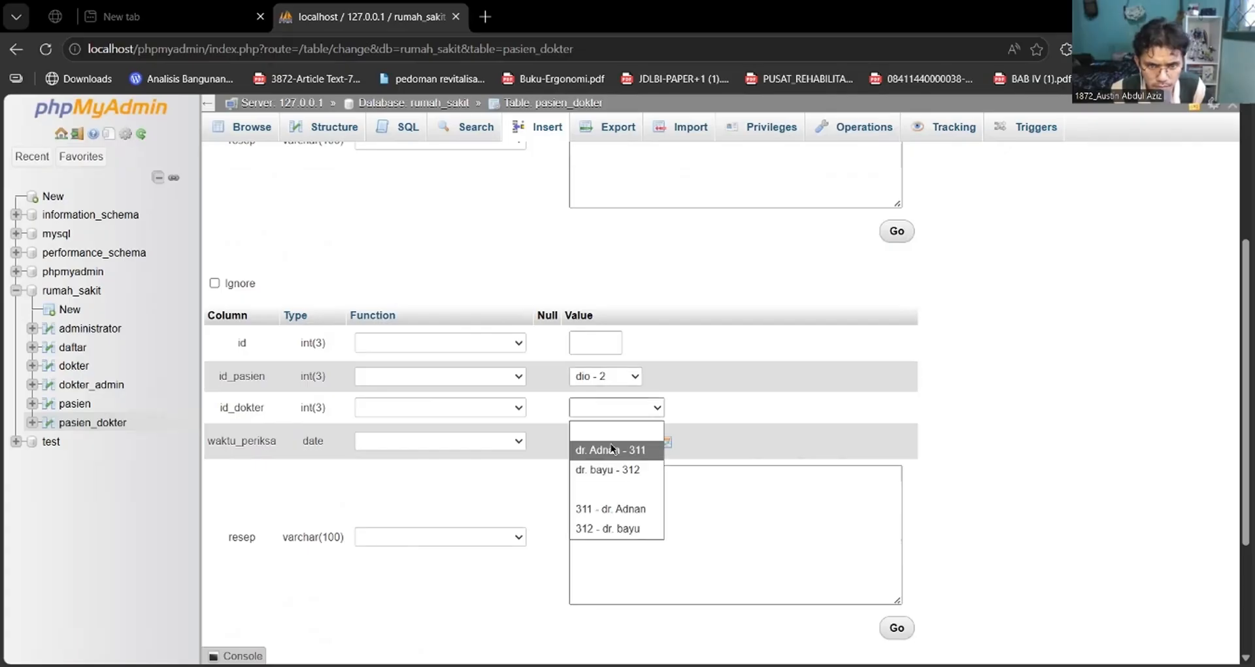
left_click(611, 468)
scroll(611, 329, "down", 3)
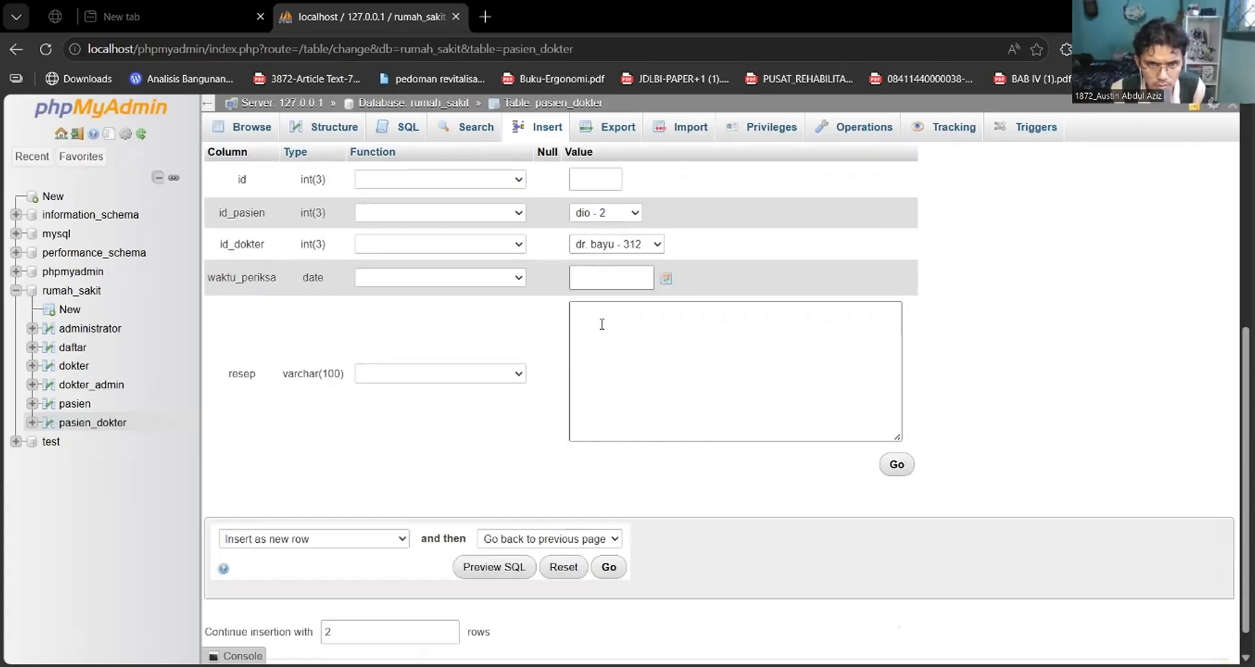
left_click(662, 279)
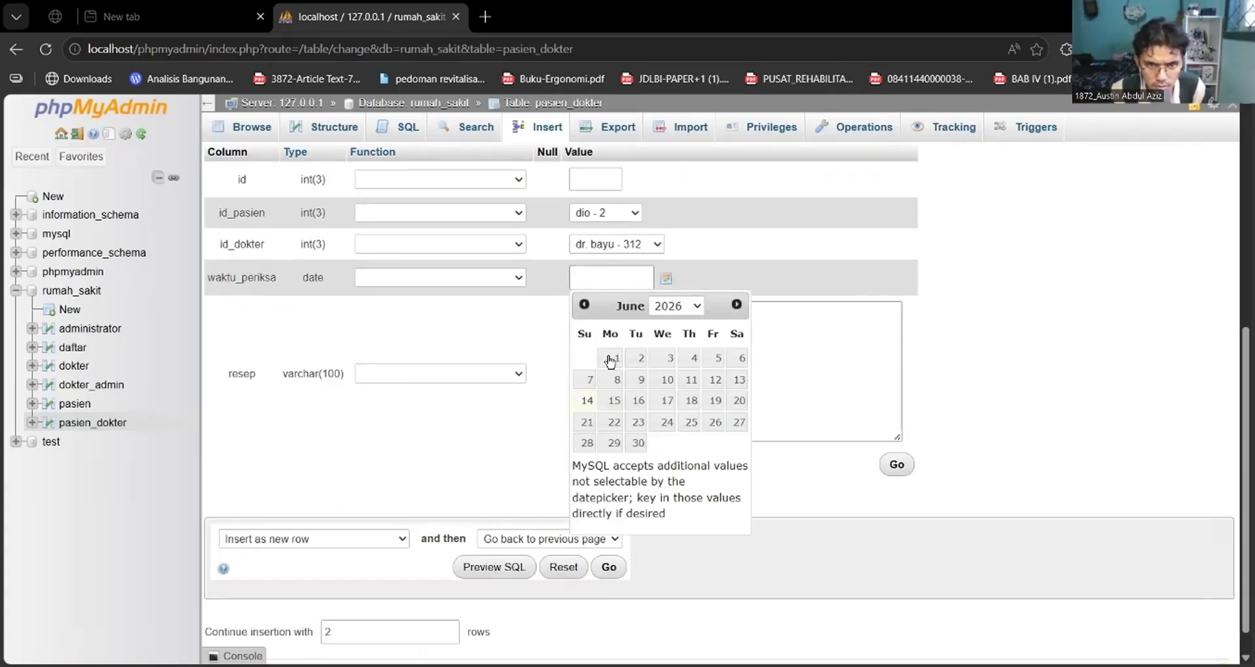
left_click(633, 362)
left_click(621, 323)
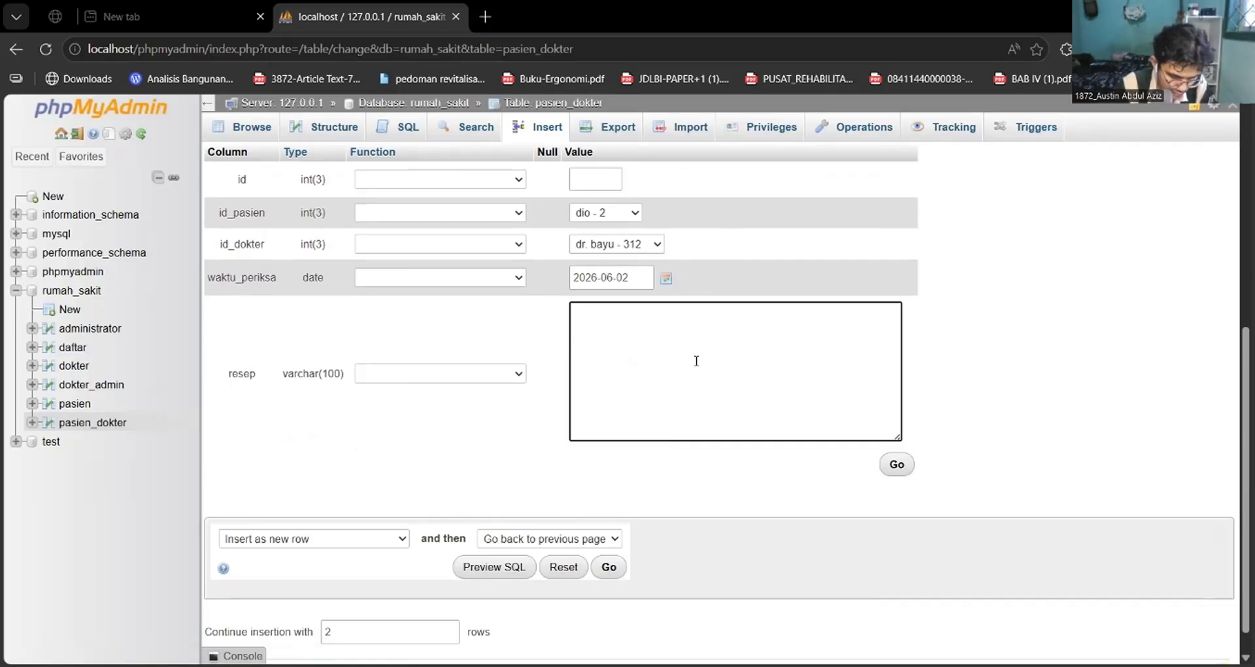
type("nitr")
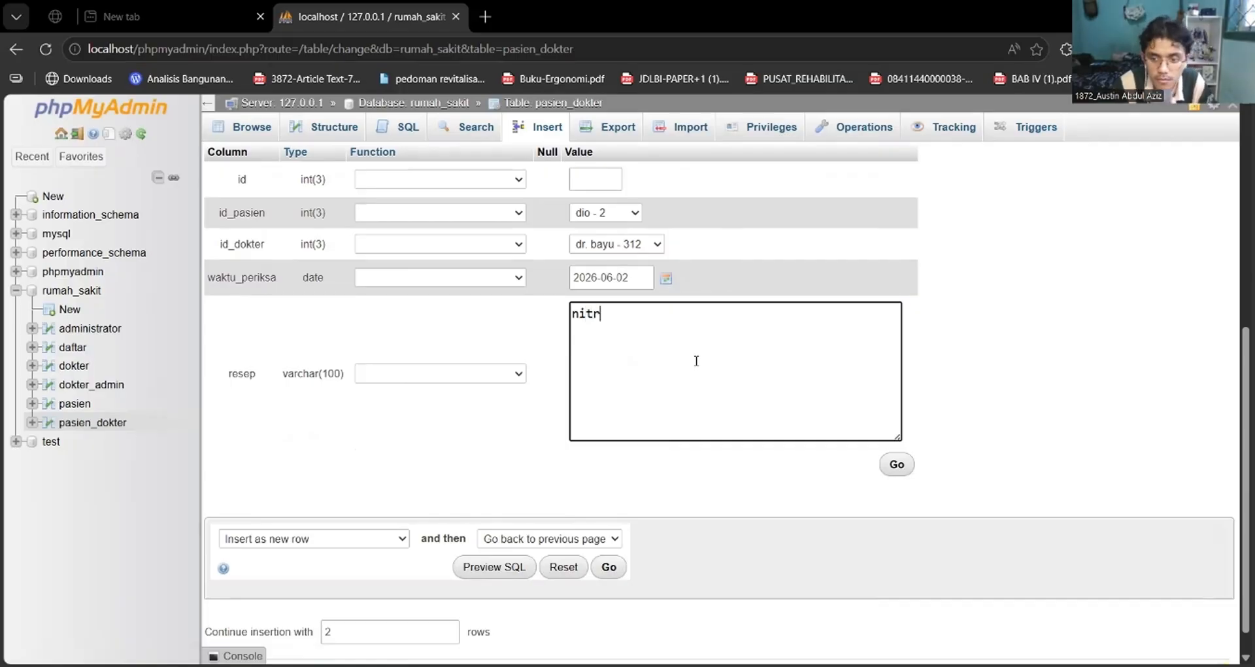
type("ogliserida")
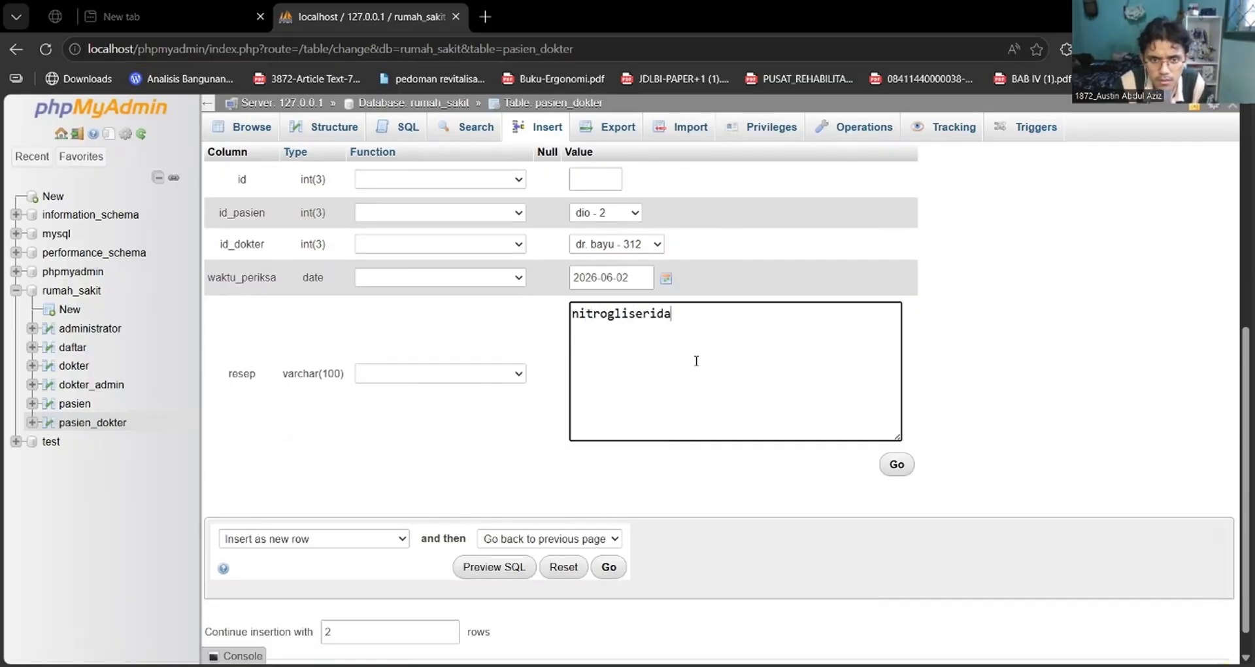
key("BackSpace")
key("BackSpace")
key("BackSpace")
key("BackSpace")
key("BackSpace")
key("BackSpace")
key("BackSpace")
key("BackSpace")
key("BackSpace")
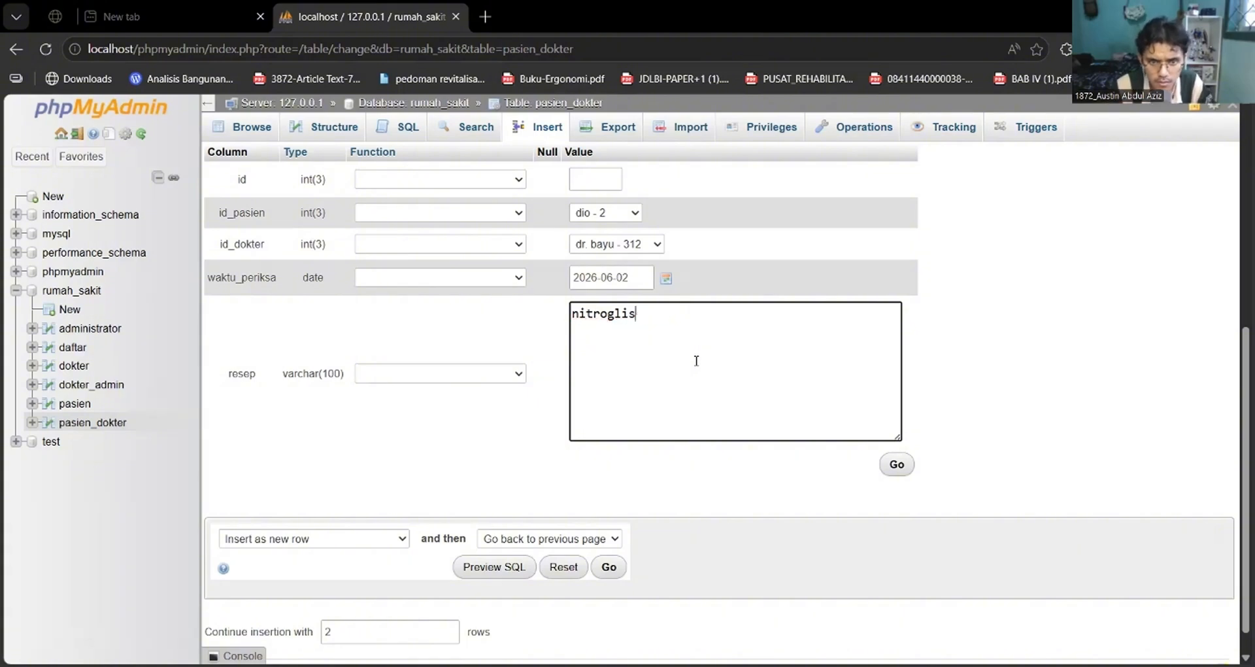
key("BackSpace")
key("BackSpace")
key("BackSpace")
type("gliserida")
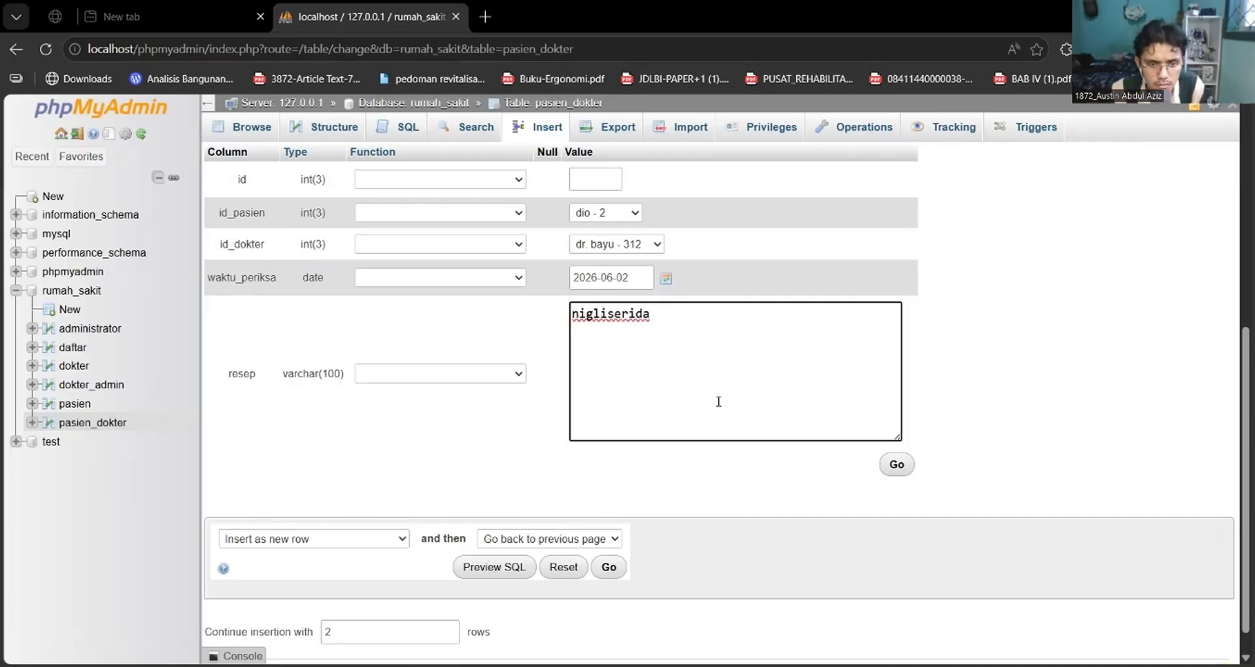
scroll(709, 458, "down", 1)
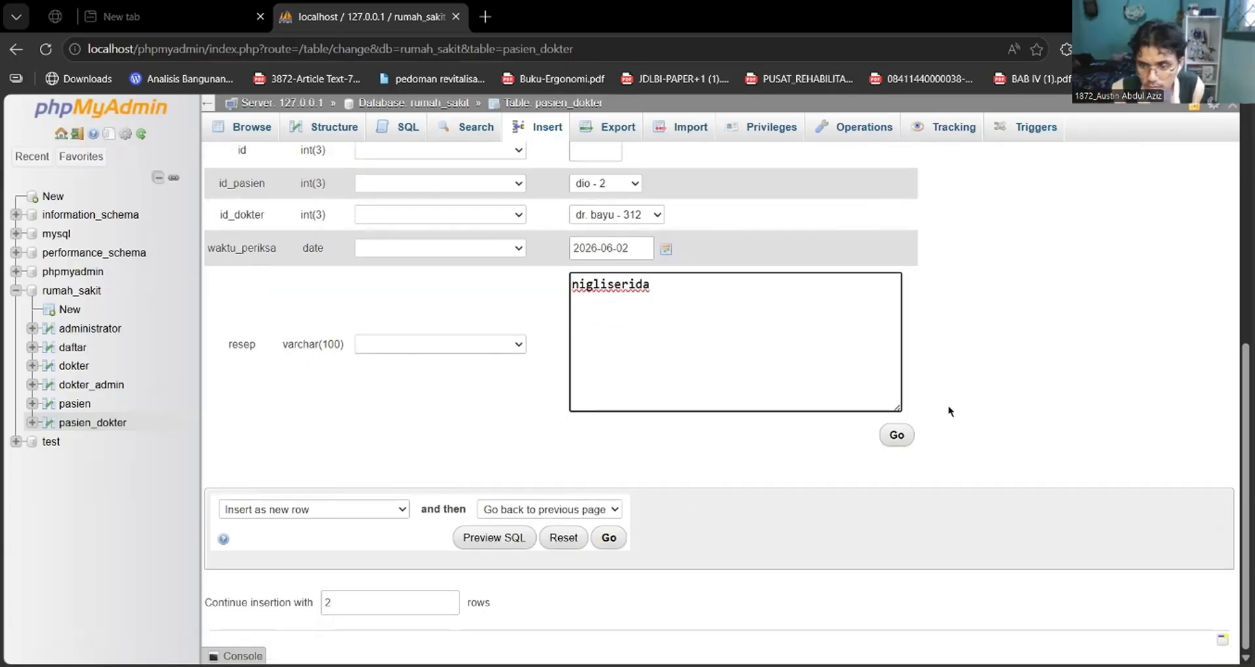
Replace the second pasien_dokter record's draft resep text with "vitamin b2 1x1, ".
key("shift+Left")
key("shift+Left")
key("shift+Left")
key("shift+Left")
key("shift+Left")
key("shift+Left")
key("shift+Left")
key("shift+Left")
key("shift+Left")
key("shift+Left")
key("shift+Left")
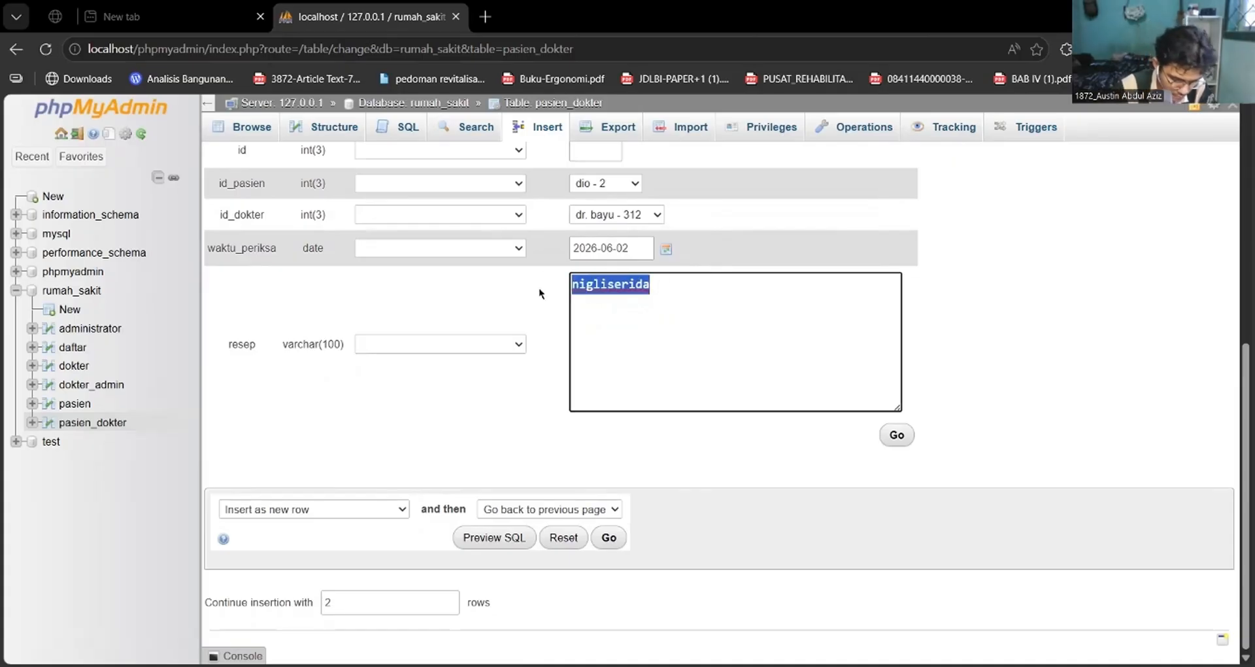
type("vita")
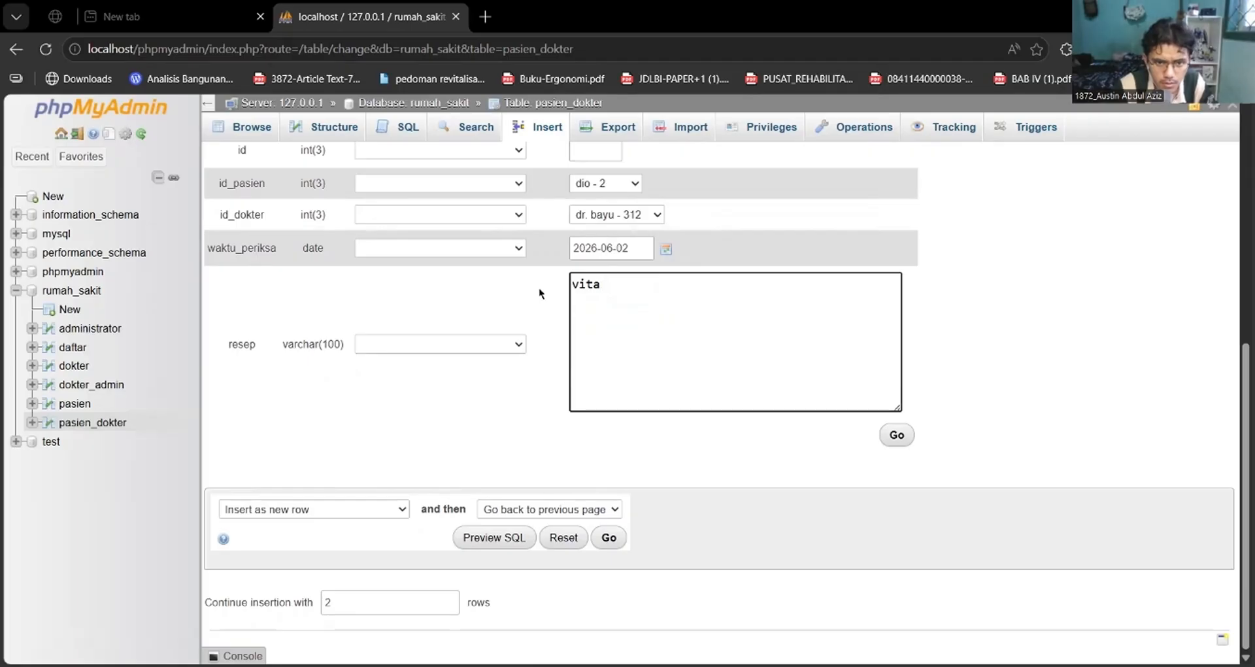
type("min b2 ")
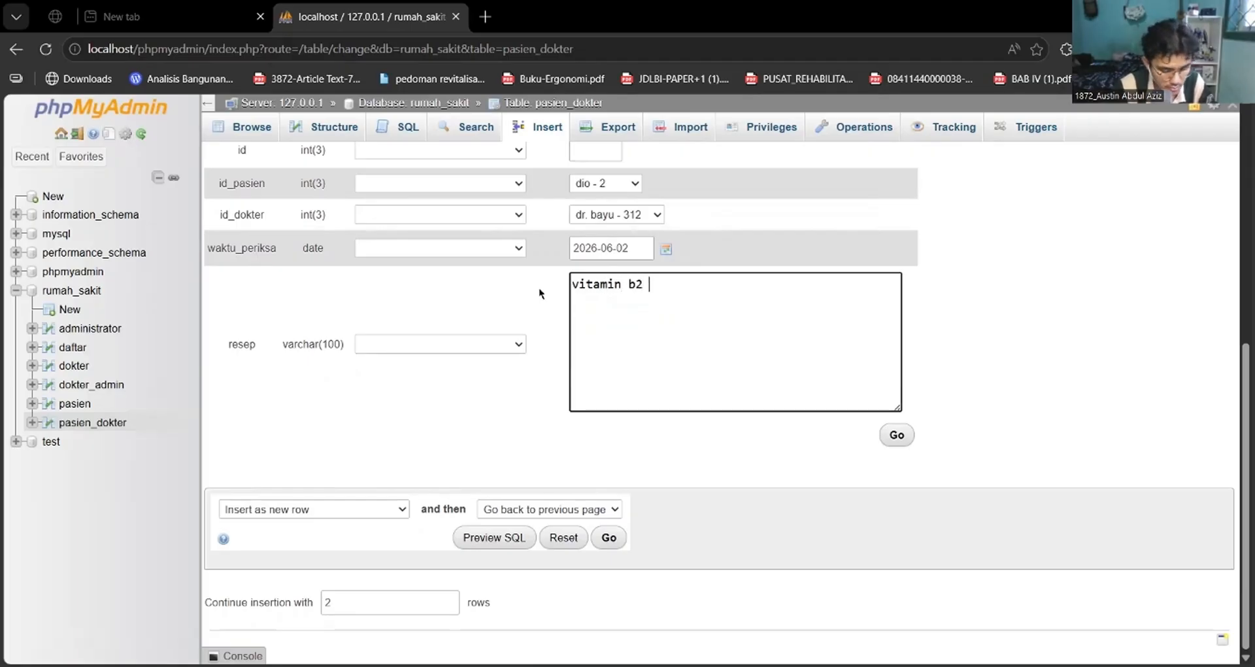
type("1x1 ")
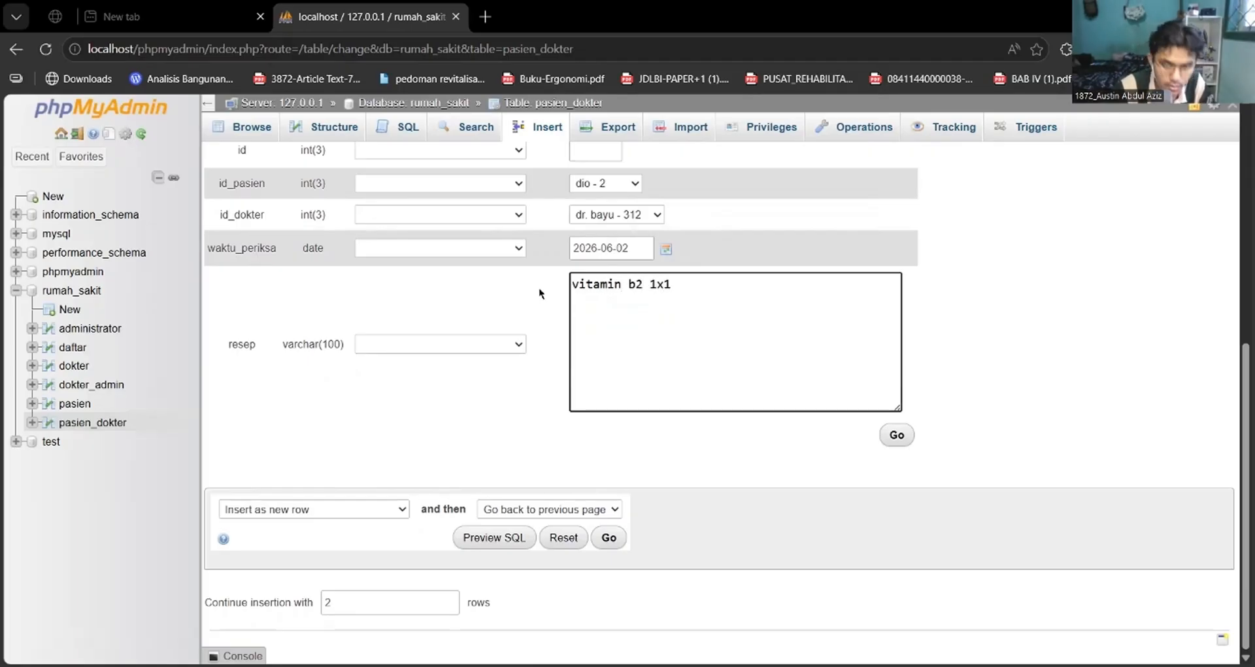
type("=, ")
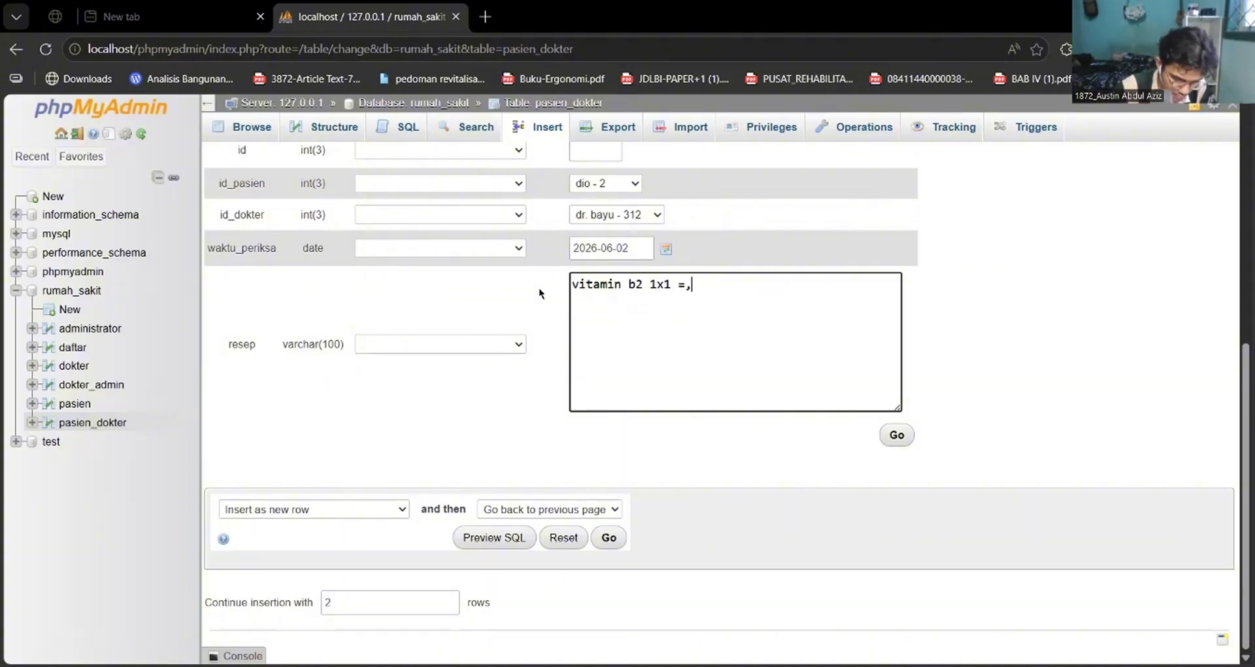
type("v")
key("BackSpace")
key("BackSpace")
key("BackSpace")
key("BackSpace")
key("BackSpace")
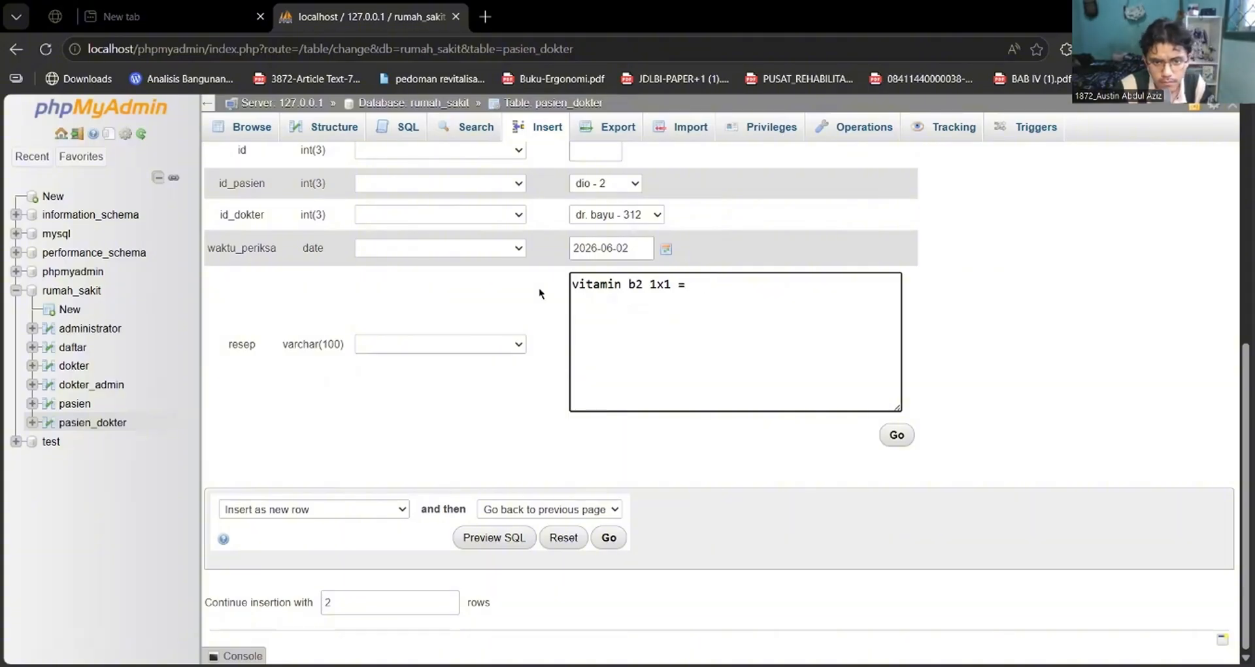
Add "sangobion 3x1" to the second record's resep and insert both pasien_dokter records.
type(", ")
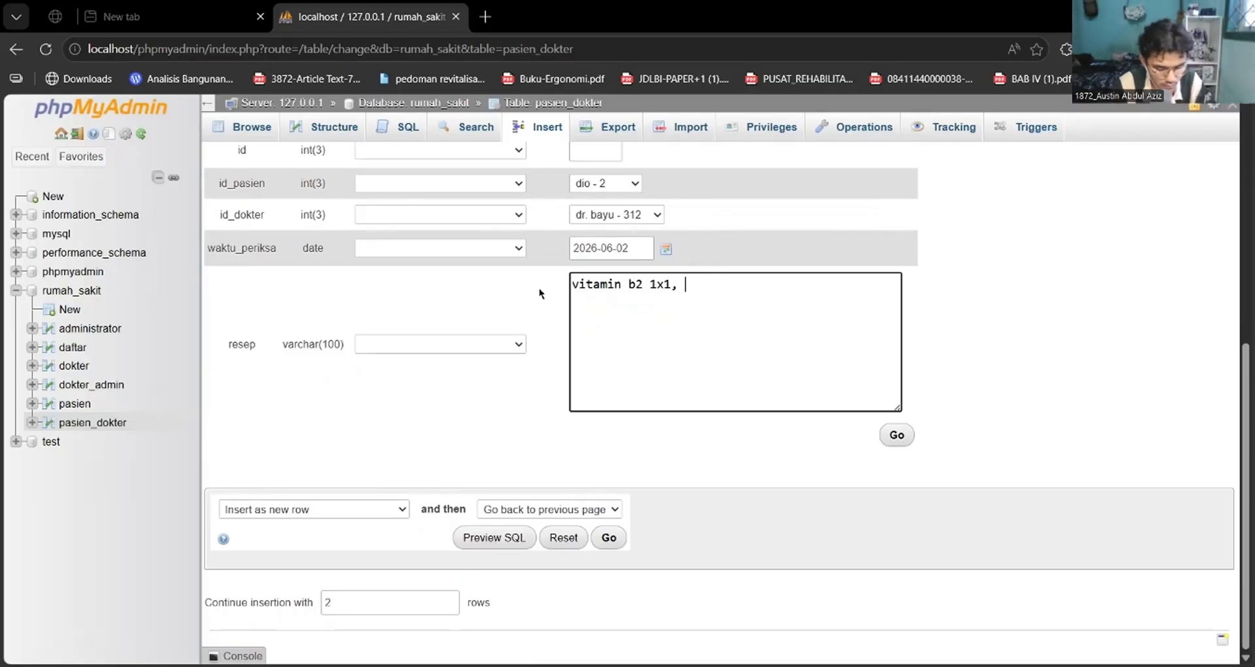
type("sangobi")
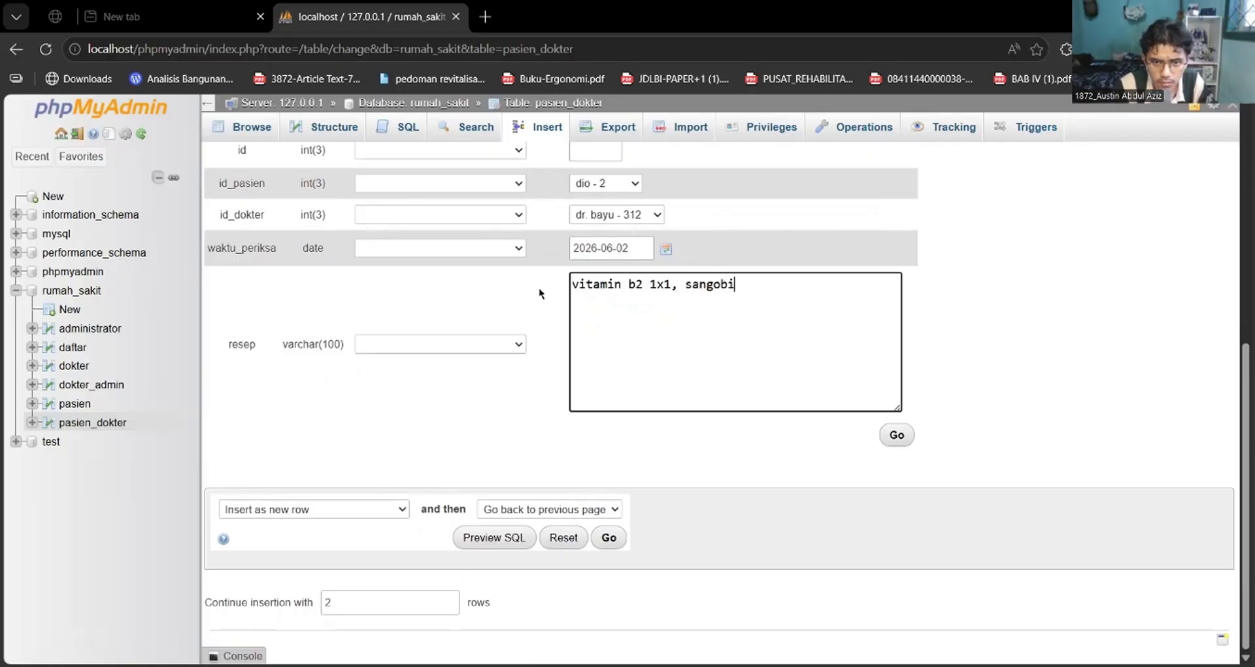
type("on 3 ")
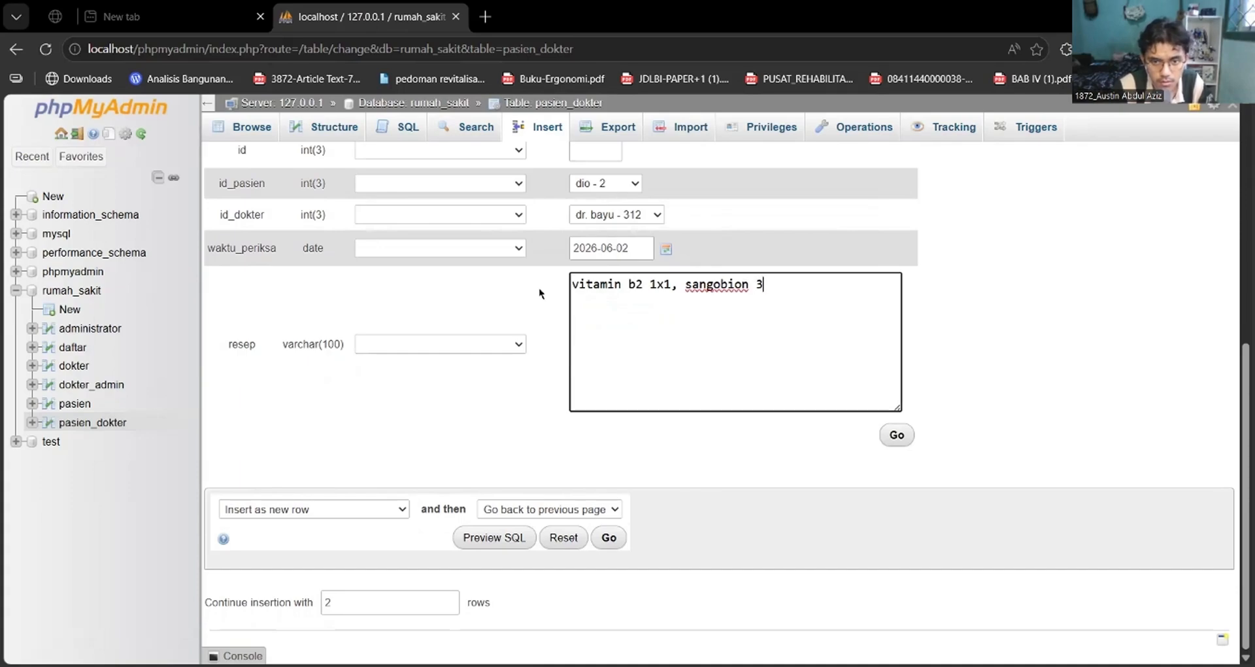
type("x1")
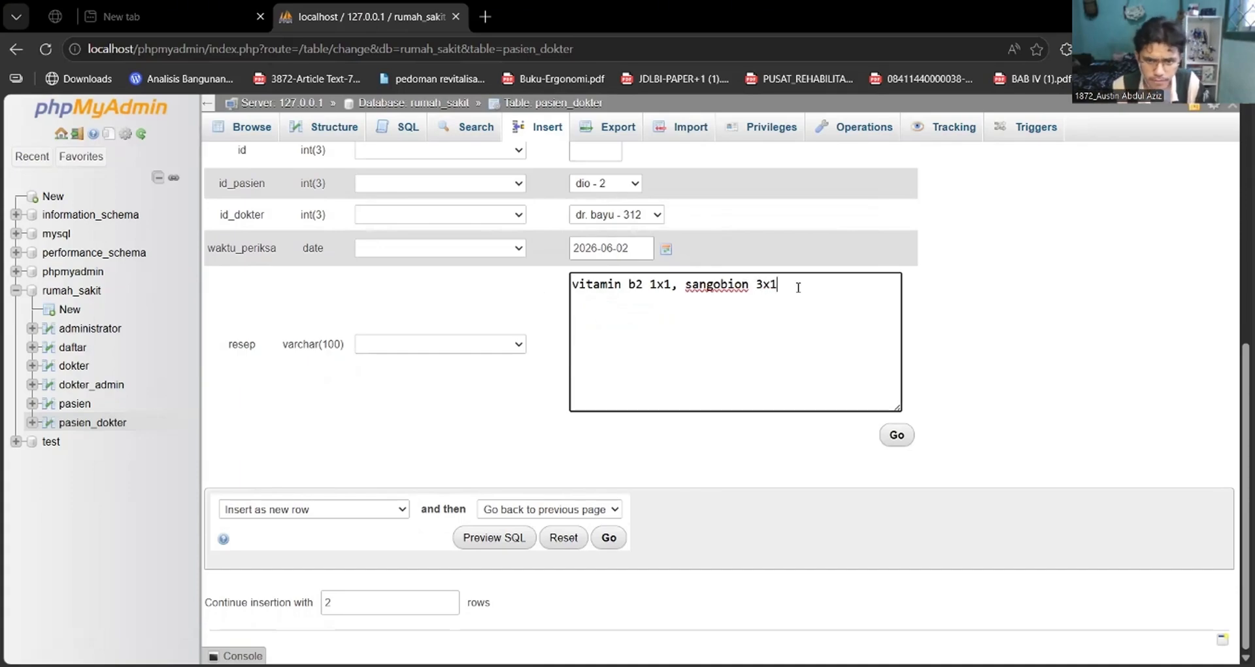
left_click(898, 436)
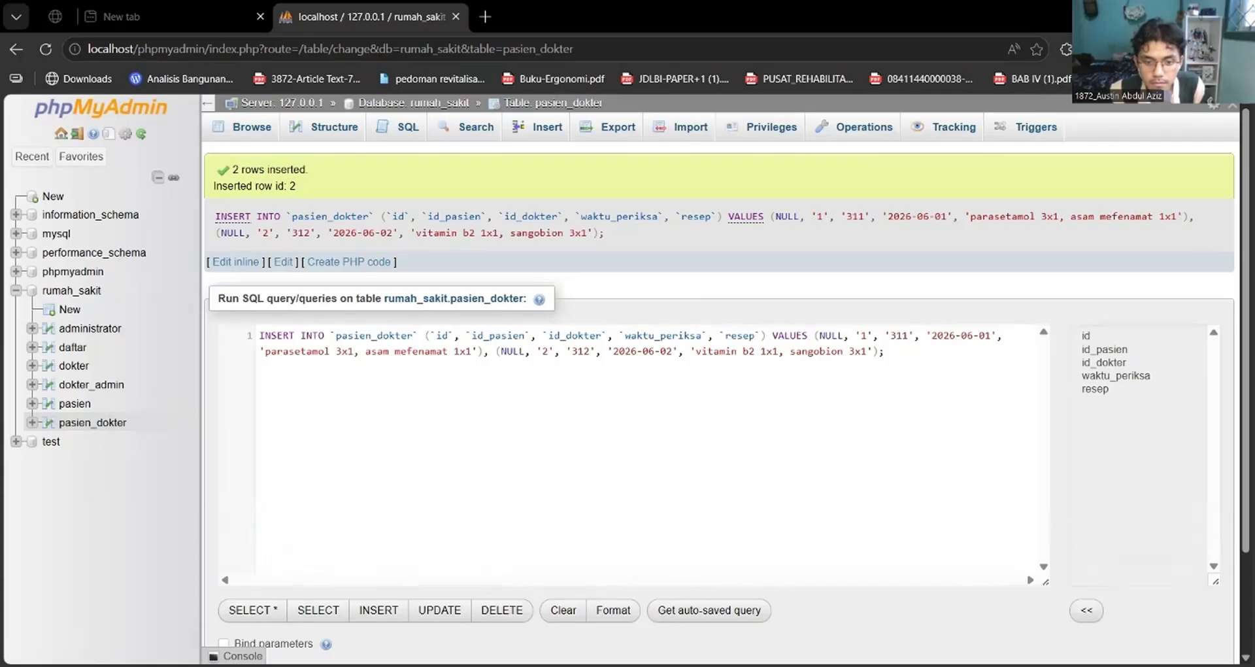
Switch to the MariaDB console and begin a select query listing id, id_pasien and id_dokter.
key("alt+Tab")
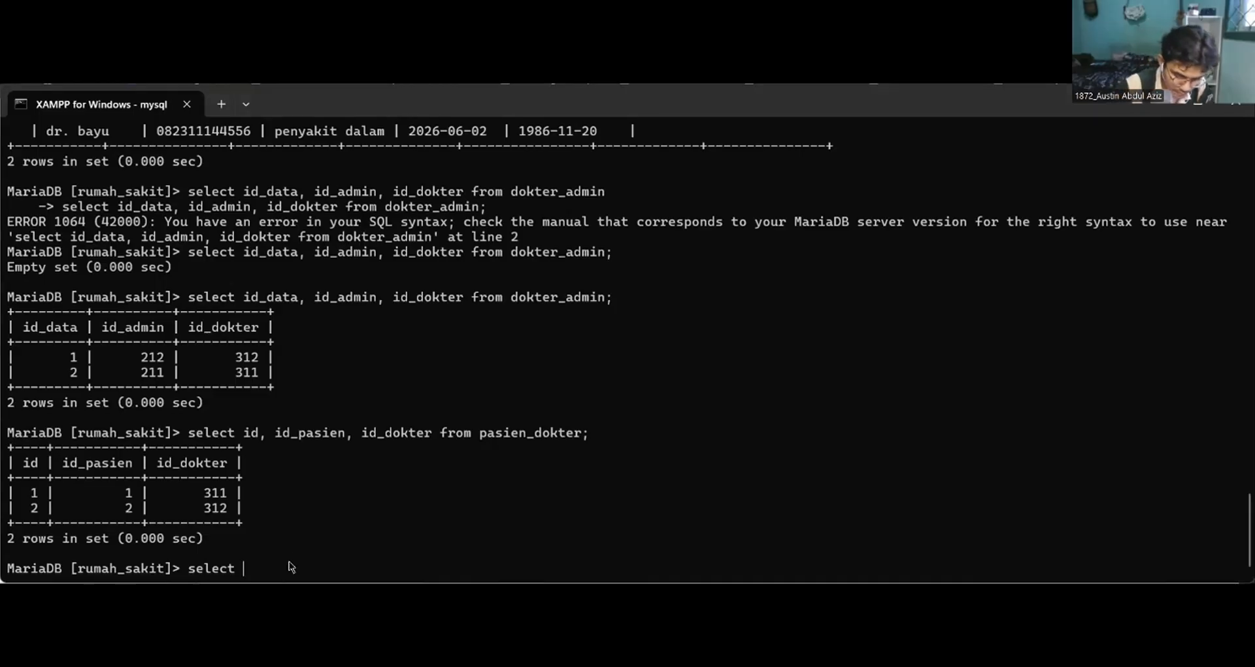
type("id. id")
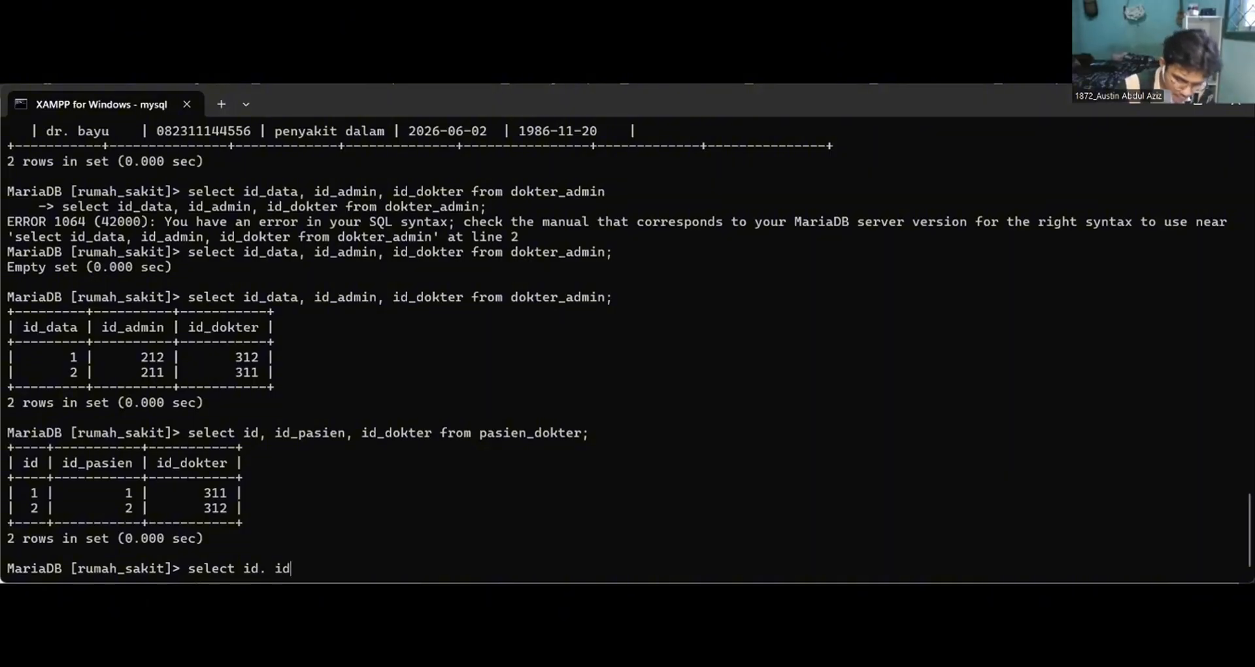
type("_pasien")
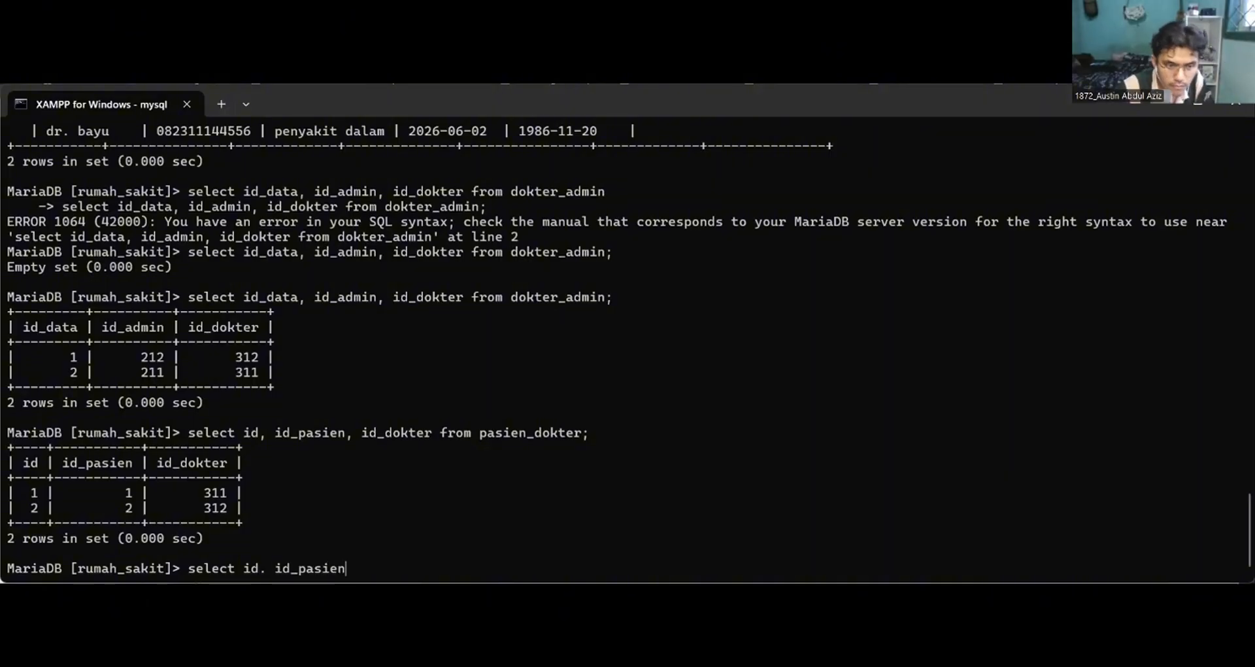
type(", id")
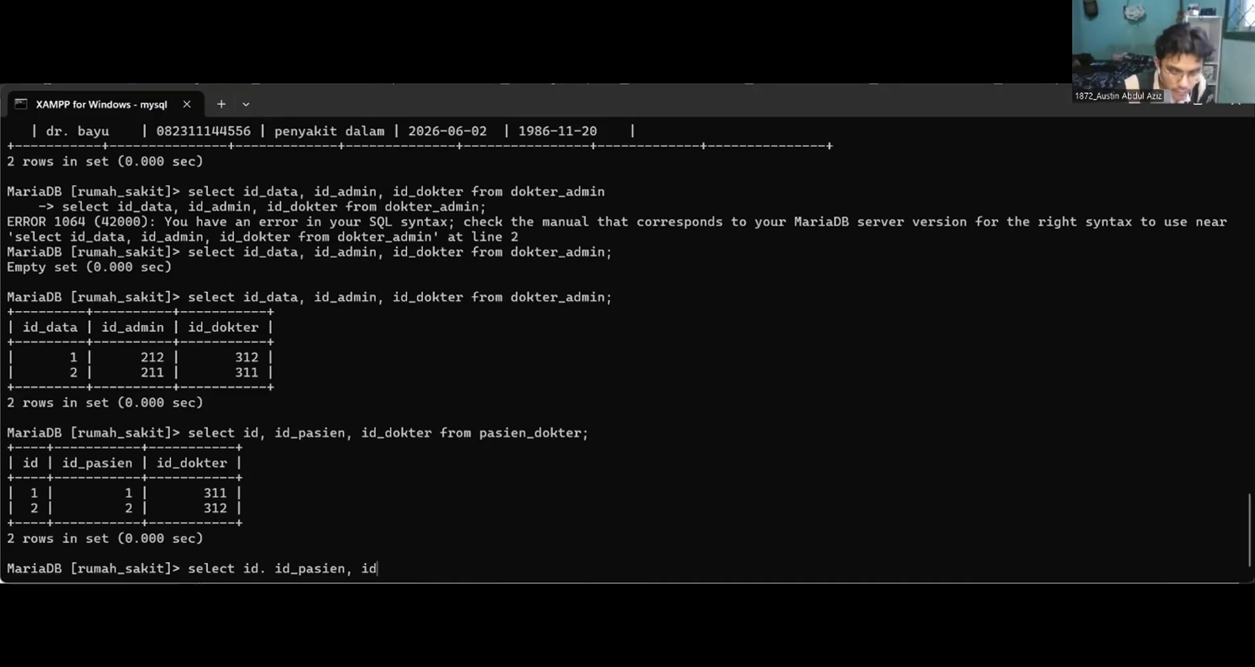
type("_dokter")
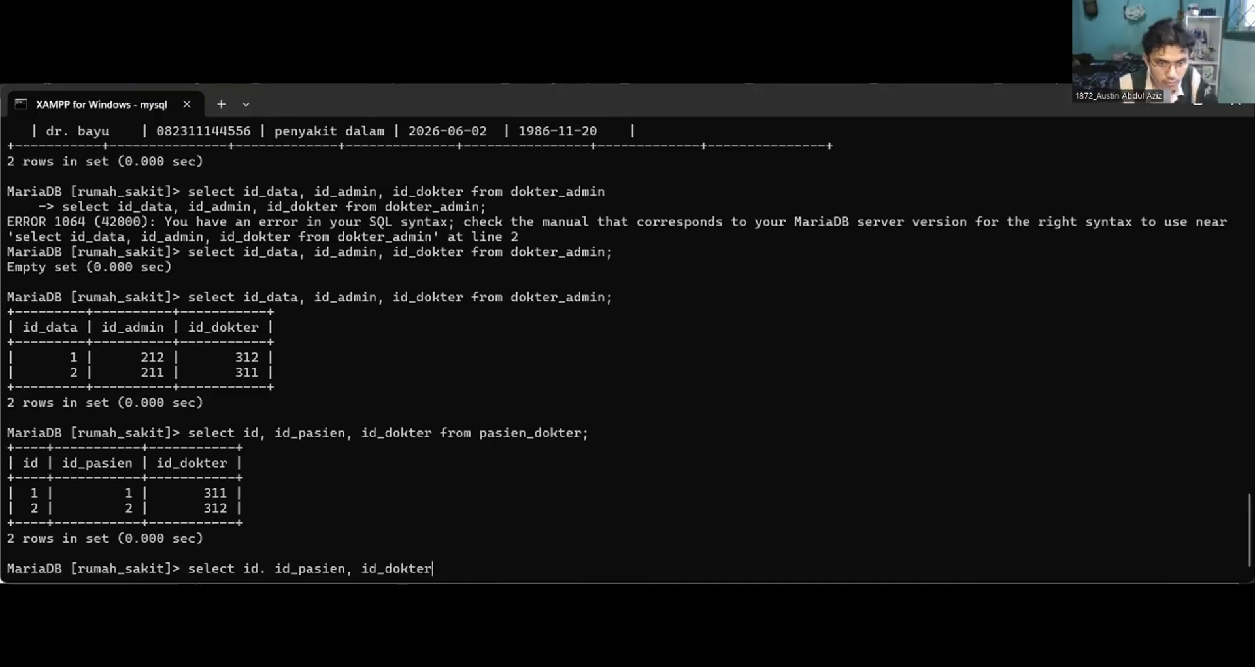
type(", wakt")
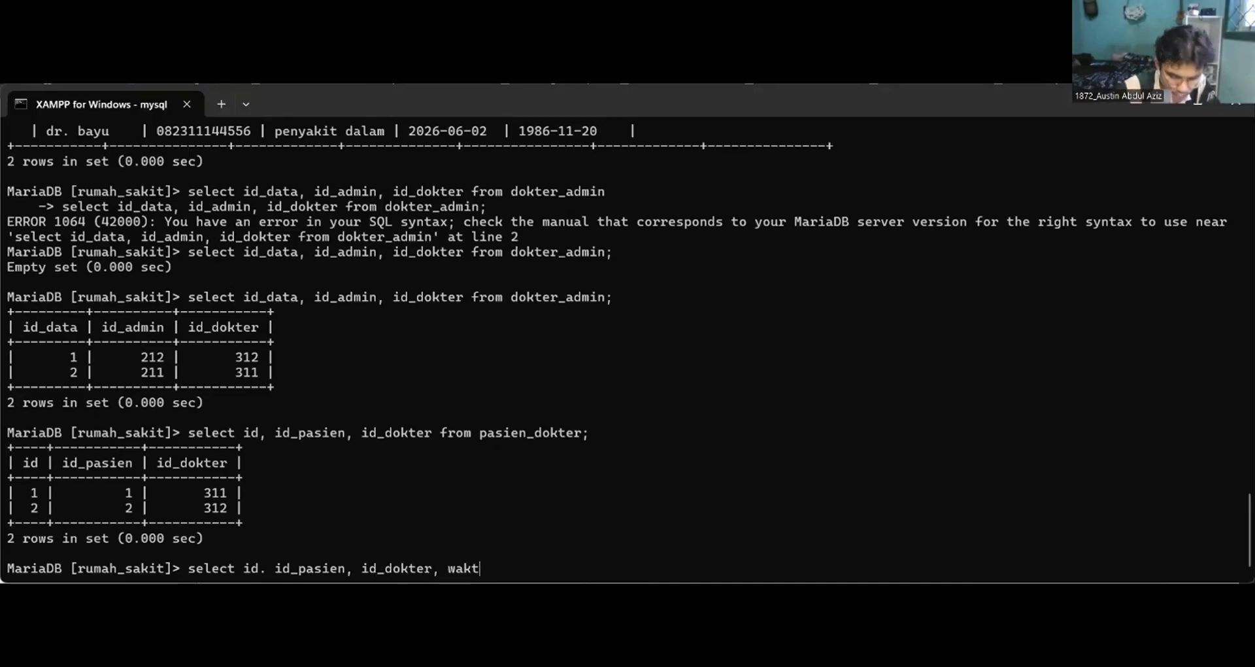
type("u?_periksa")
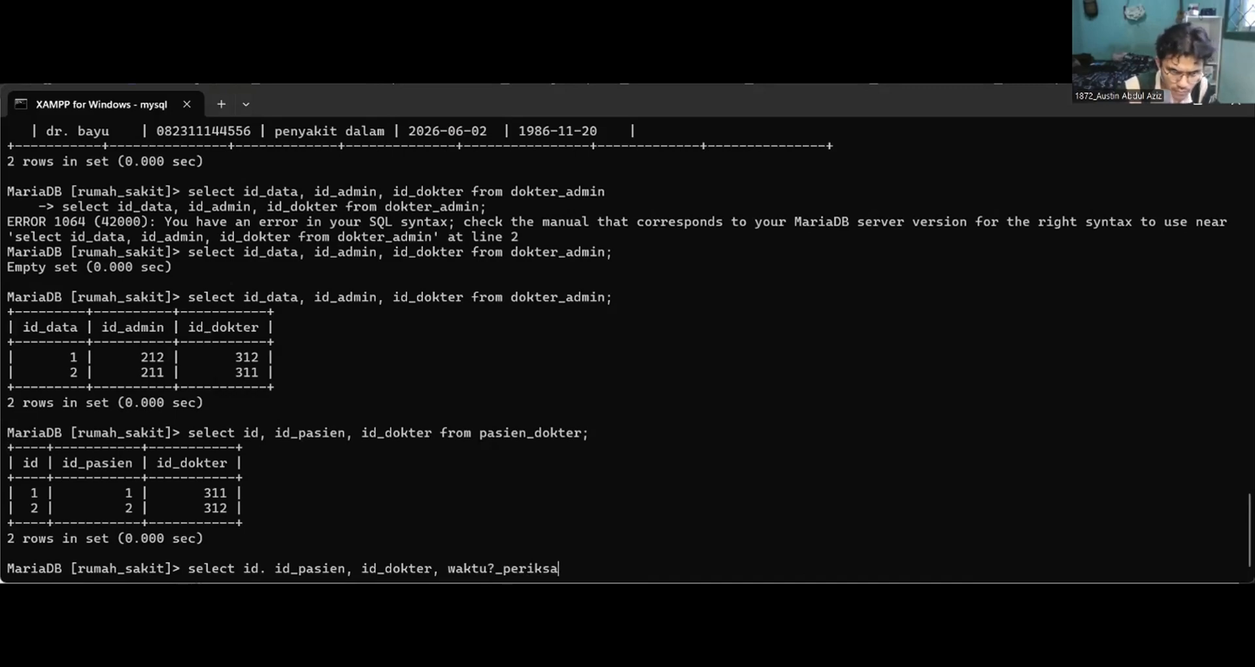
Add waktu_periksa and resep to the select query's column list.
key("BackSpace")
key("BackSpace")
key("BackSpace")
key("BackSpace")
key("BackSpace")
key("BackSpace")
key("BackSpace")
key("BackSpace")
key("BackSpace")
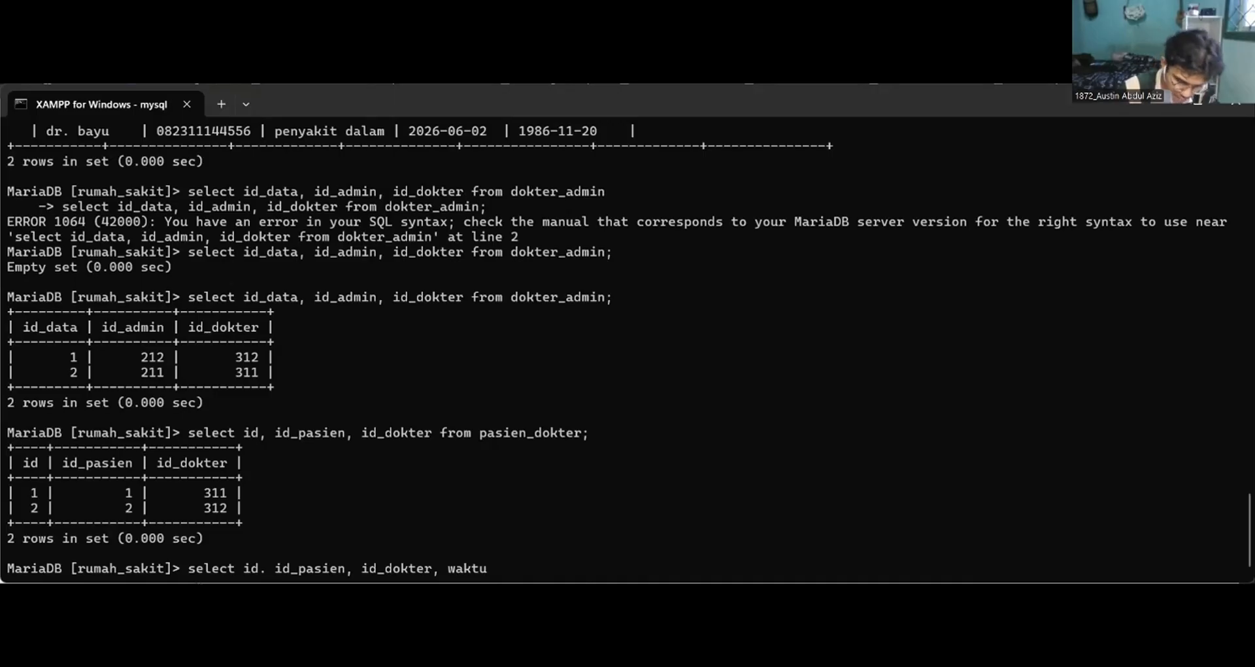
type("_periksa")
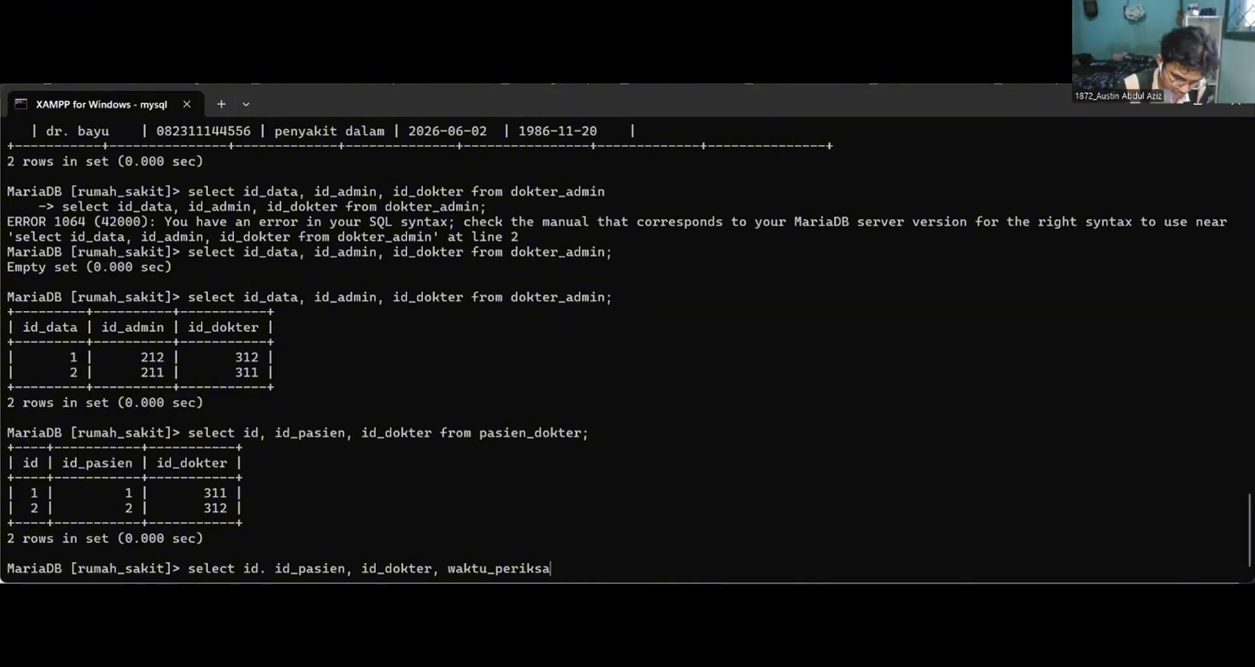
type(", rese")
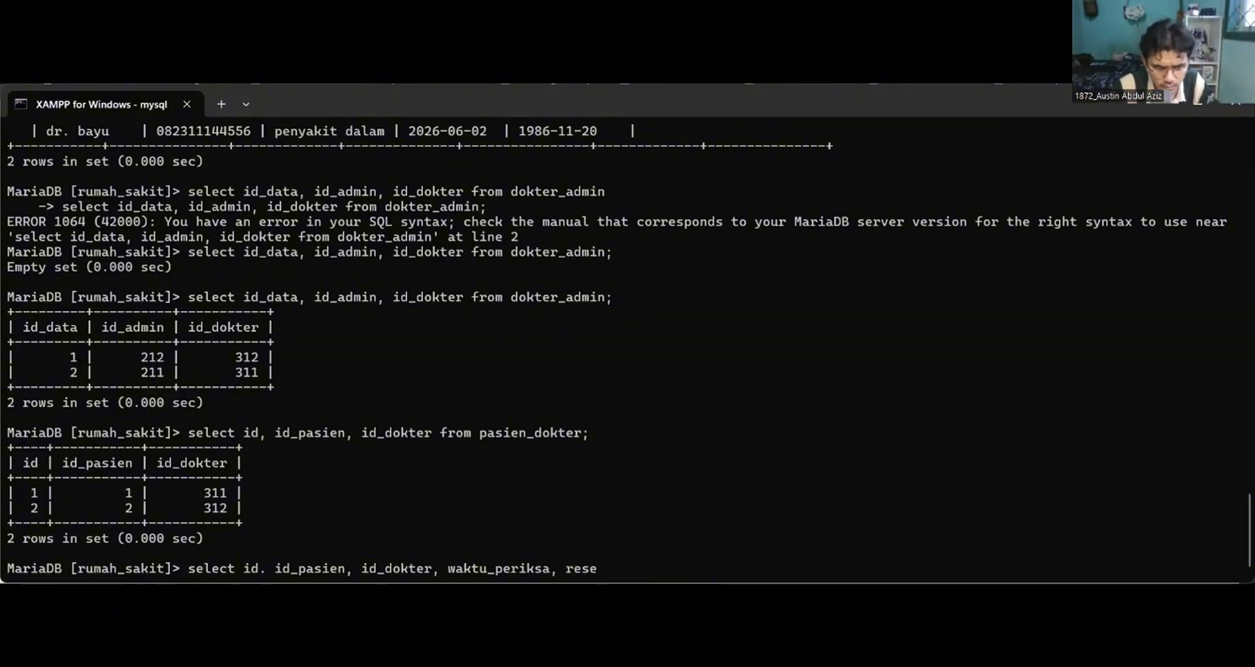
type("p")
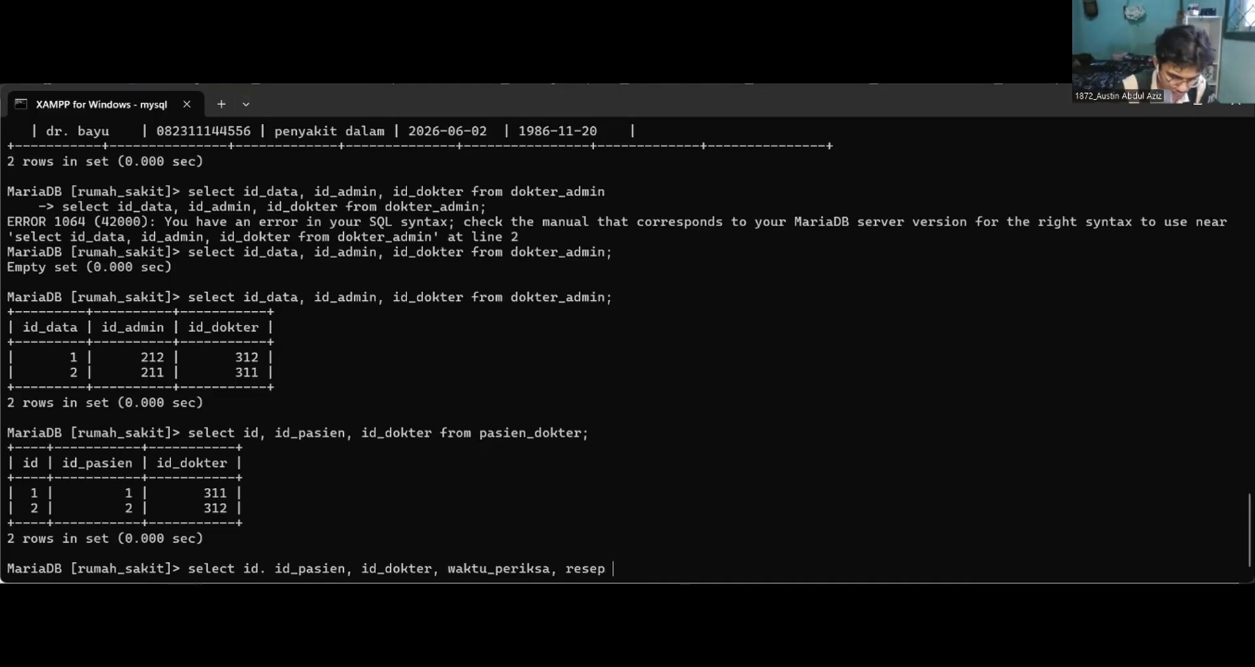
type(" from ")
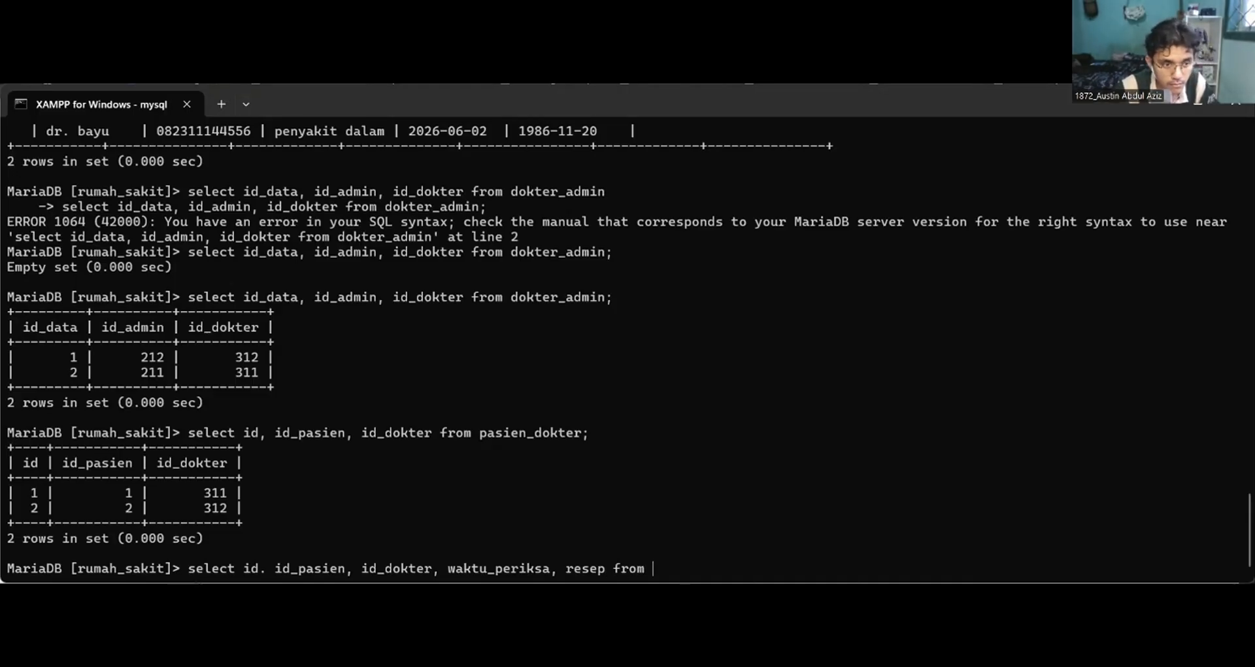
type("pase")
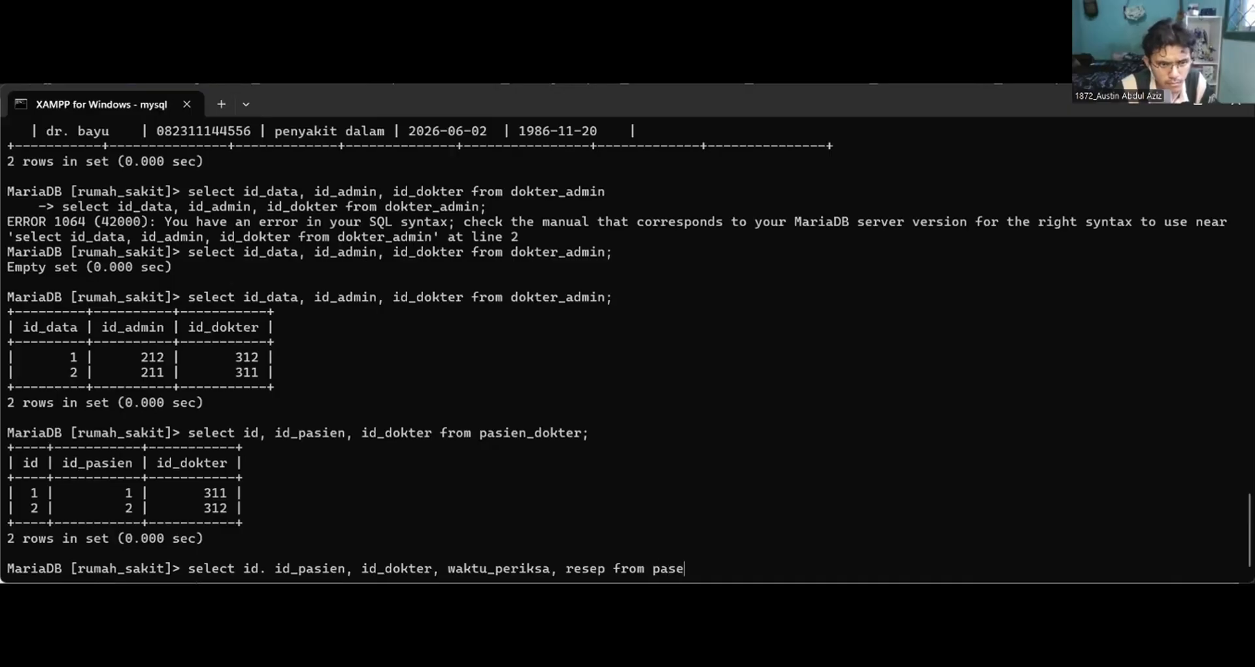
type("i")
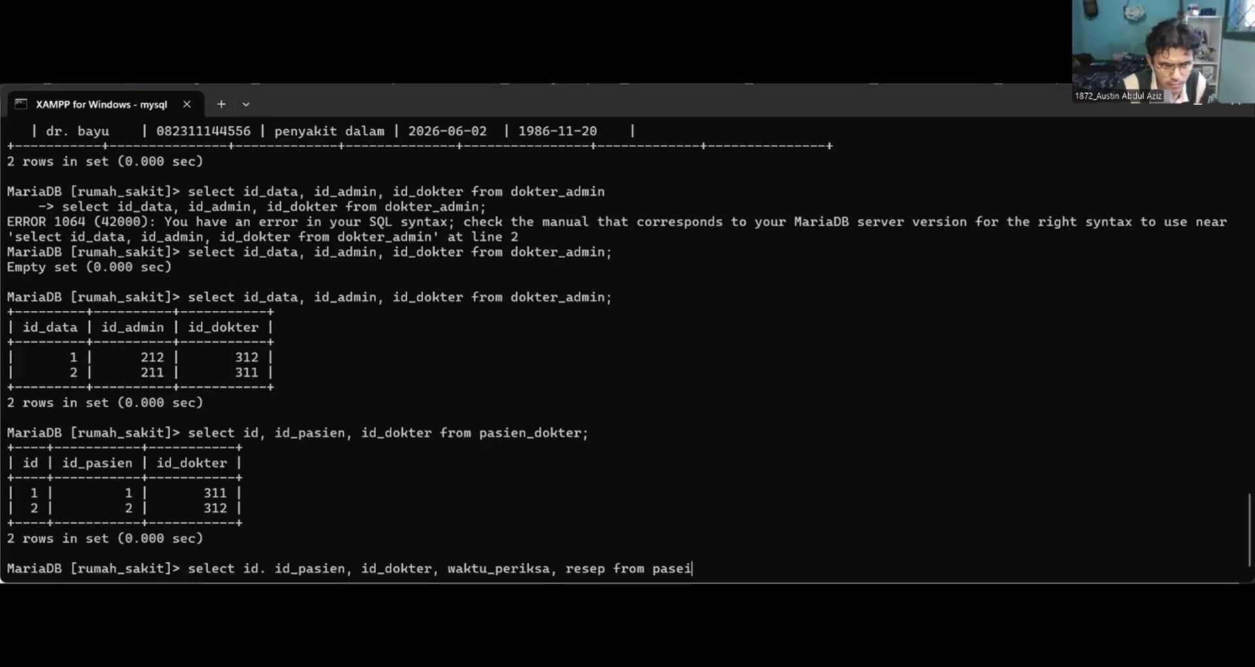
Complete and run the query "select id, id_pasien, id_dokter, waktu_periksa, resep from pasien_dokter;".
key("BackSpace")
key("BackSpace")
key("BackSpace")
key("BackSpace")
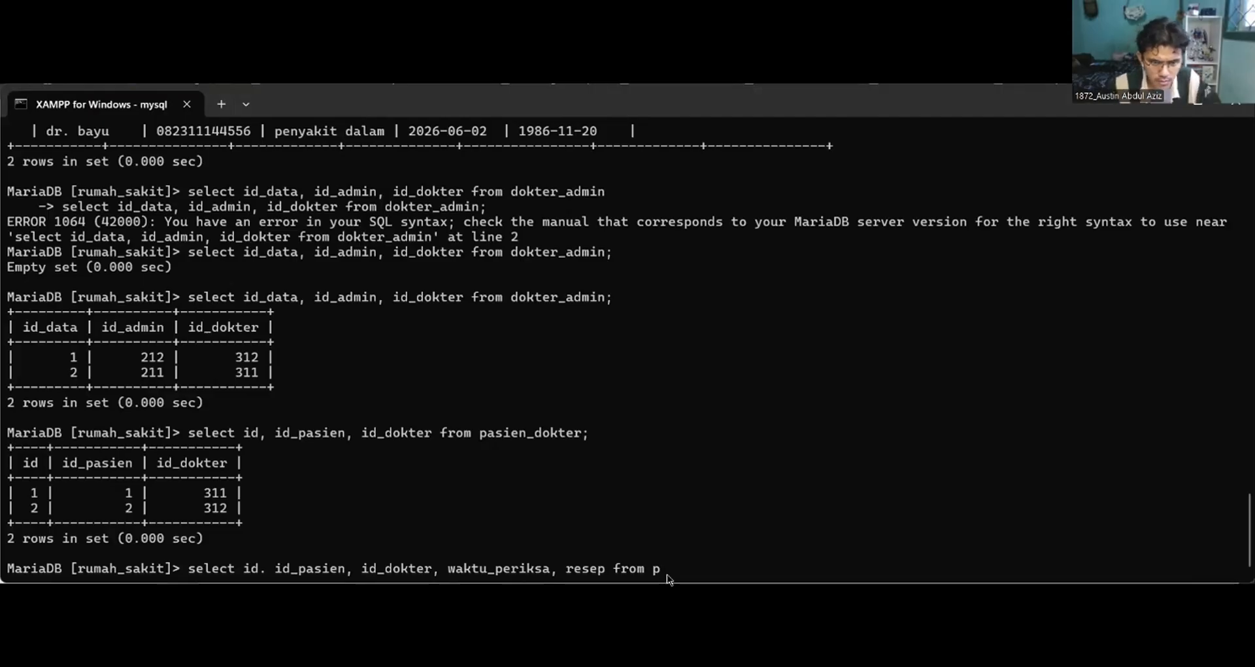
type("asien")
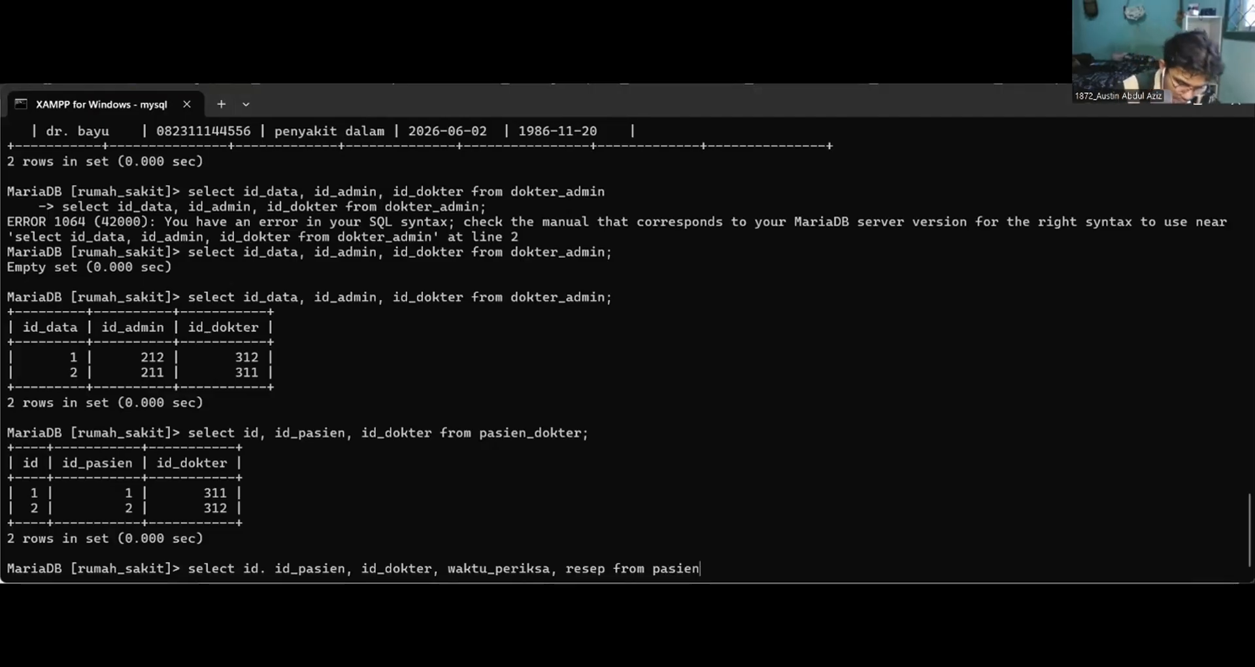
type("_dokter")
key("Return")
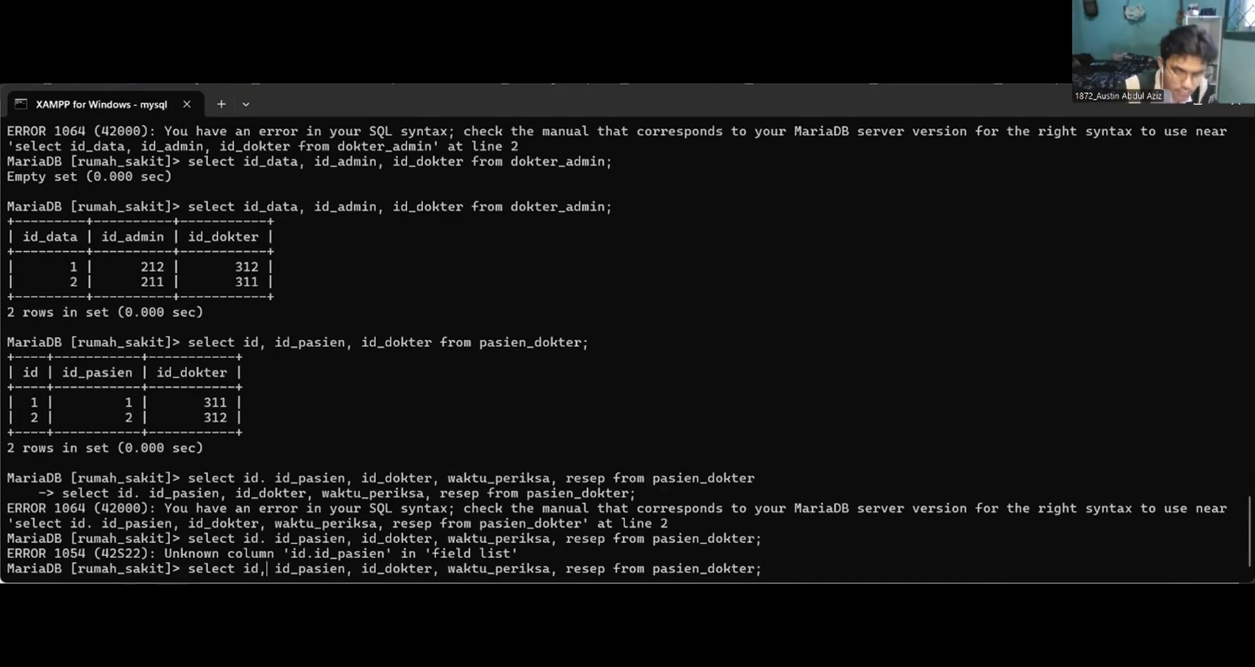
key("Return")
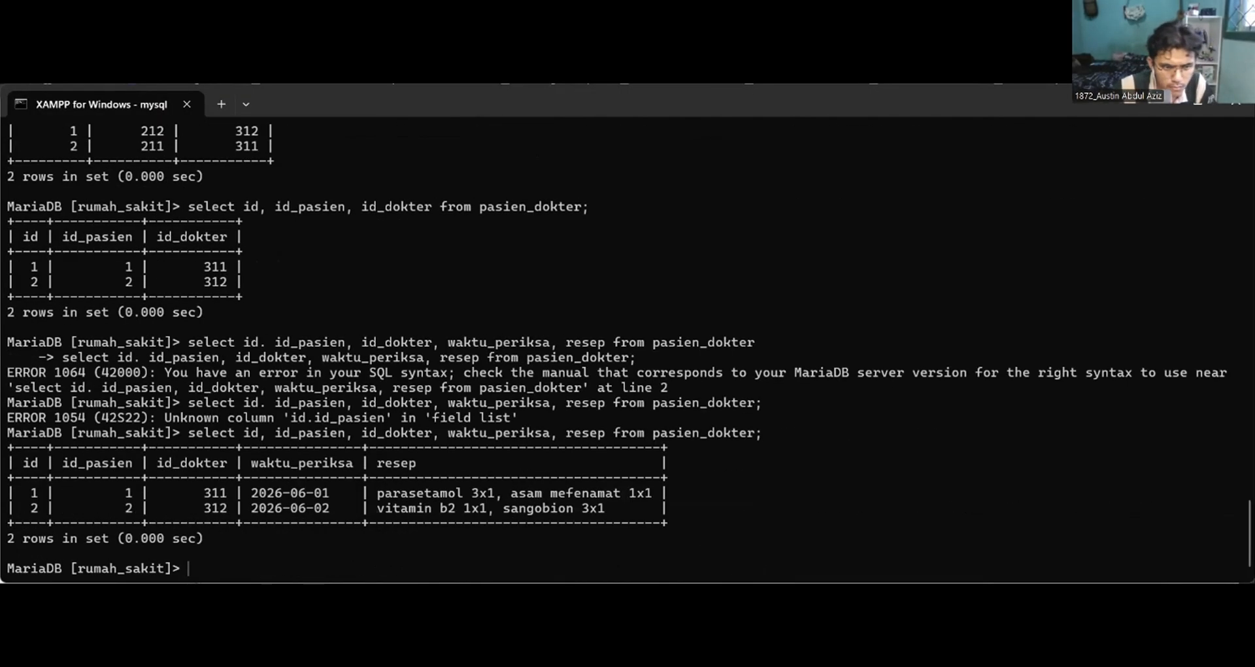